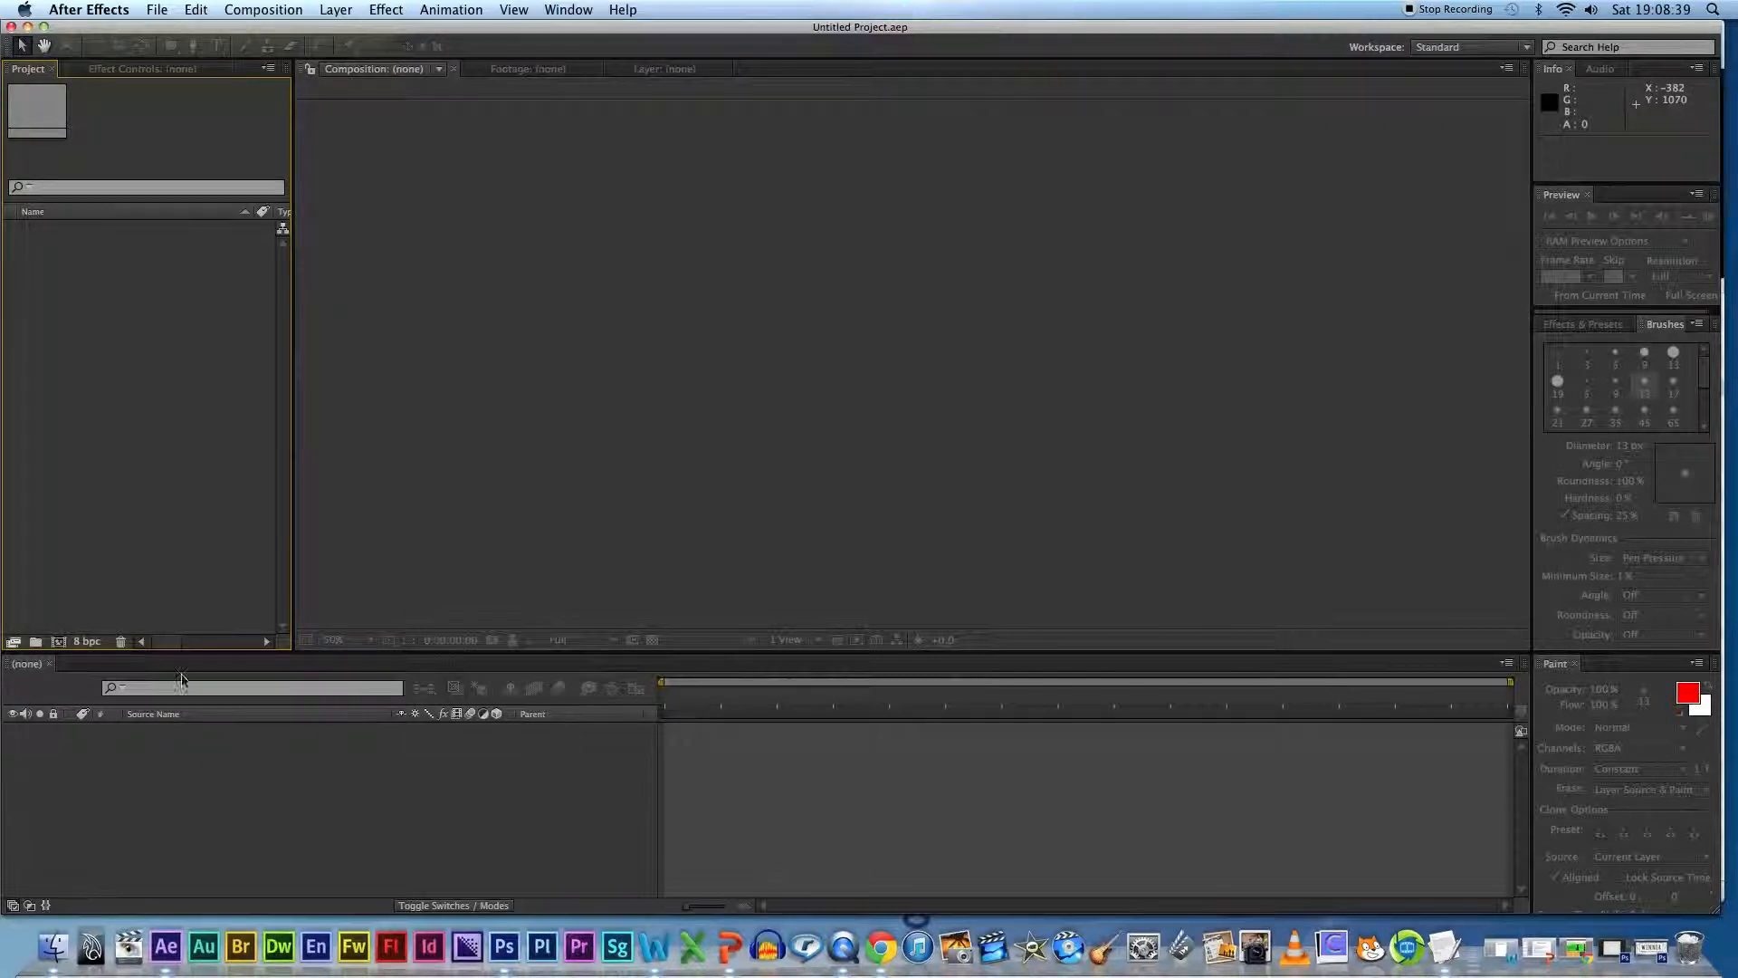
Step: Switch to Finder and preview the first frame in the CLOSE UP PLATE folder of INTRO TO KEYING
left_click(55, 947)
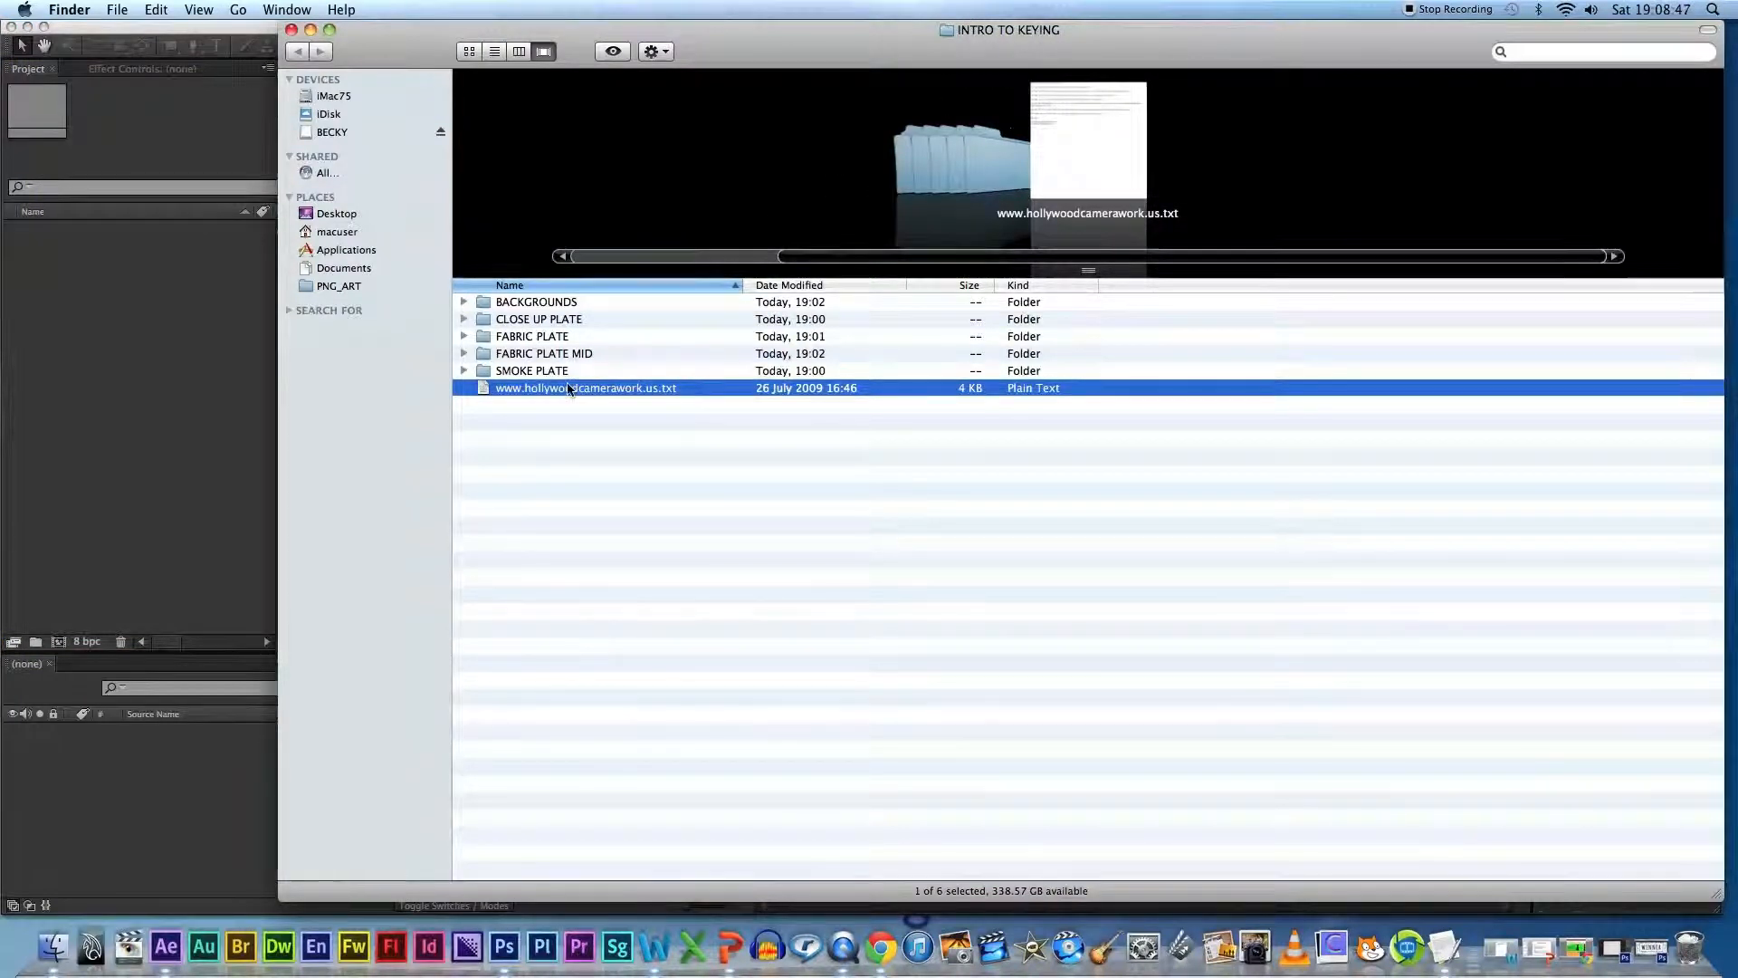
left_click(463, 336)
left_click(464, 337)
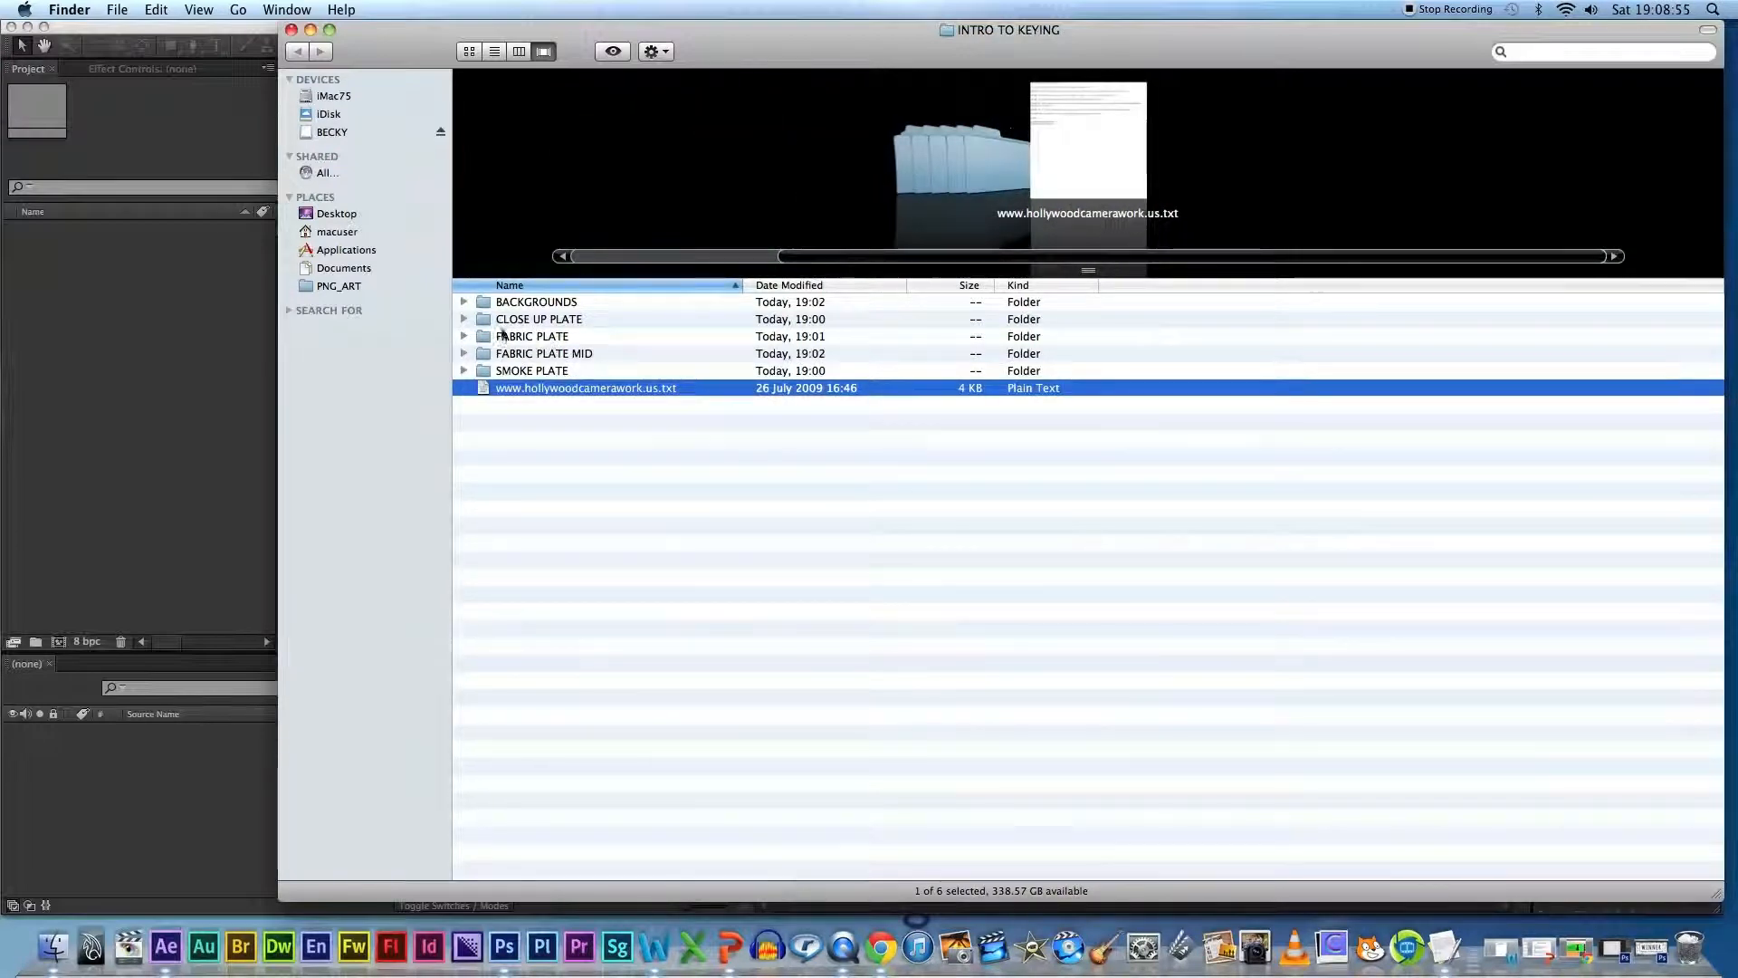
left_click(464, 318)
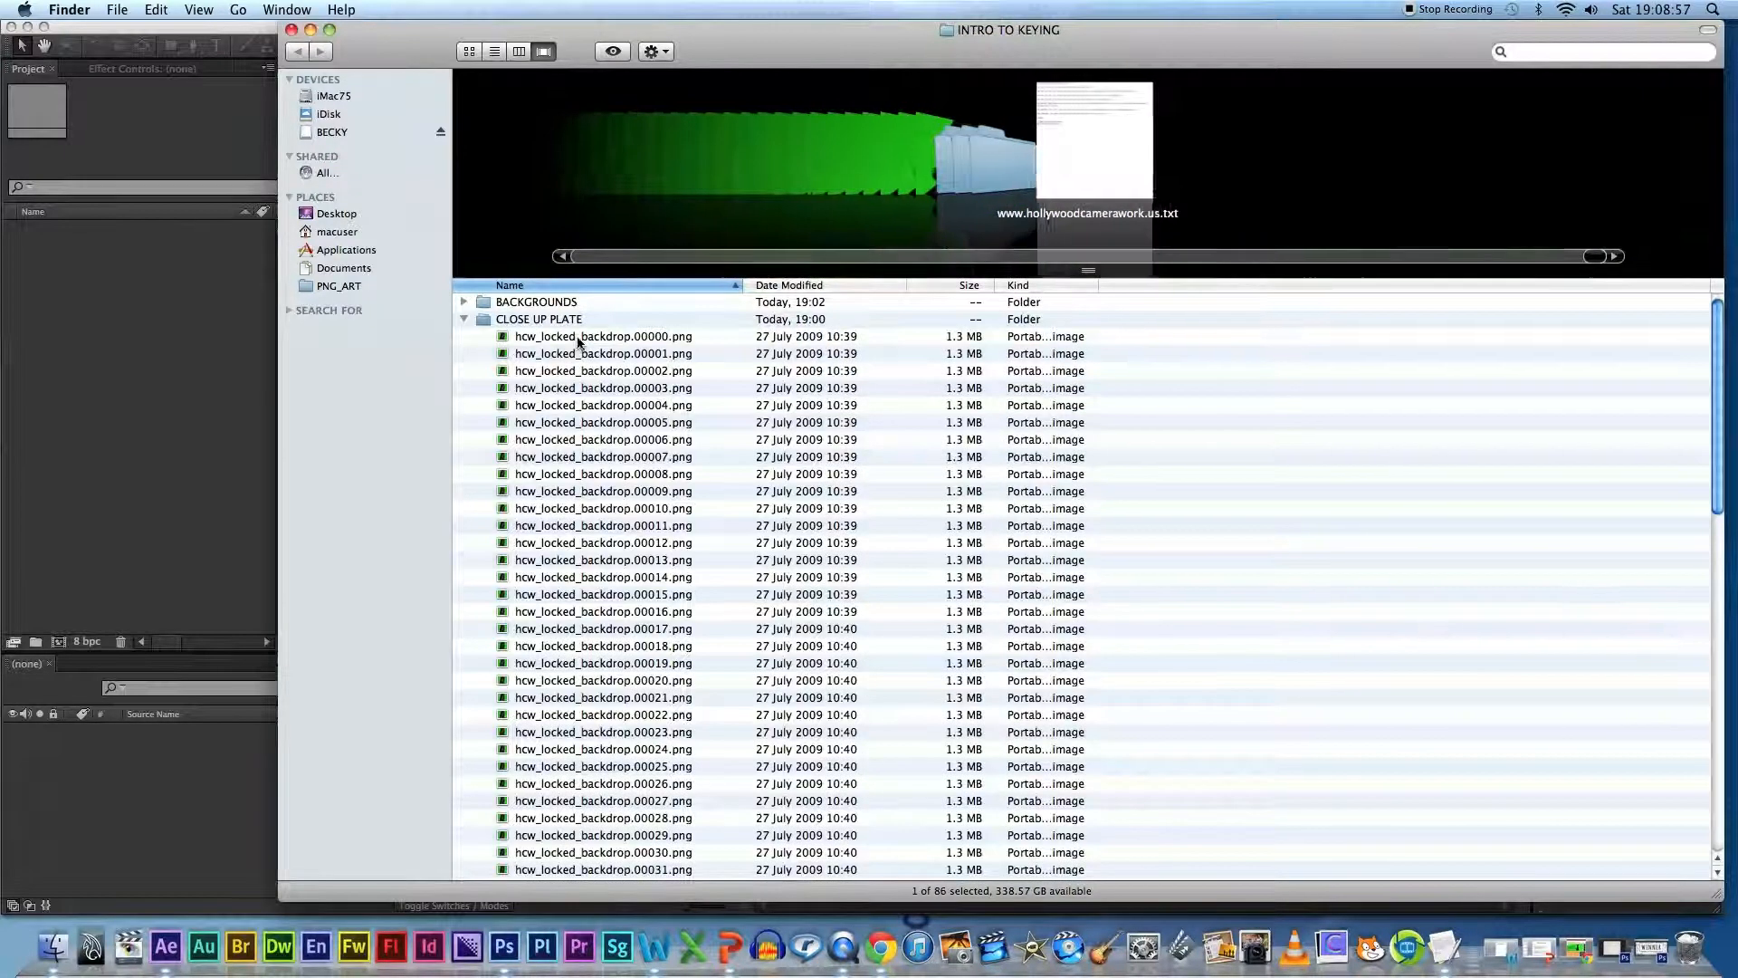
left_click(578, 339)
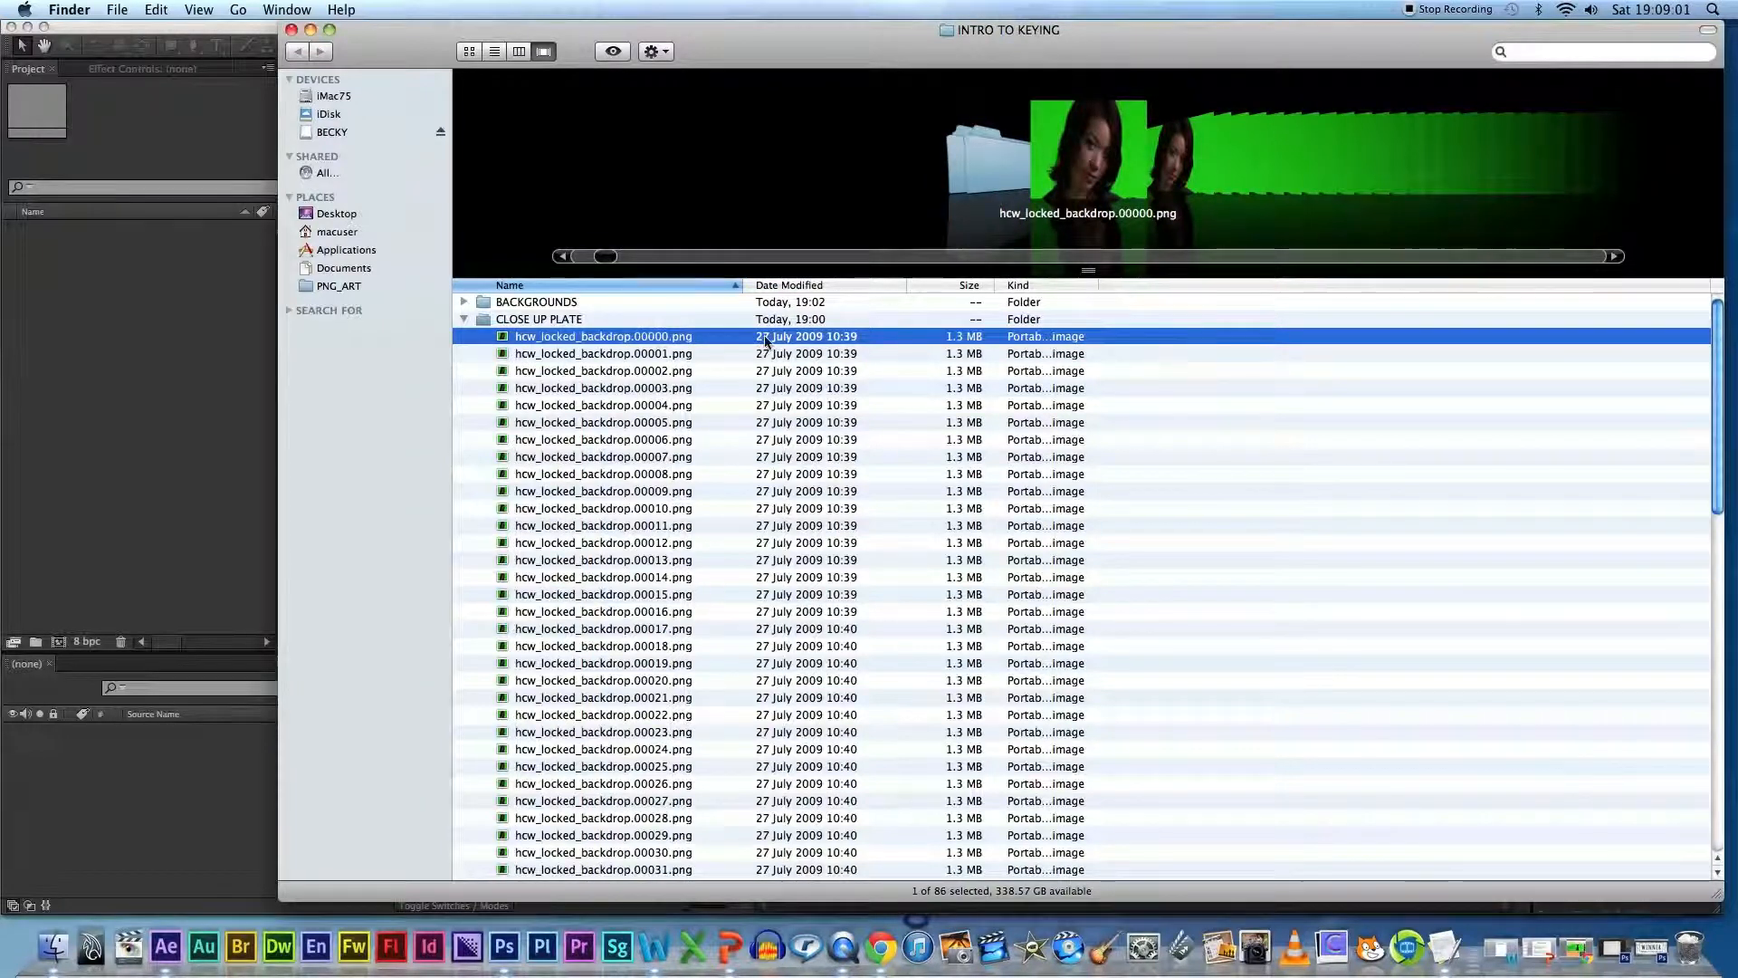
left_click(462, 319)
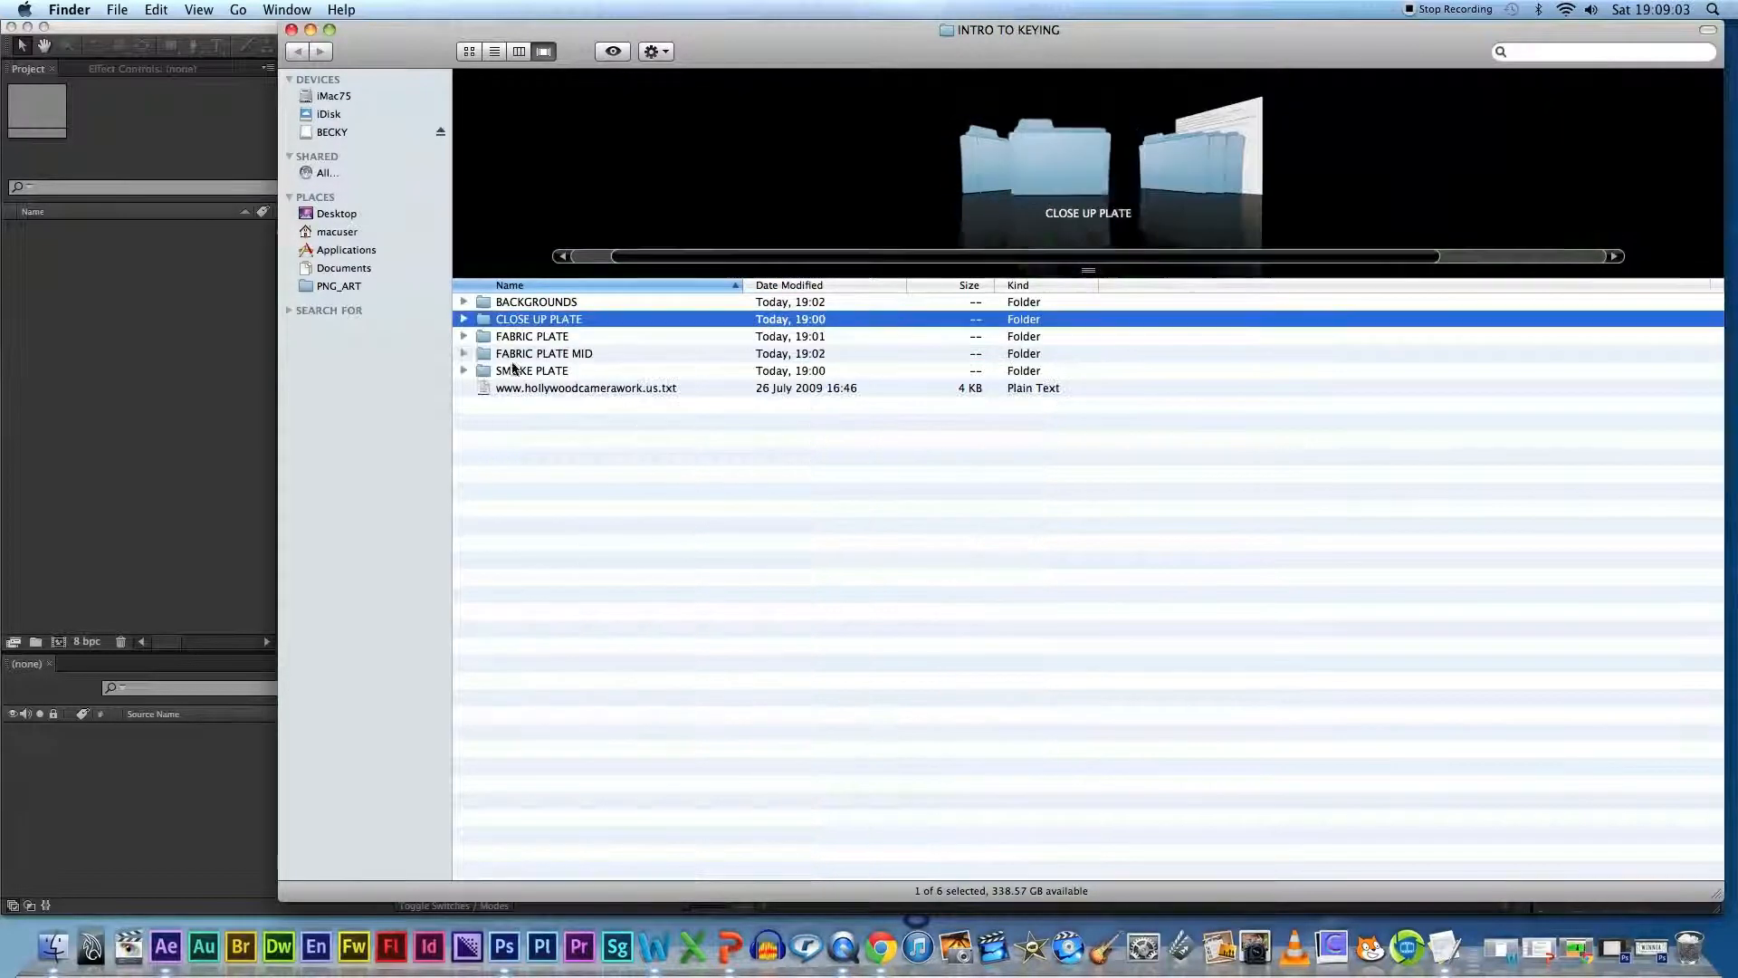
Step: Preview the first frames in the FABRIC PLATE and FABRIC PLATE MID folders, collapsing each folder again
left_click(473, 339)
left_click(463, 335)
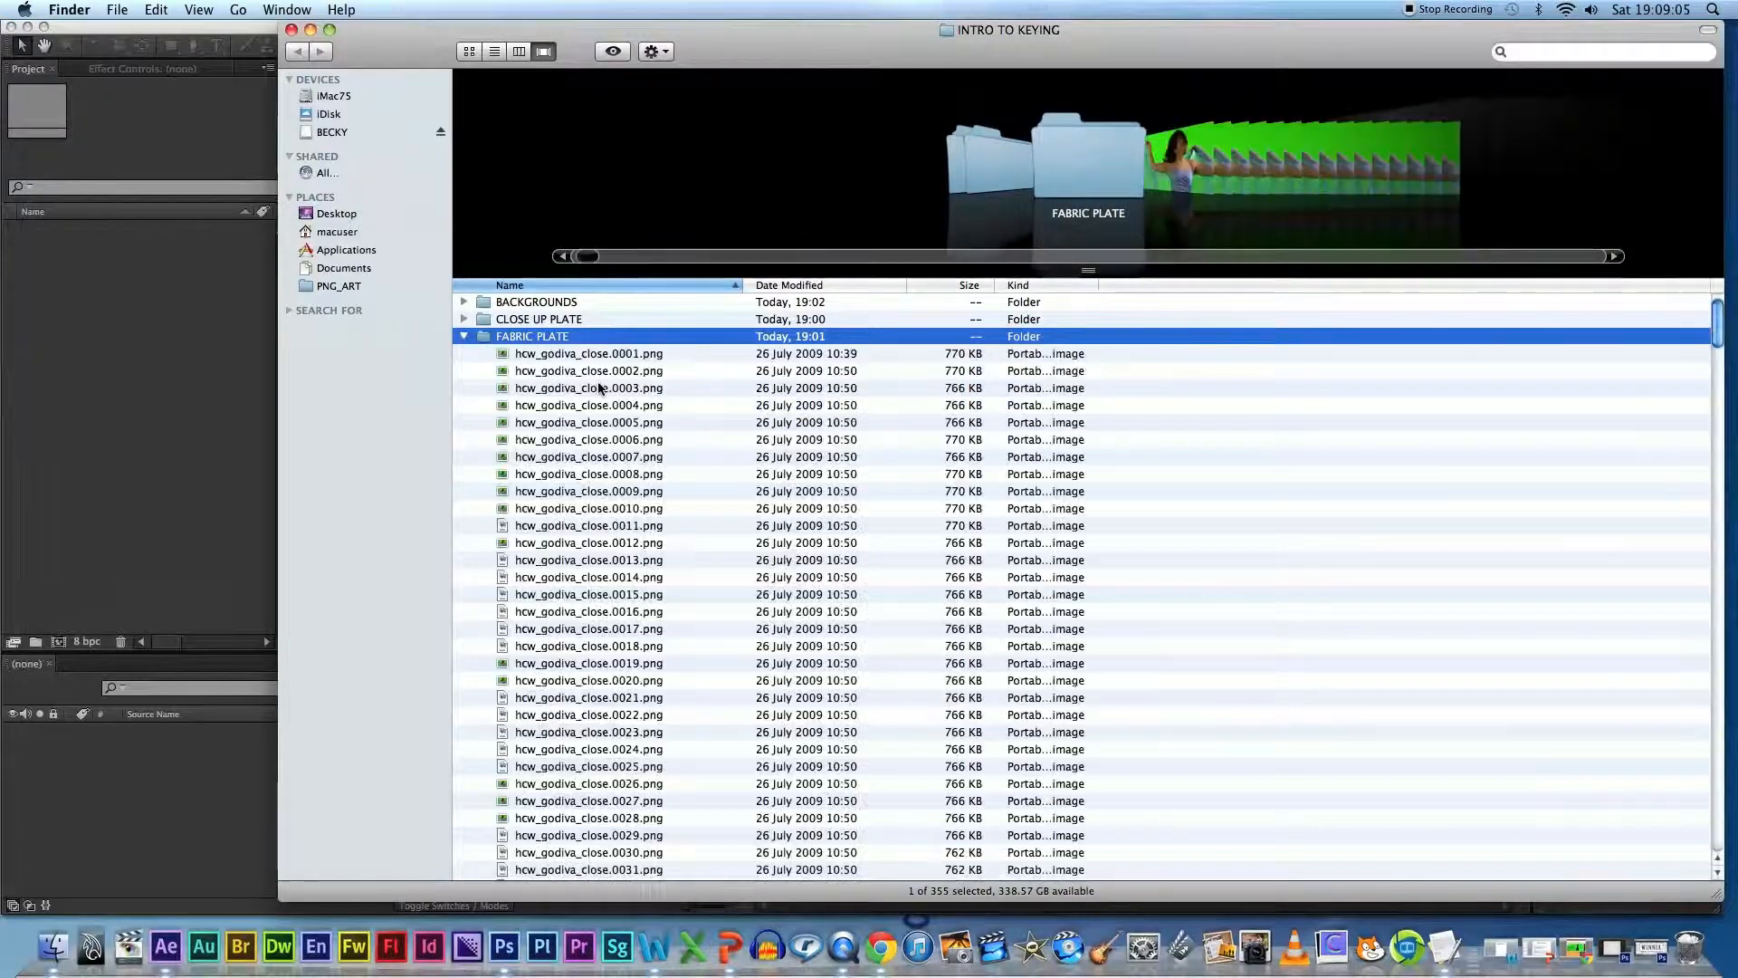
left_click(590, 354)
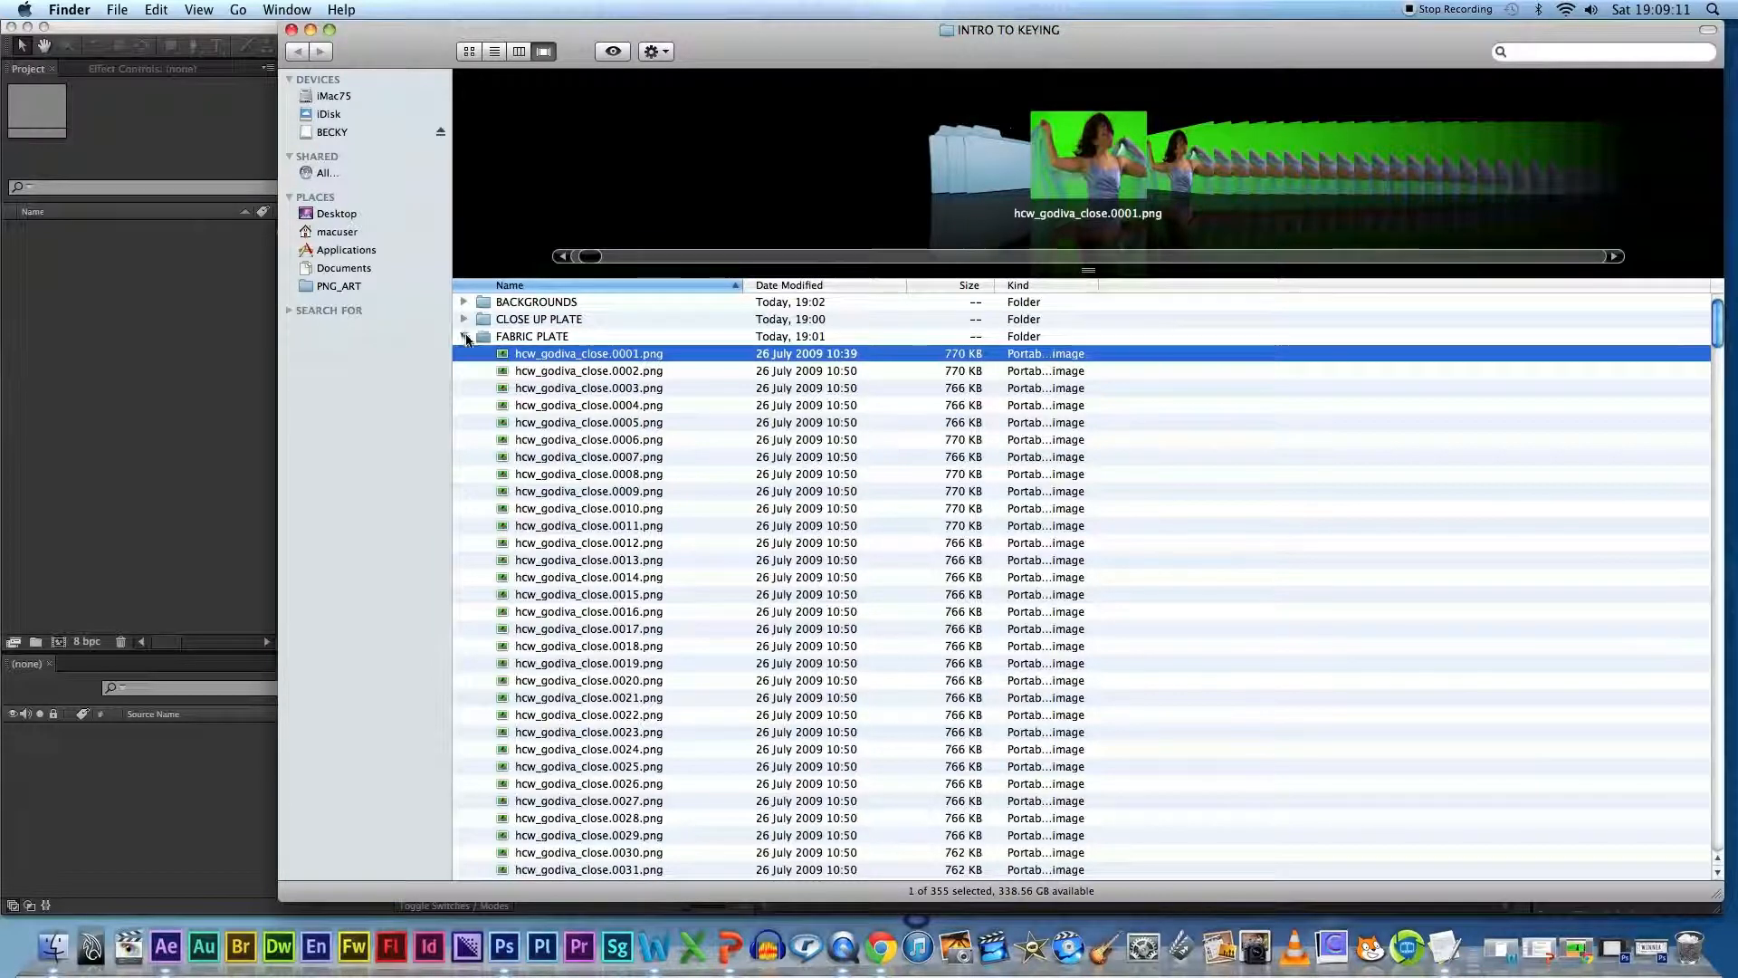
left_click(465, 337)
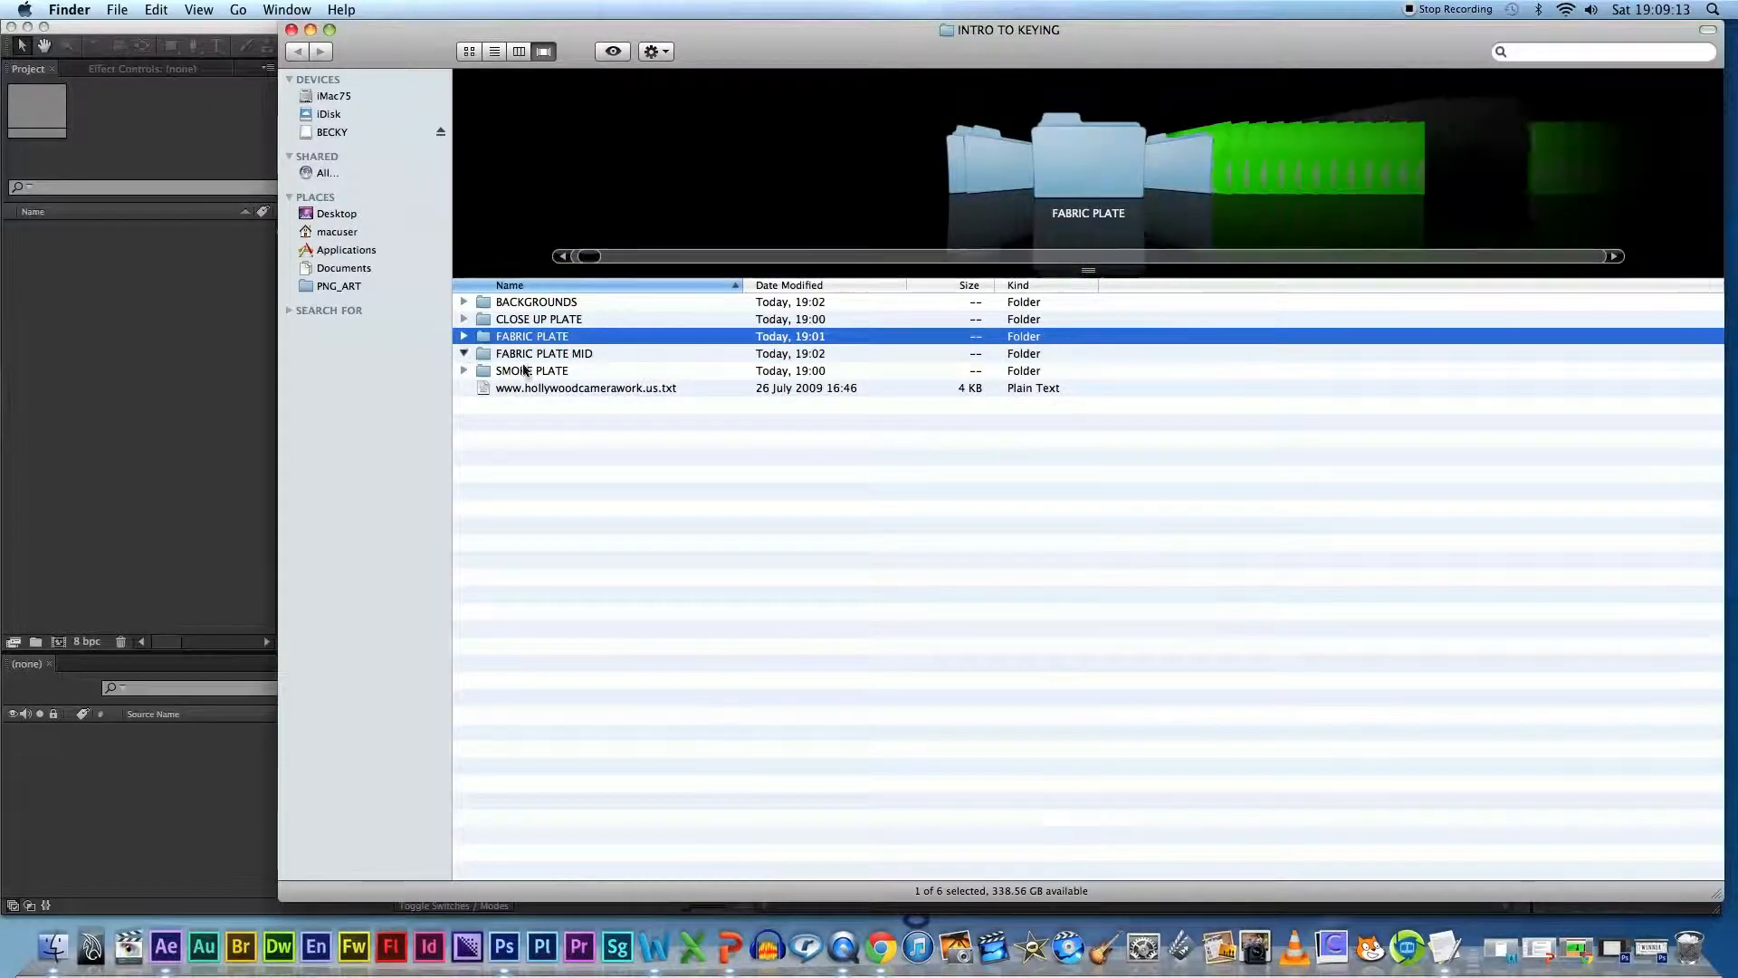
left_click(598, 371)
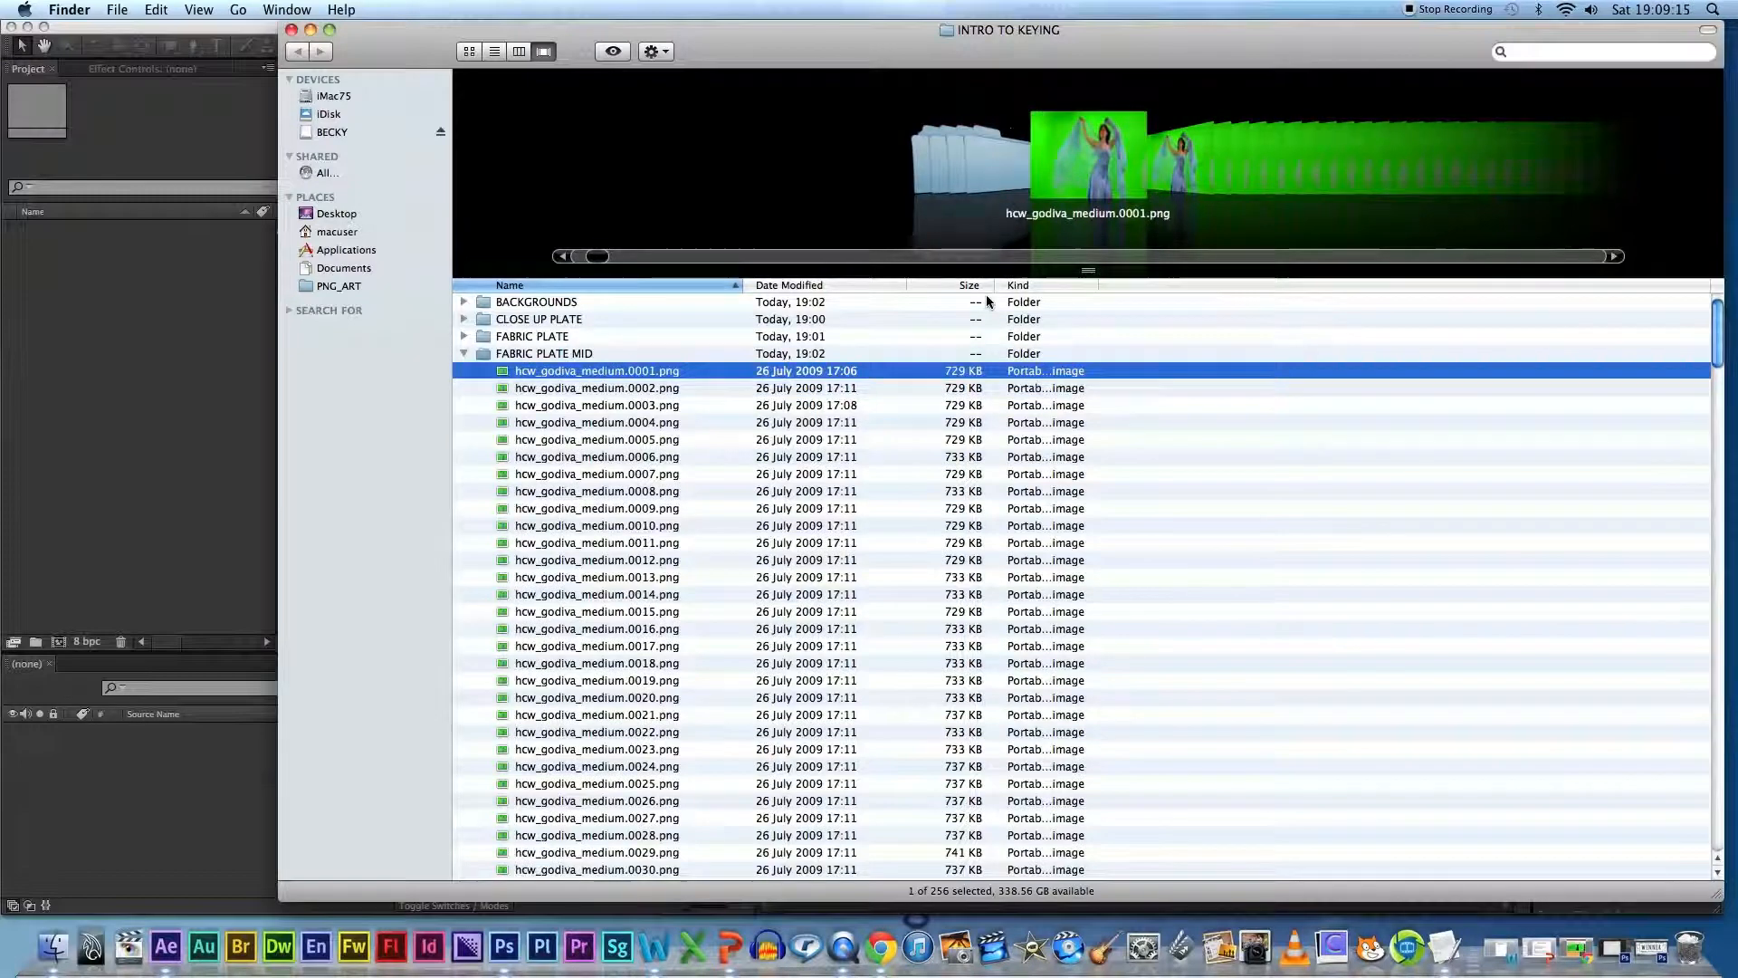
left_click(466, 355)
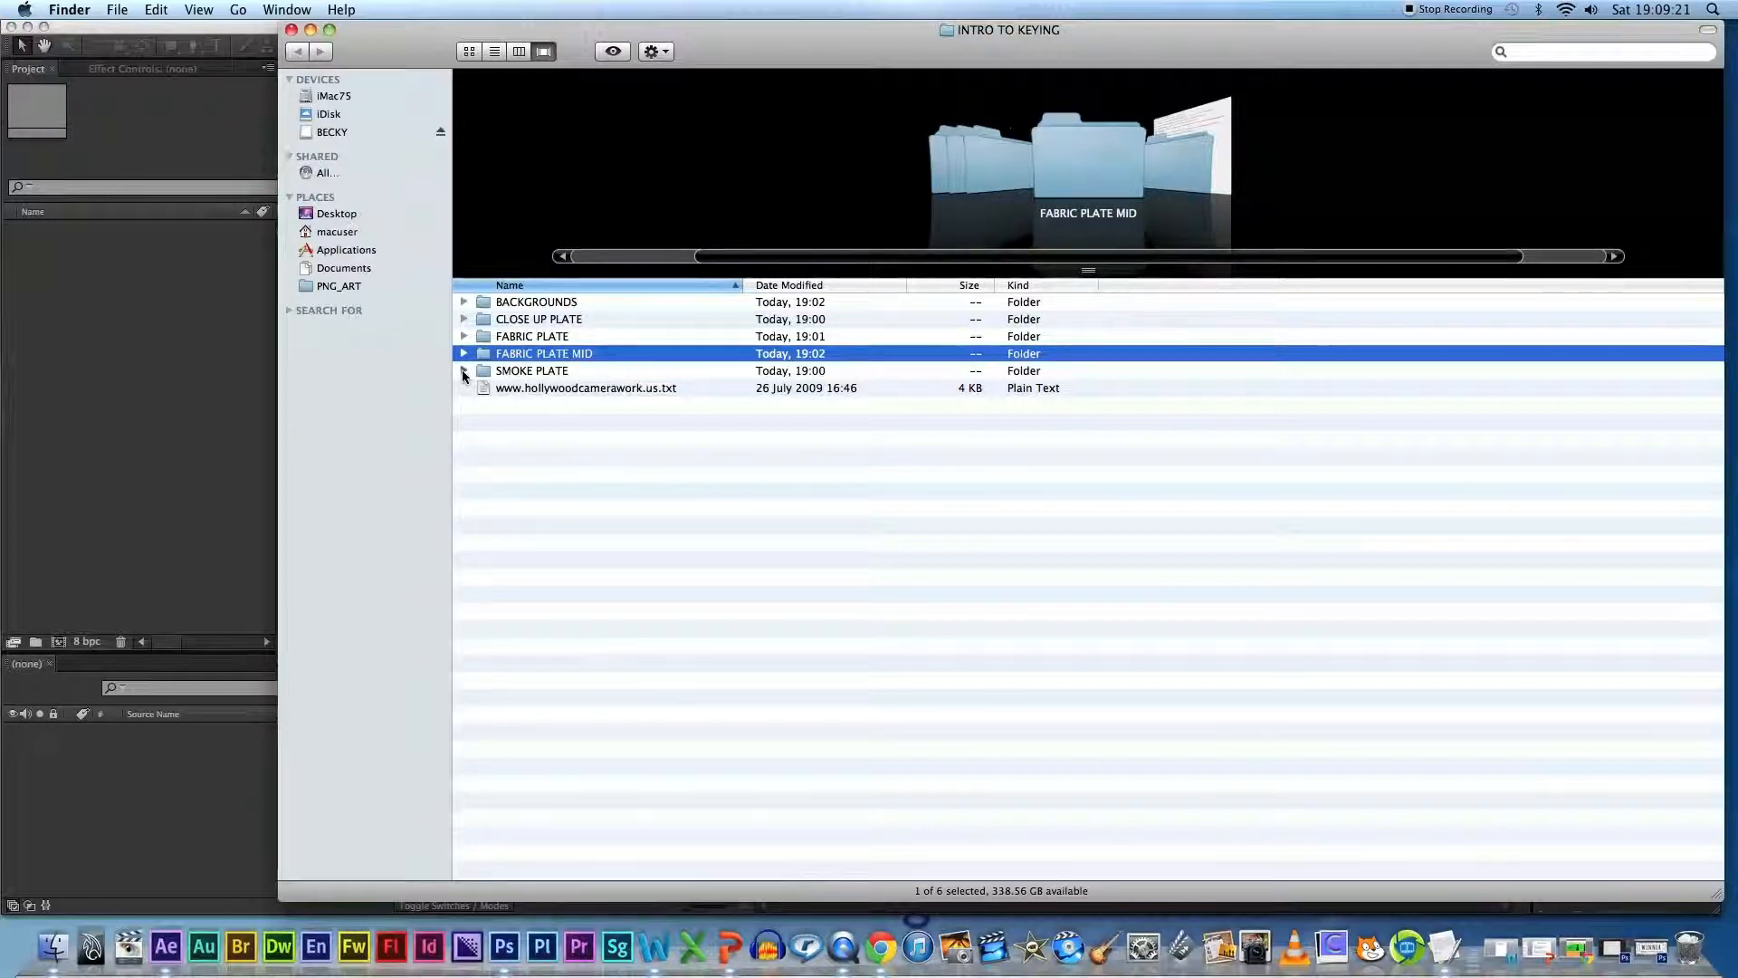
Step: Preview the first frame in the SMOKE PLATE folder and look into the BACKGROUNDS folder, collapsing both again
left_click(463, 370)
key("Down")
key("Down")
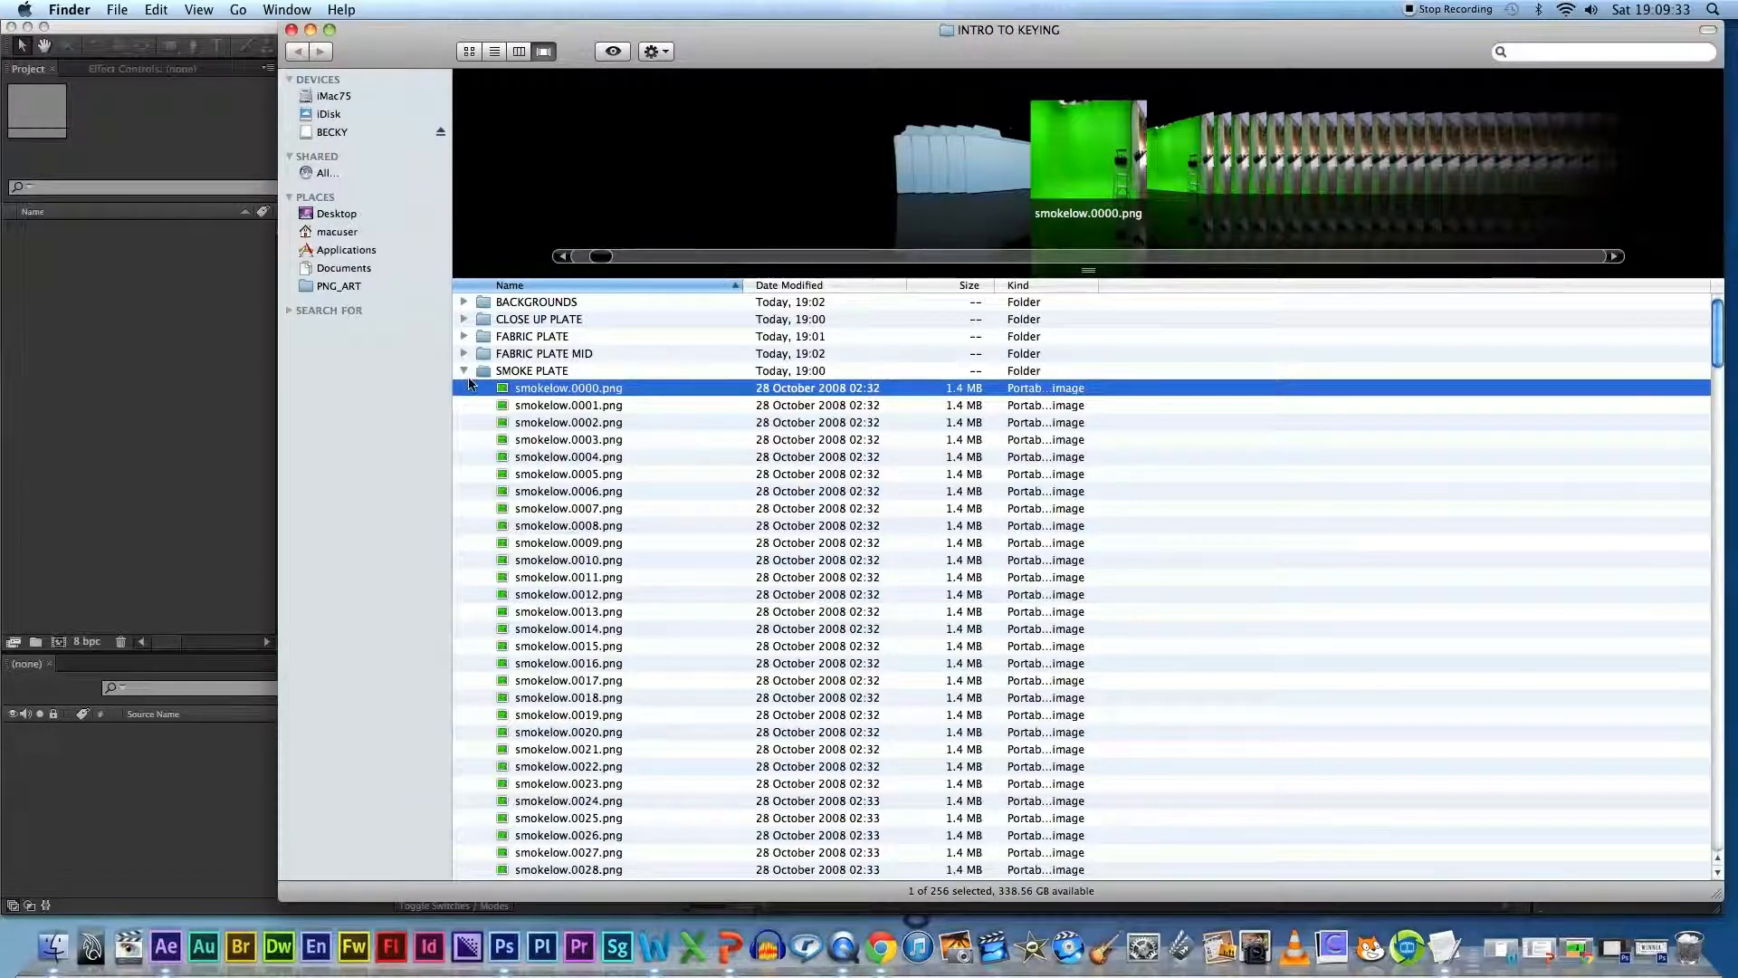
left_click(463, 372)
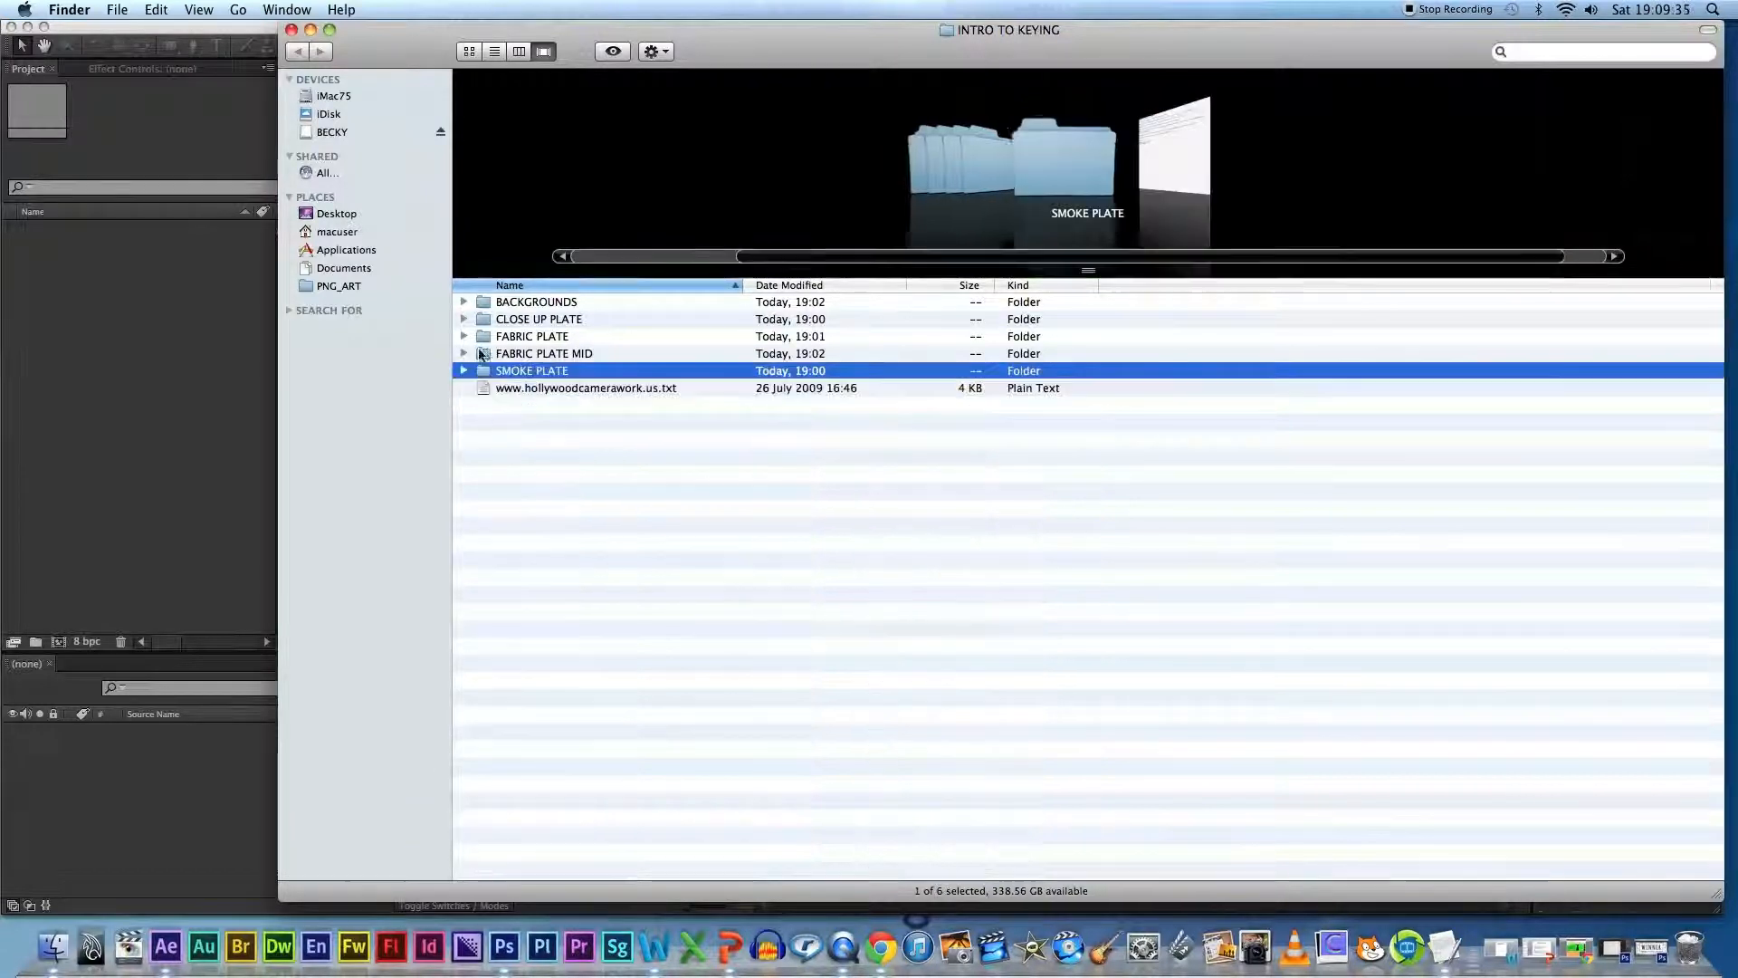
left_click(463, 304)
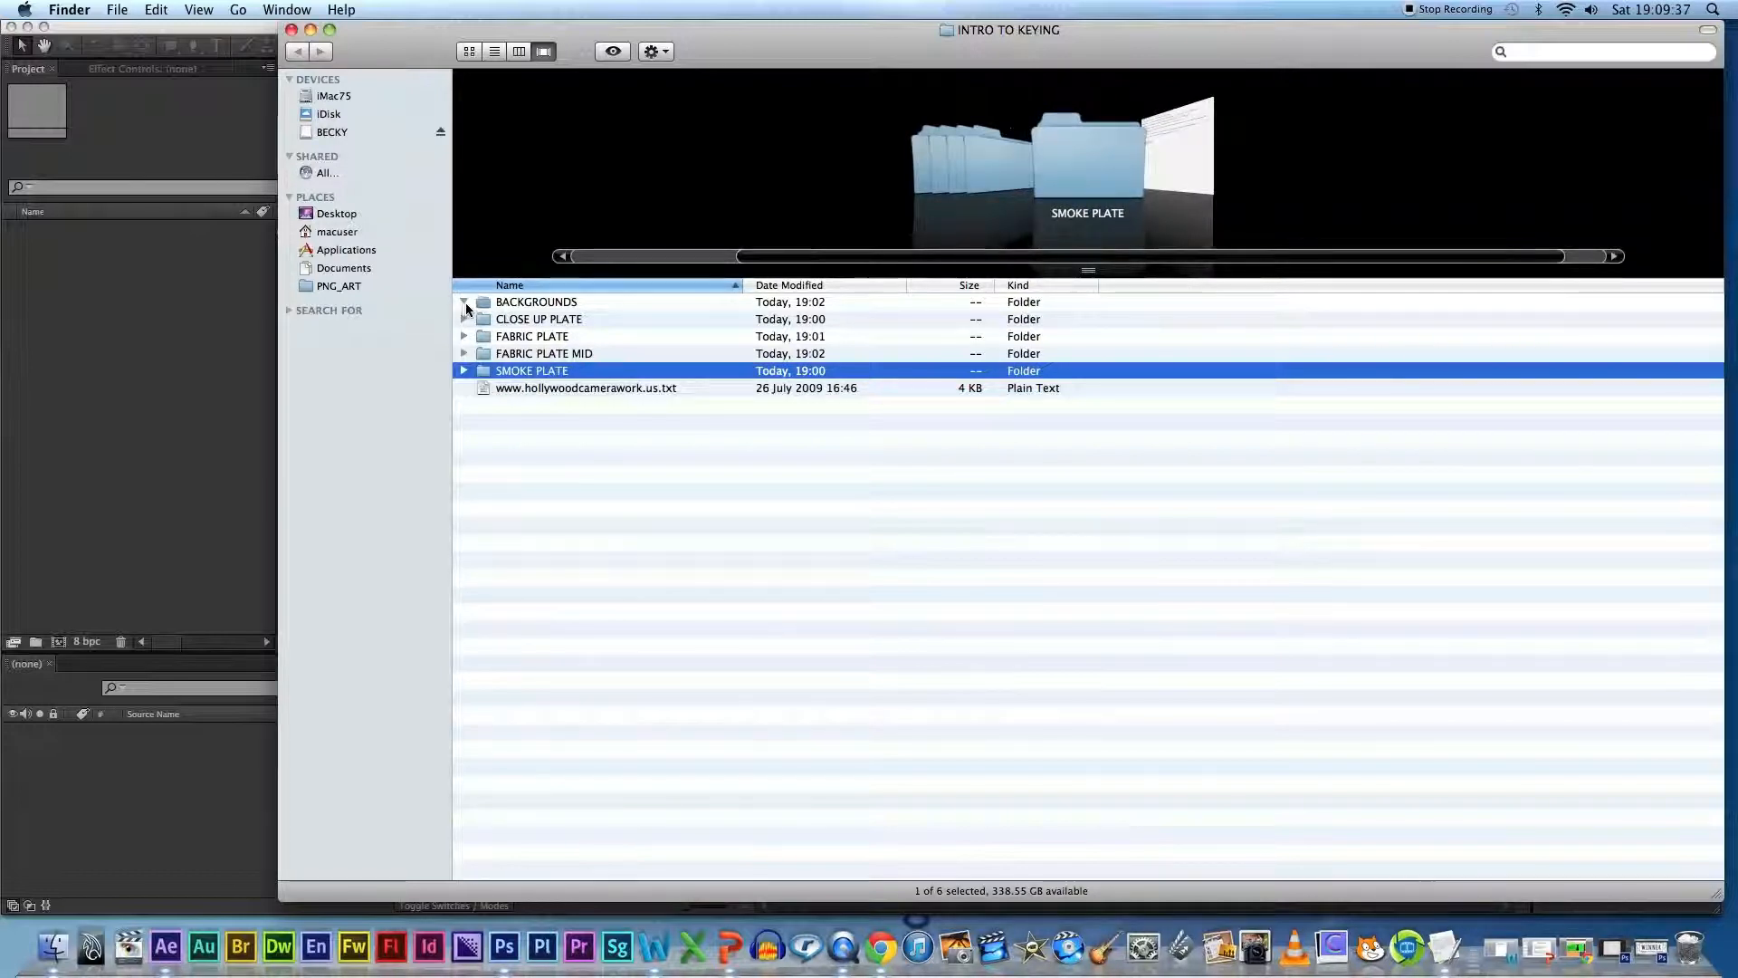
left_click(465, 303)
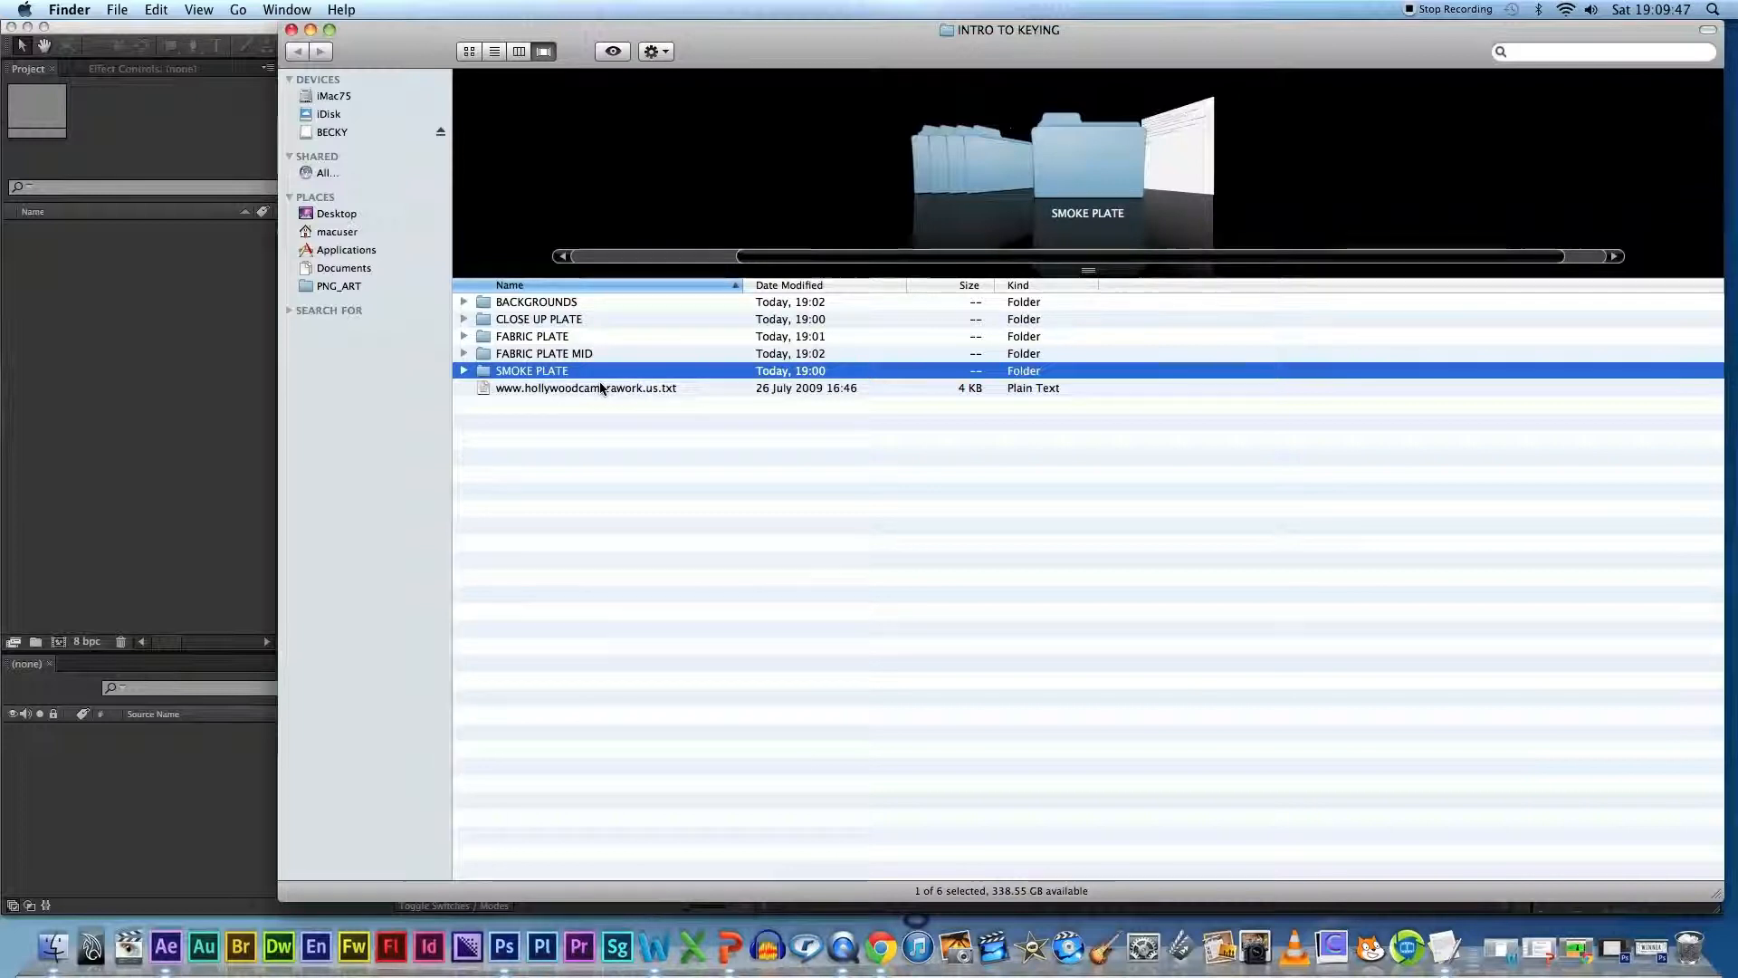
left_click(717, 460)
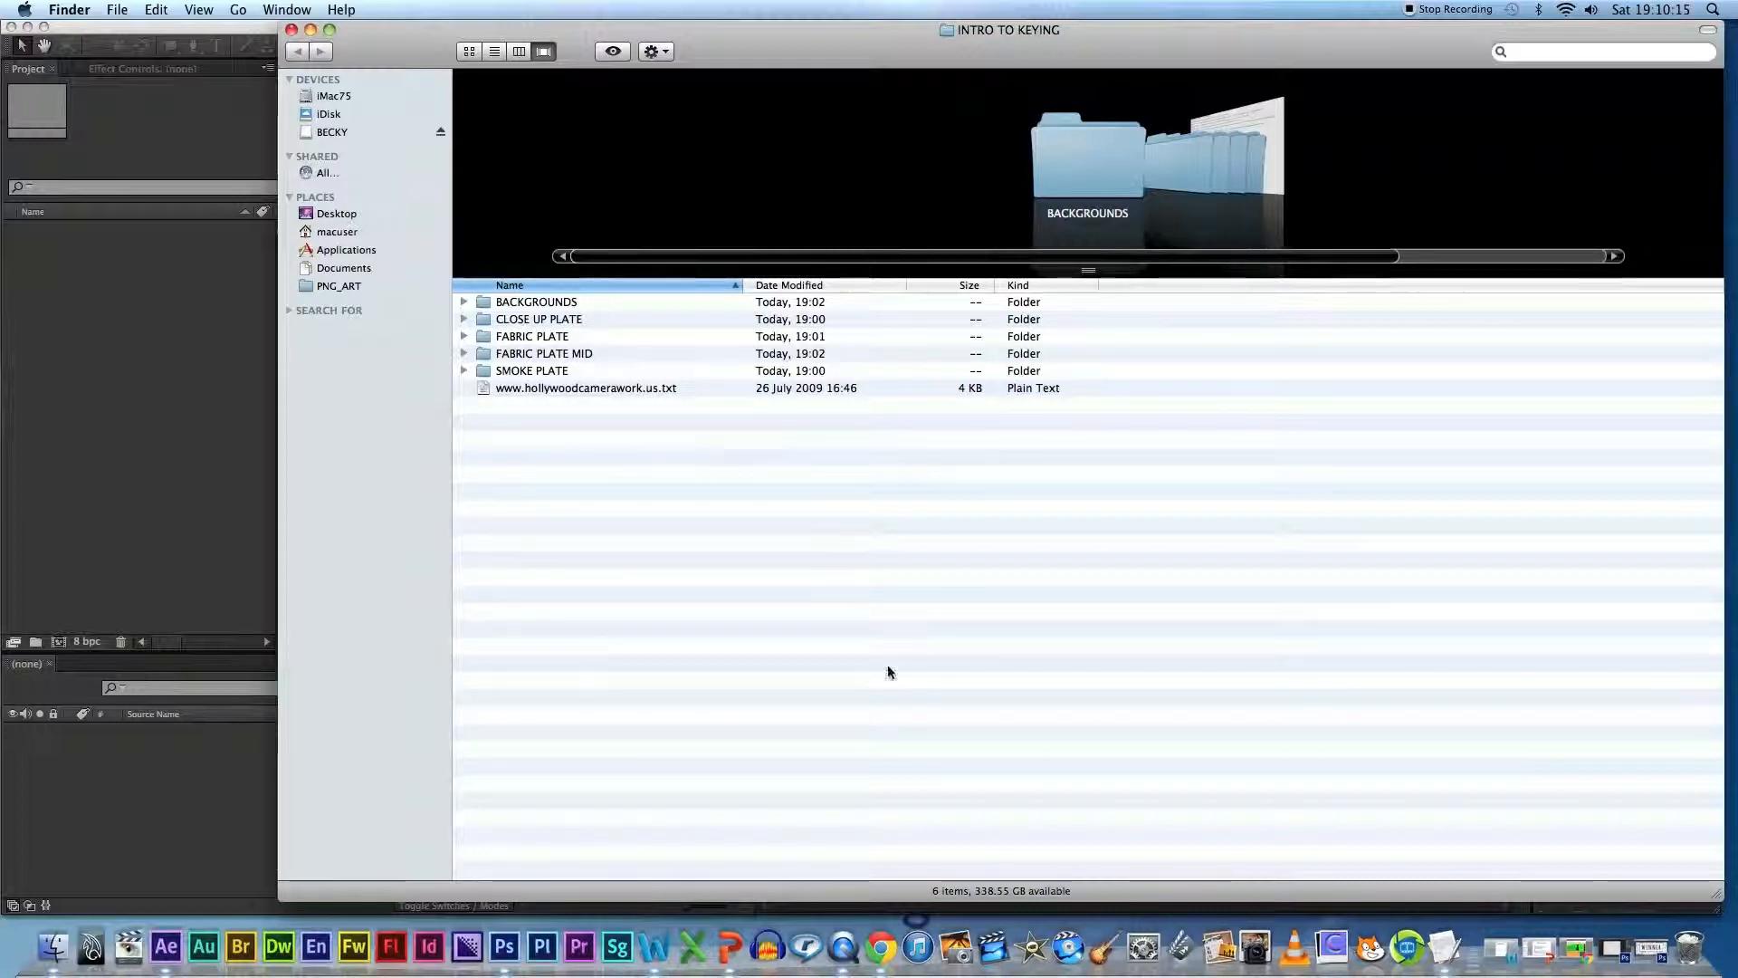
Step: Switch to Chrome and browse the Hollywood Camera Work green screen plates page down to the Keying Plates section
left_click(880, 948)
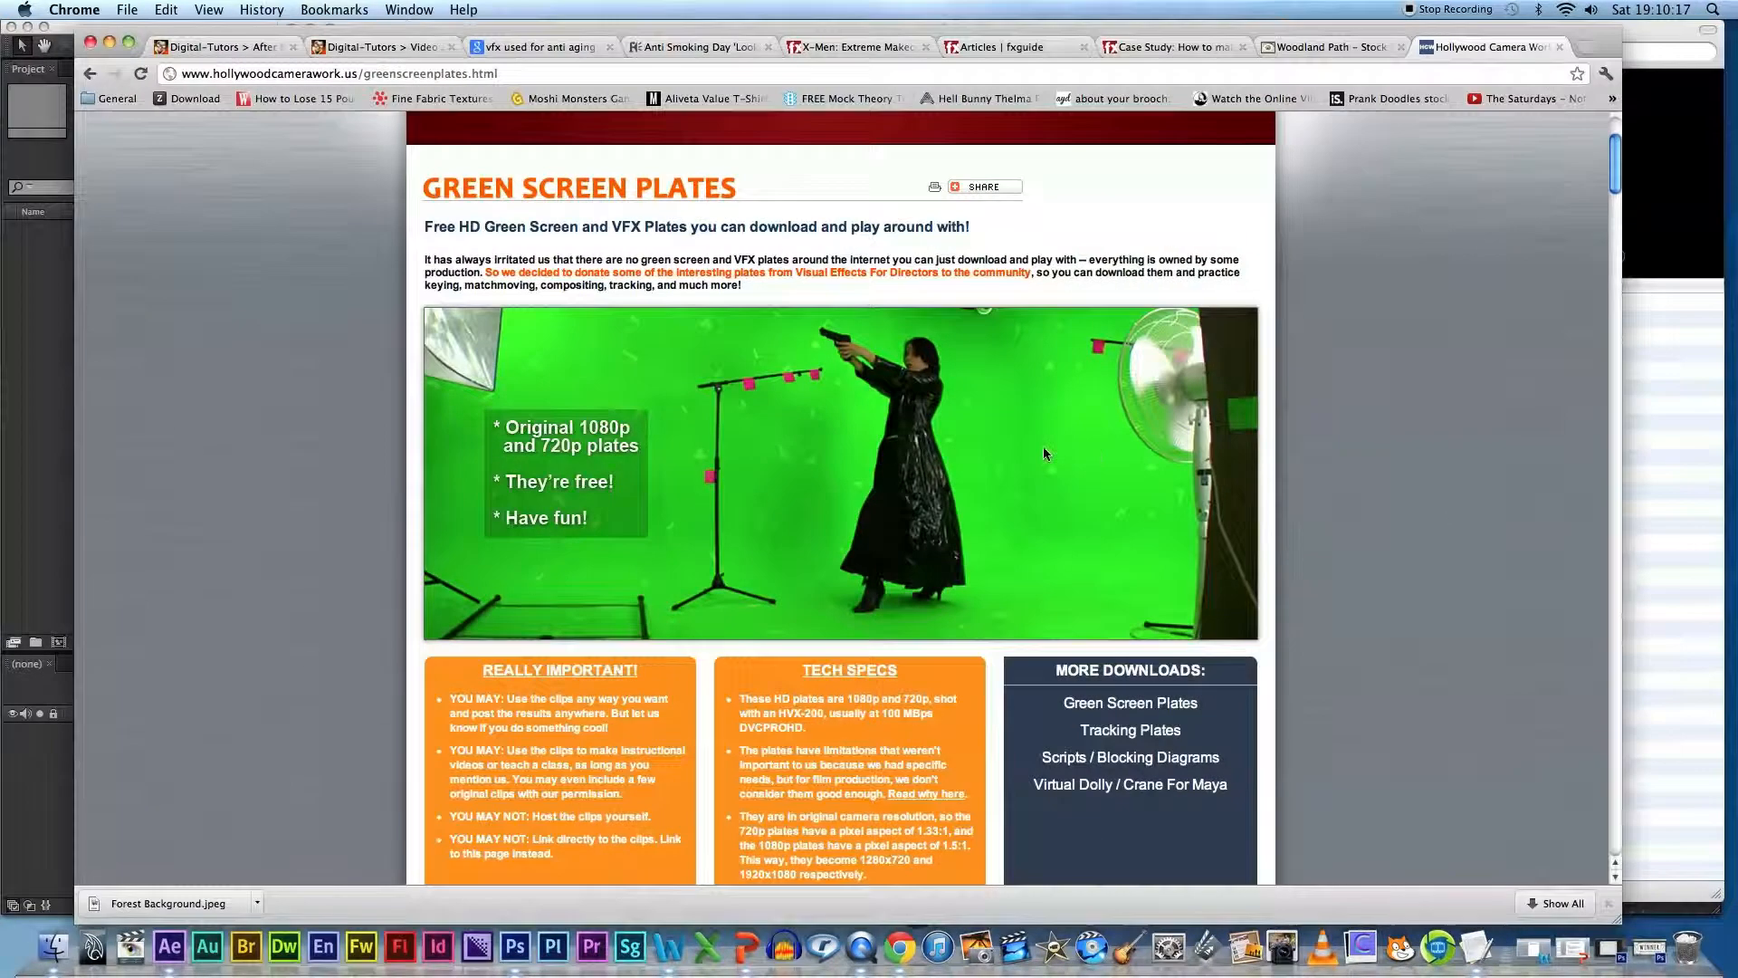
scroll(1050, 453, "down", 10)
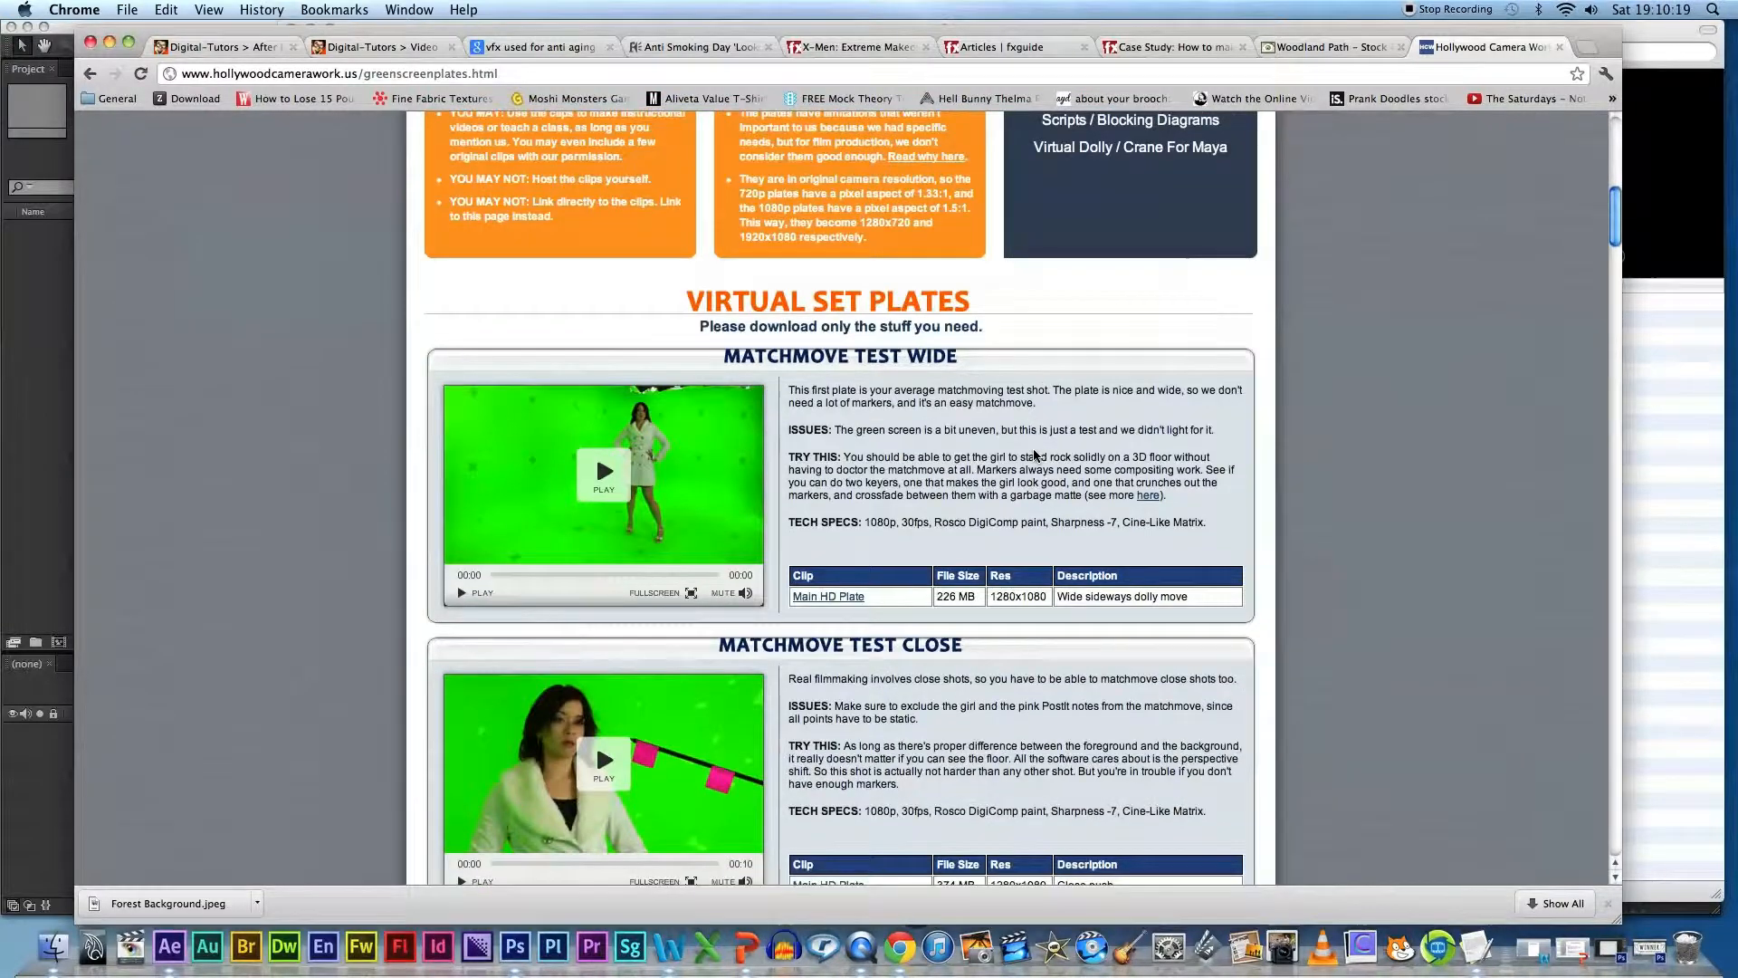
scroll(1034, 455, "down", 8)
scroll(1035, 455, "down", 9)
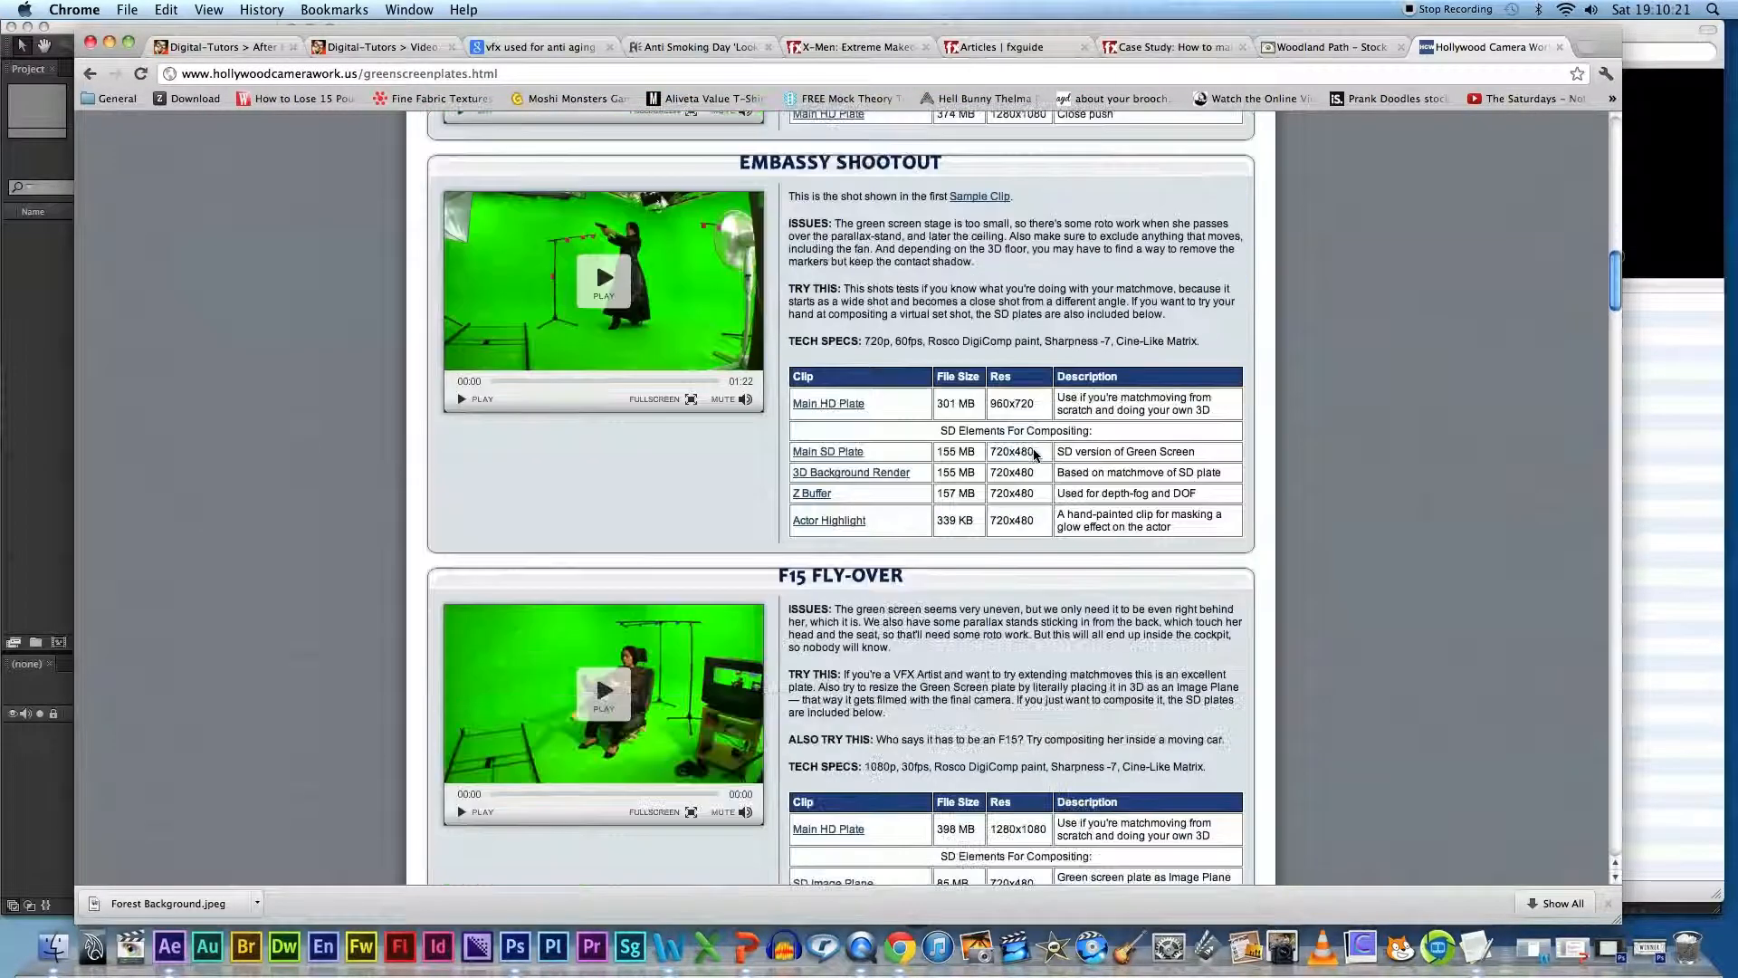
scroll(1035, 455, "down", 9)
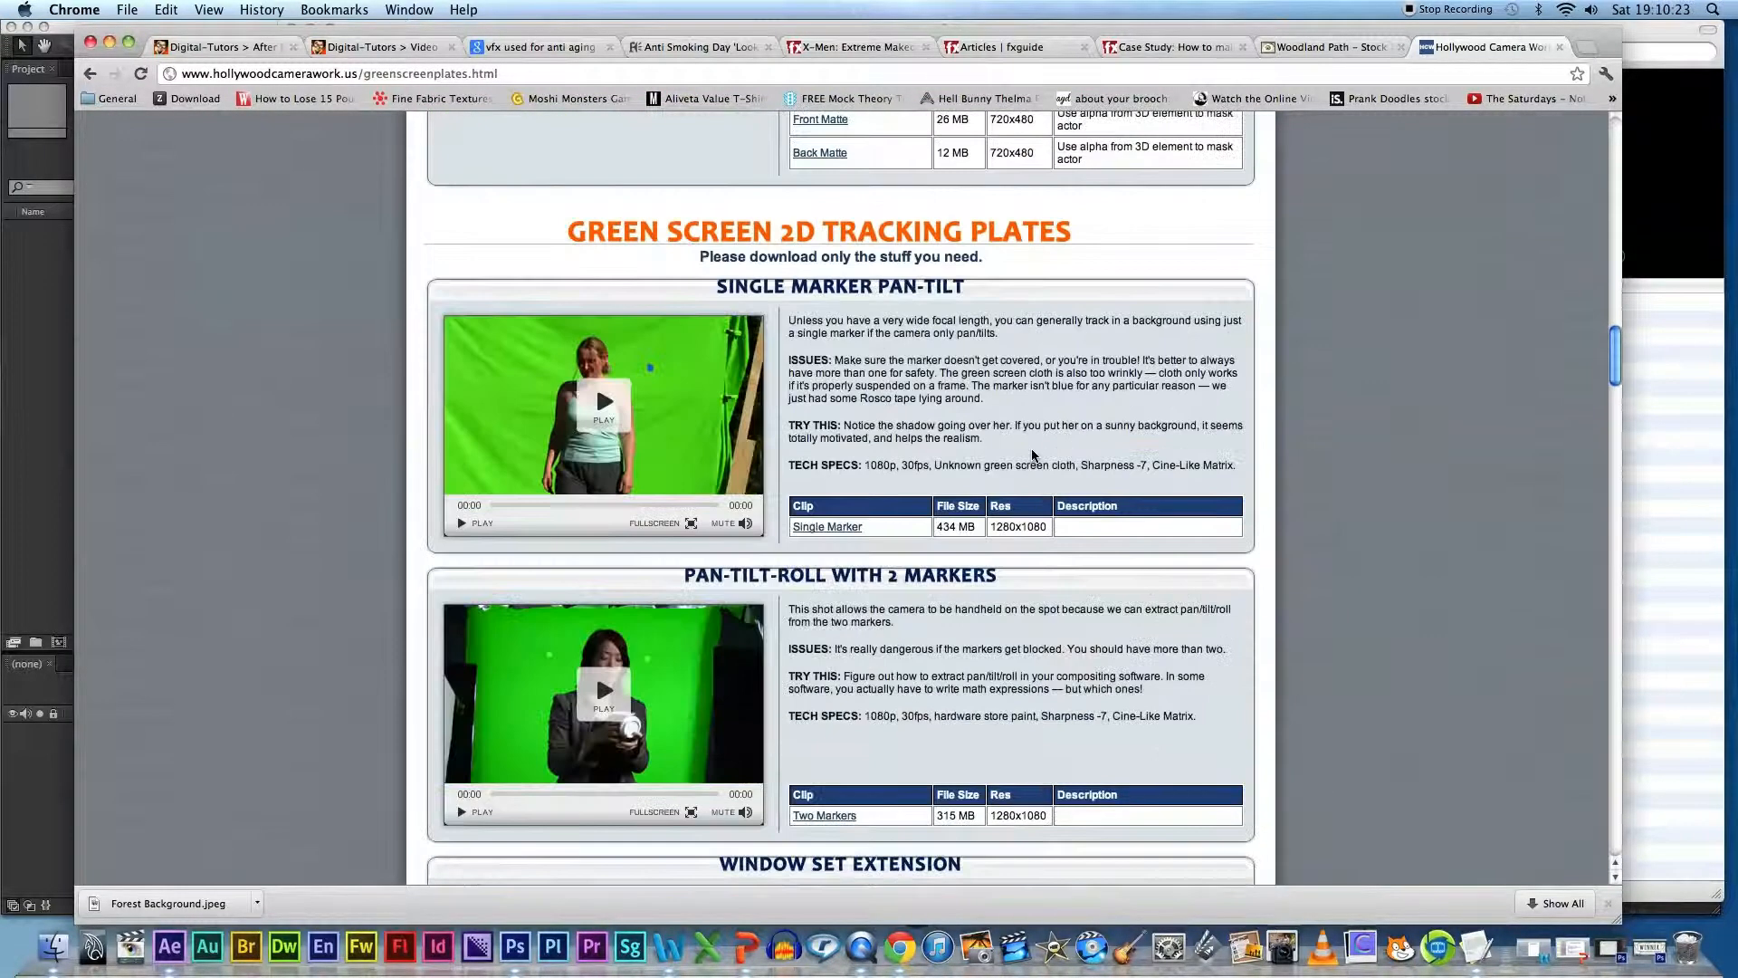
scroll(1032, 455, "down", 15)
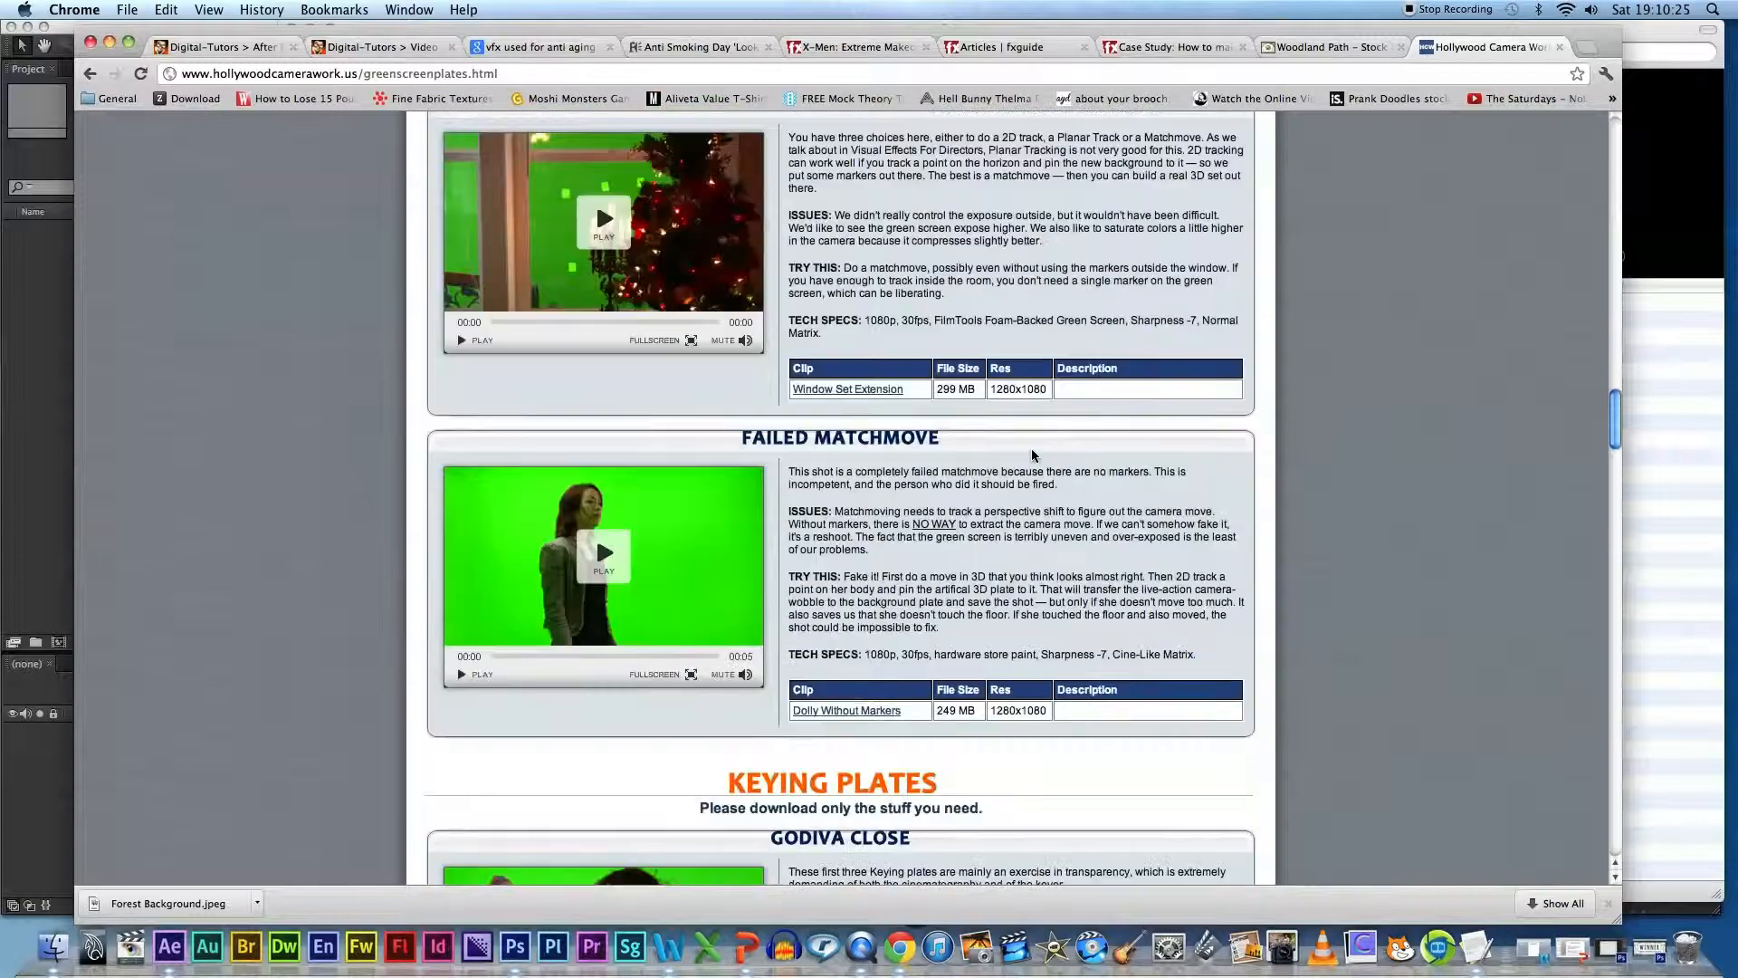
scroll(1032, 455, "down", 2)
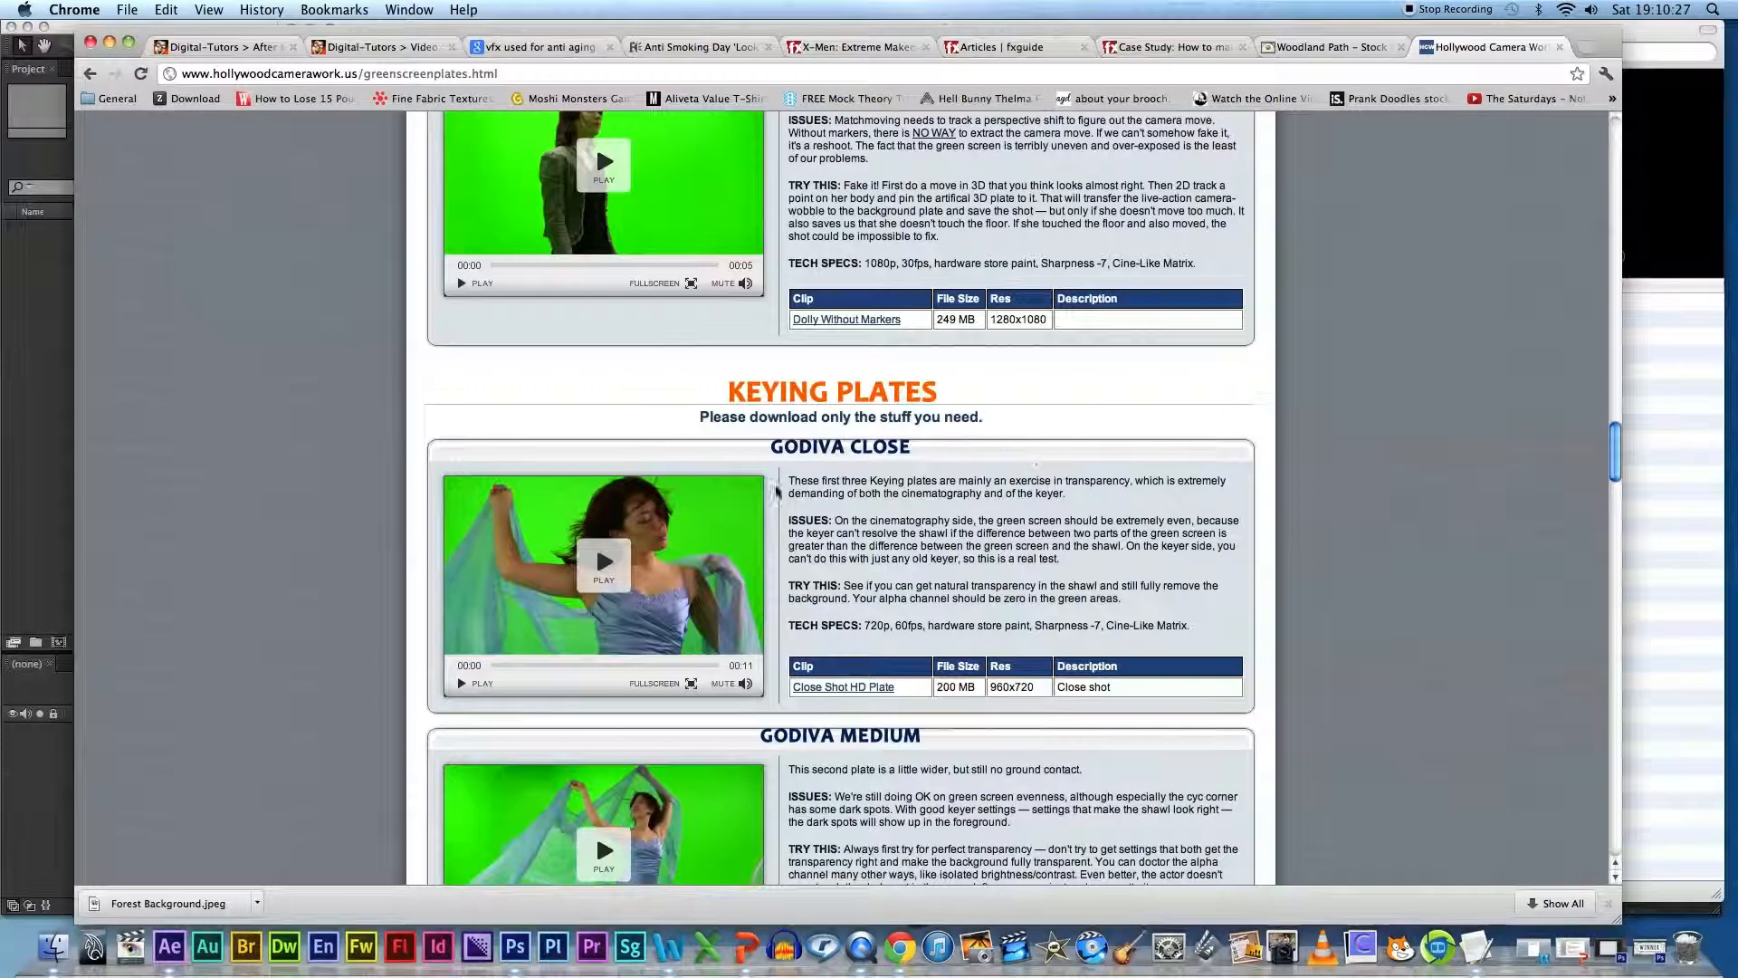
scroll(862, 508, "down", 2)
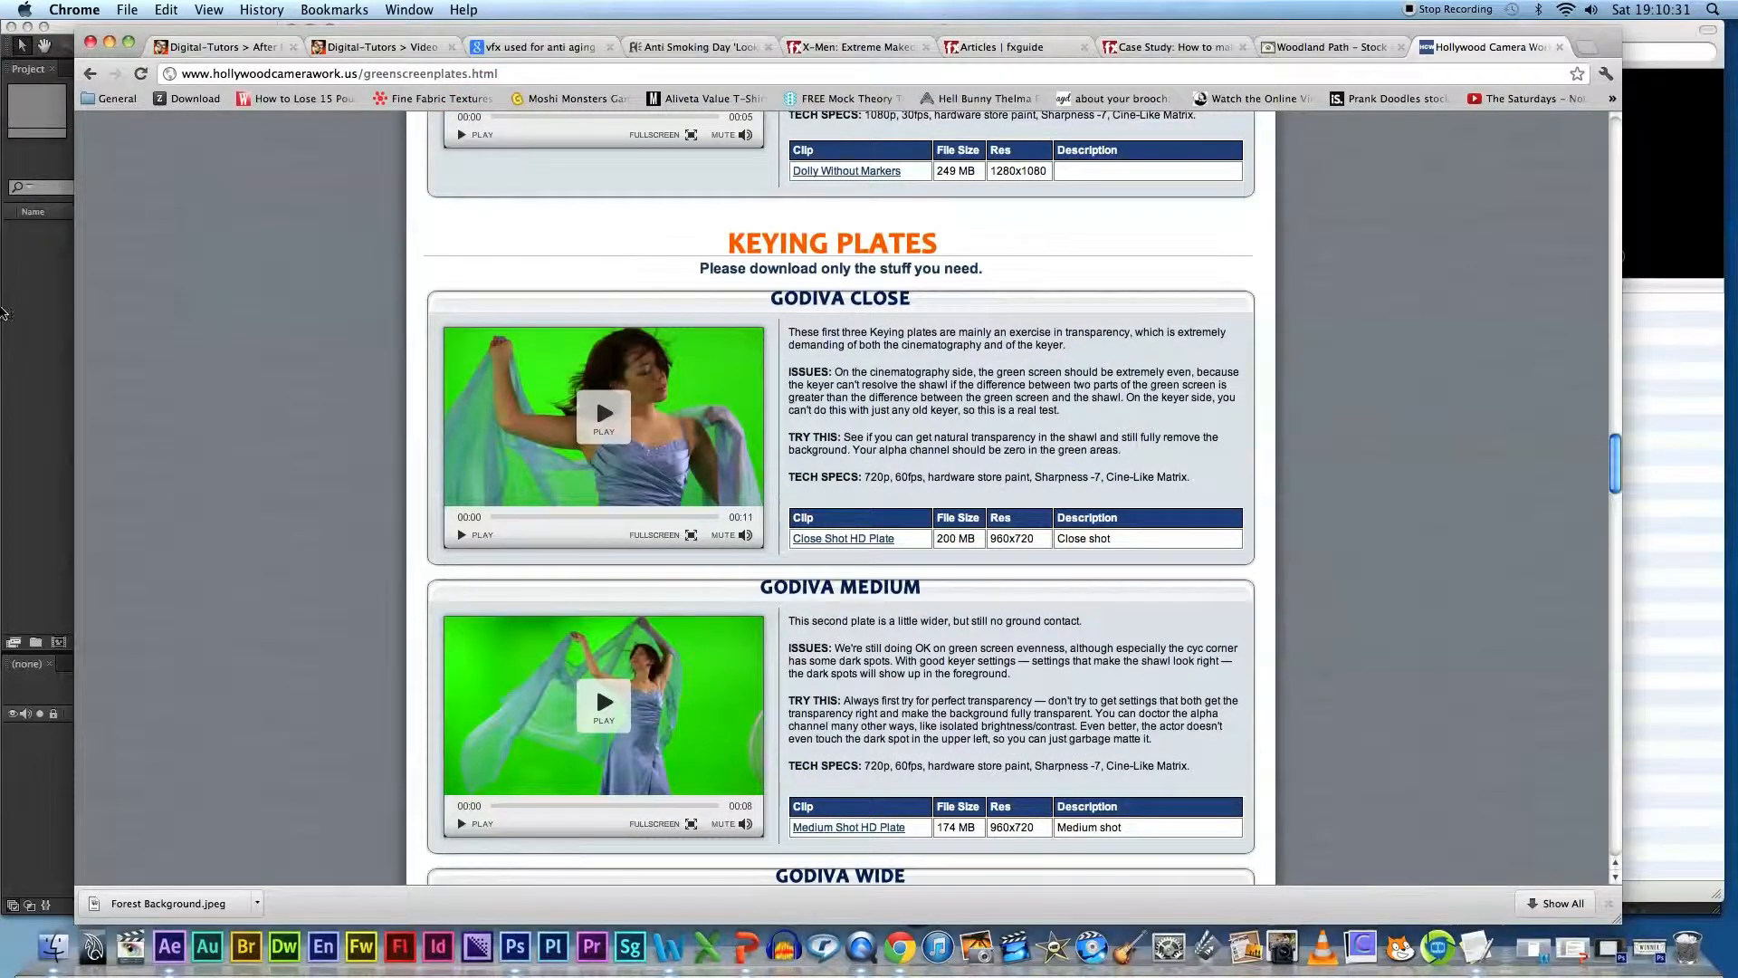
Step: Switch to After Effects, start a file import and browse to the INTRO TO KEYING folder on the Desktop
left_click(3, 311)
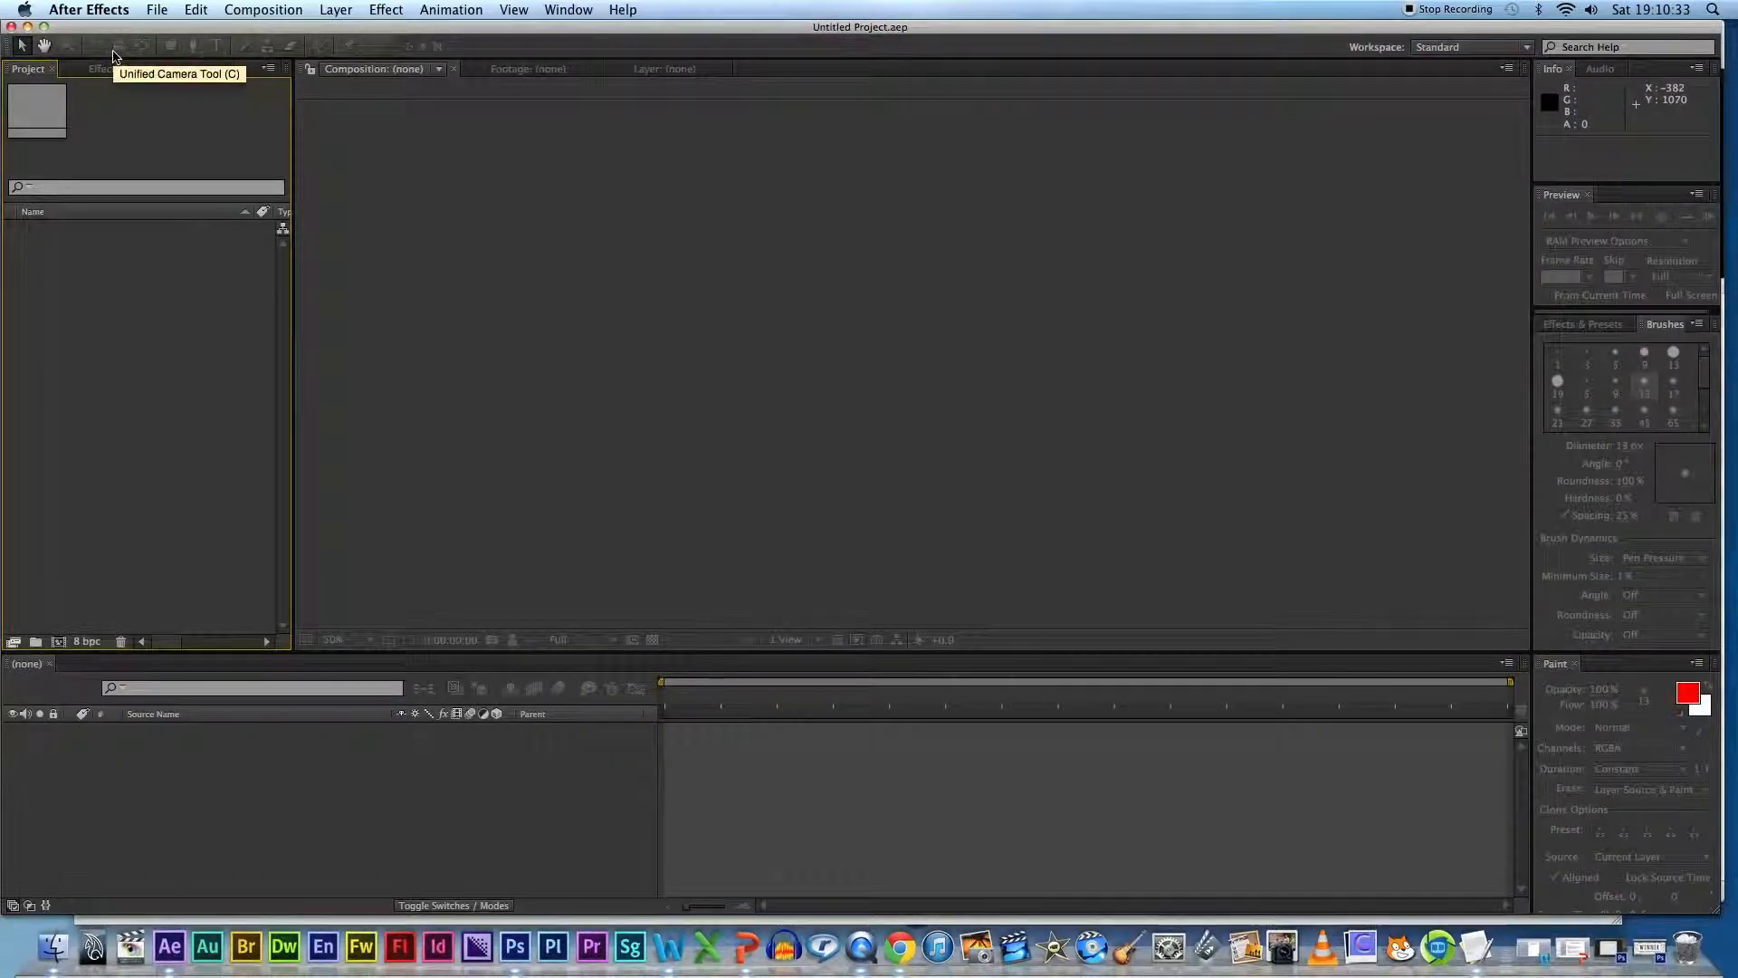
left_click(158, 10)
mouse_move(223, 231)
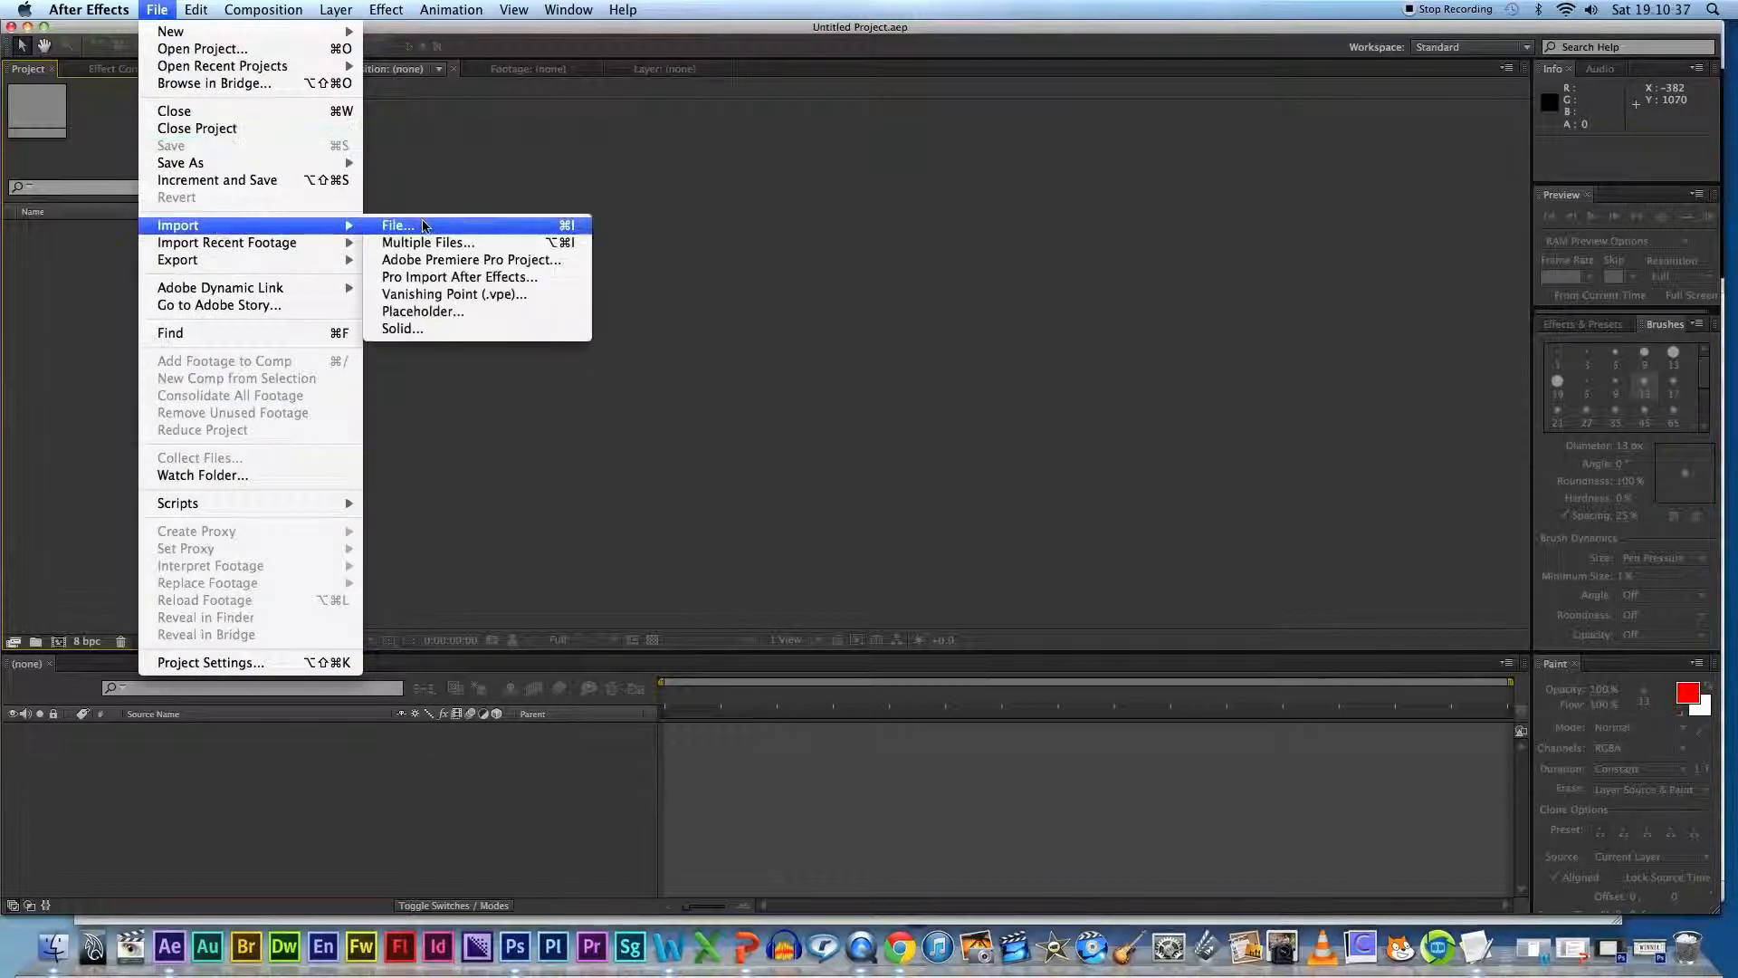
left_click(385, 226)
scroll(571, 489, "down", 10)
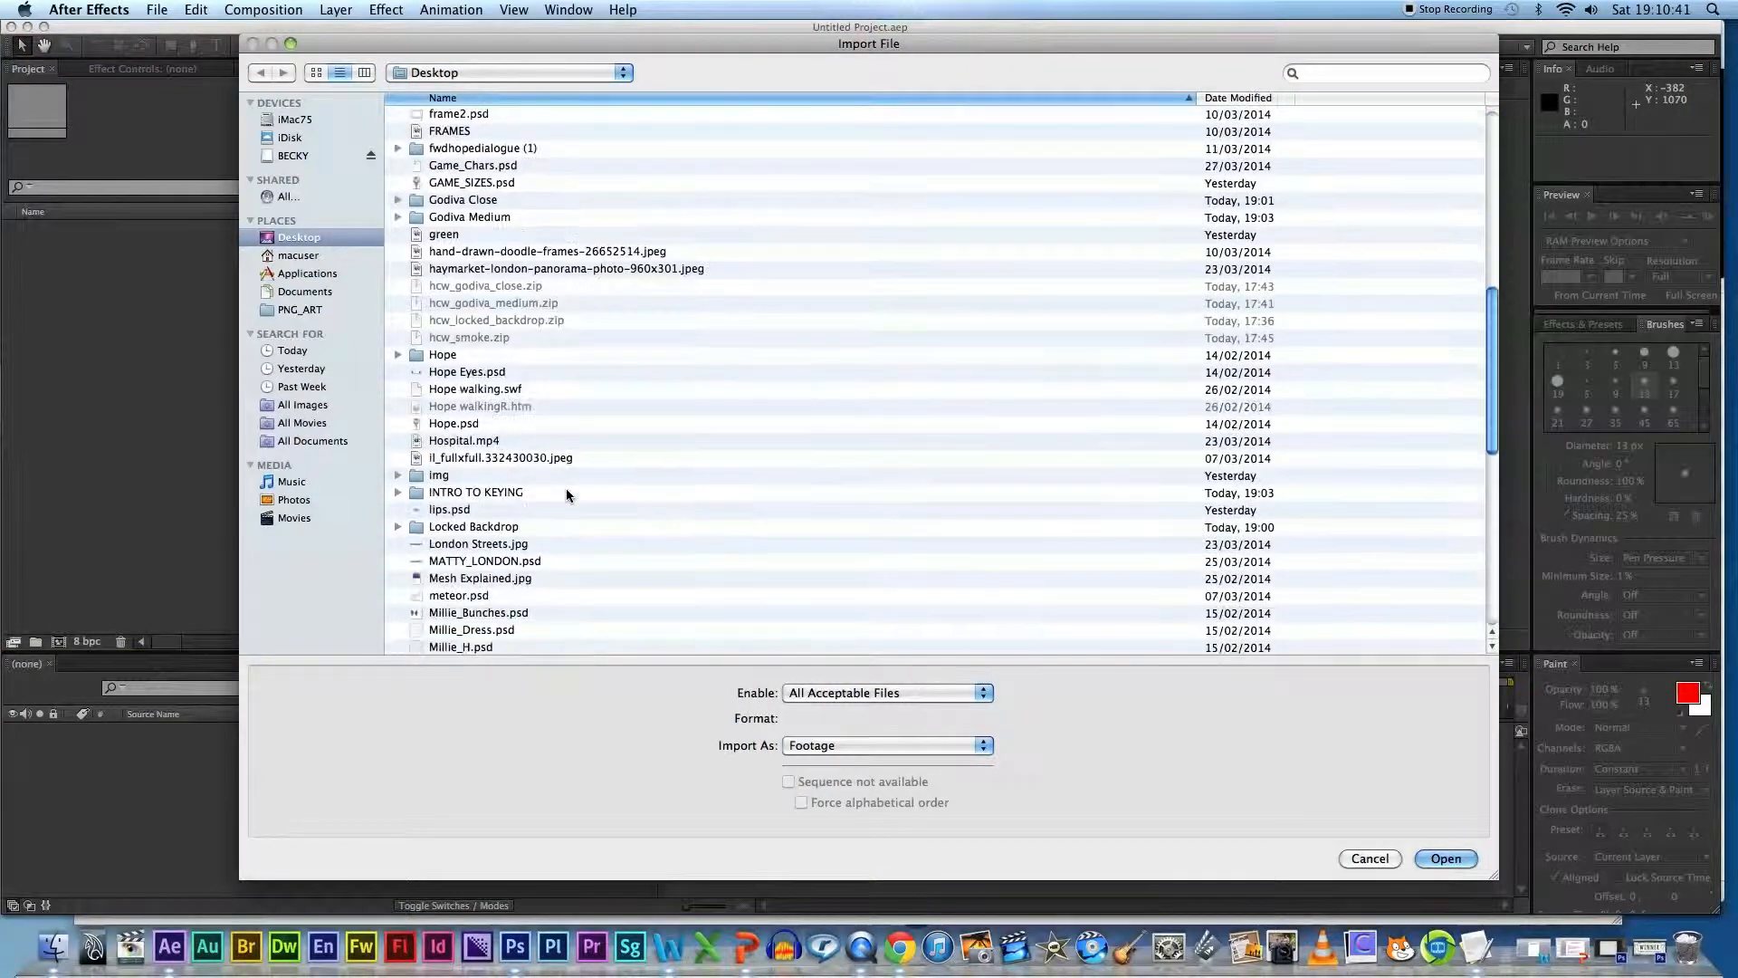
double_click(485, 496)
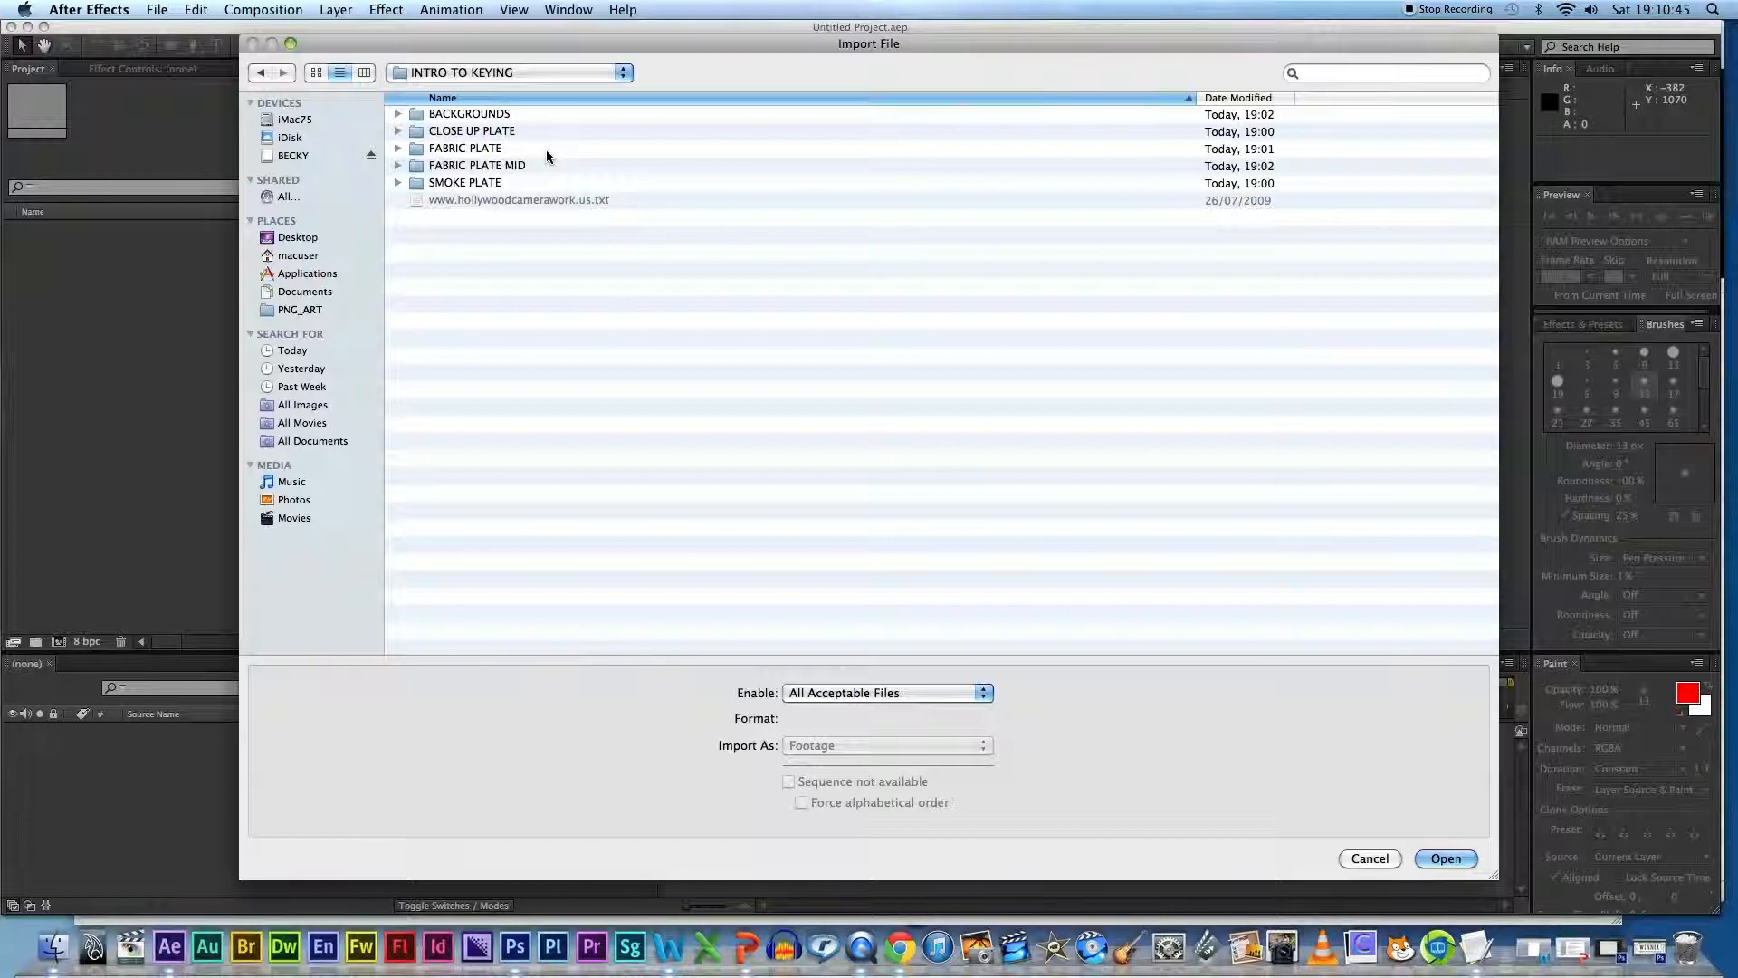
Step: Import the CLOSE UP PLATE frames starting at hcw_locked_backdrop.00000.png as a PNG sequence and clear the selection
left_click(397, 131)
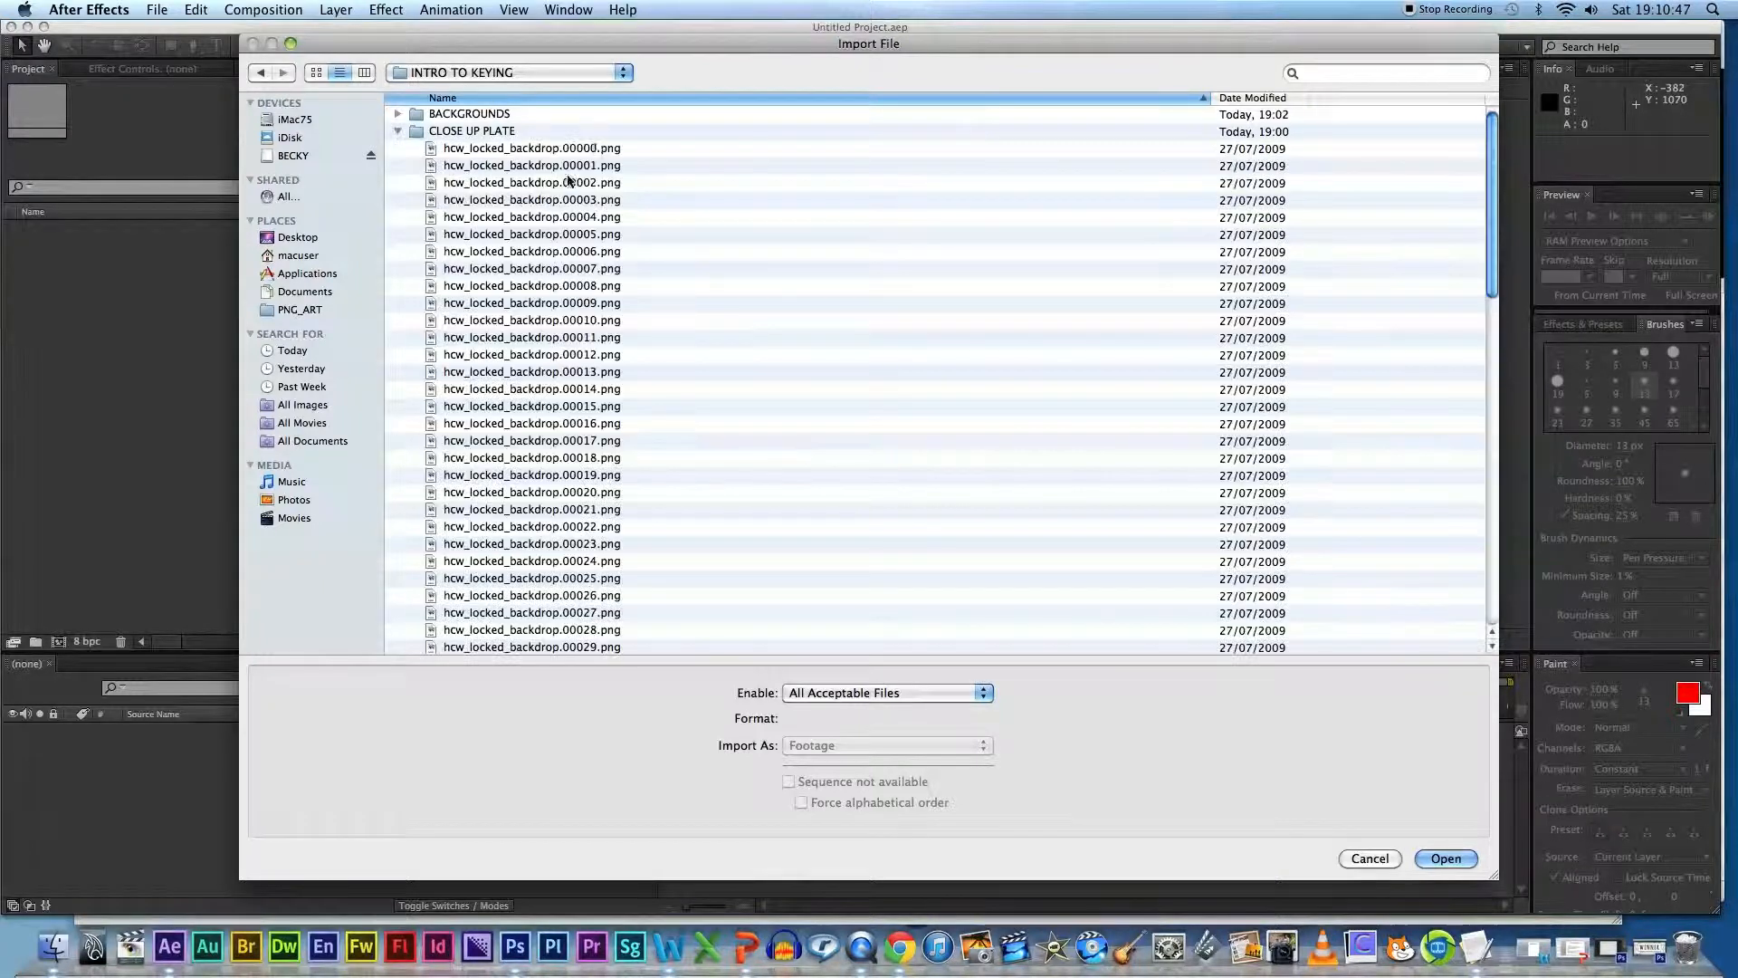
left_click(596, 149)
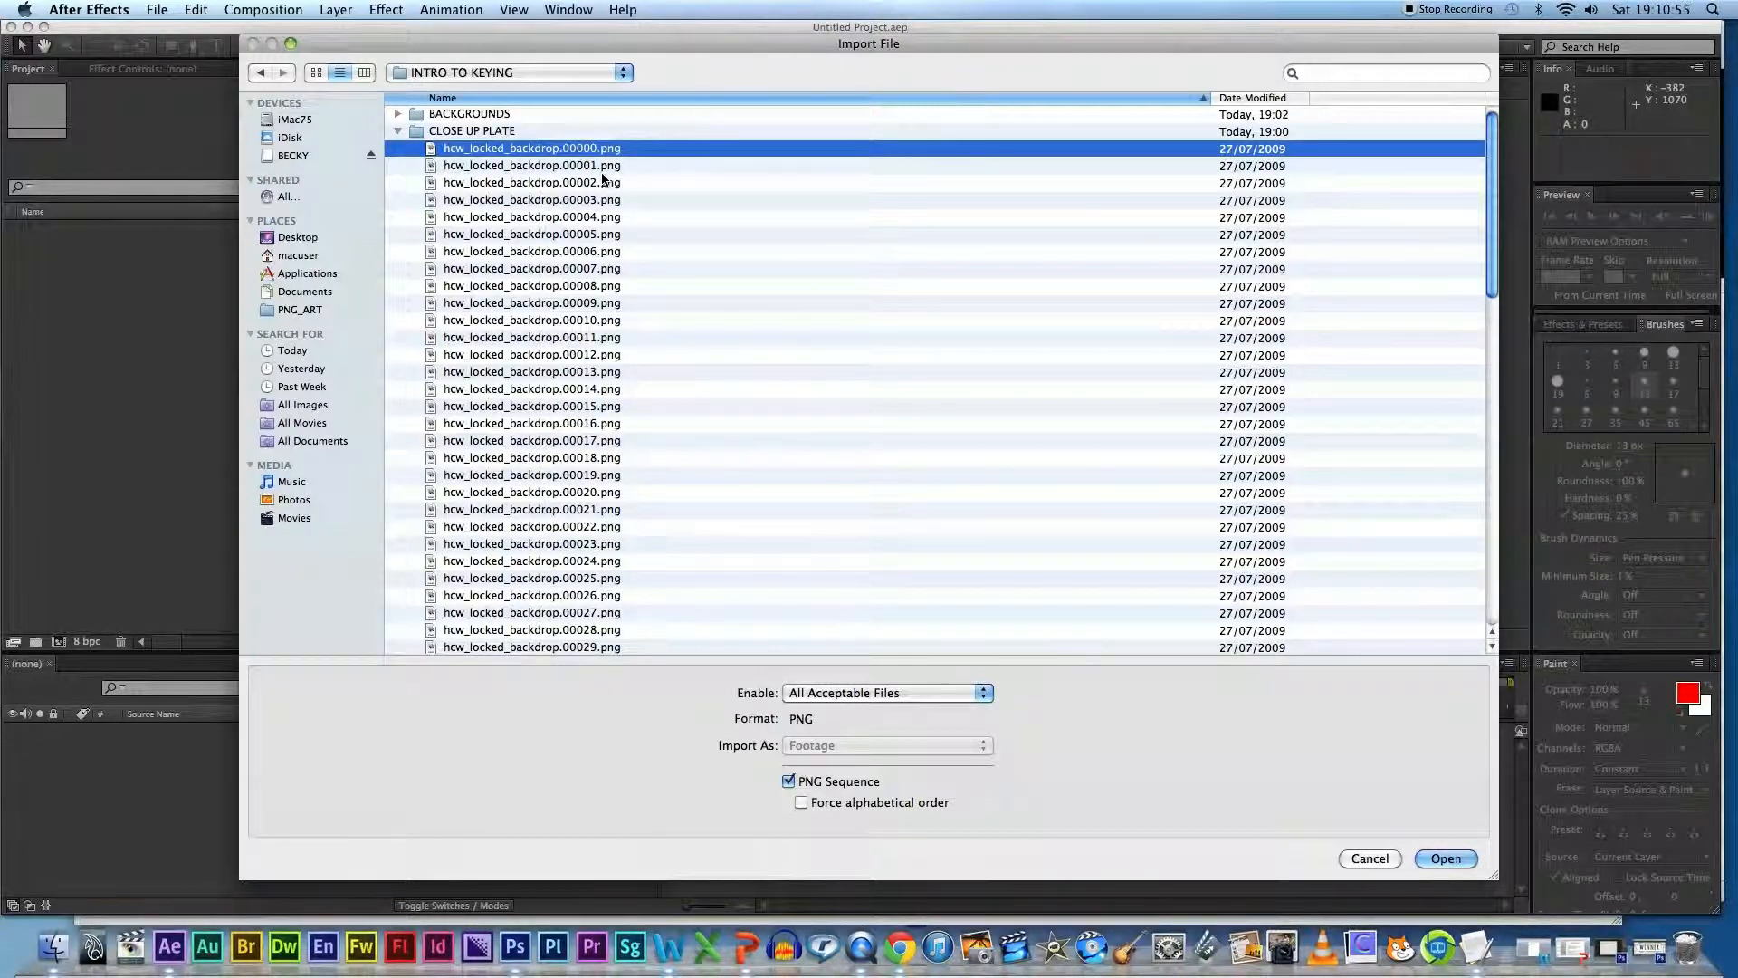
scroll(604, 178, "down", 10)
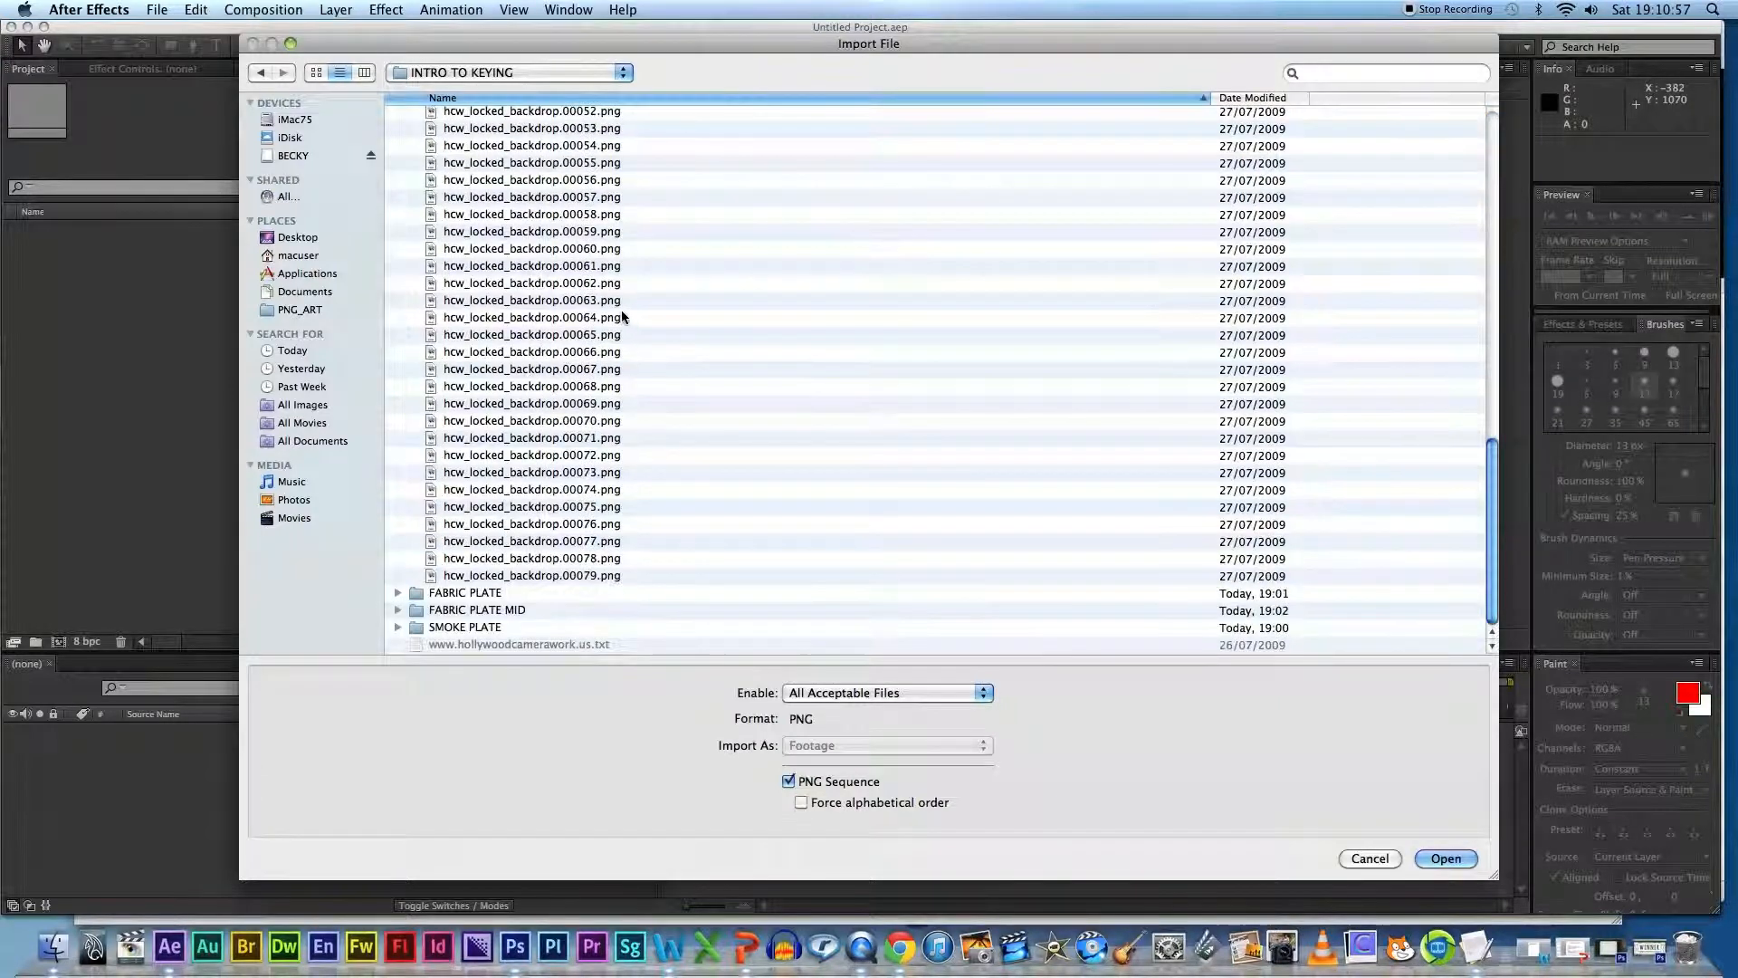
scroll(624, 318, "up", 10)
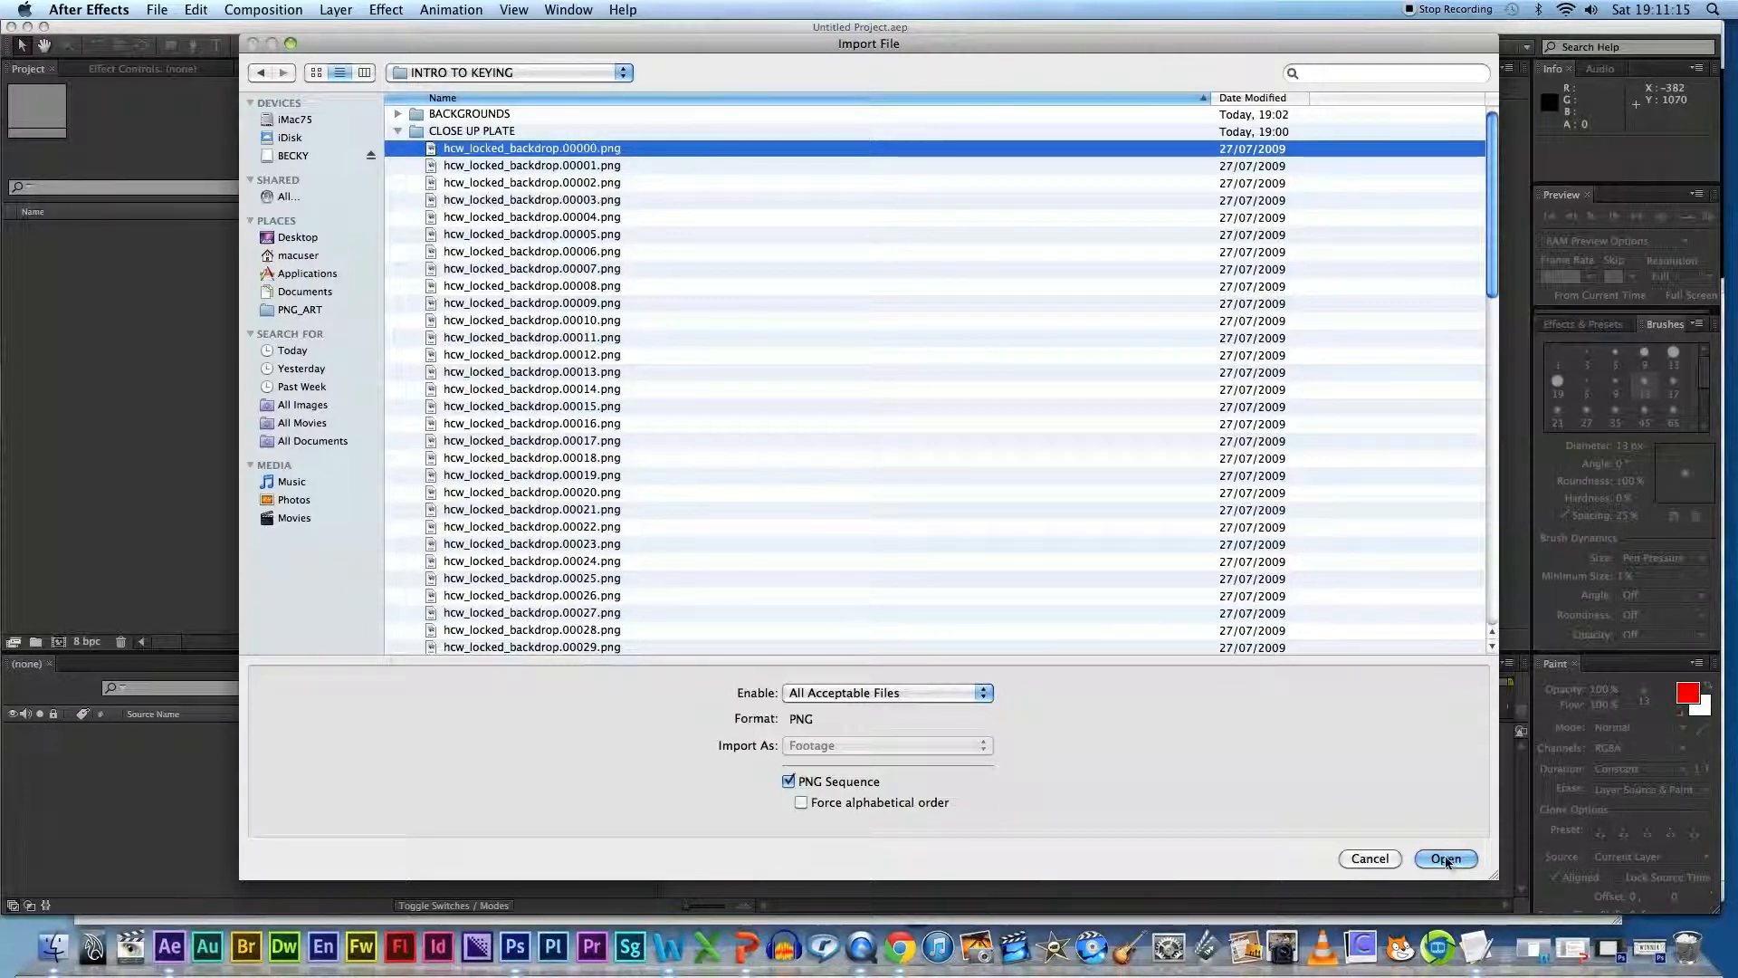
left_click(1444, 858)
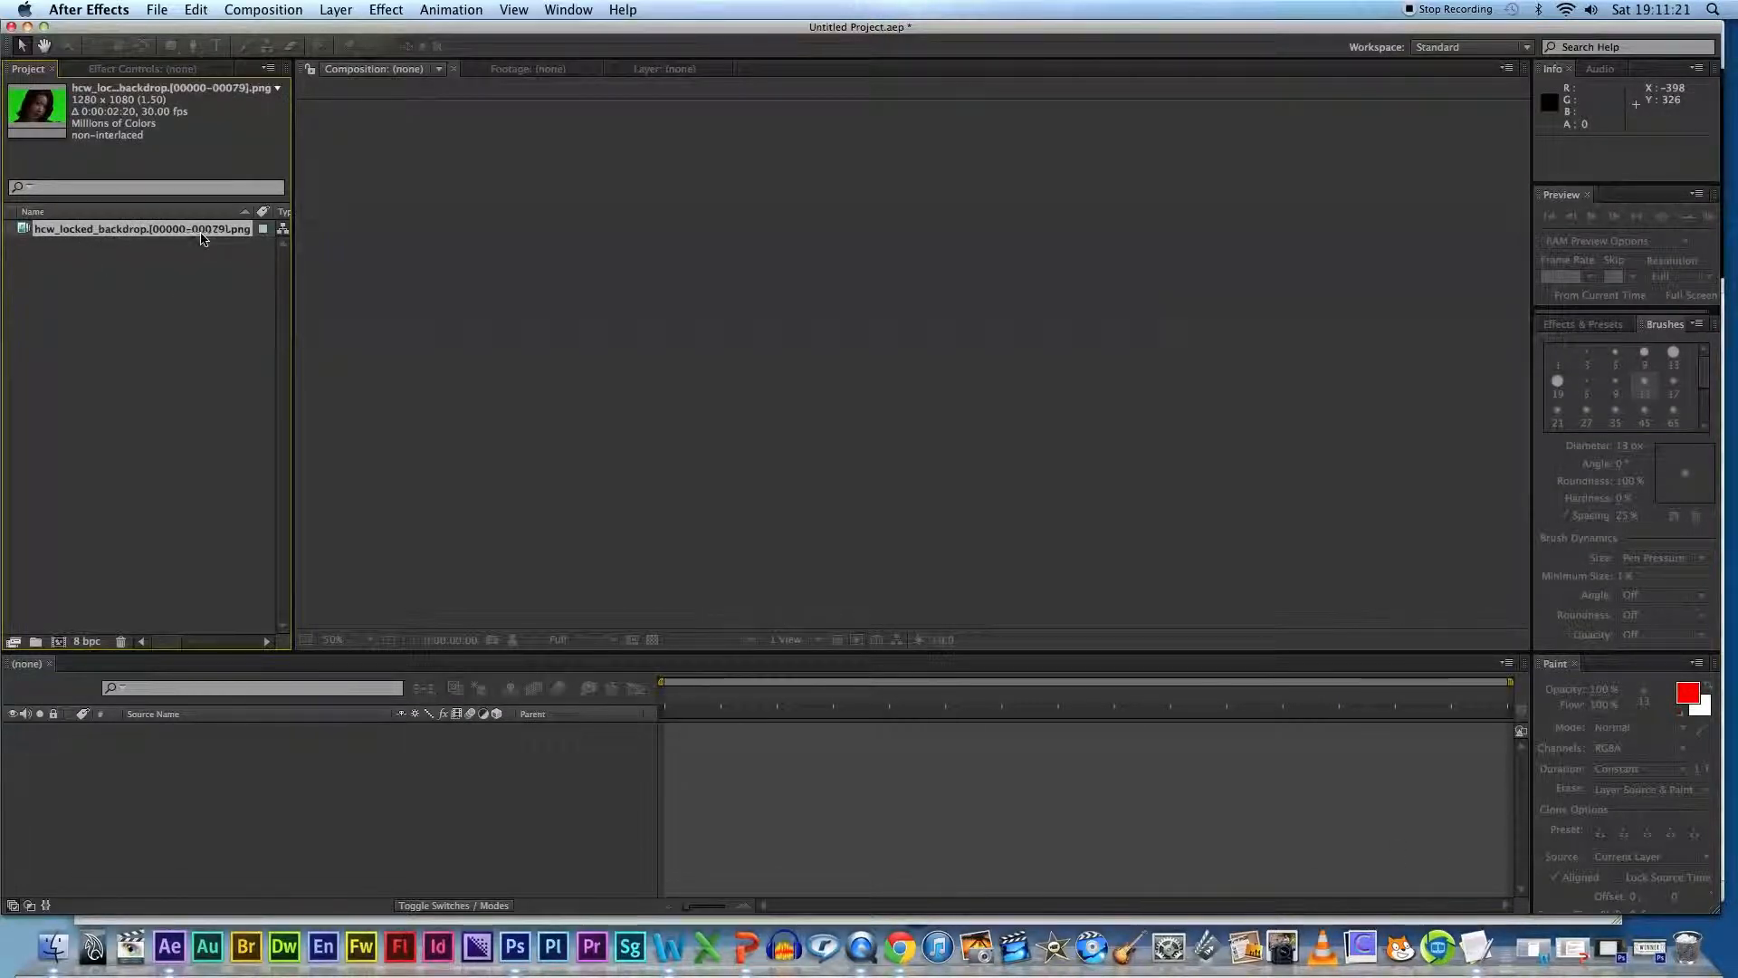
left_click(175, 279)
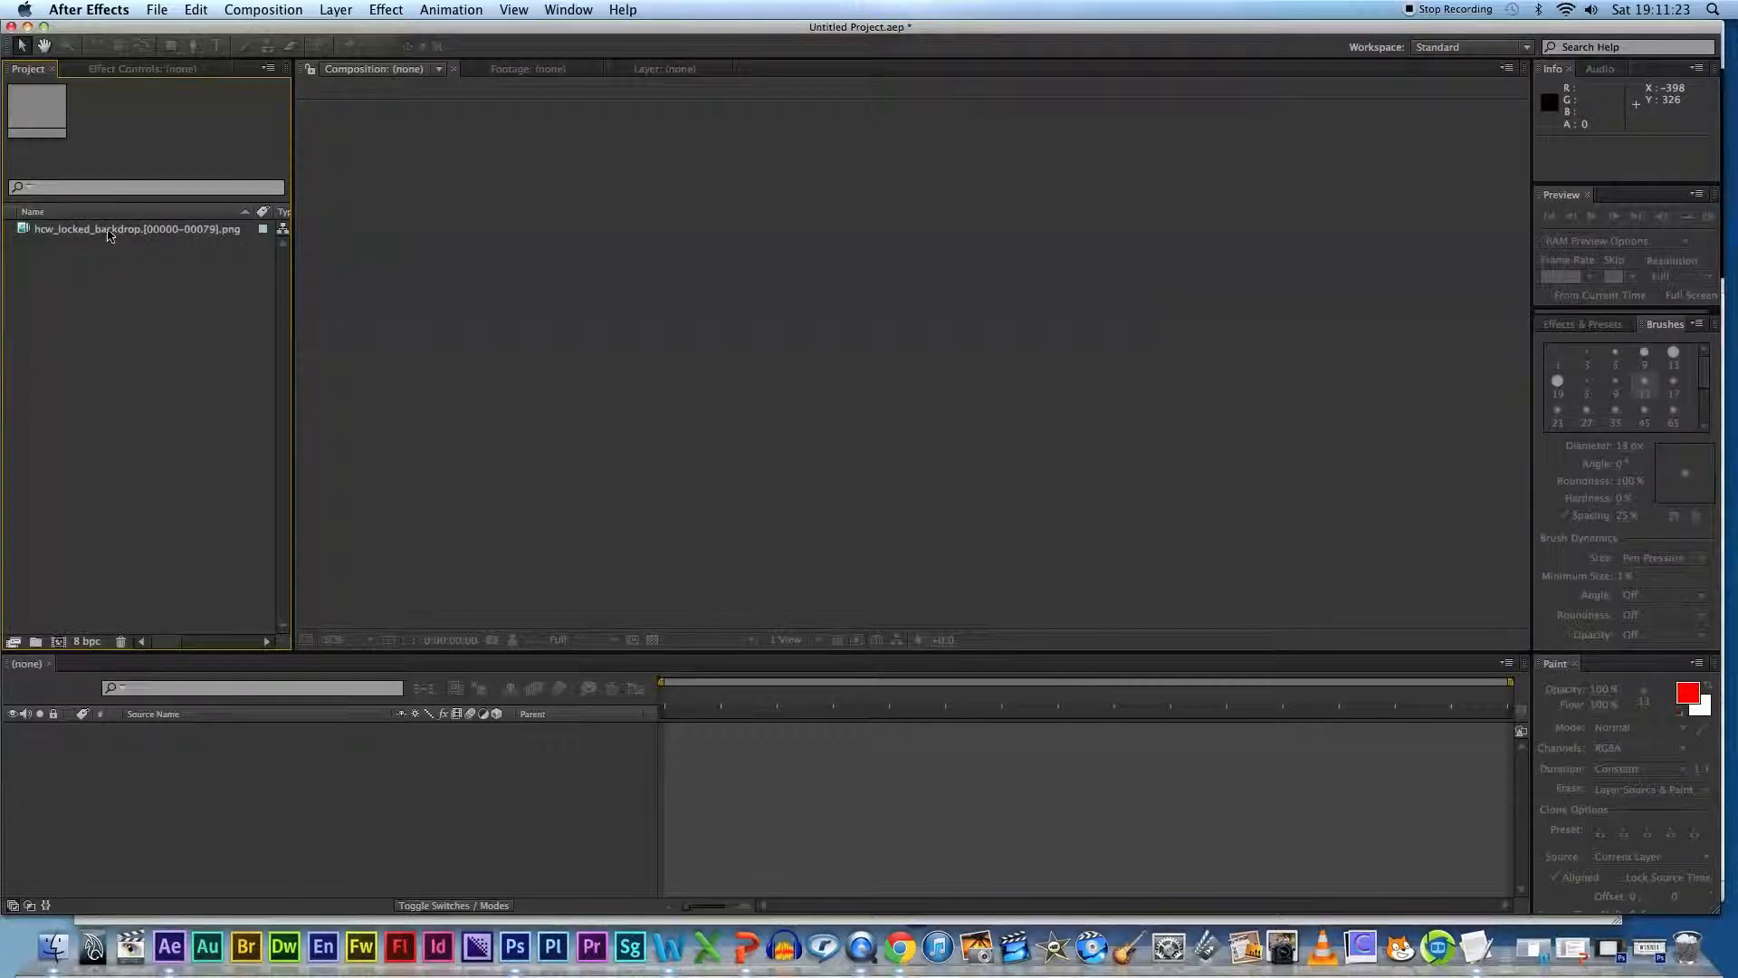
Step: Import Forest Background.jpeg from the Desktop as footage, with JPEG Sequence left off
left_click(105, 238)
left_click(161, 11)
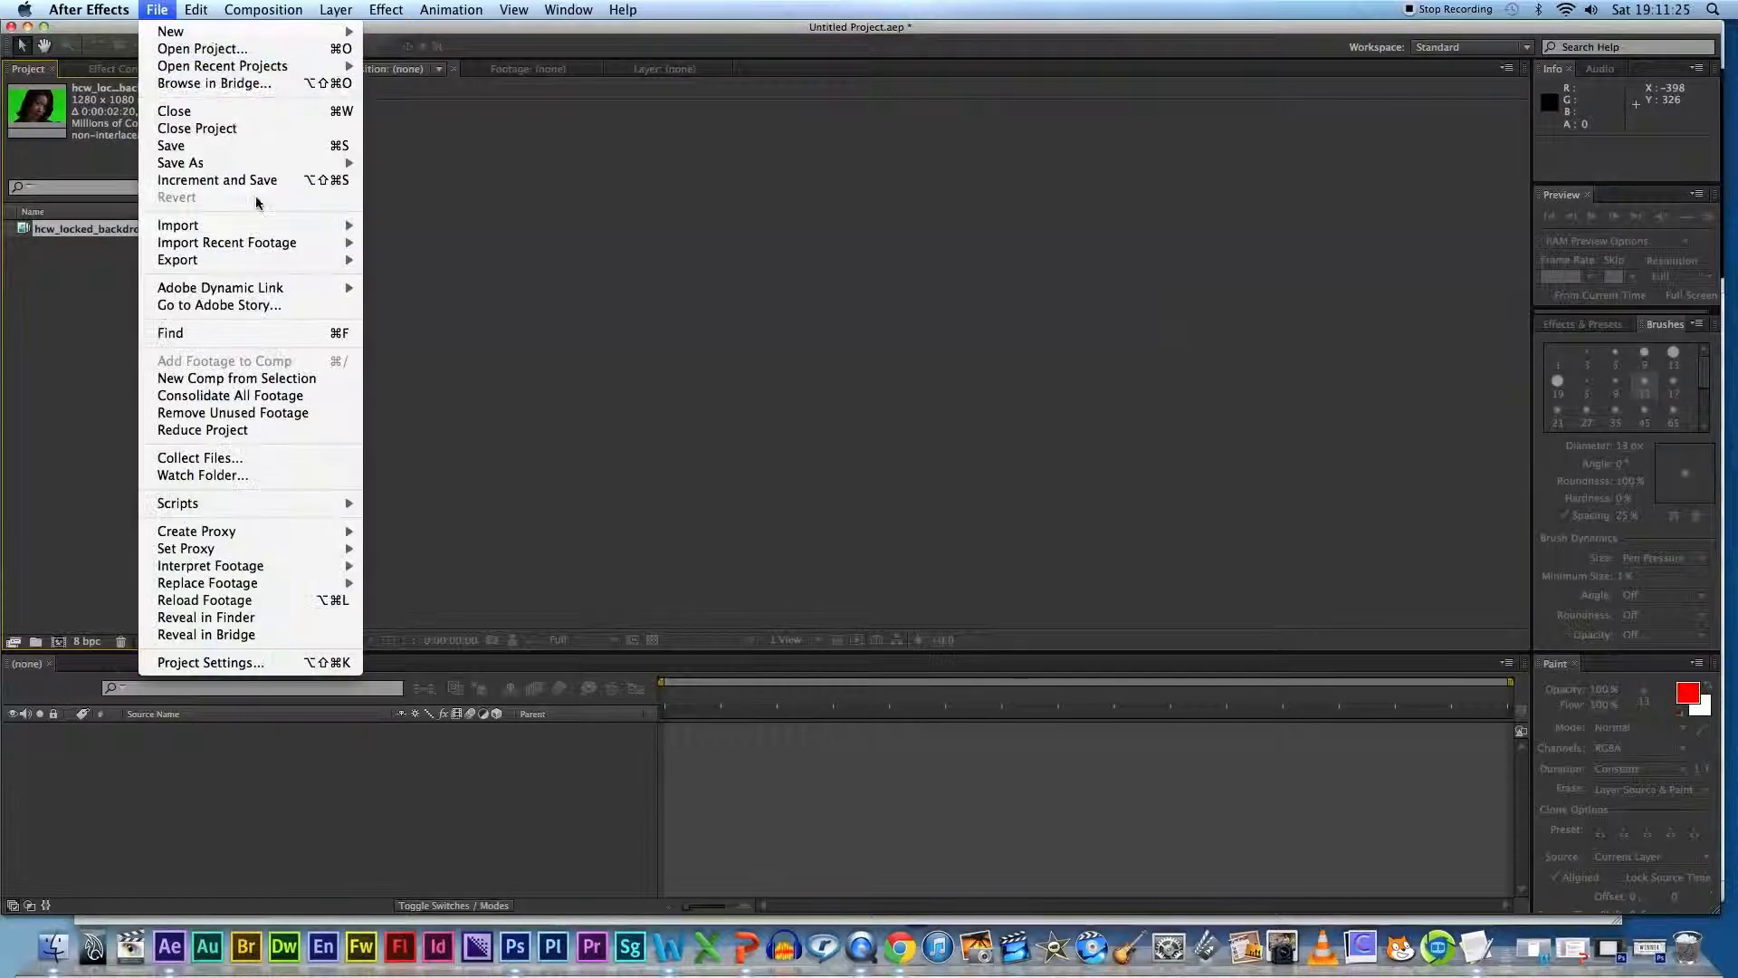
mouse_move(340, 225)
left_click(419, 236)
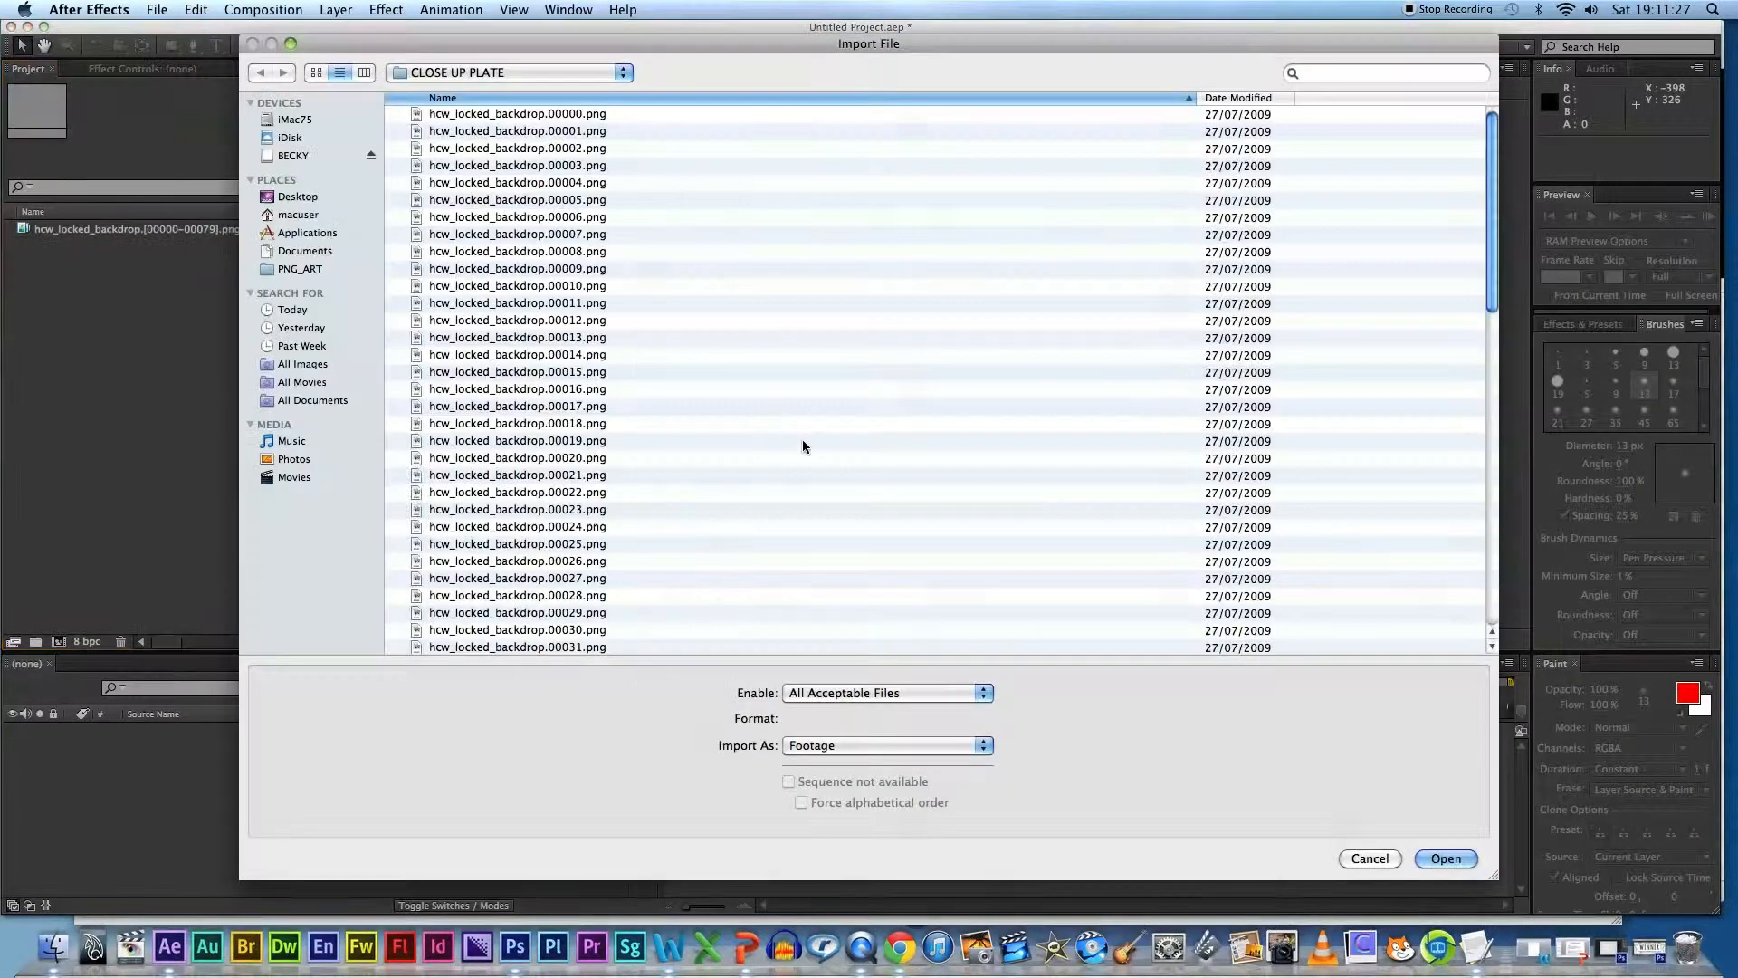
left_click(312, 243)
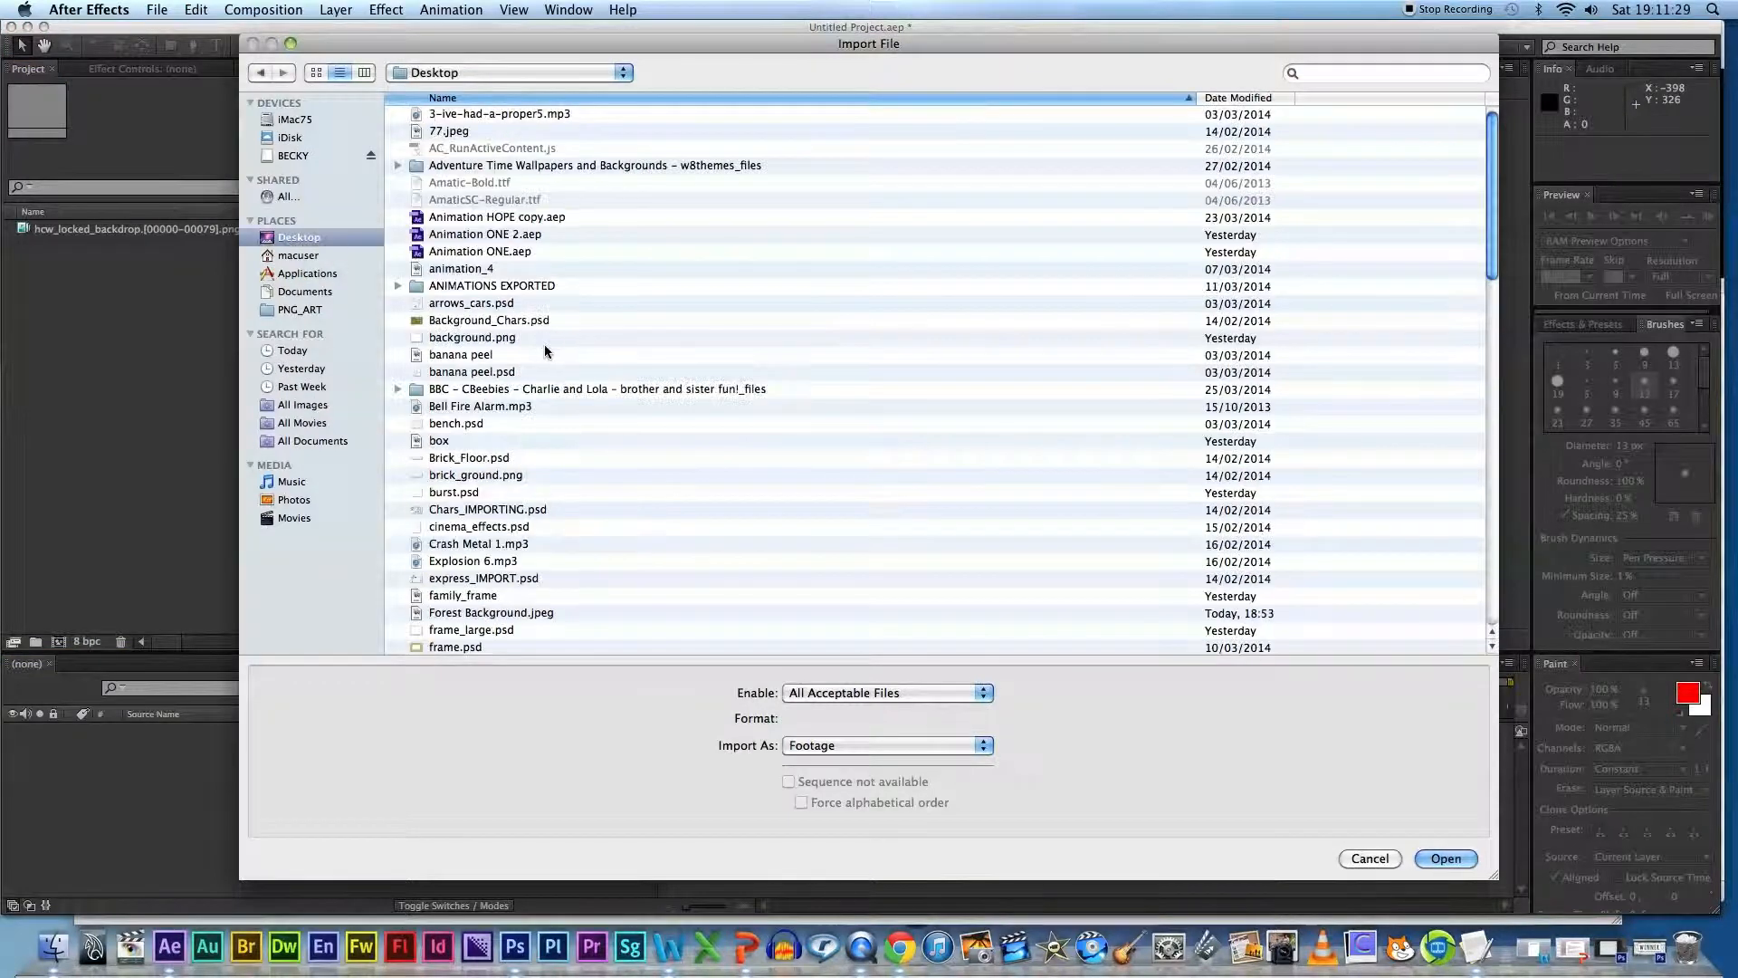
scroll(546, 352, "down", 5)
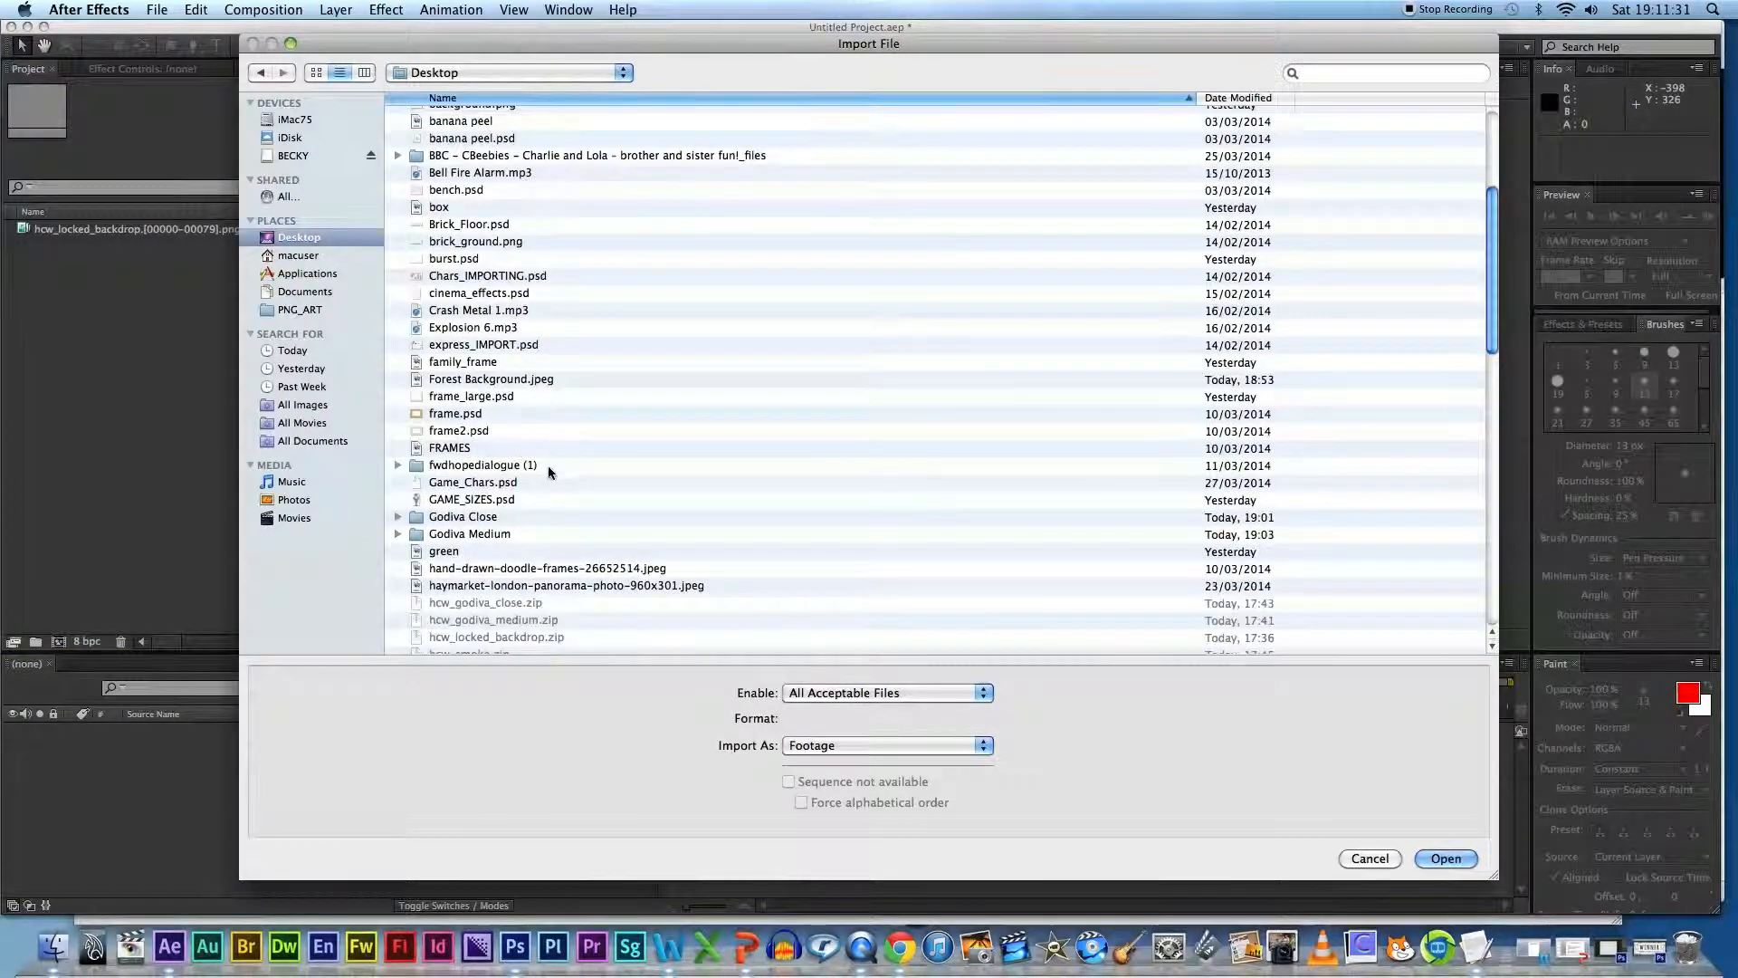
left_click(453, 380)
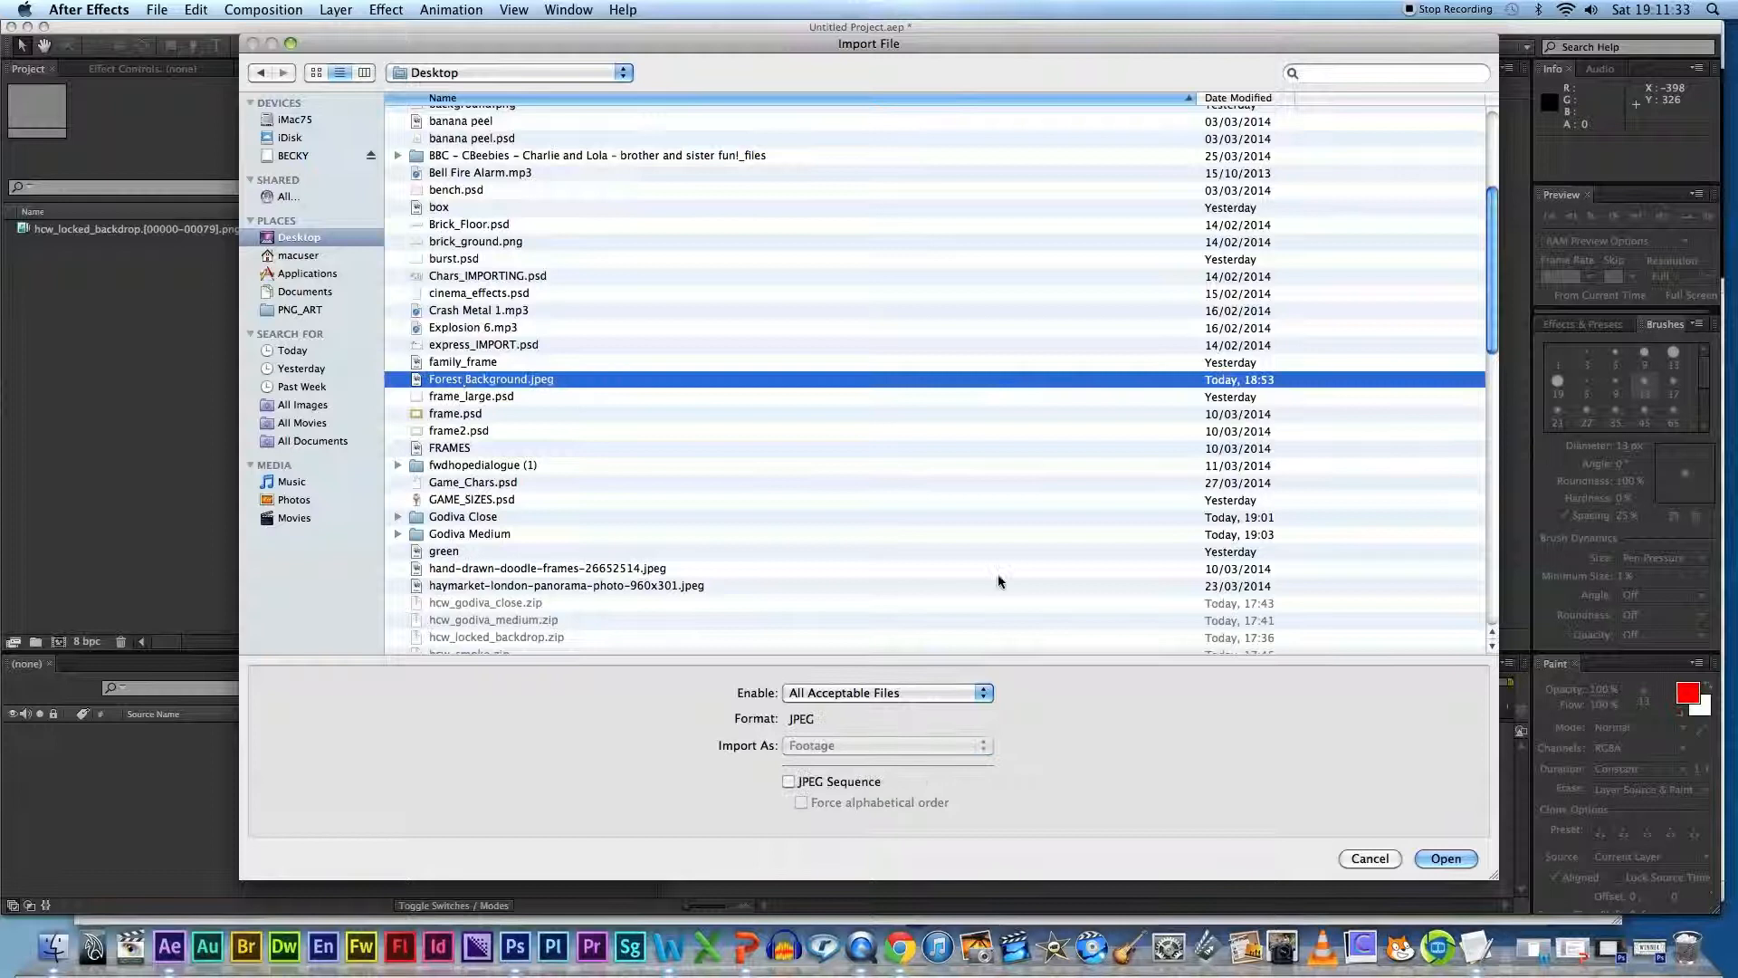
left_click(1451, 857)
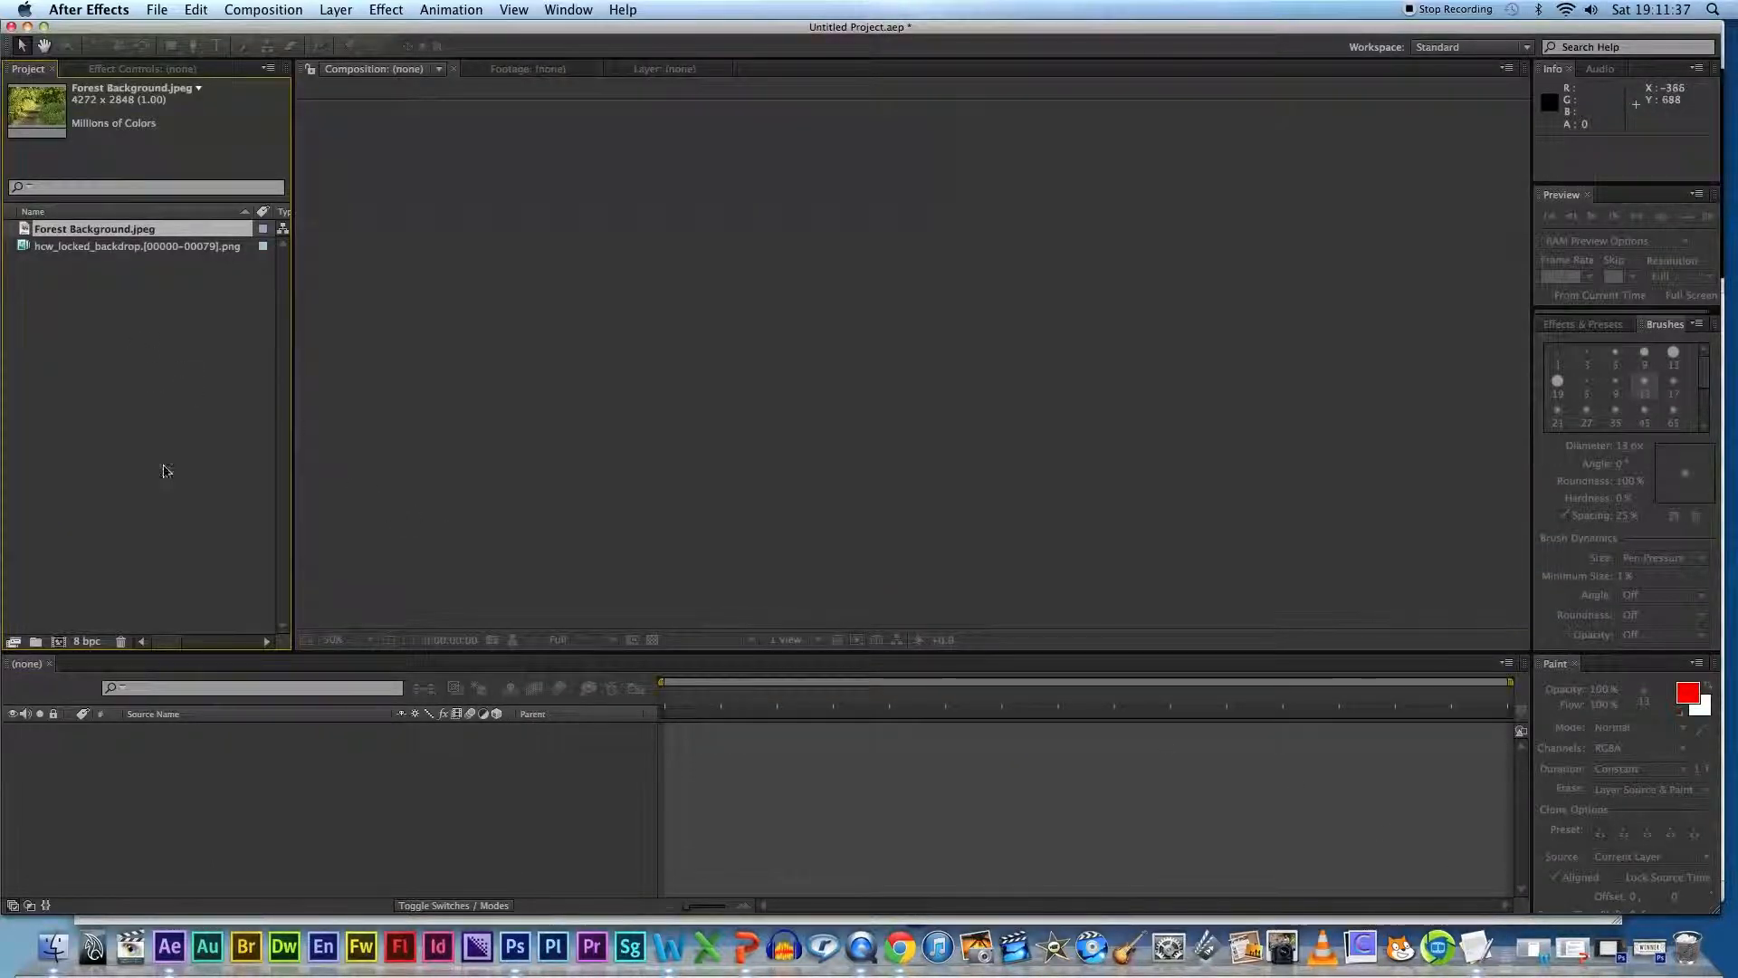
Step: Examine the footage details of the green screen PNG sequence and Forest Background.jpeg in the project
left_click(122, 247)
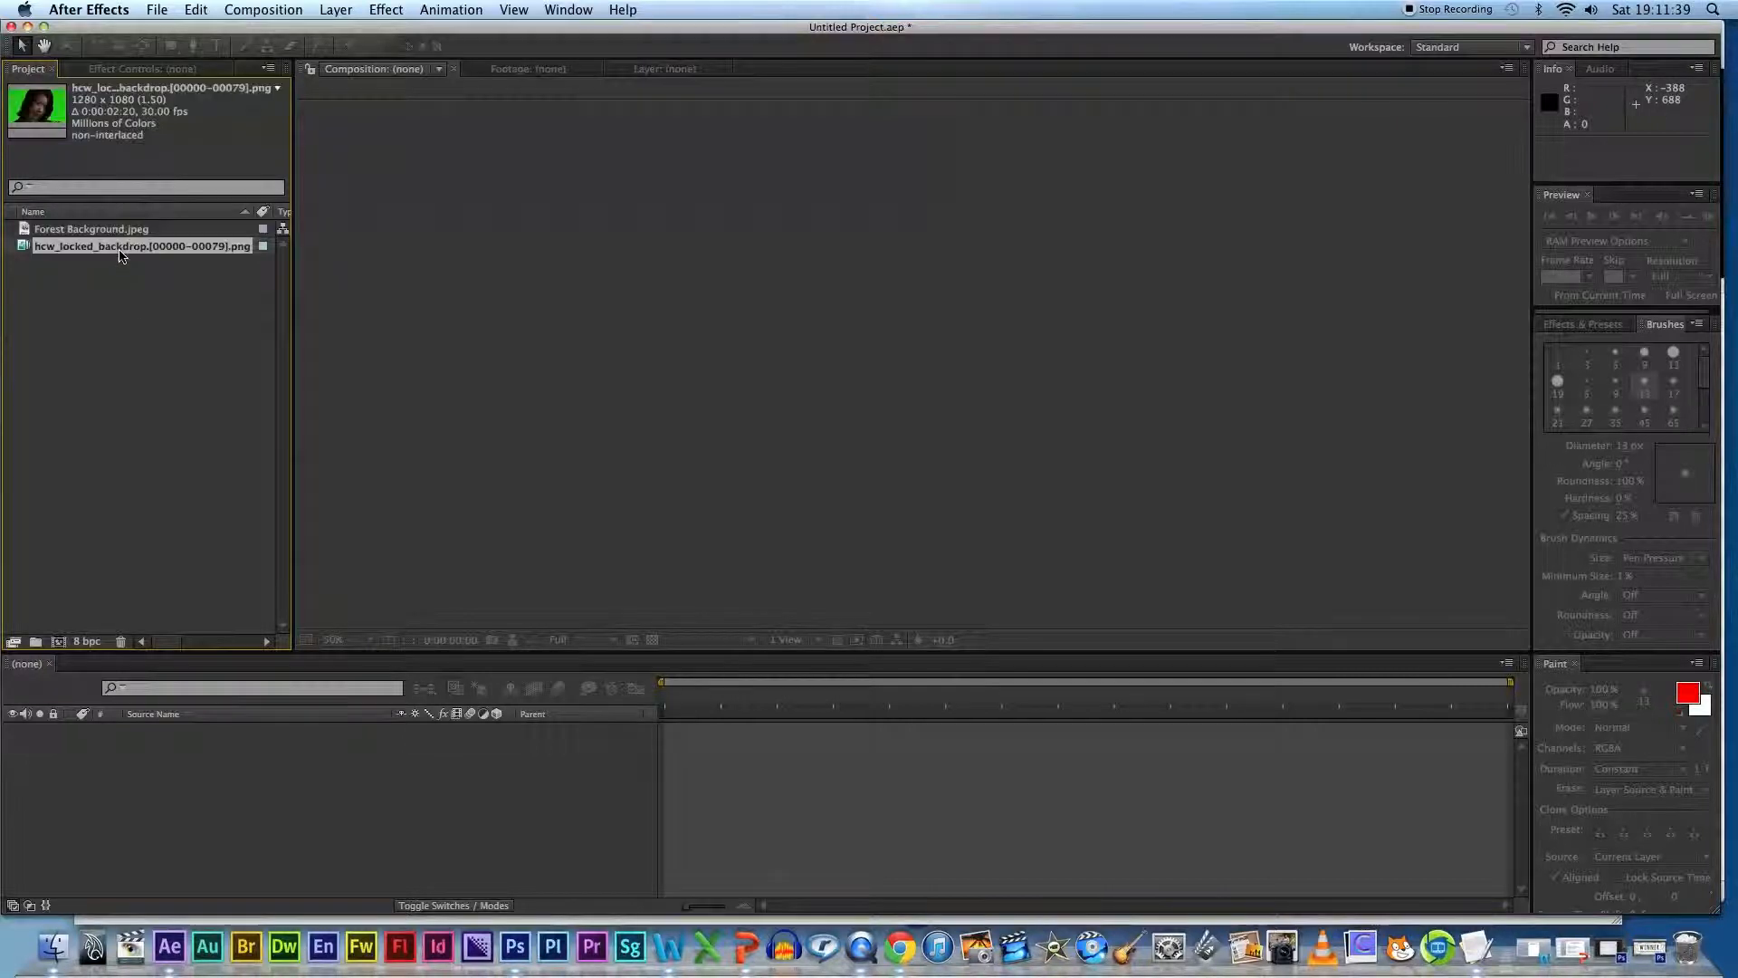
left_click(93, 234)
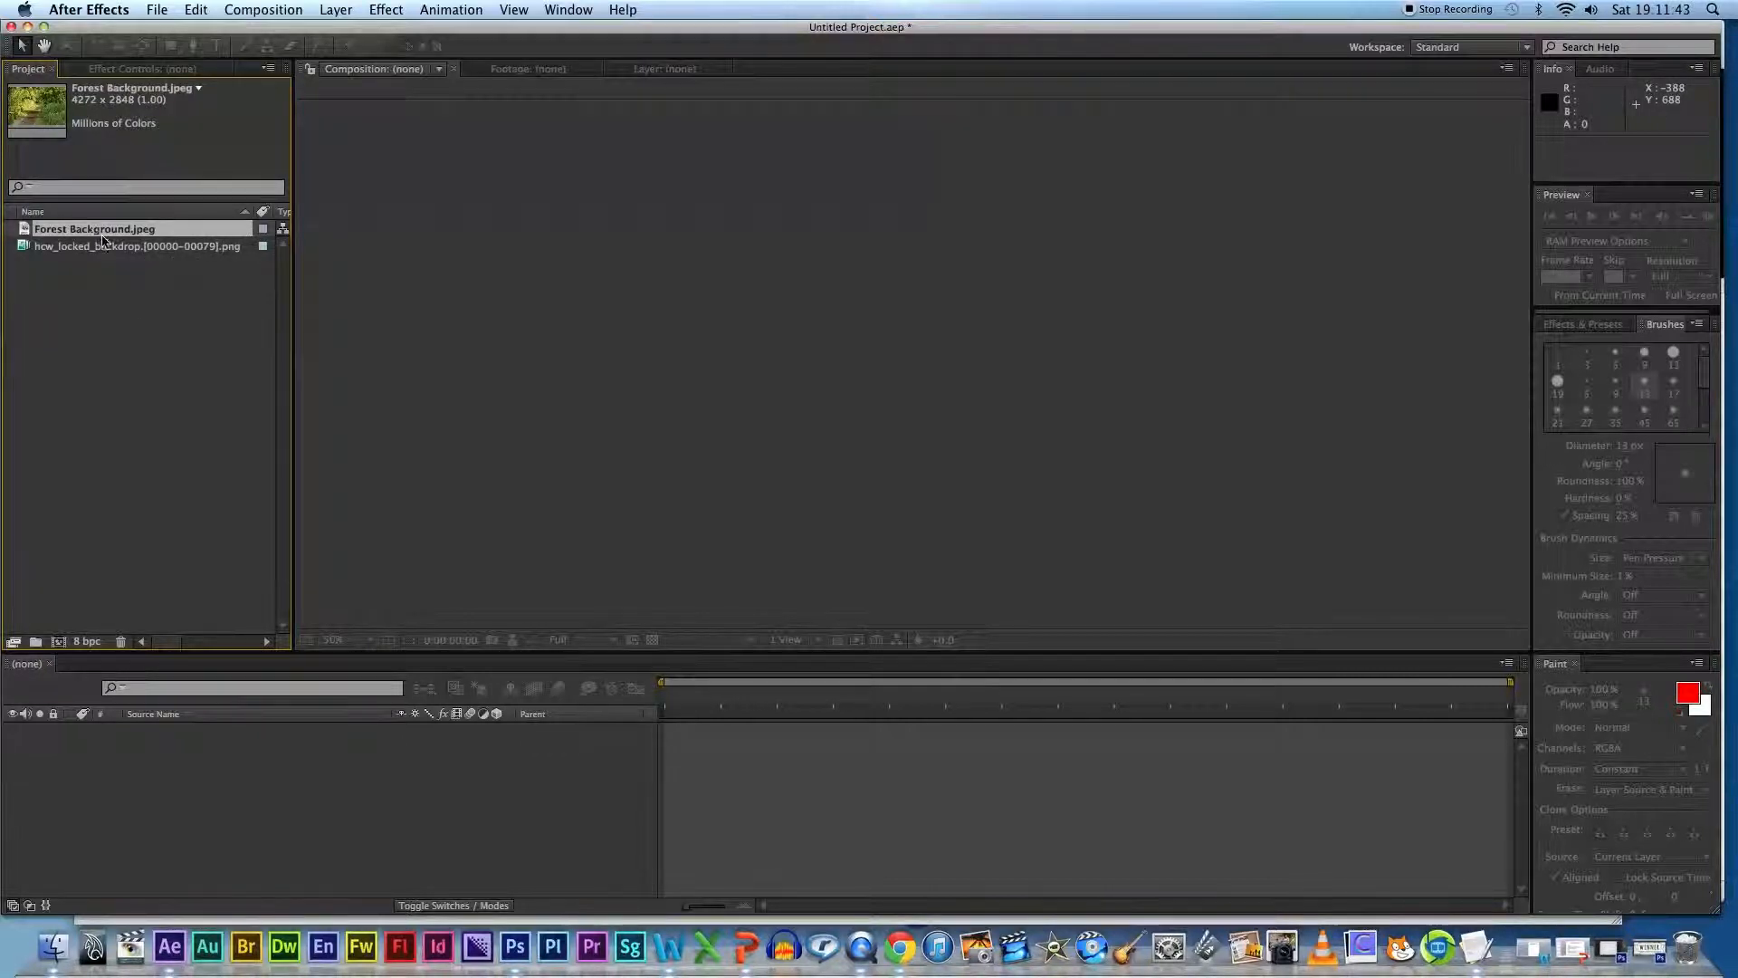
left_click(110, 283)
left_click(115, 258)
left_click(121, 231)
left_click(105, 251)
left_click(133, 321)
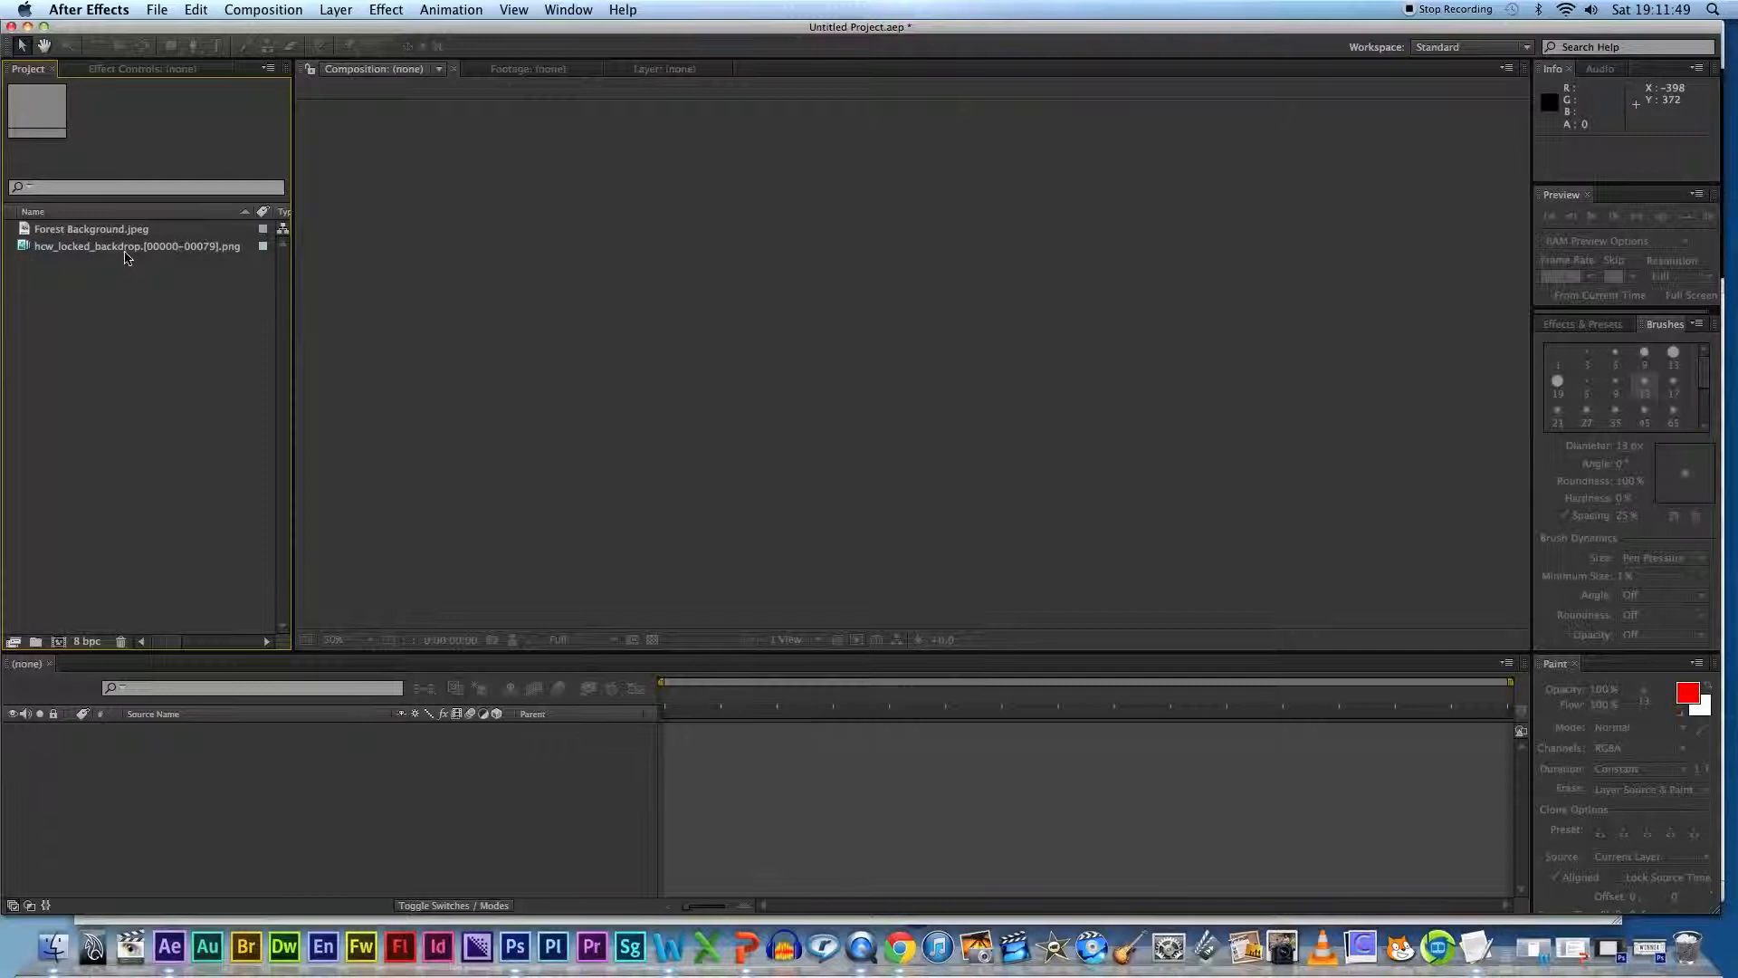
left_click(90, 257)
left_click_drag(88, 256, 116, 323)
left_click_drag(76, 571, 91, 263)
left_click(110, 295)
Step: Create a new composition with the HDTV 1080 24 preset and a duration of 0:00:02:20
left_click(276, 11)
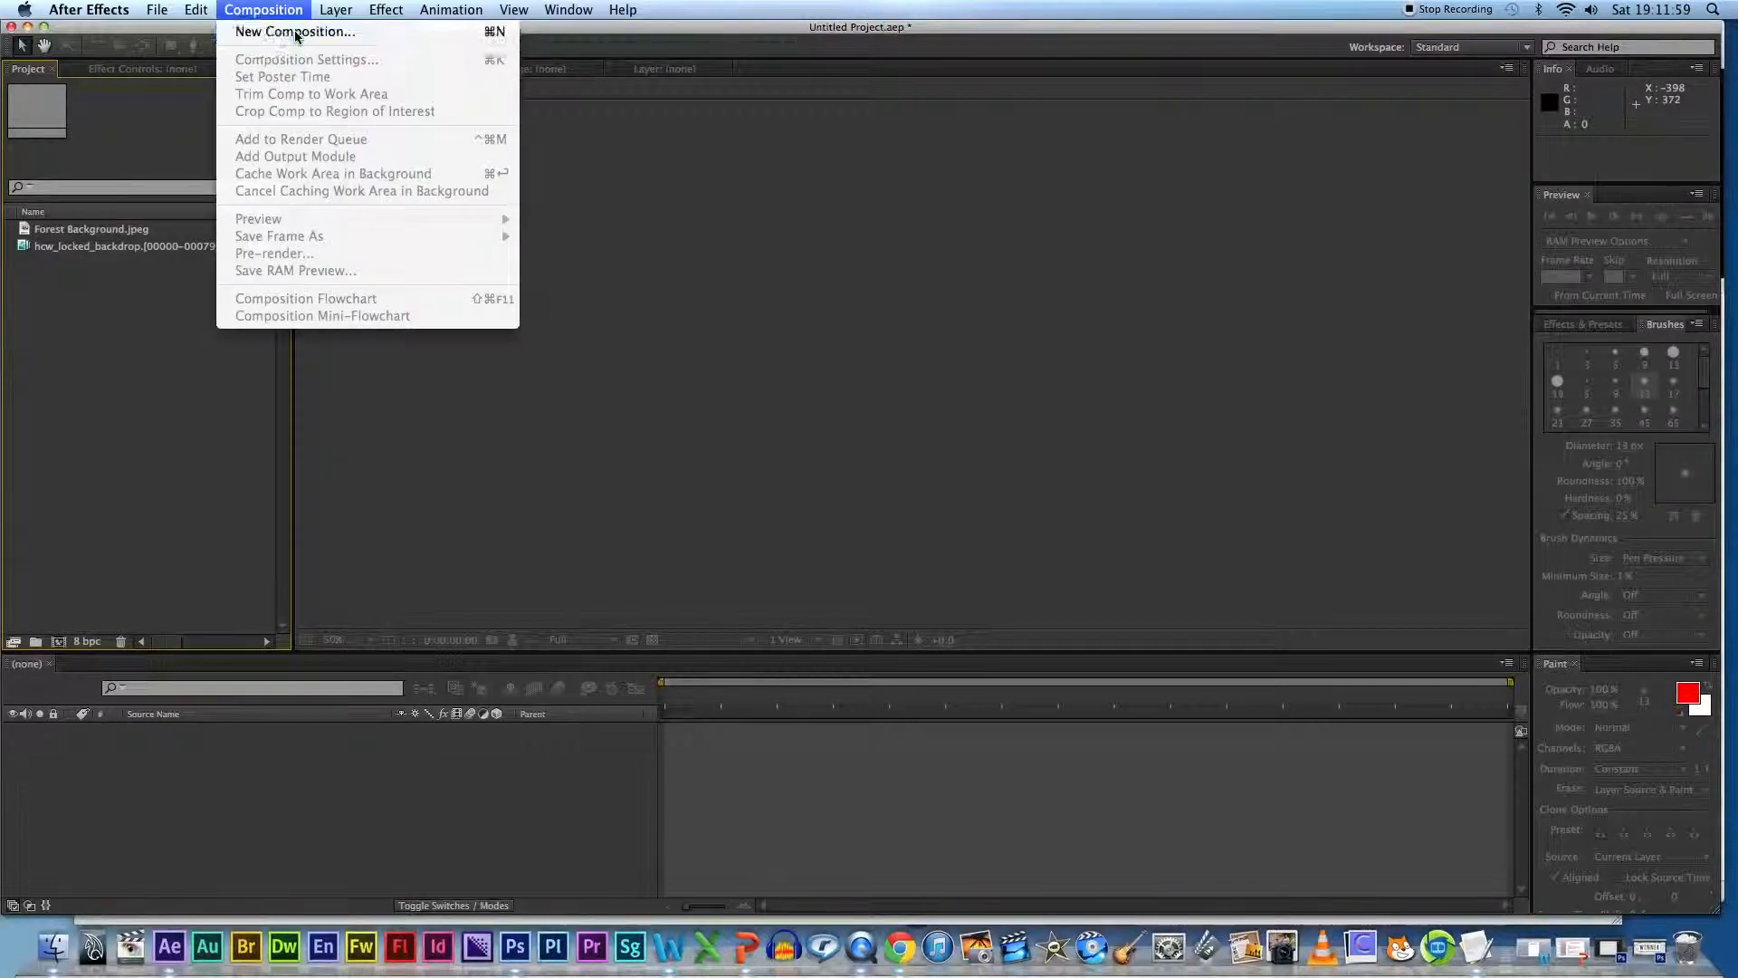
left_click(296, 33)
left_click_drag(938, 272, 1195, 134)
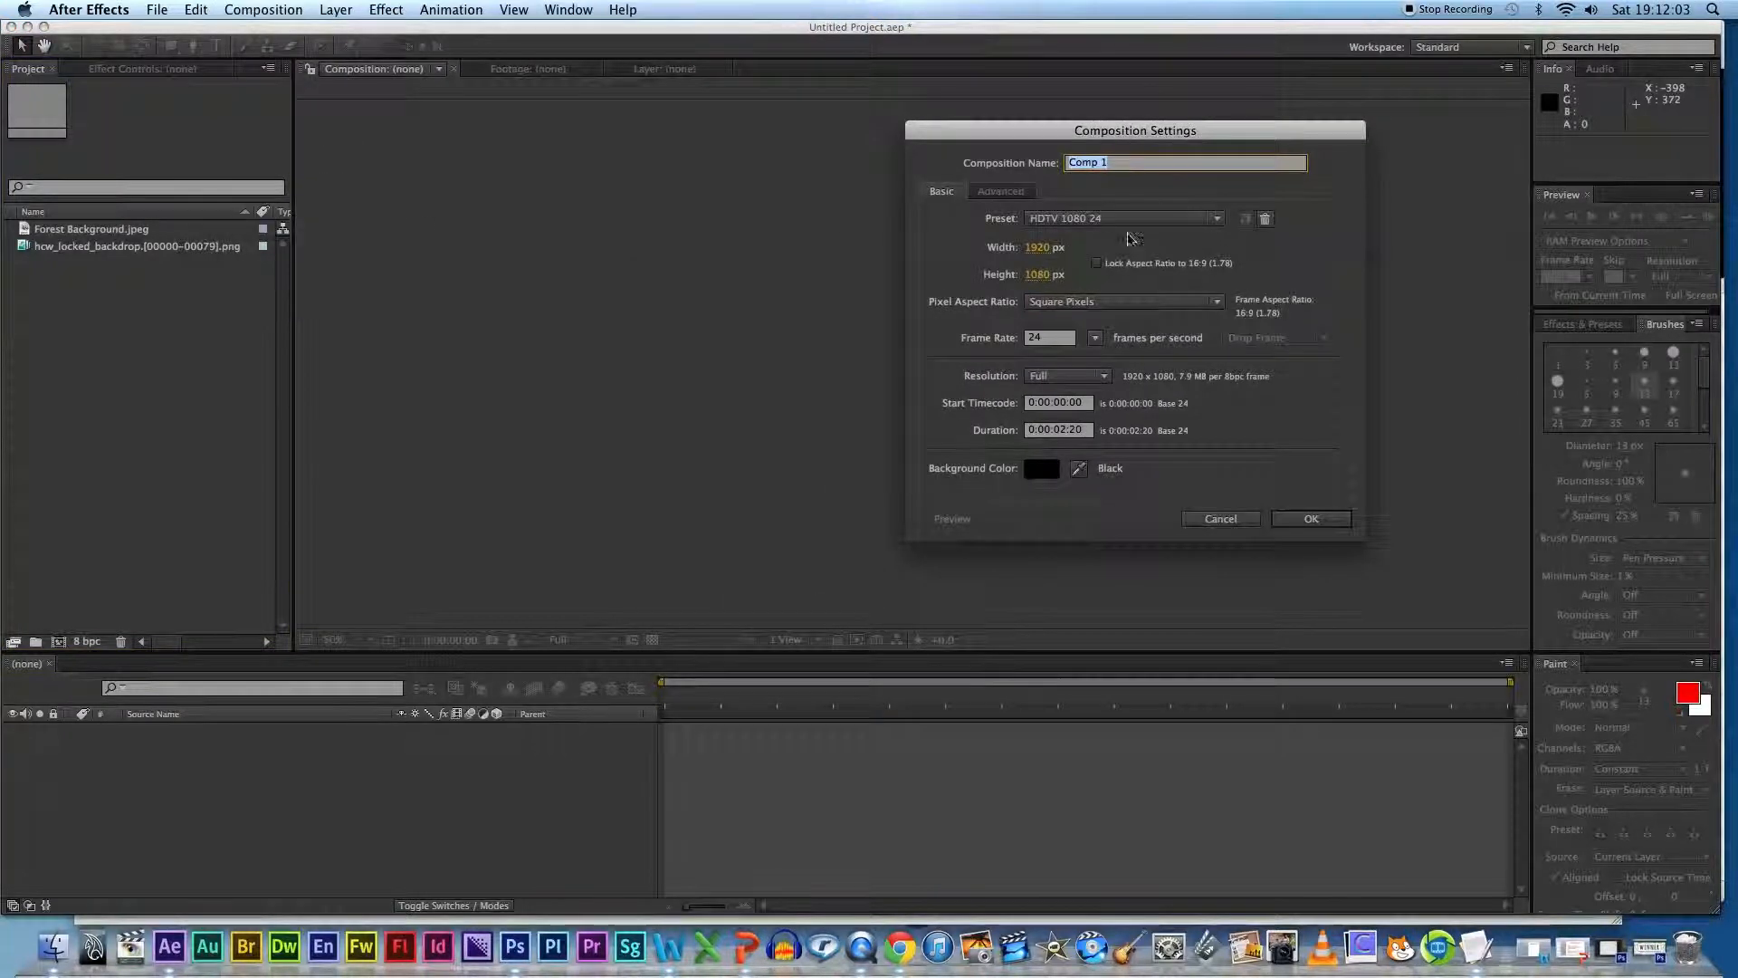
left_click(1095, 220)
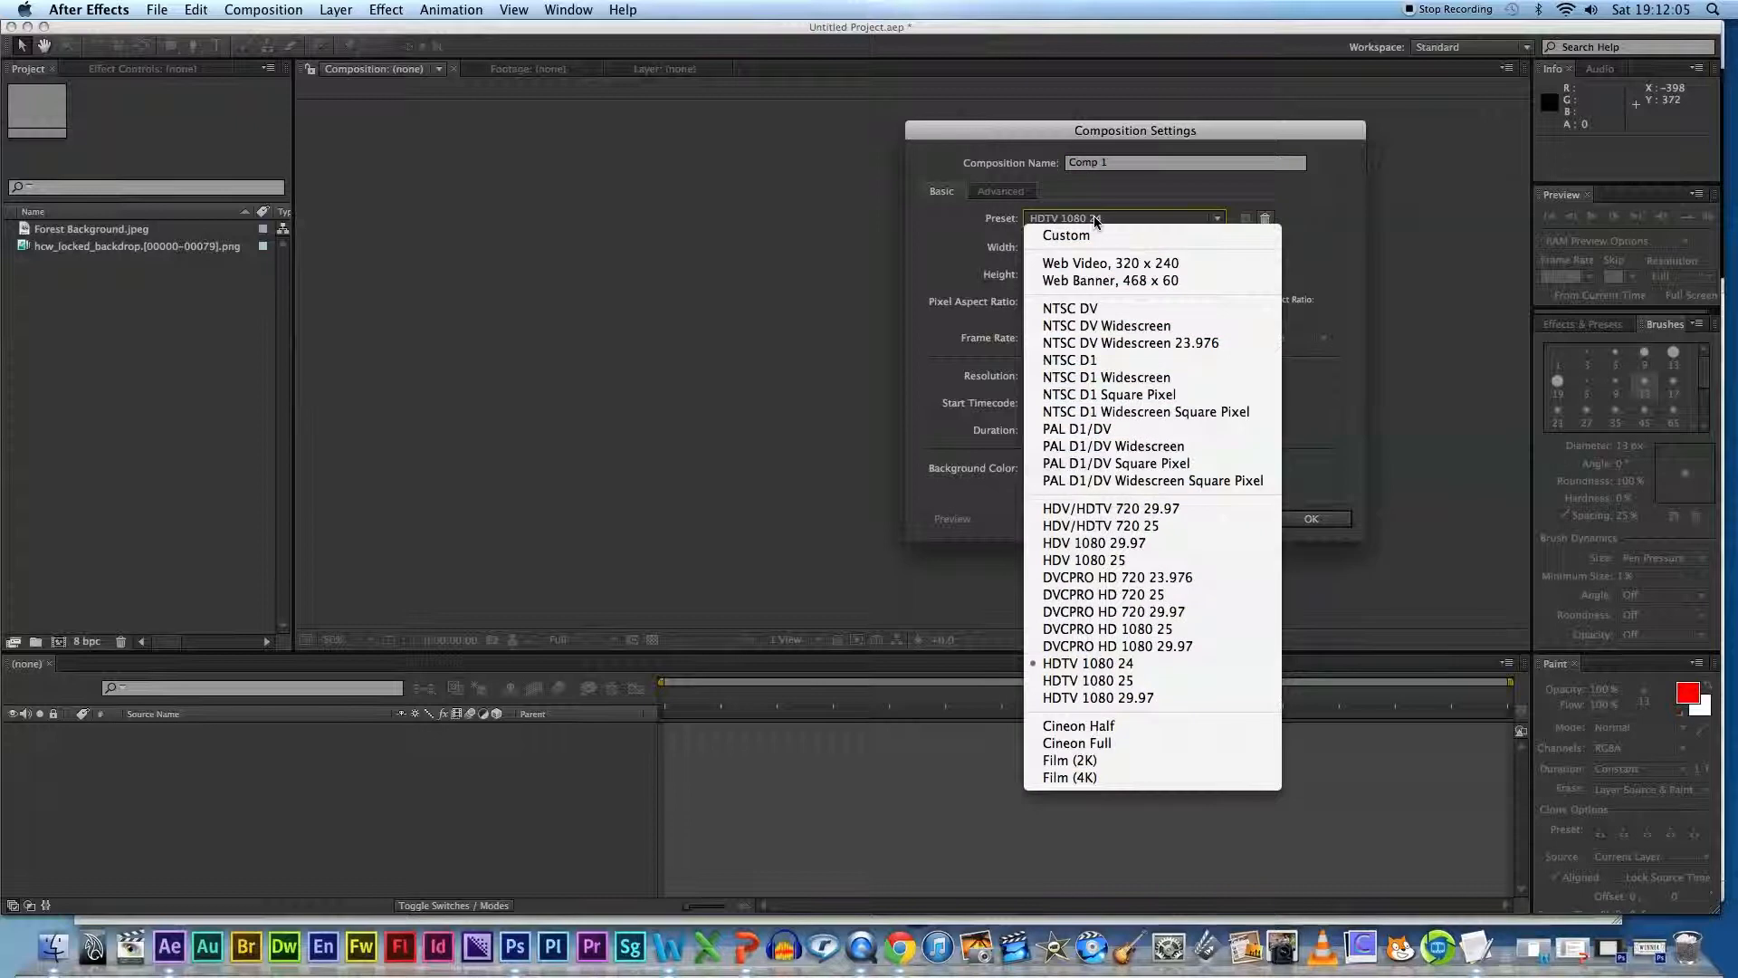
left_click(1140, 665)
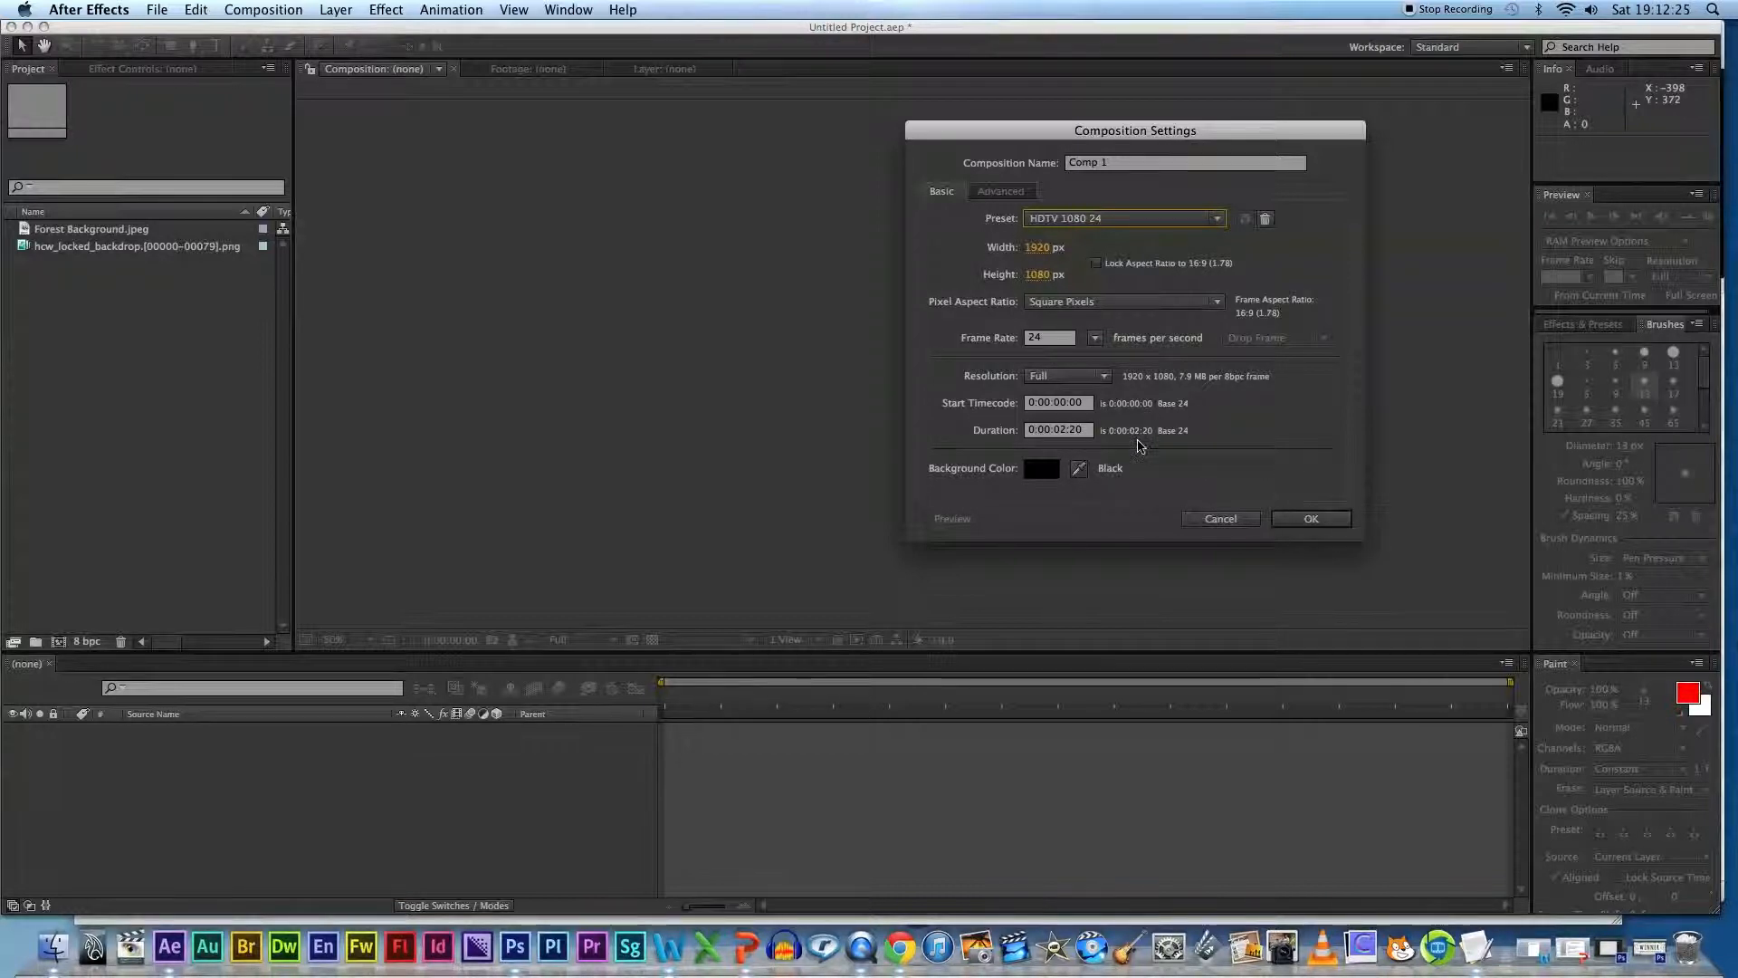
left_click(1314, 519)
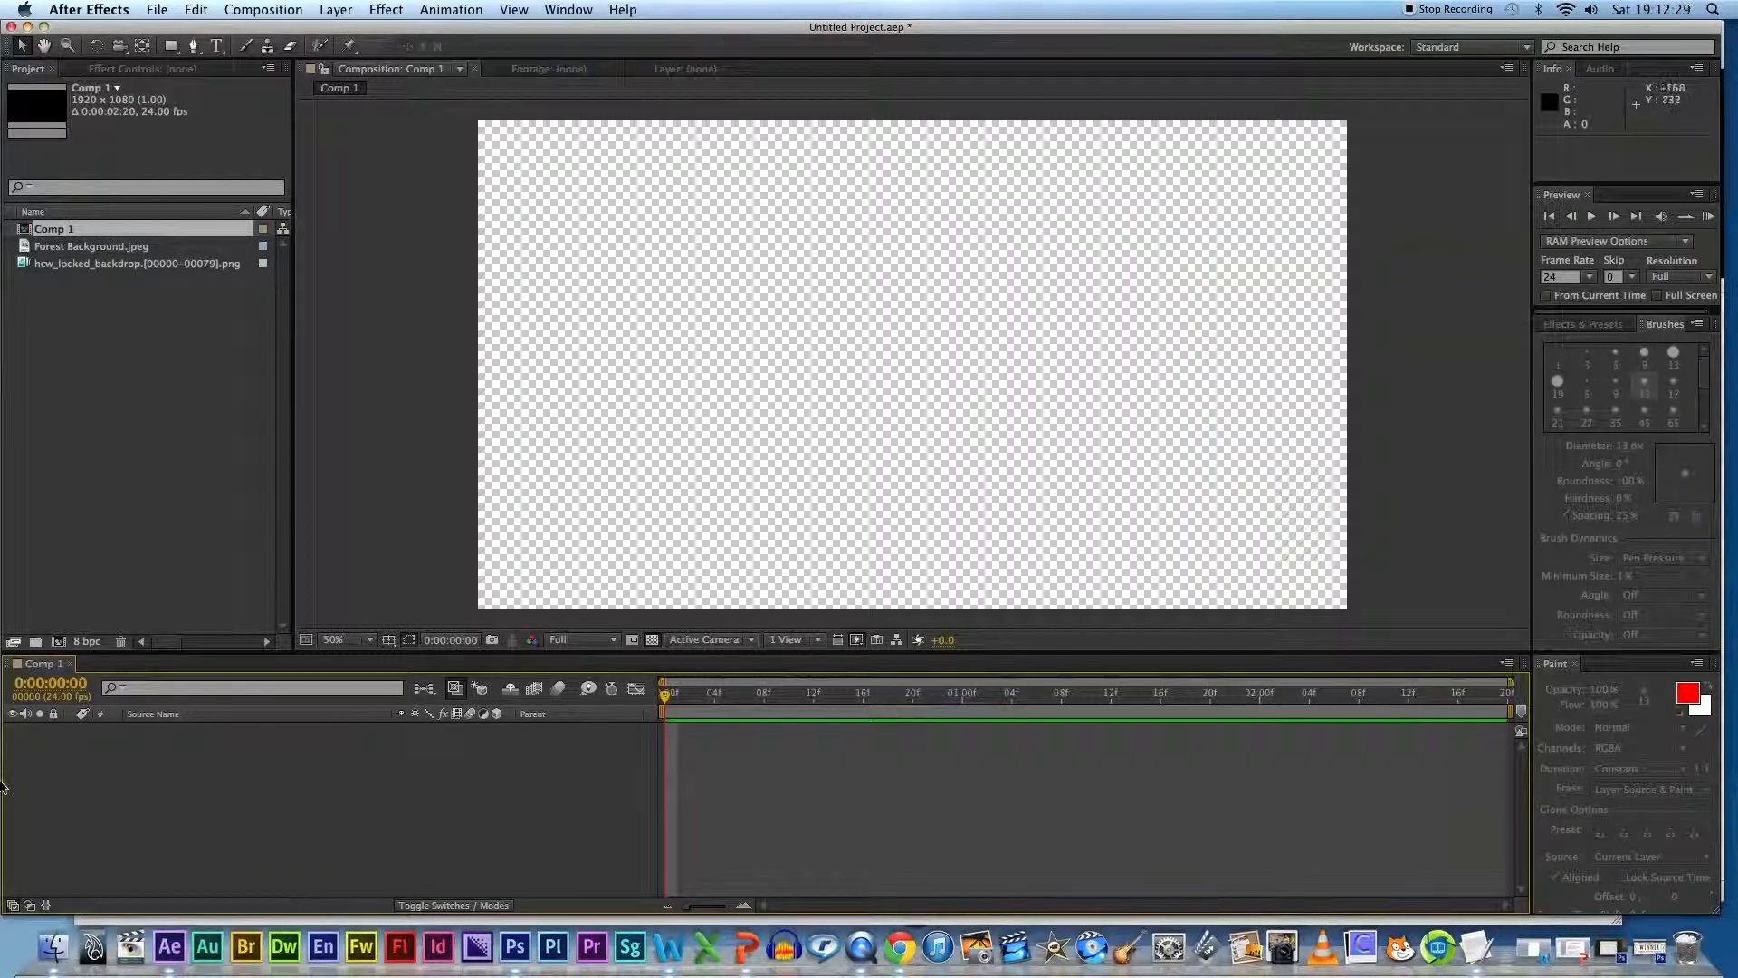
Step: Add Forest Background.jpeg to Comp 1 and scale it down proportionally to about 48%
left_click(110, 310)
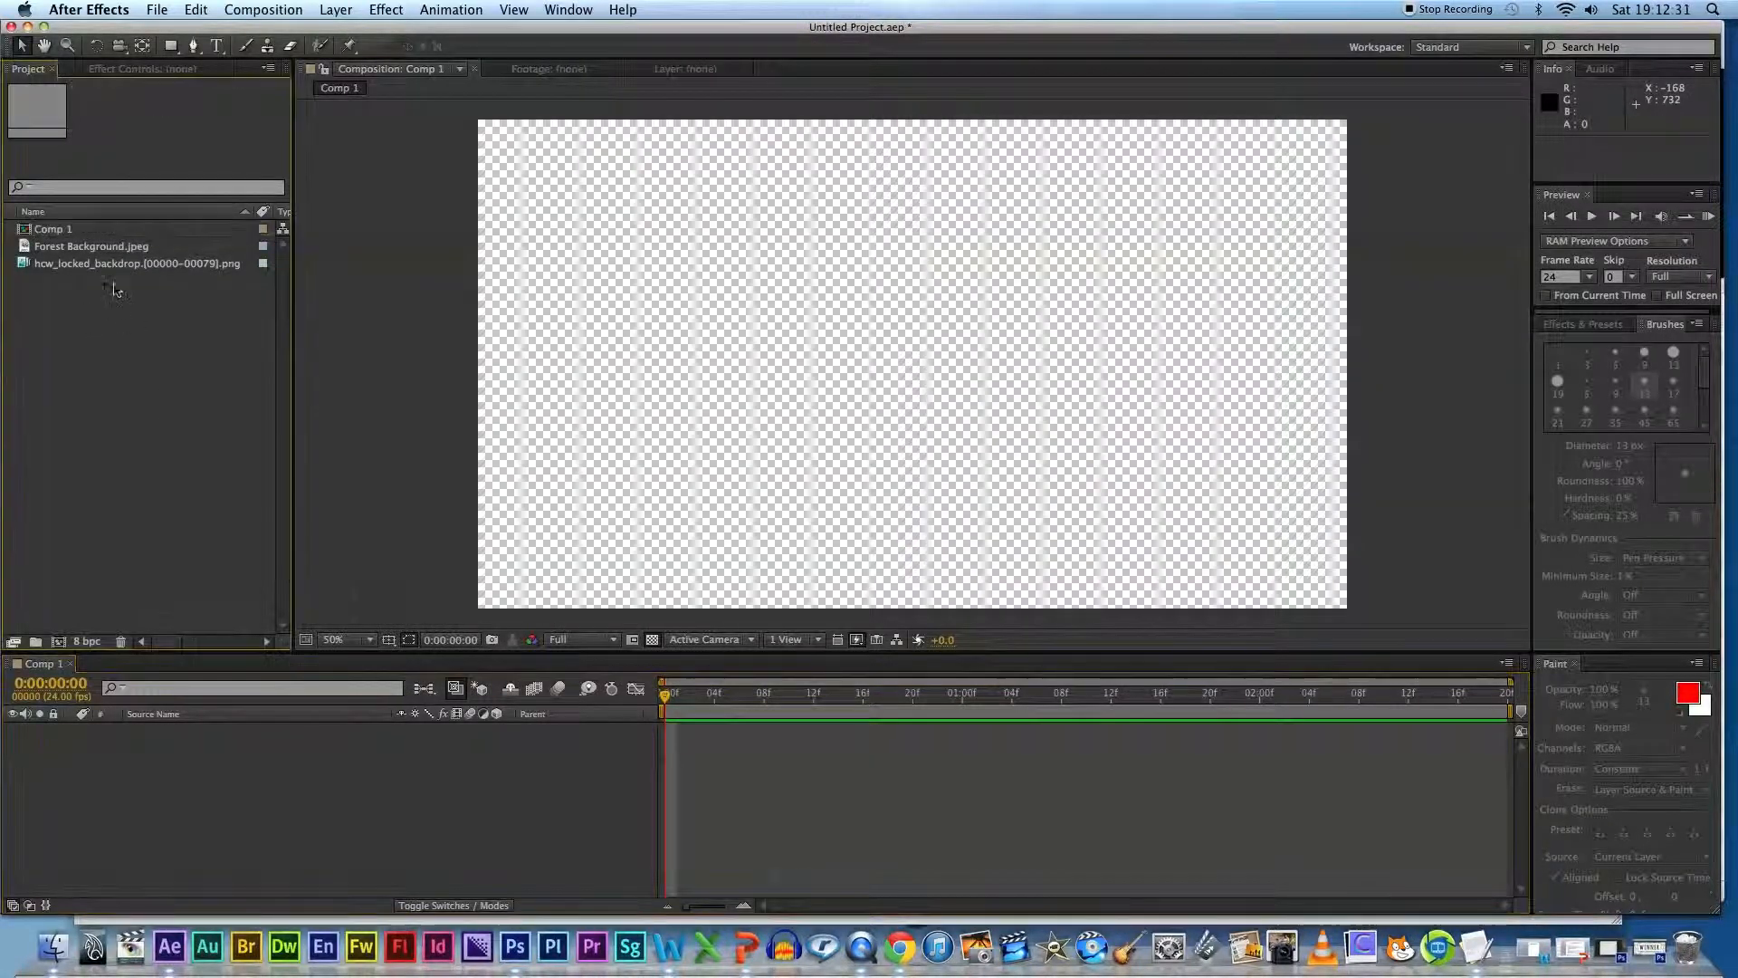
left_click_drag(116, 248, 303, 760)
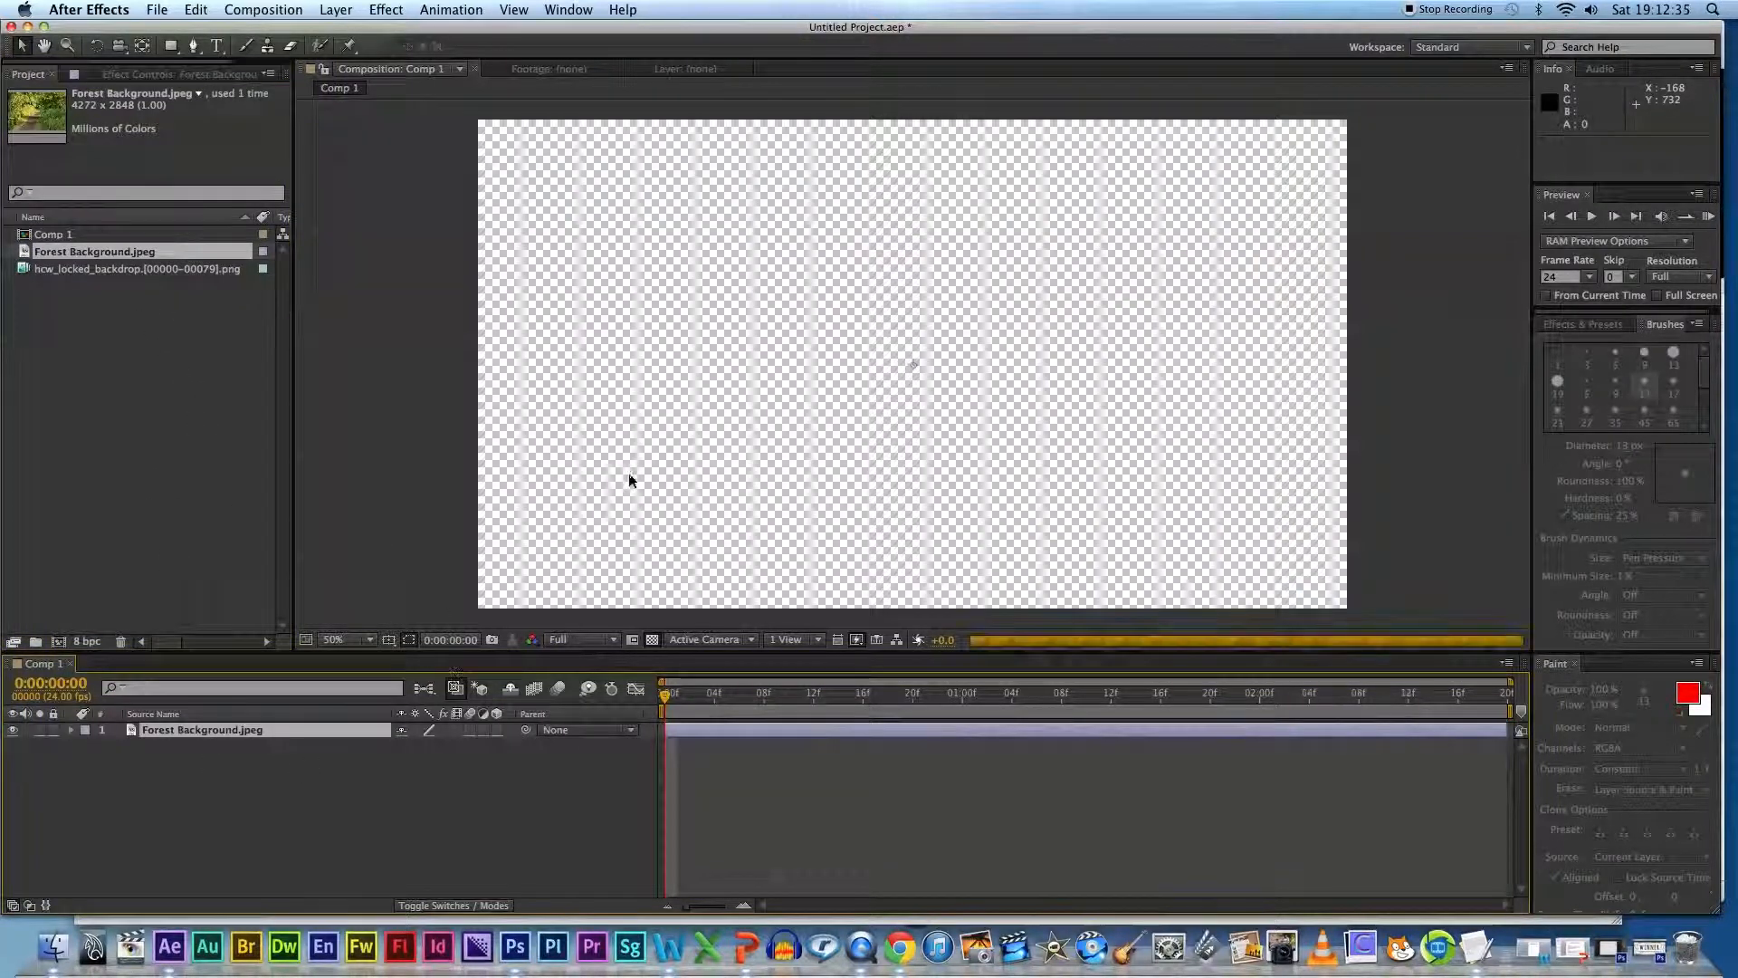
key("comma")
key("comma")
key("comma")
key("comma")
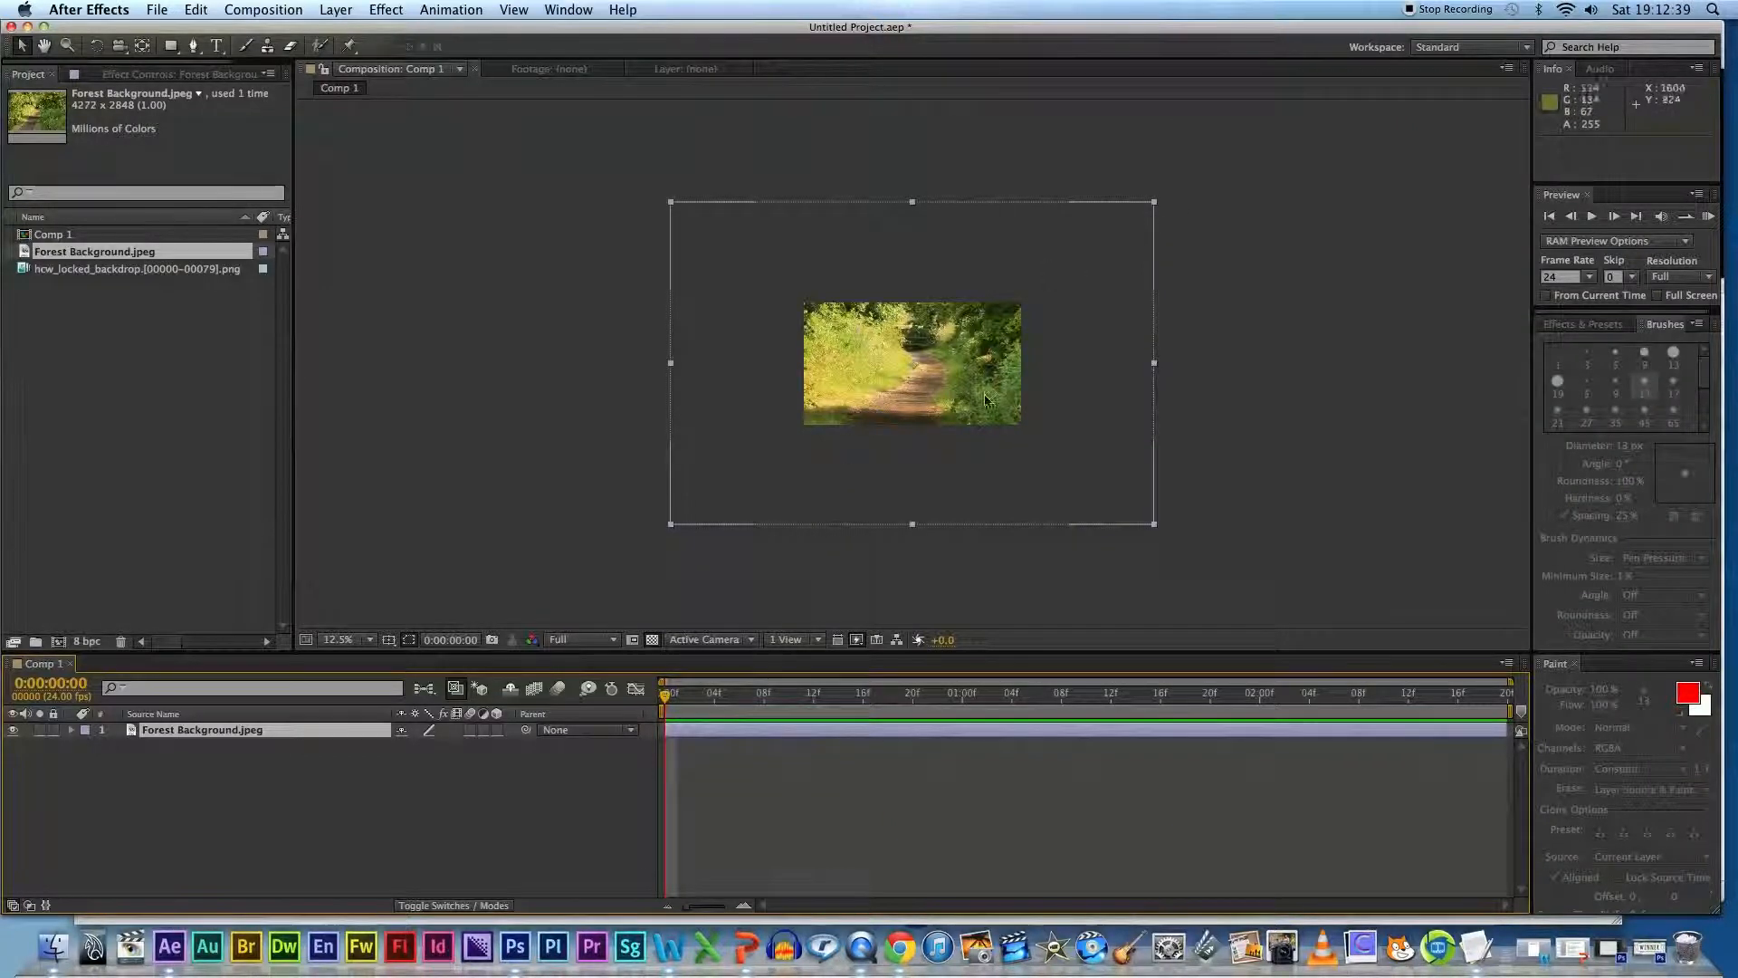
left_click_drag(1154, 202, 1043, 292)
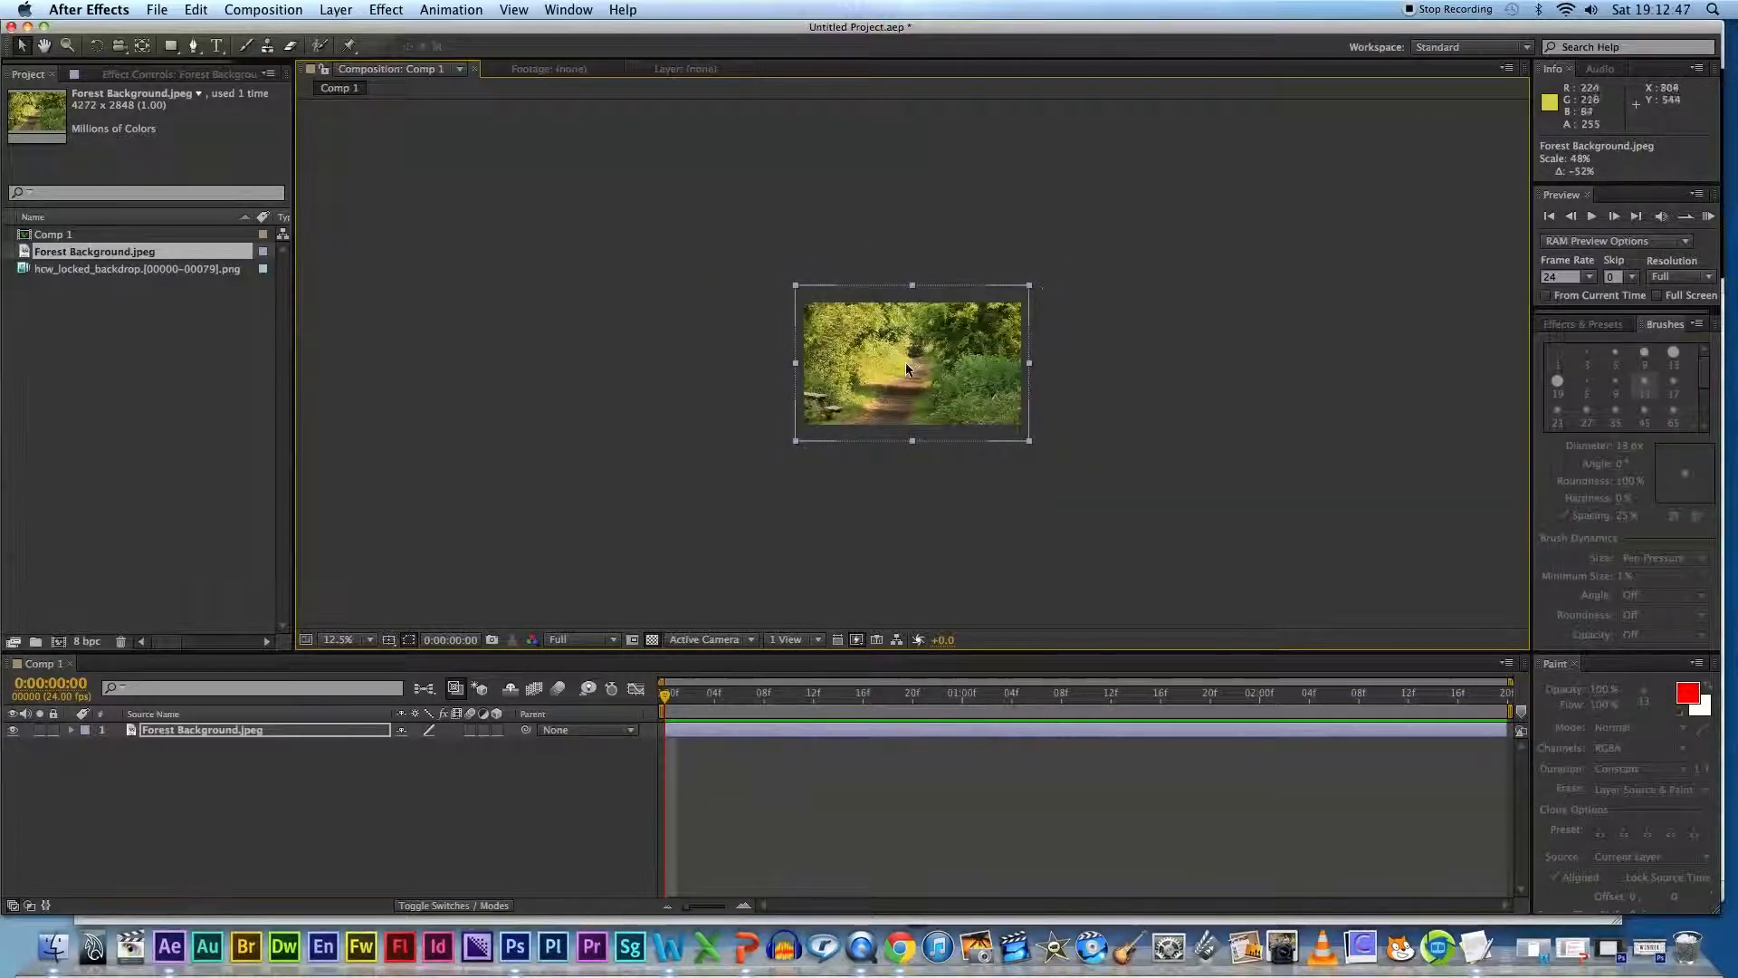
Step: Reduce the forest layer's scale to about 45.5%, checking its Transform properties, and collapse the layer again
left_click(71, 730)
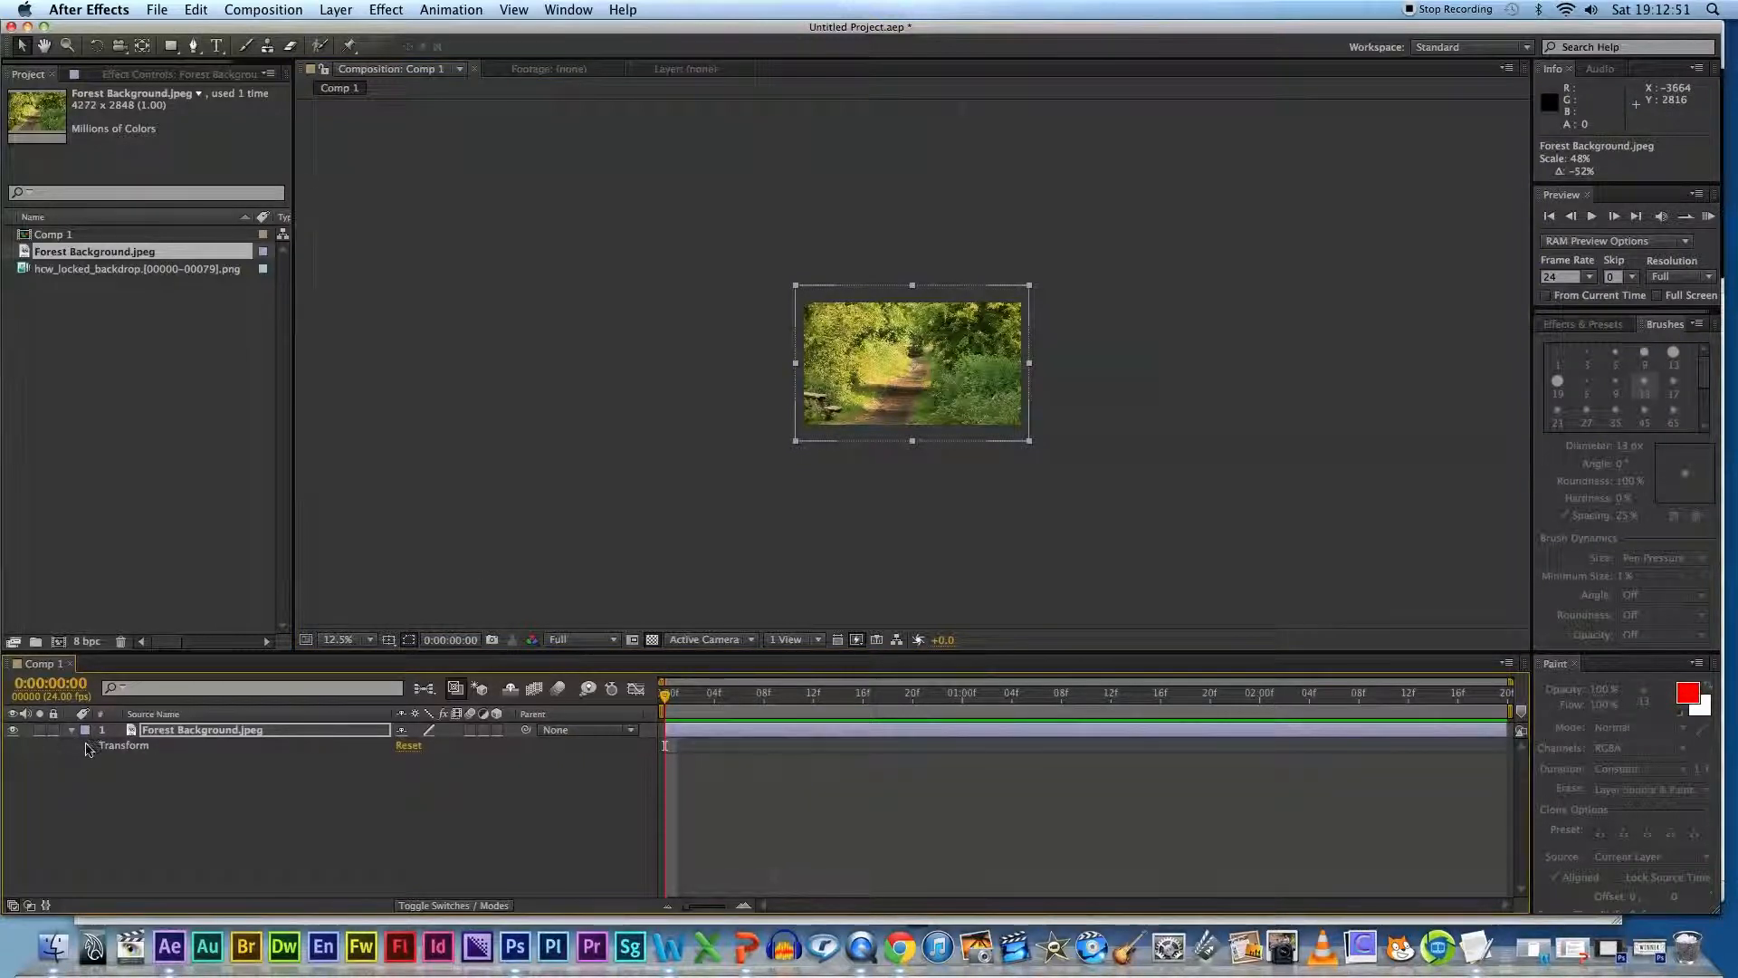
left_click(87, 746)
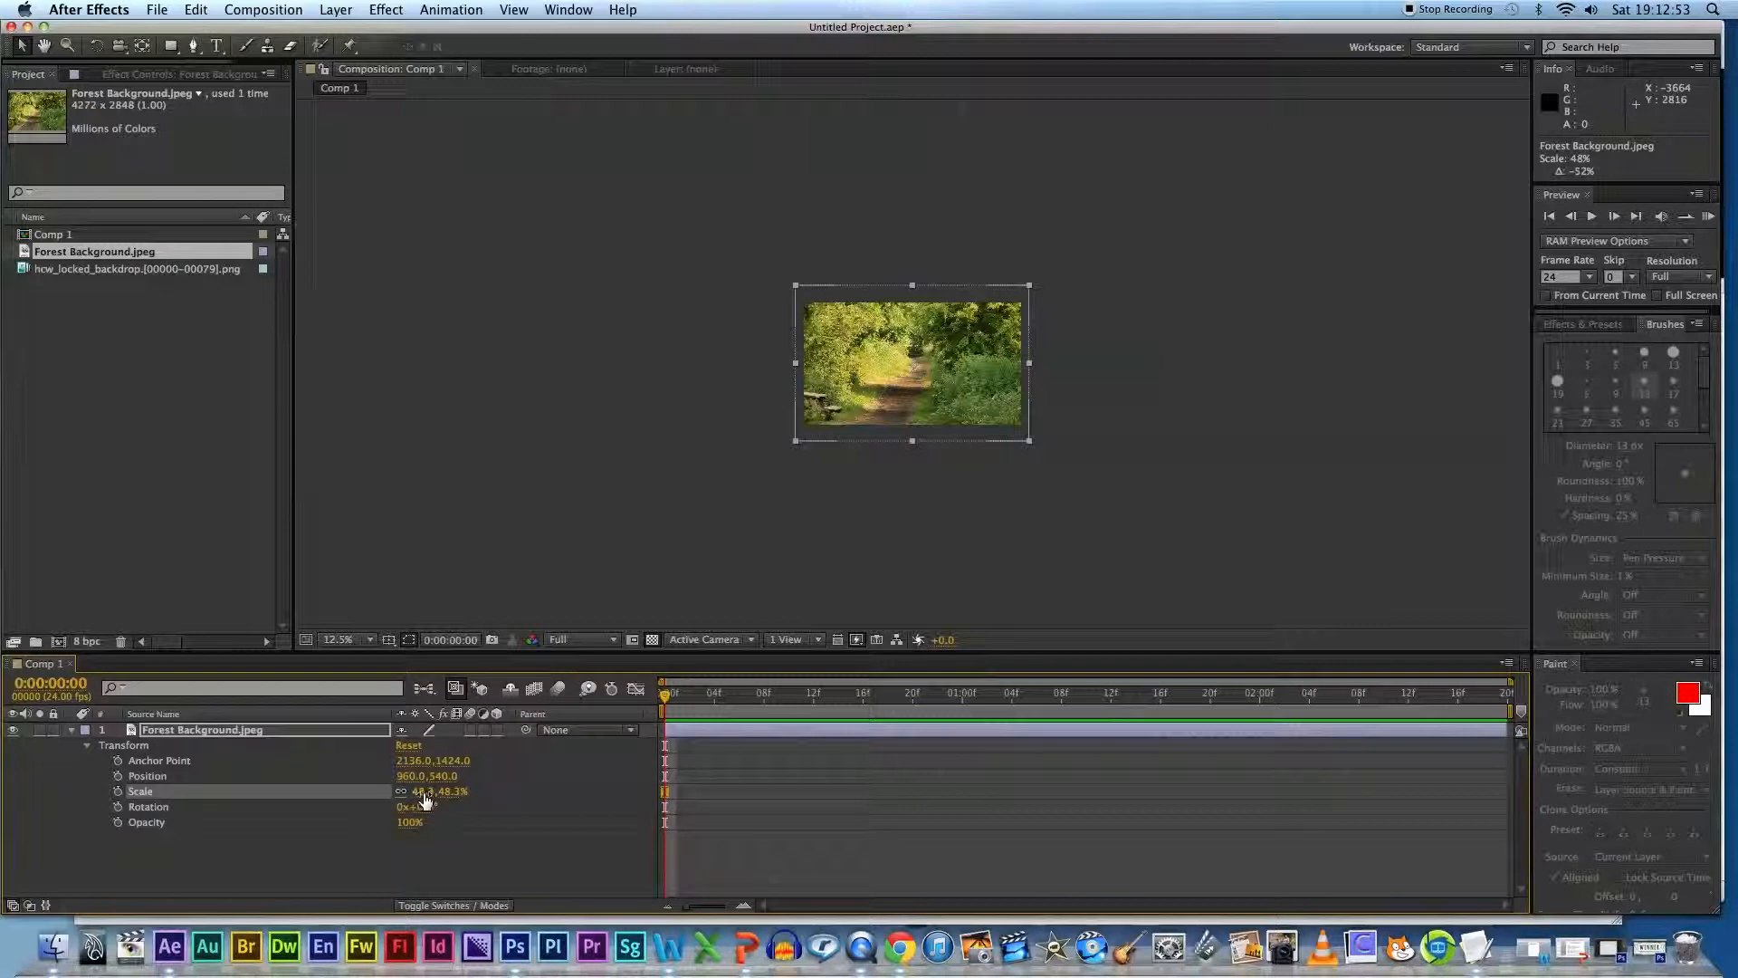
key("period")
key("period")
key("comma")
left_click_drag(1145, 210, 1141, 221)
left_click(1167, 220)
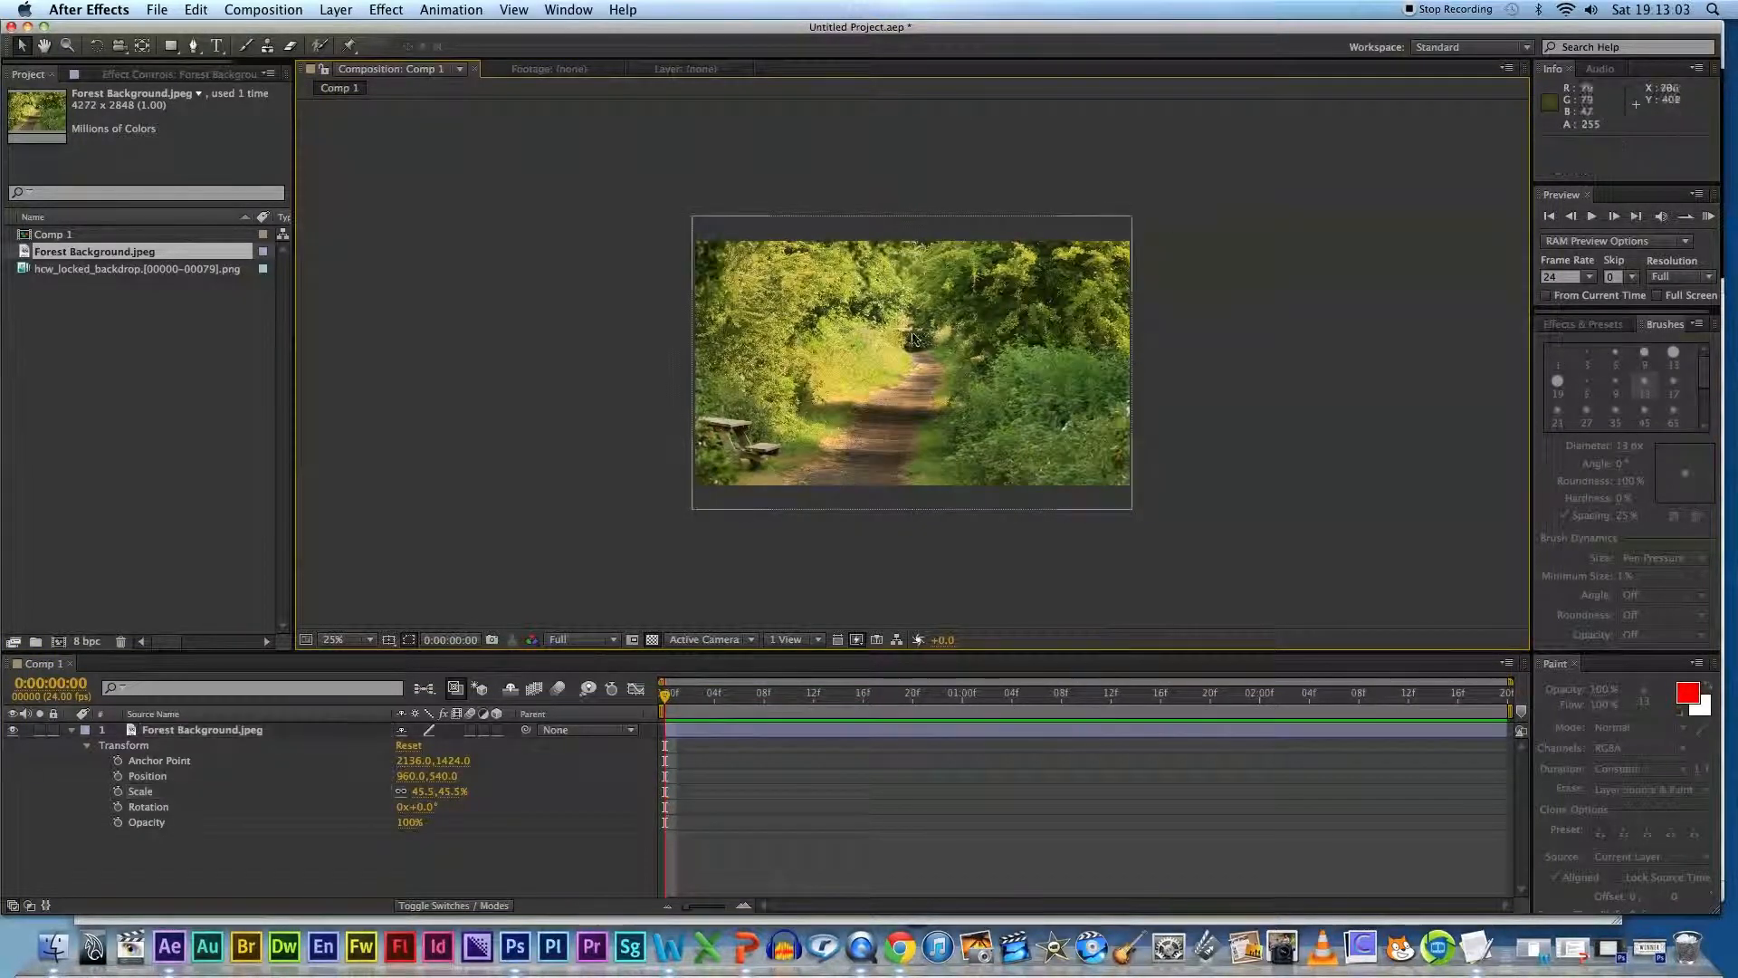
left_click(72, 732)
Step: Add the hcw_locked_backdrop PNG sequence to Comp 1 as a layer above the forest background
left_click(108, 337)
left_click(129, 272)
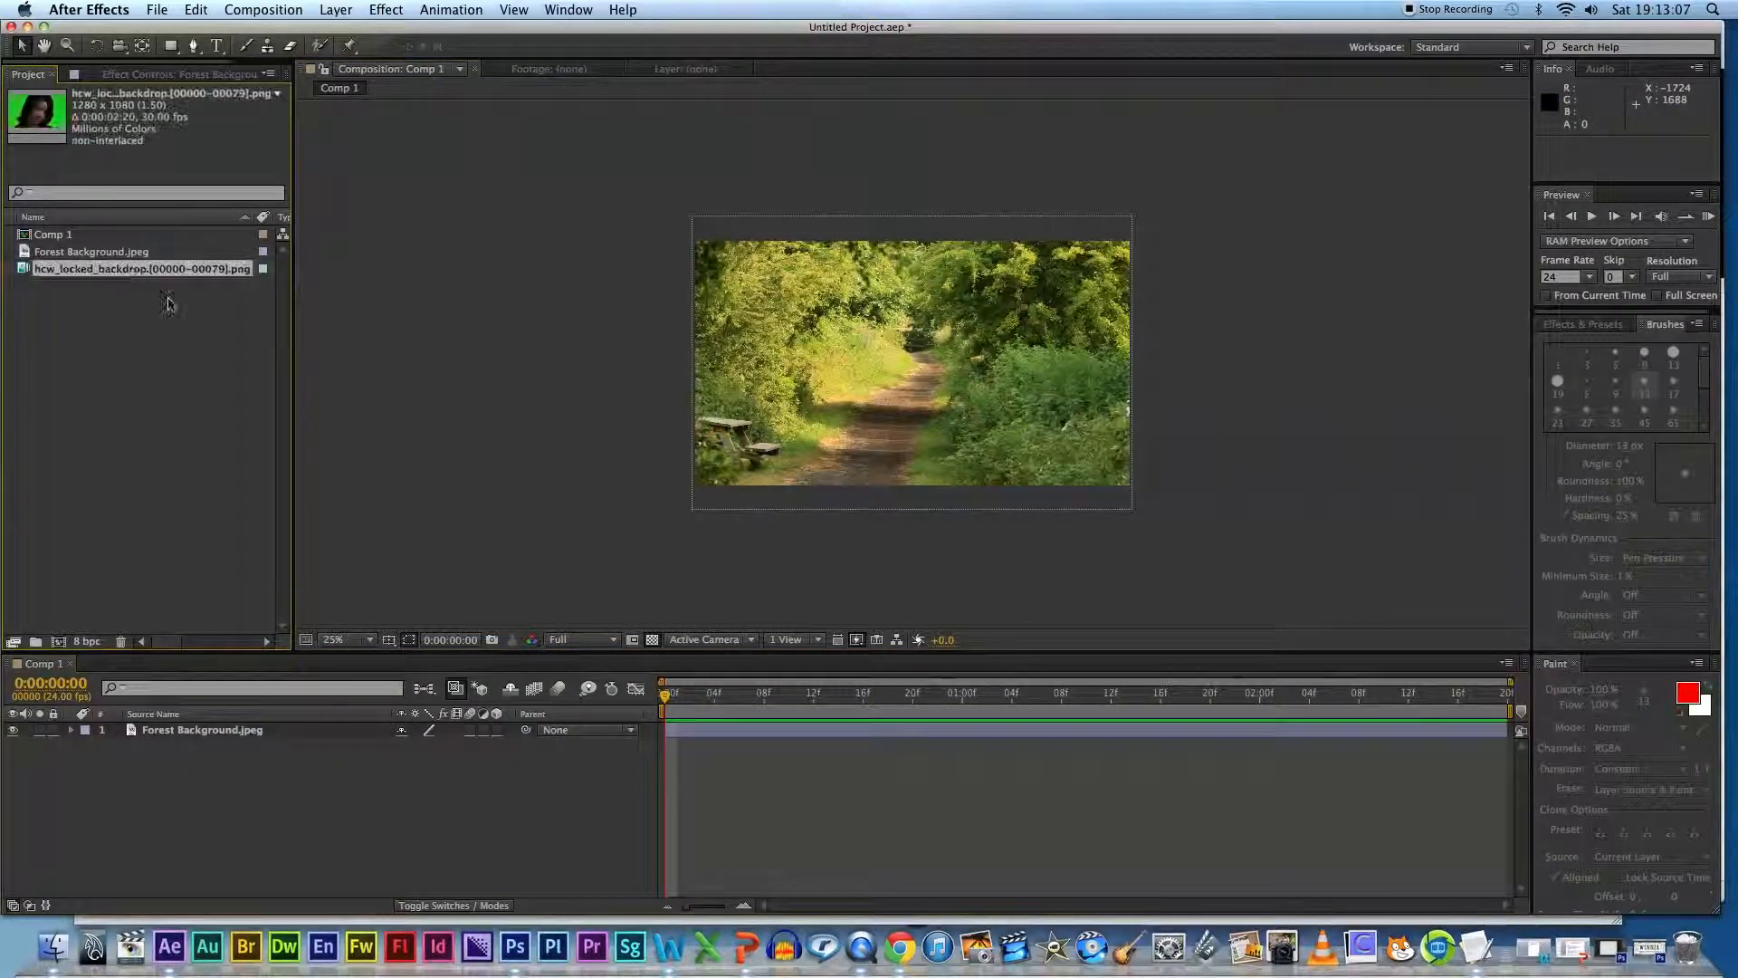
left_click_drag(107, 272, 164, 731)
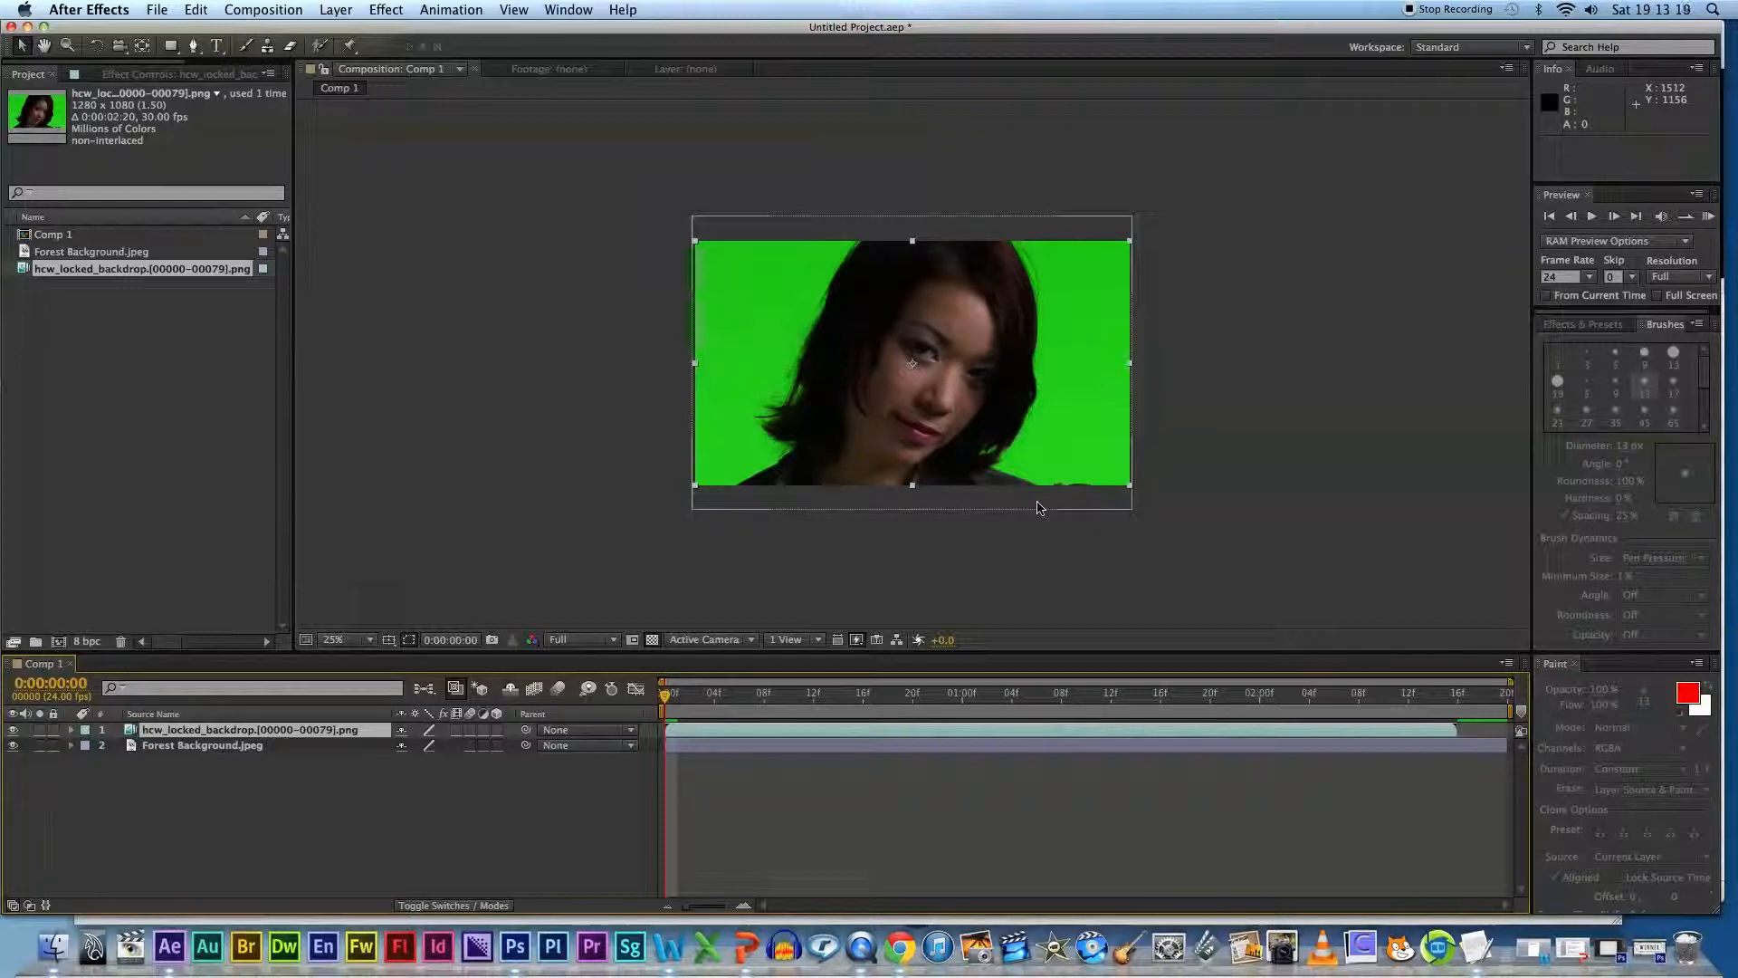
Step: Run a RAM Preview of Comp 1 to watch the green screen plate, and stop the playback
left_click(263, 10)
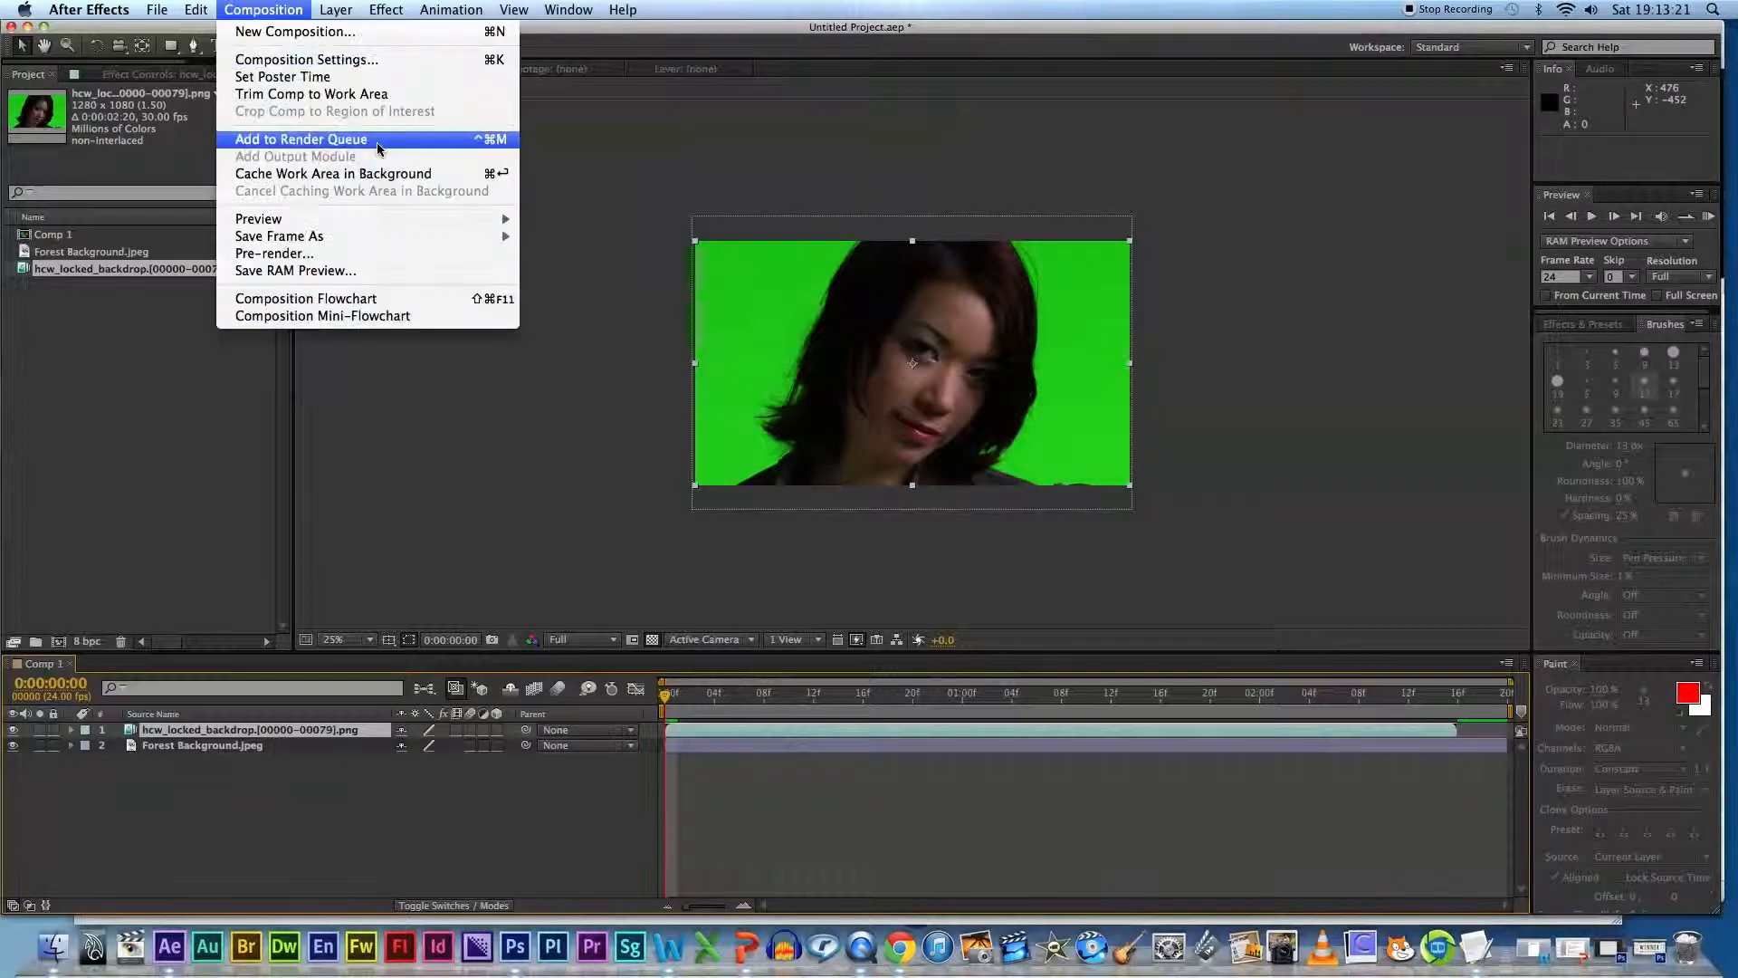
mouse_move(451, 219)
left_click(601, 219)
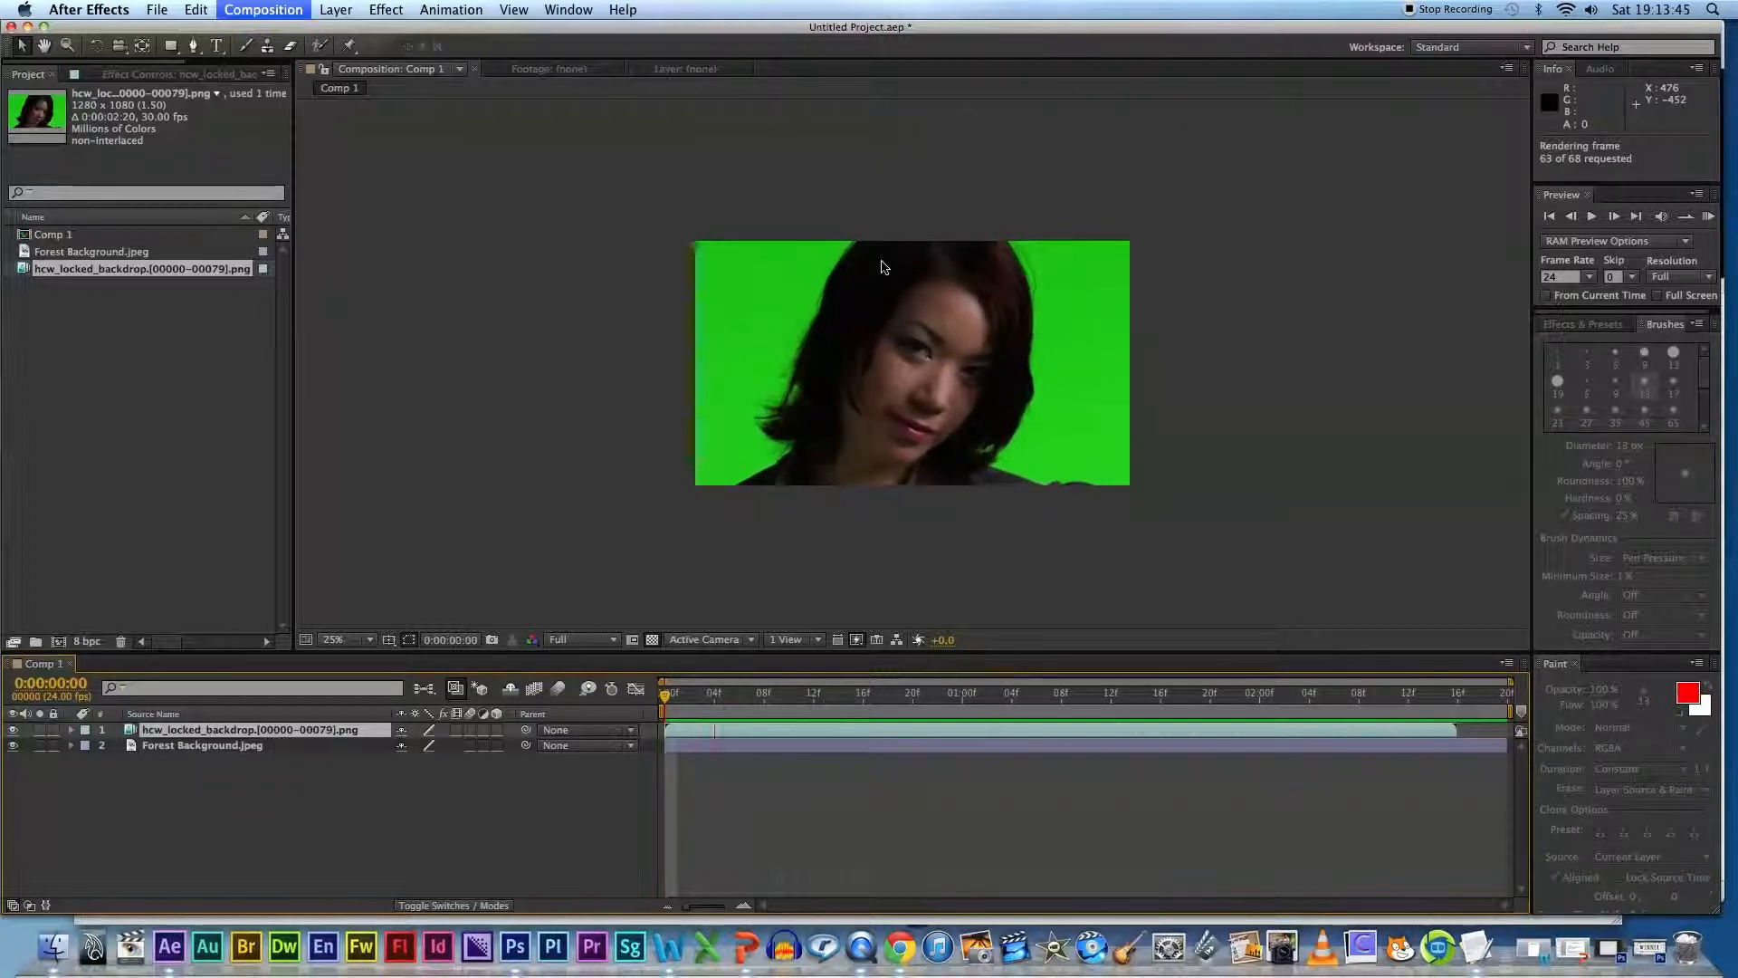
left_click(798, 439)
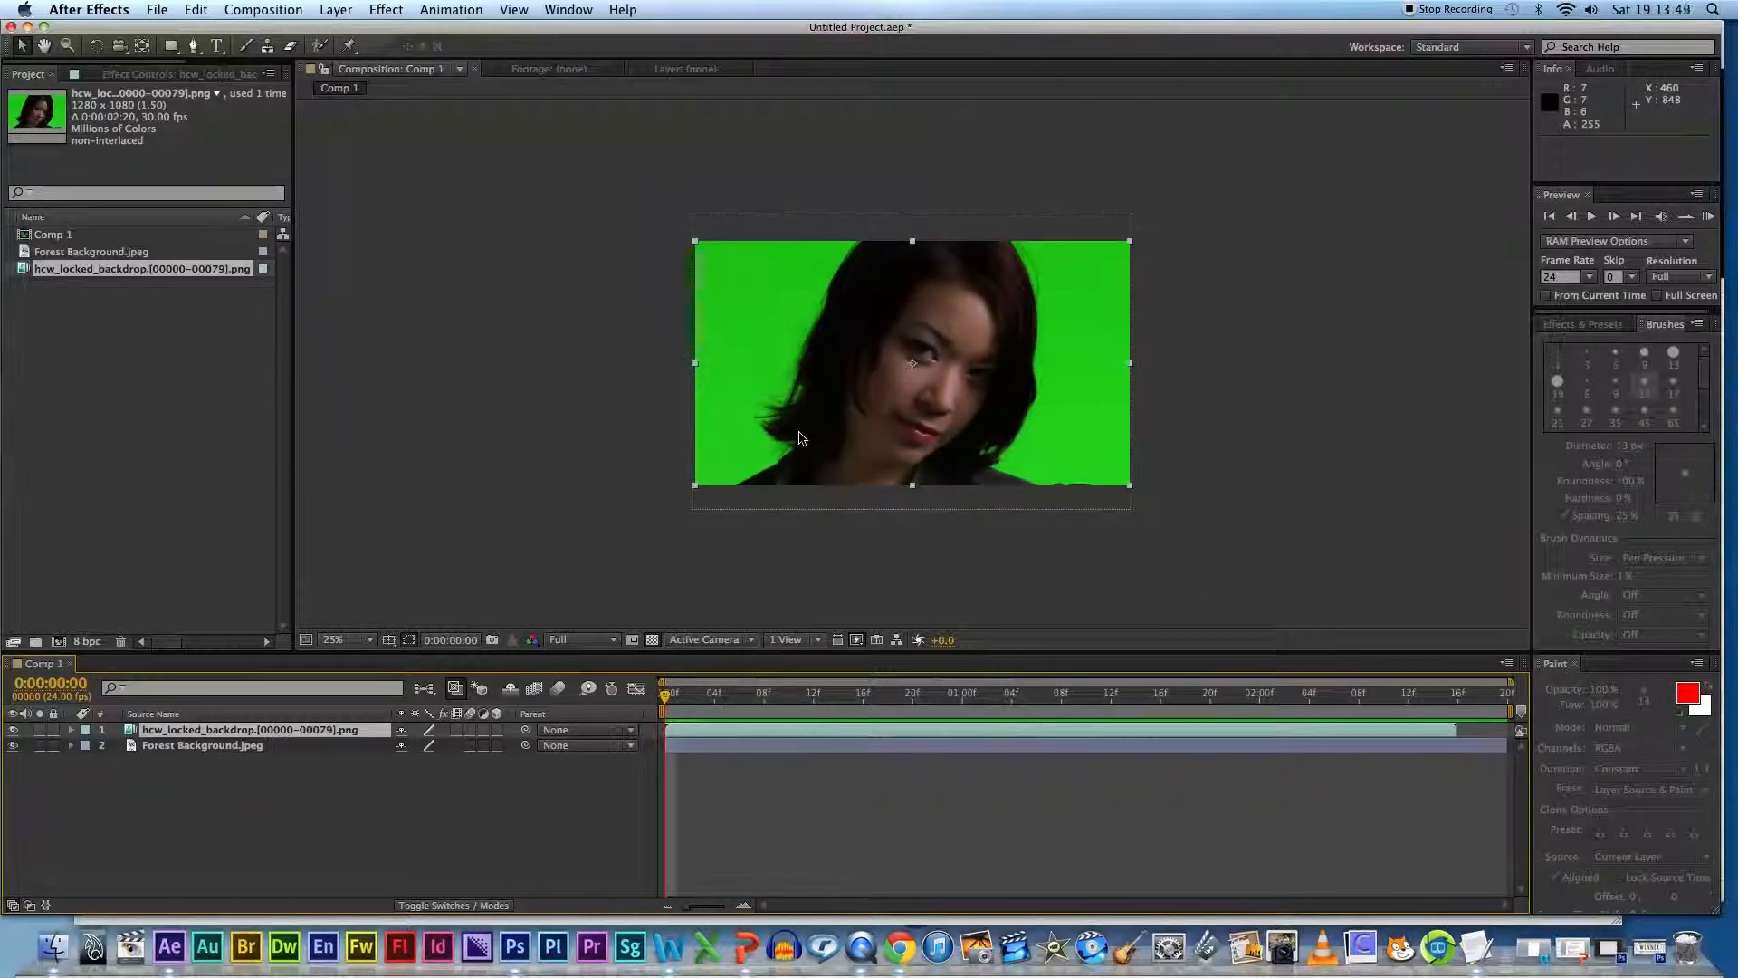
Step: Shorten the work area to end with the green screen plate at 0:00:02:15 and deselect the layer
left_click_drag(1509, 711, 1460, 712)
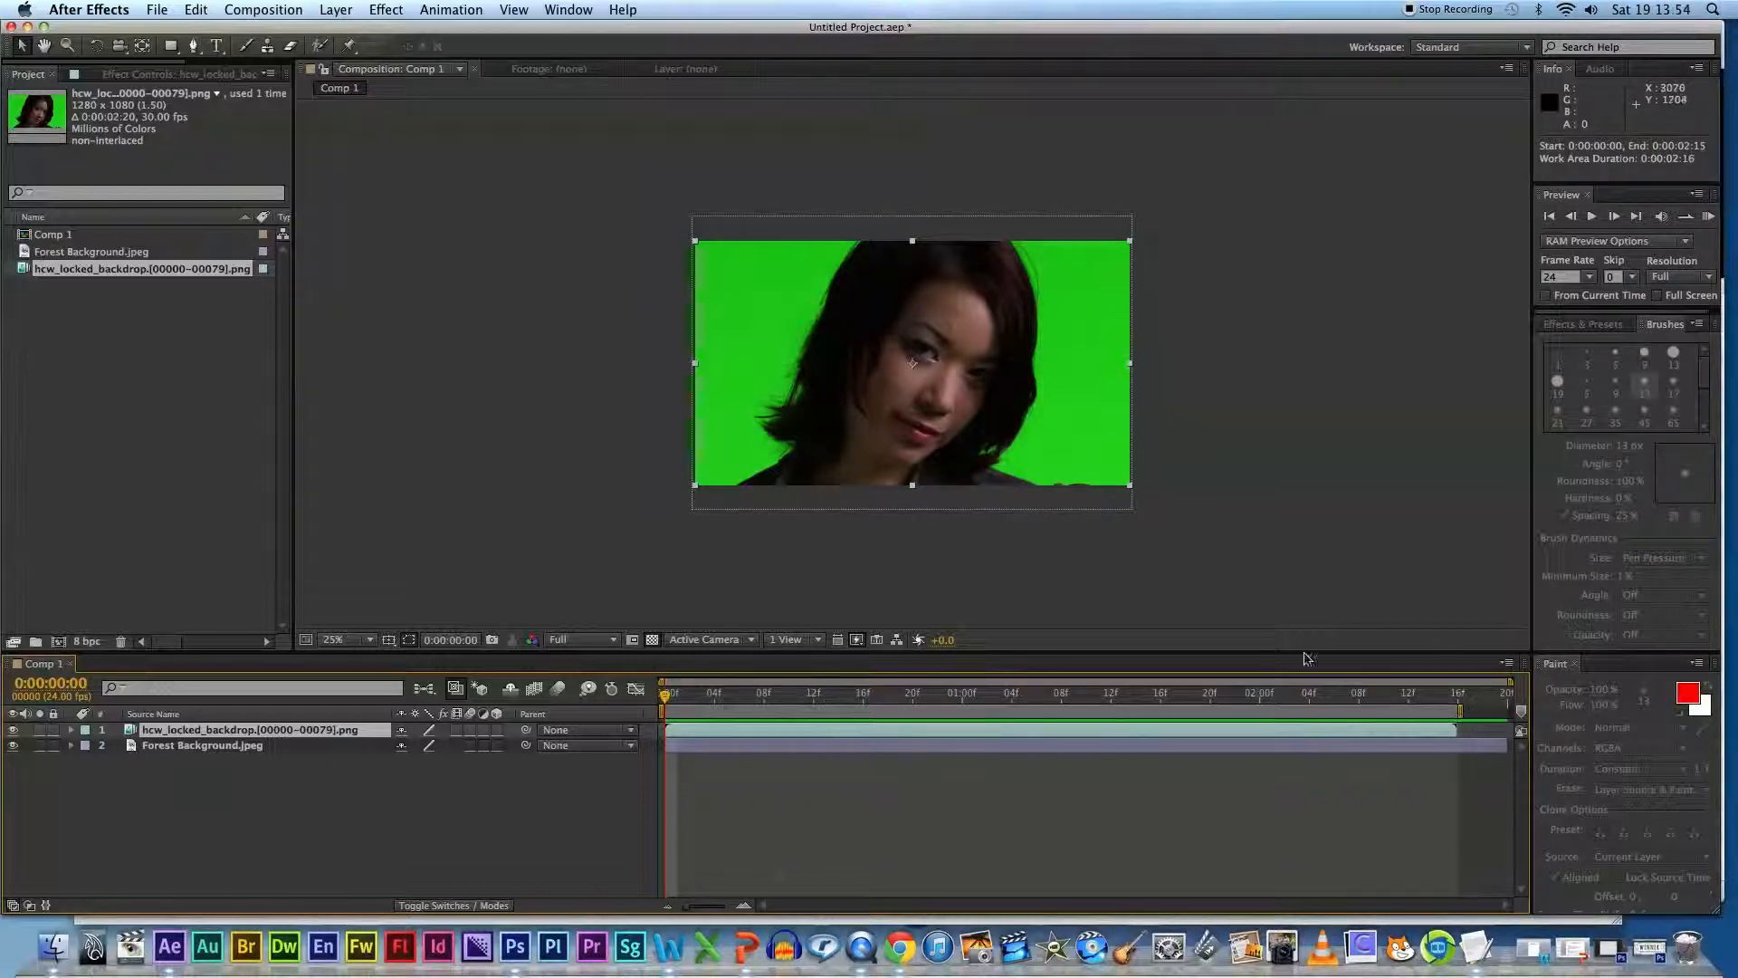
left_click(308, 798)
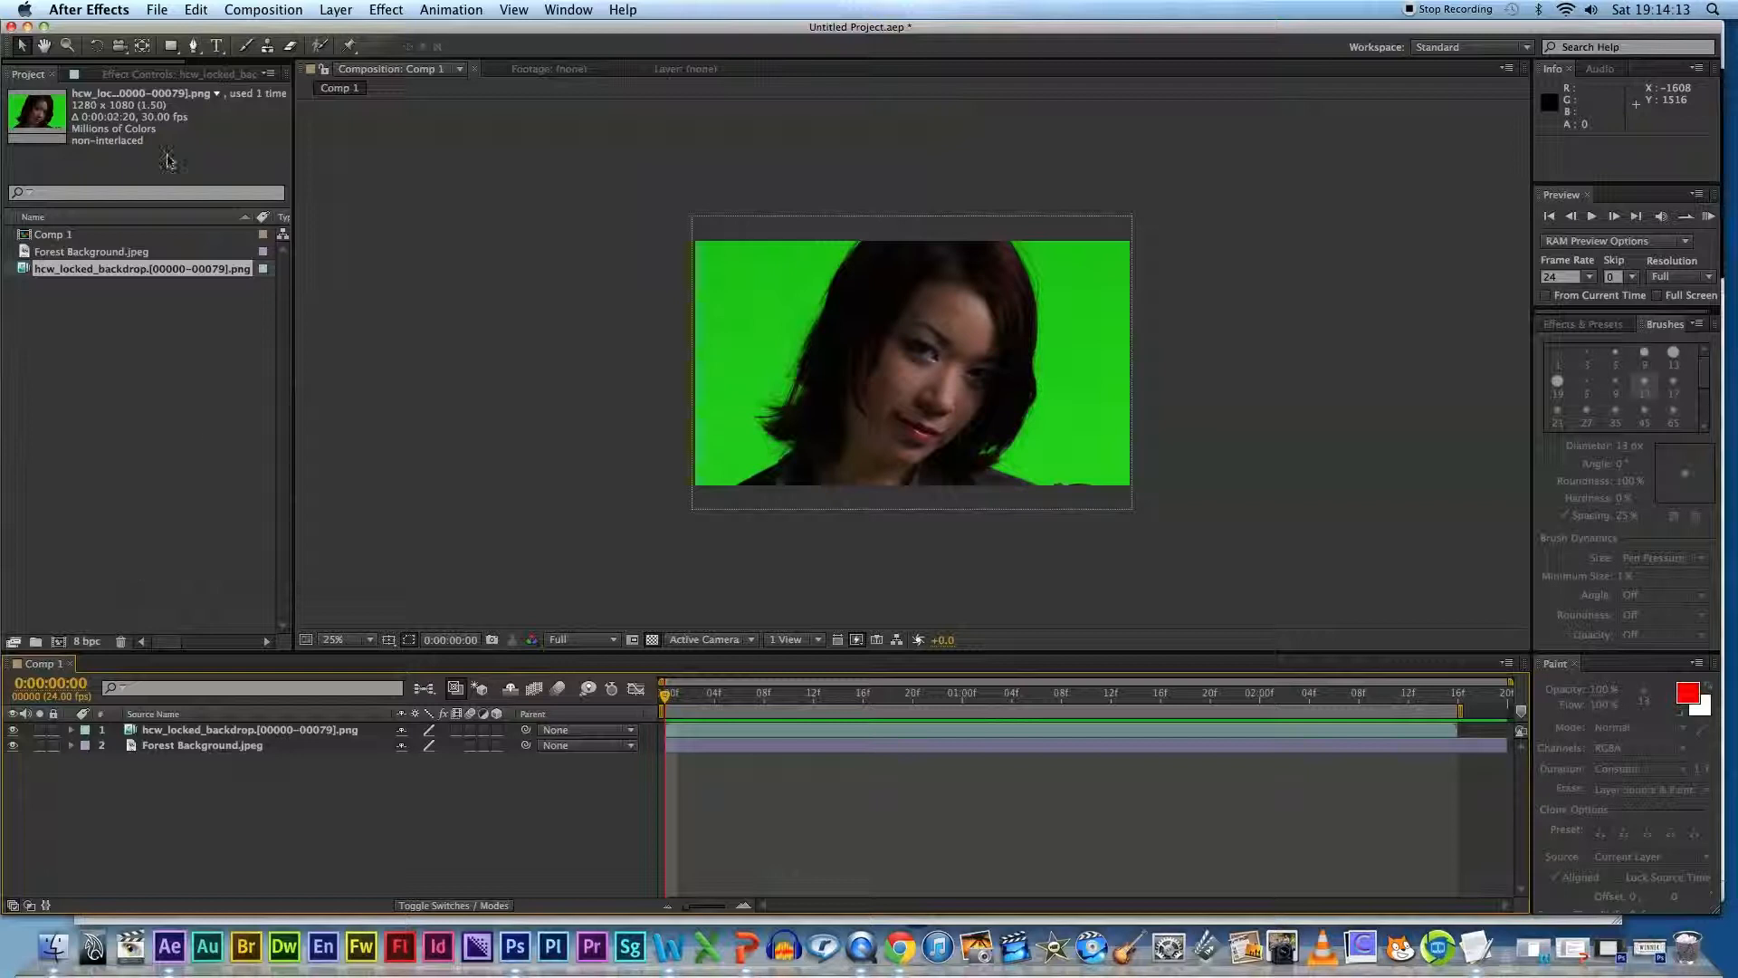
Step: Close the Effect Controls panel, leaving the project items in view
left_click(234, 73)
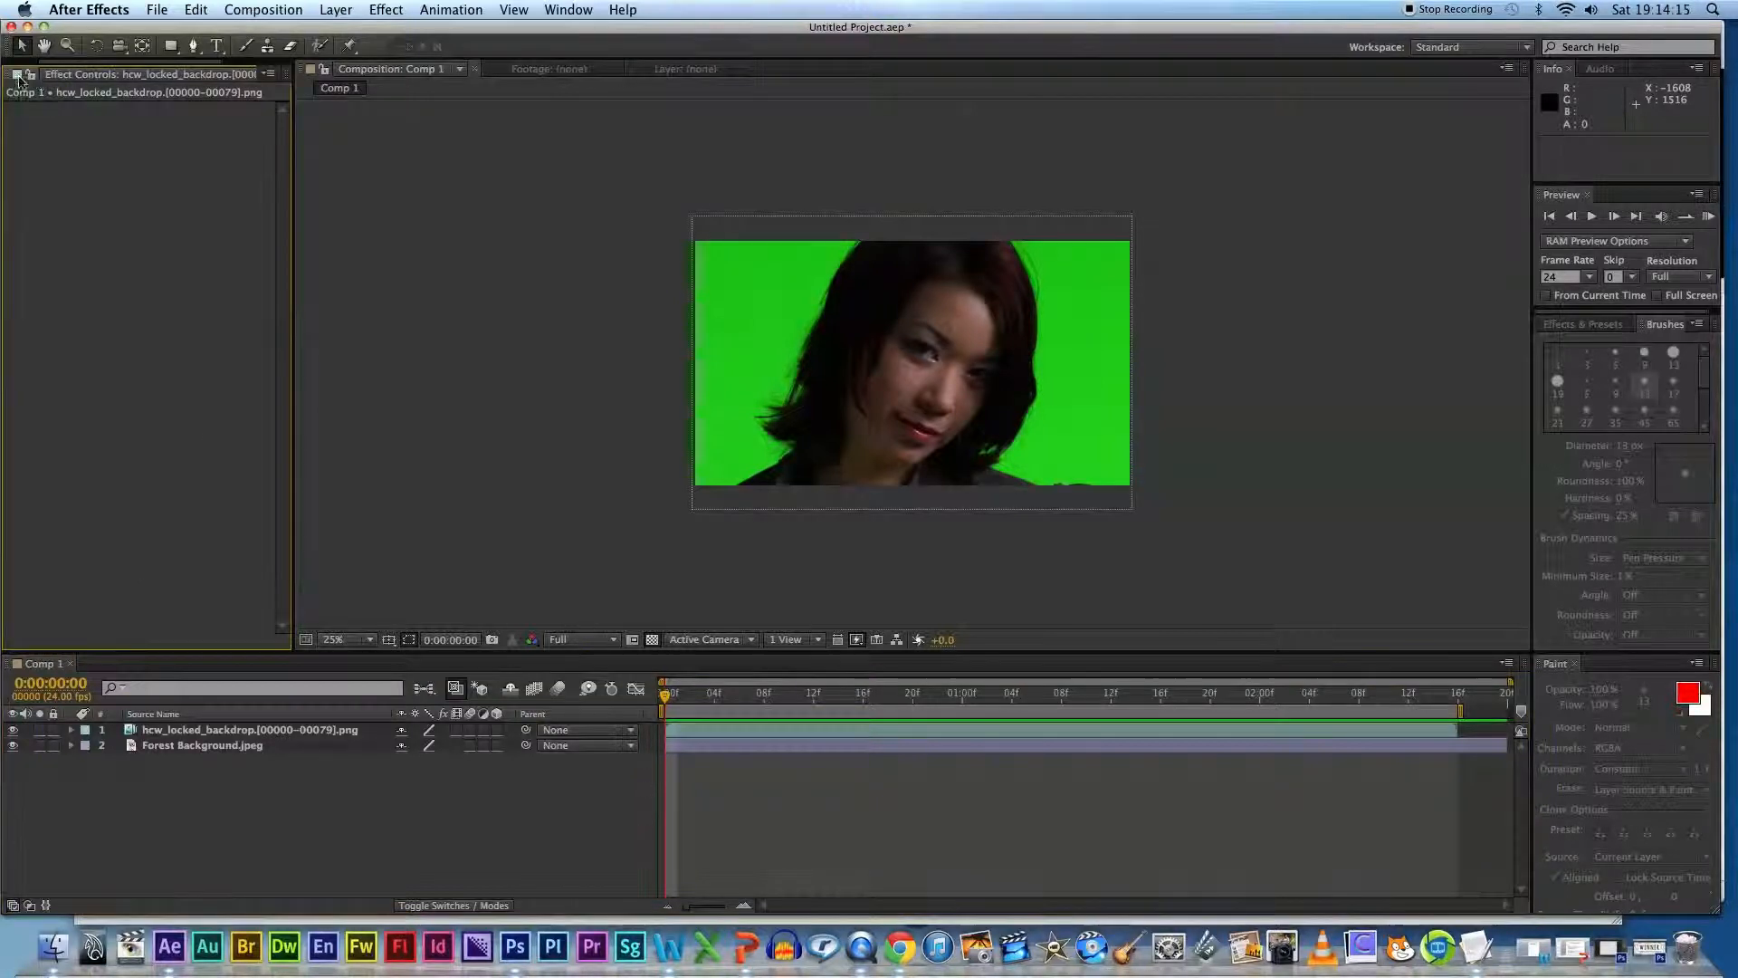
right_click(206, 78)
left_click(272, 132)
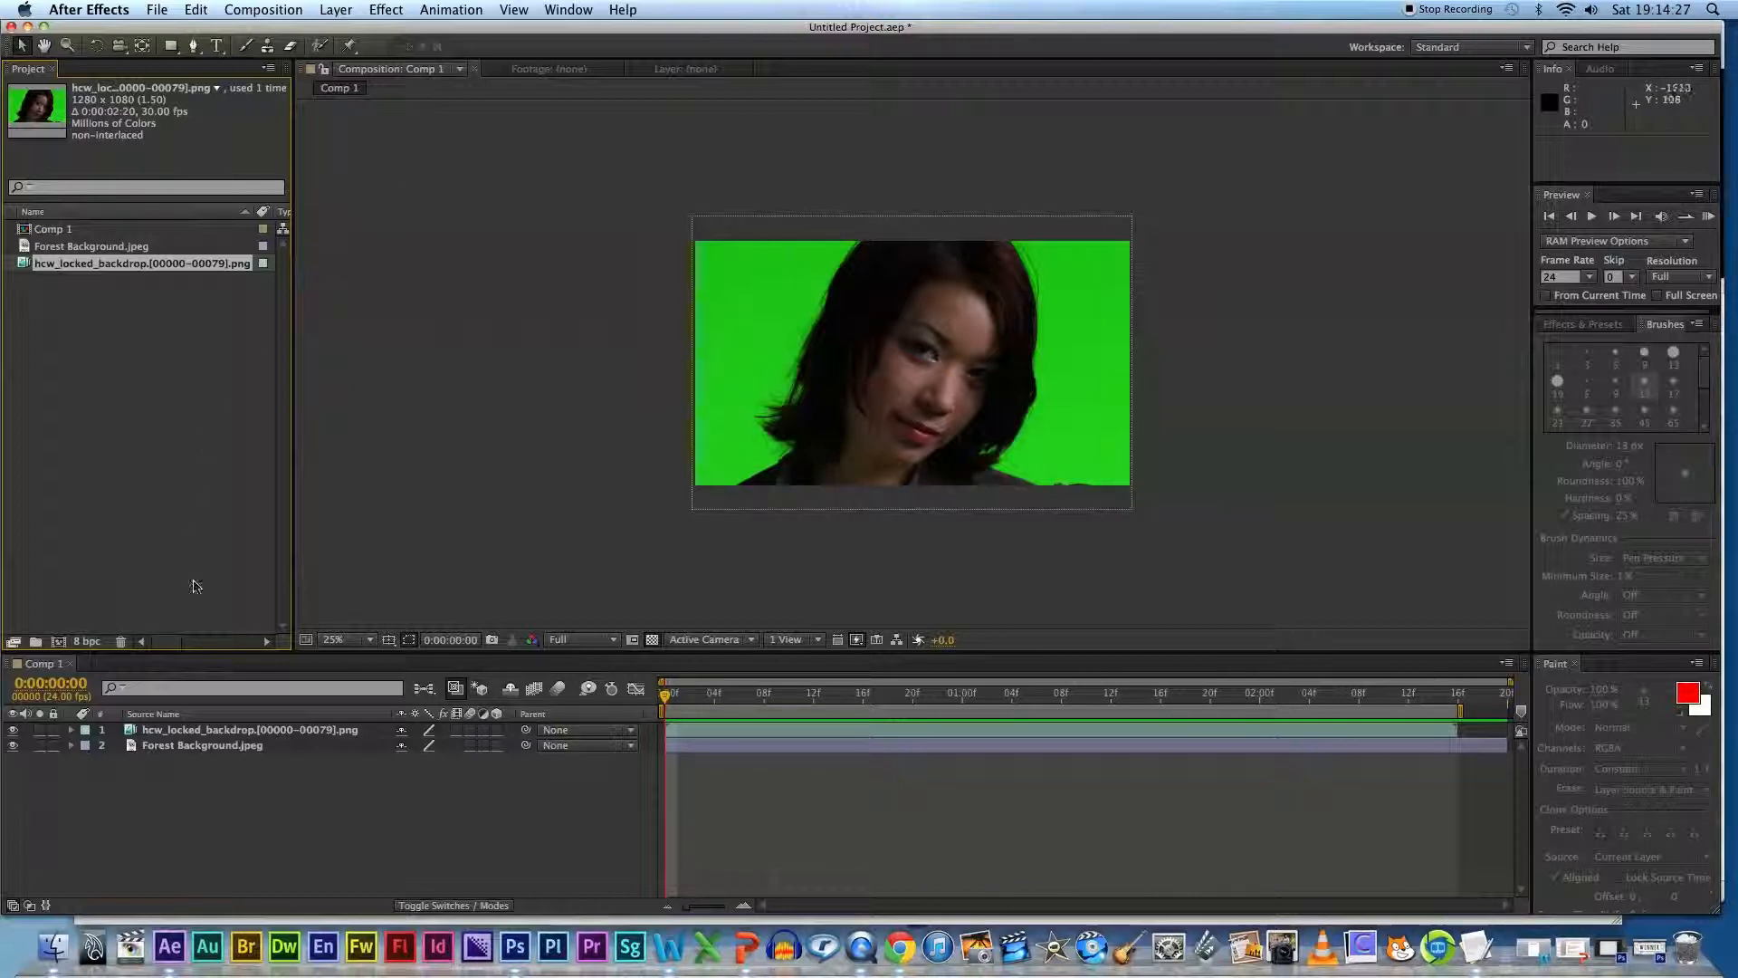
Step: Set the project's color depth to 32 bits per channel (float) in the Project Settings
left_click(86, 645, "alt")
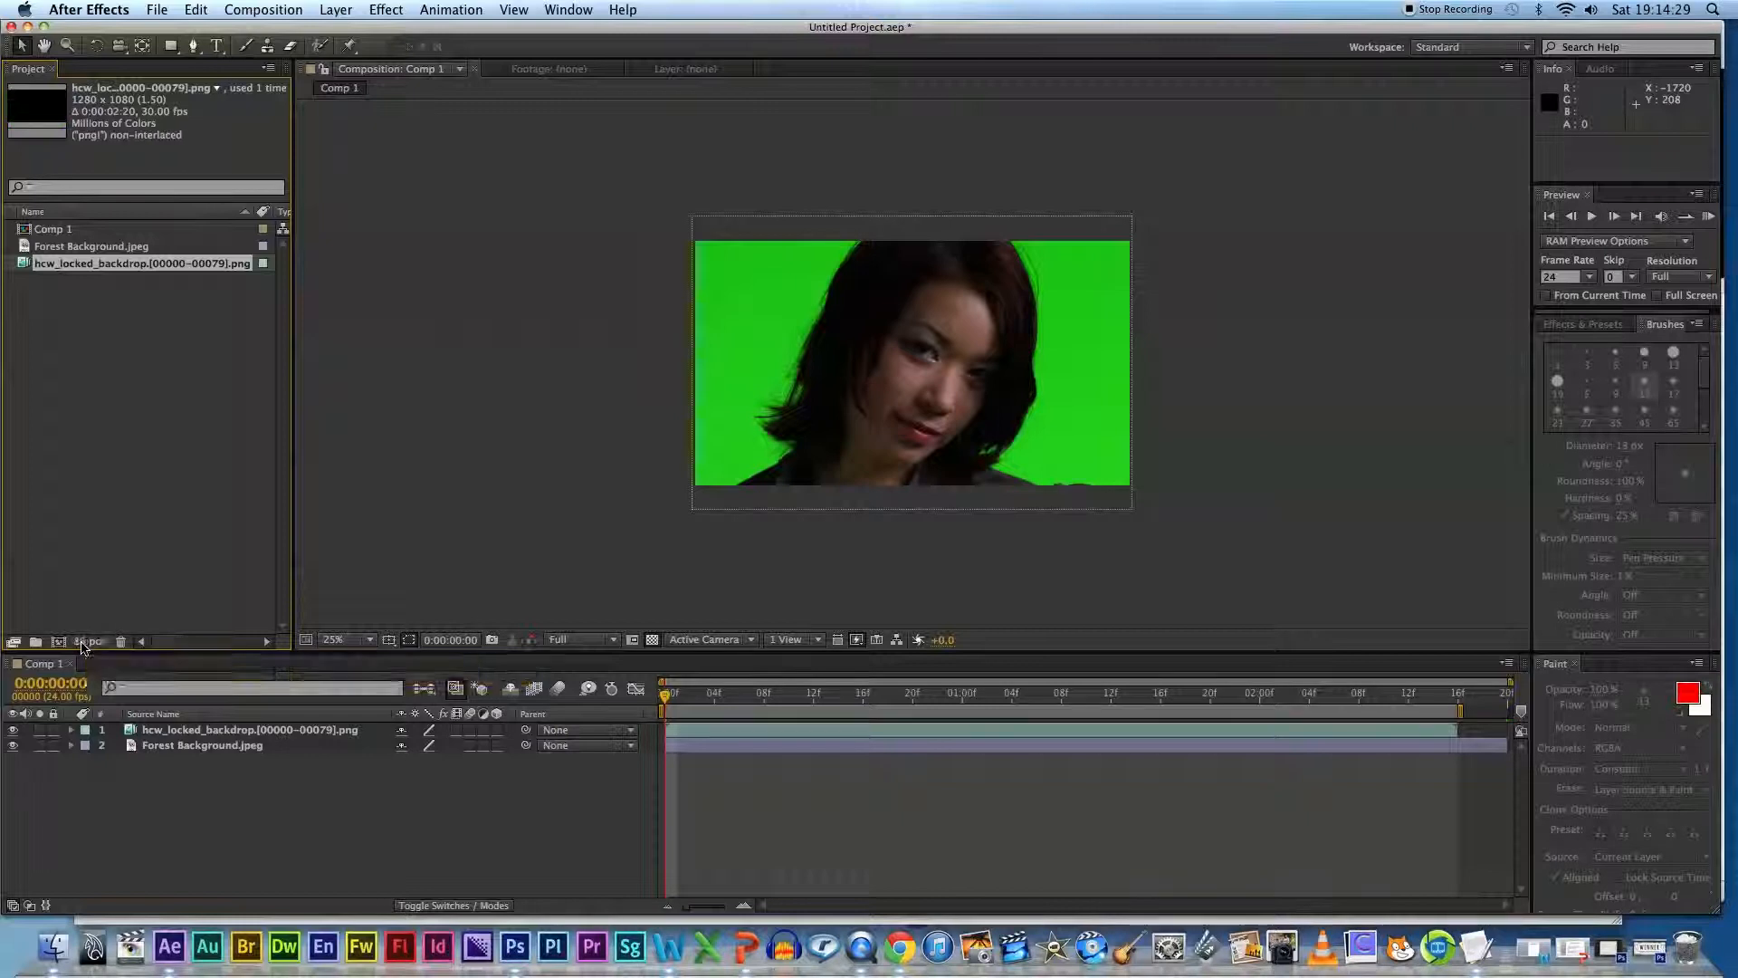
left_click(87, 644, "alt")
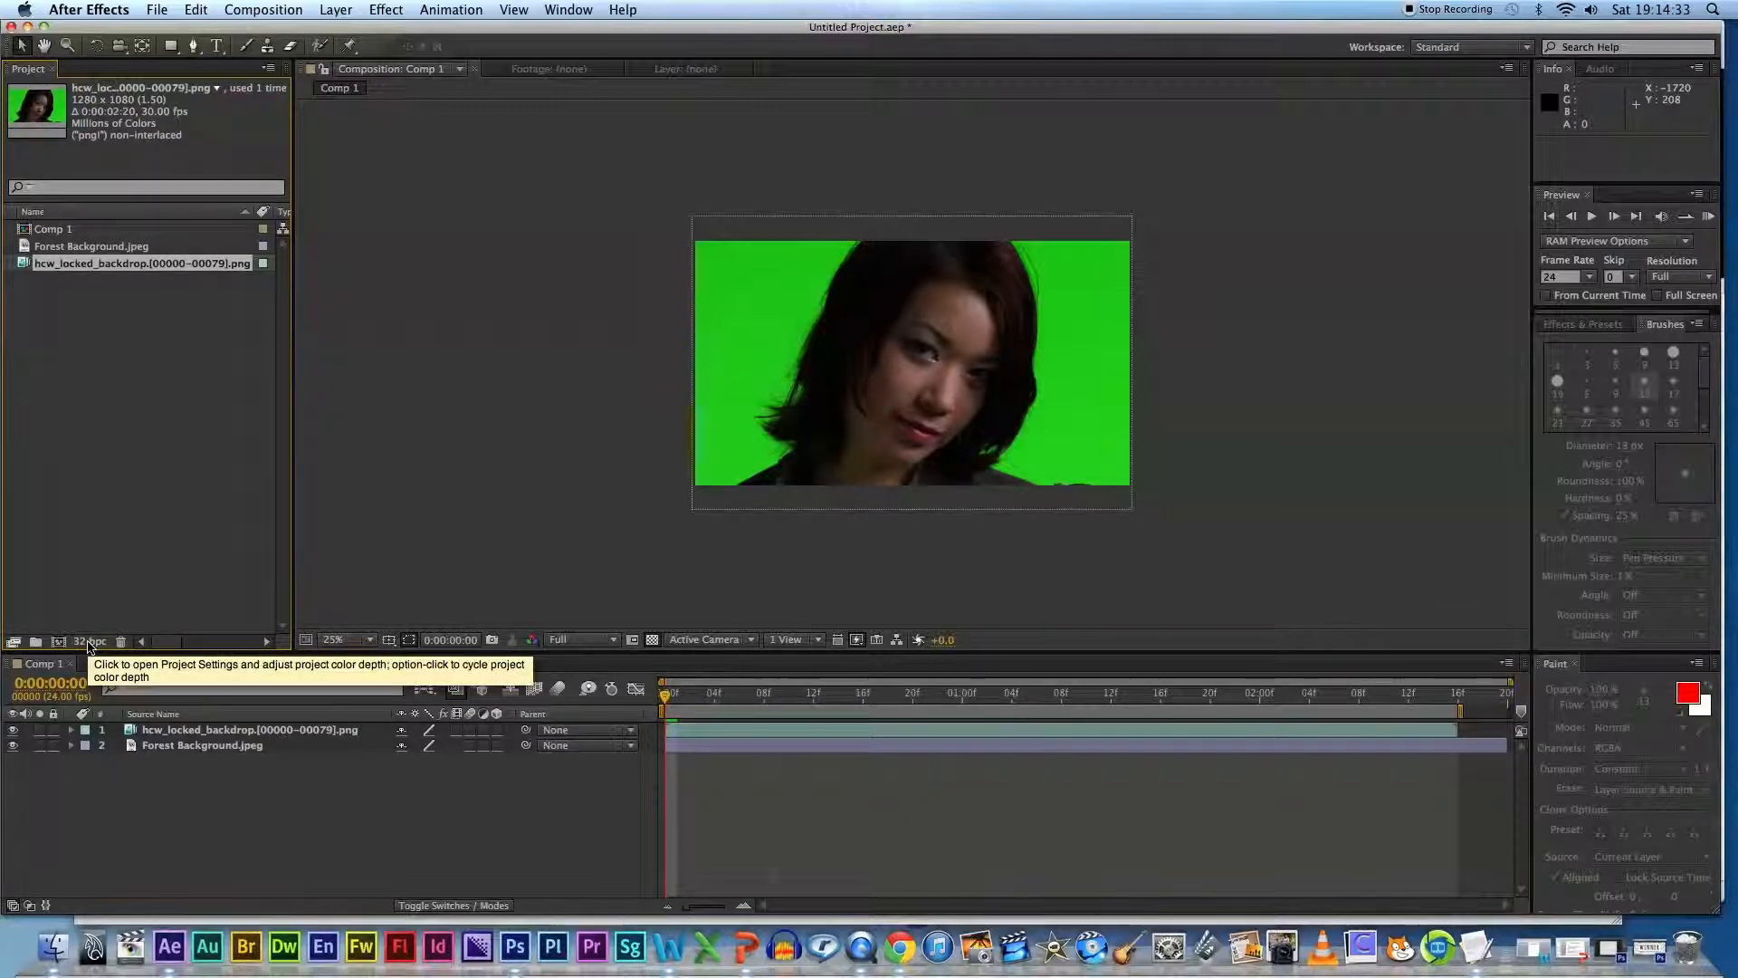
left_click(89, 645)
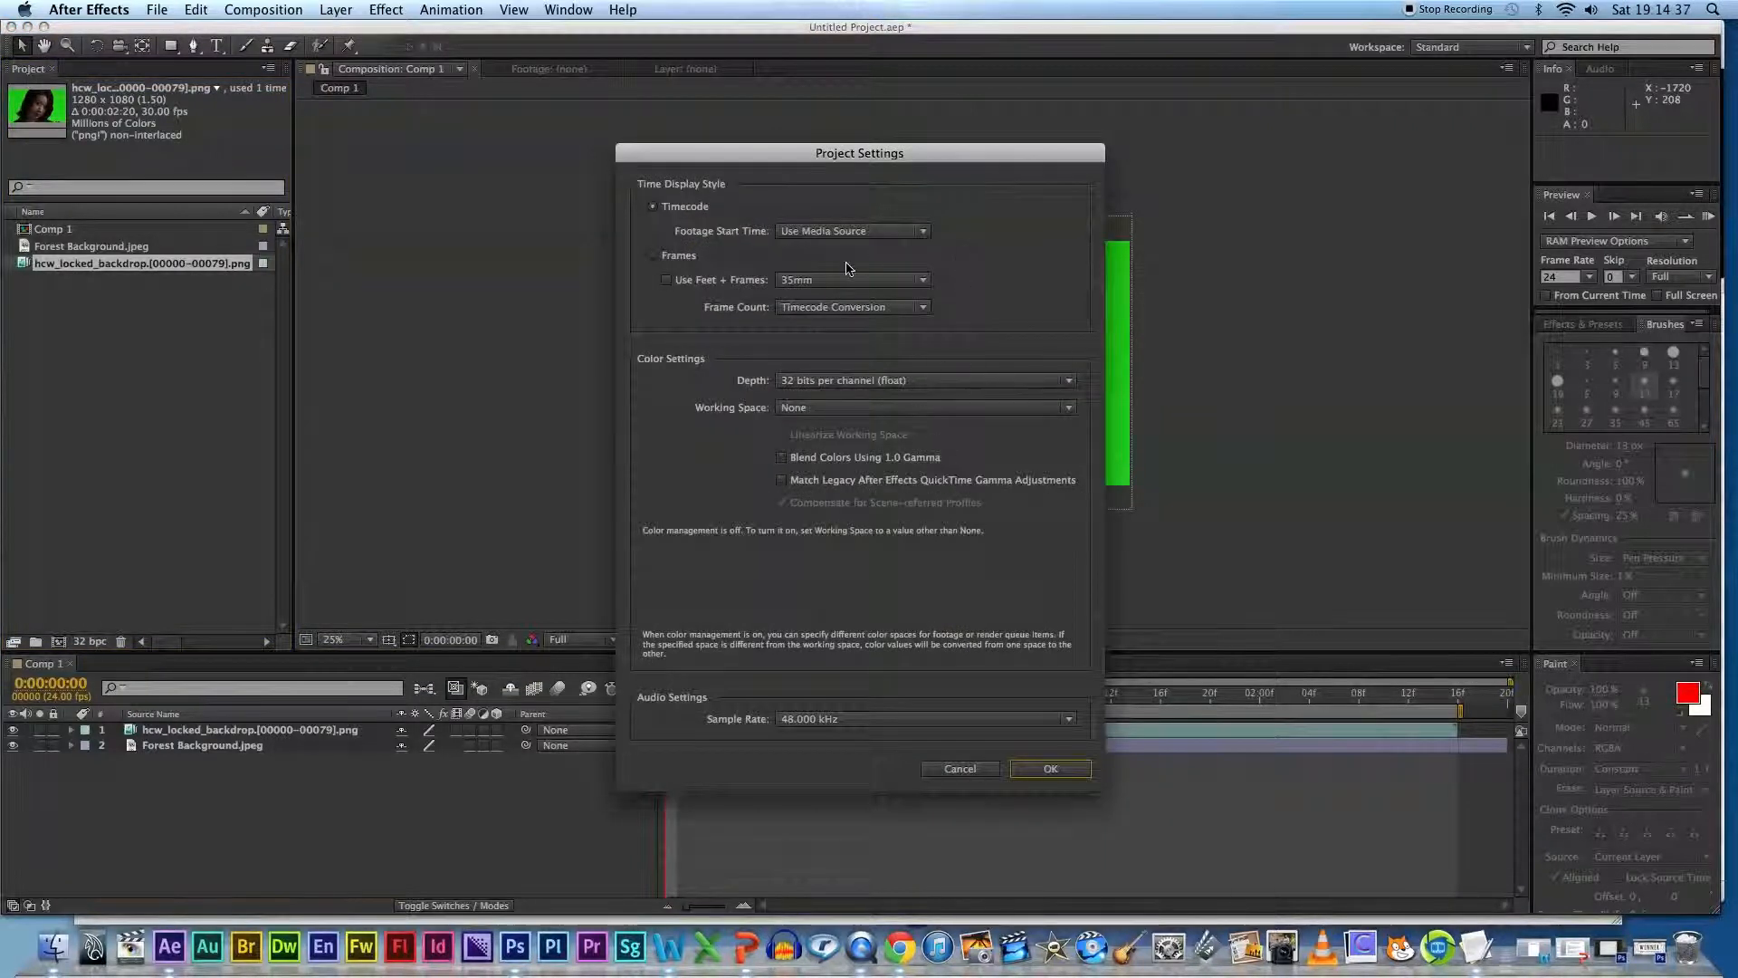
left_click(854, 382)
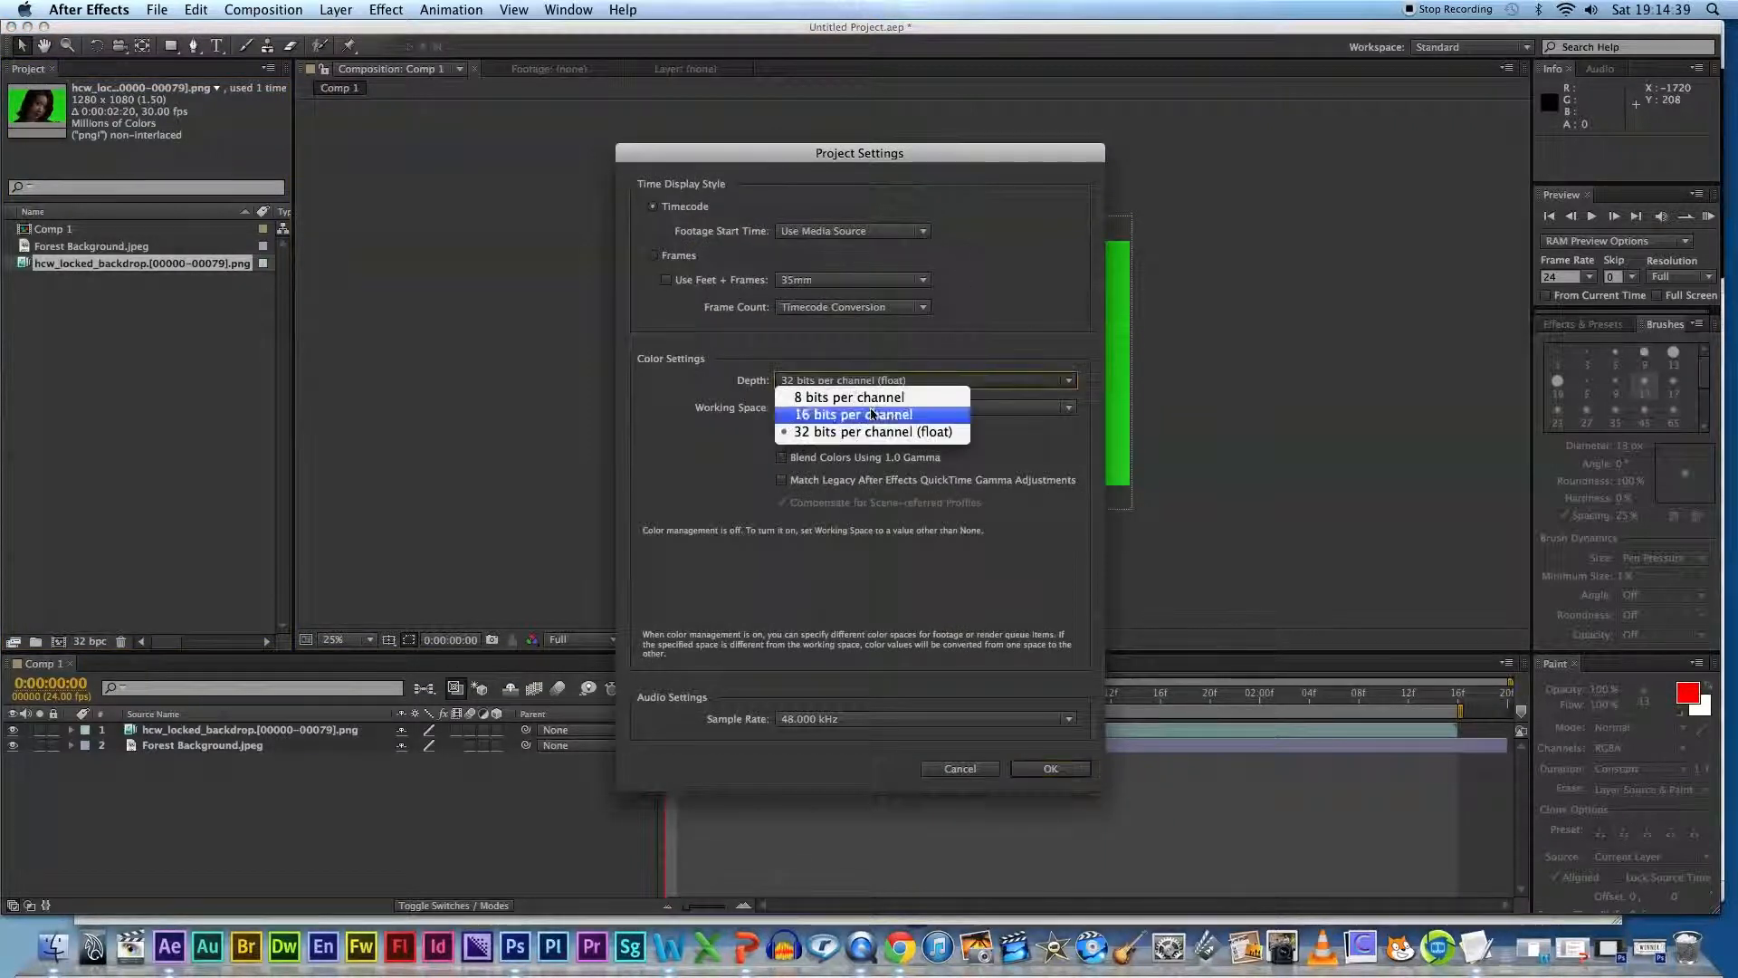
left_click(918, 437)
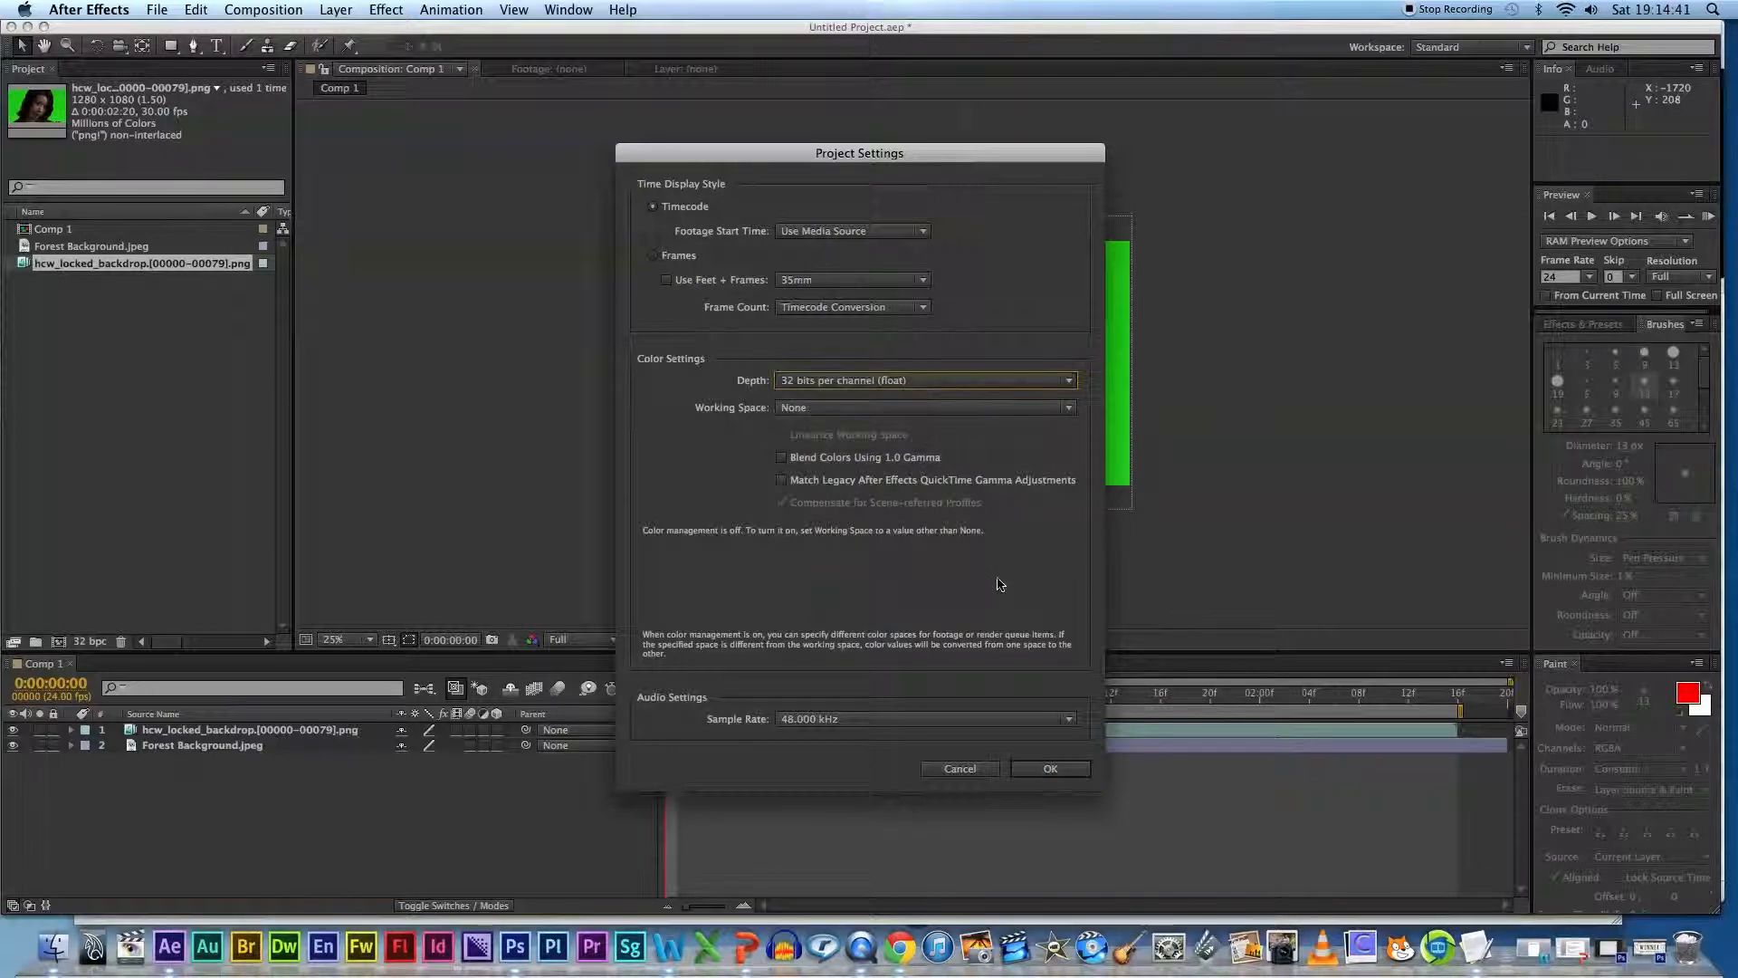
left_click(1051, 769)
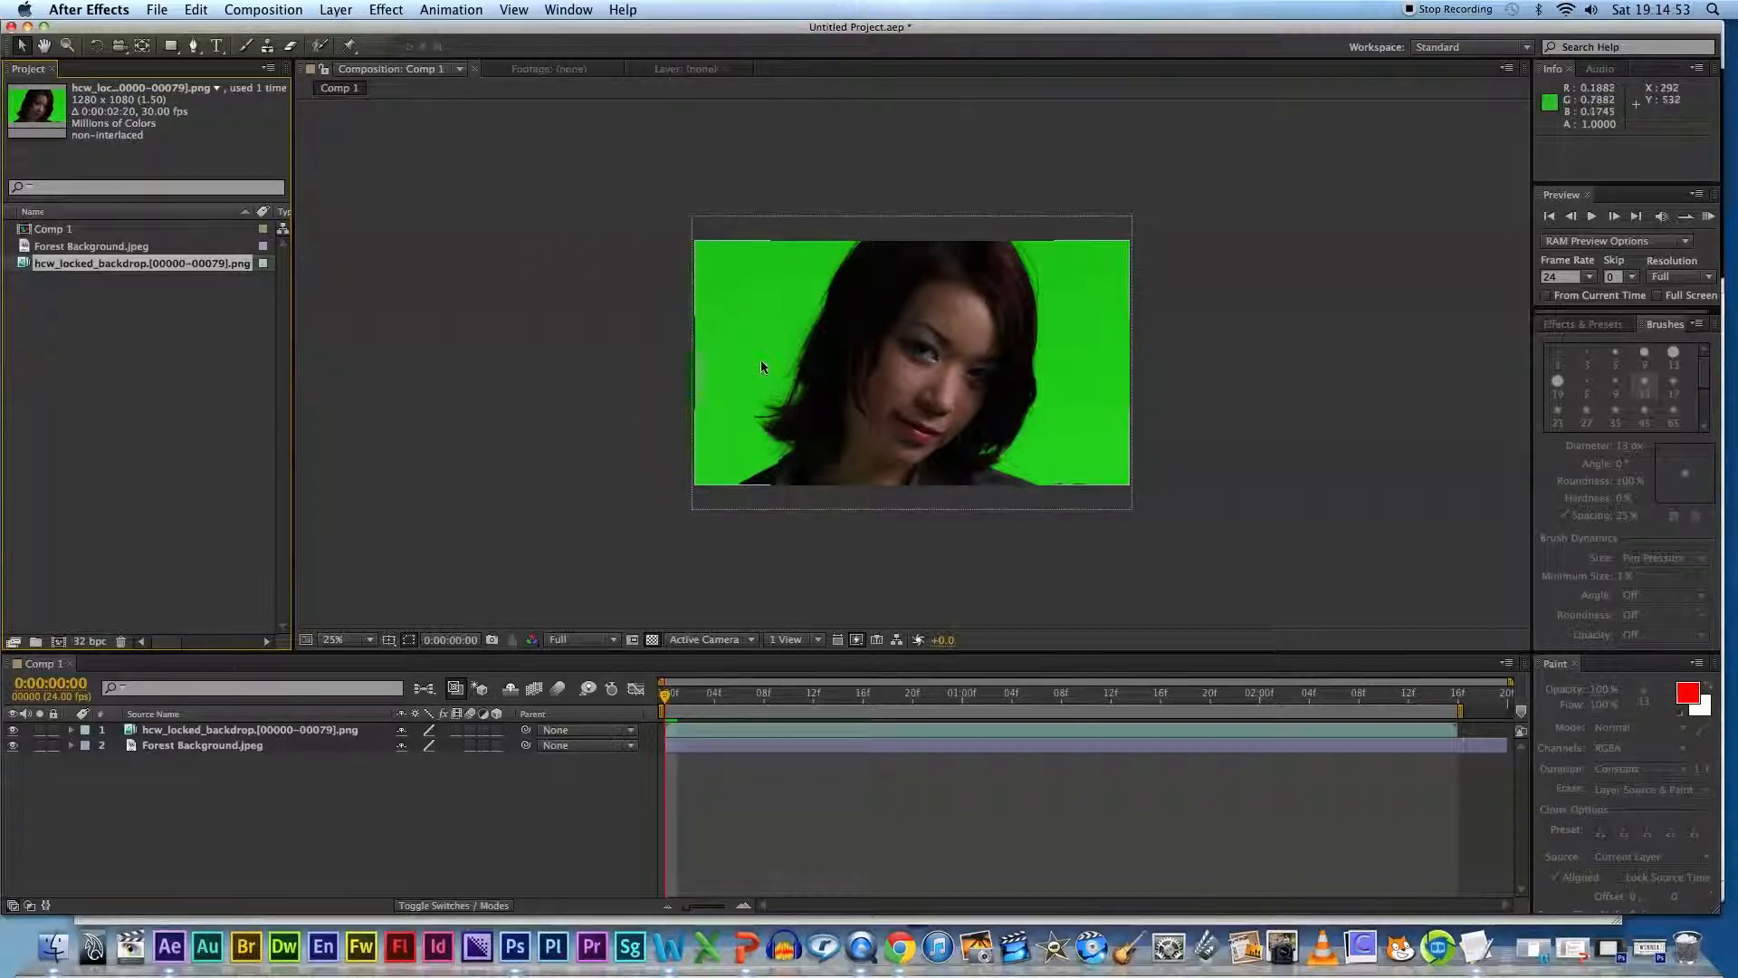
Step: Apply the Keylight (1.2) keying effect to the hcw_locked_backdrop layer in Comp 1
left_click(374, 11)
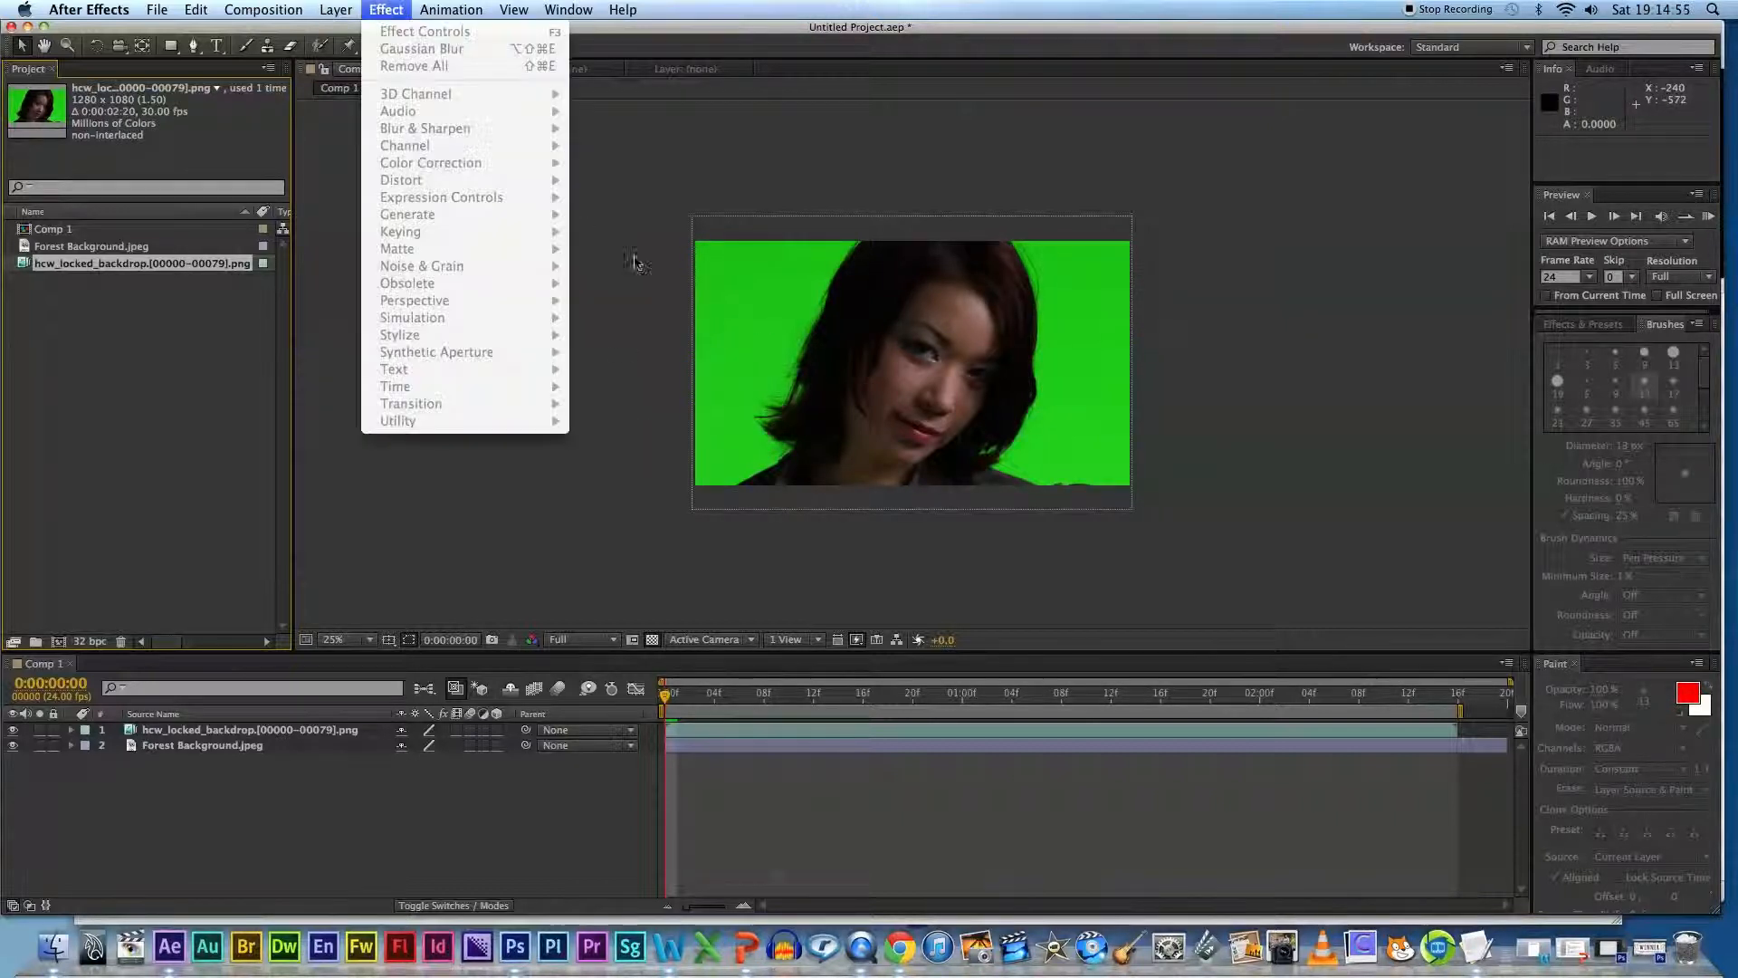
left_click(211, 733)
left_click(211, 731)
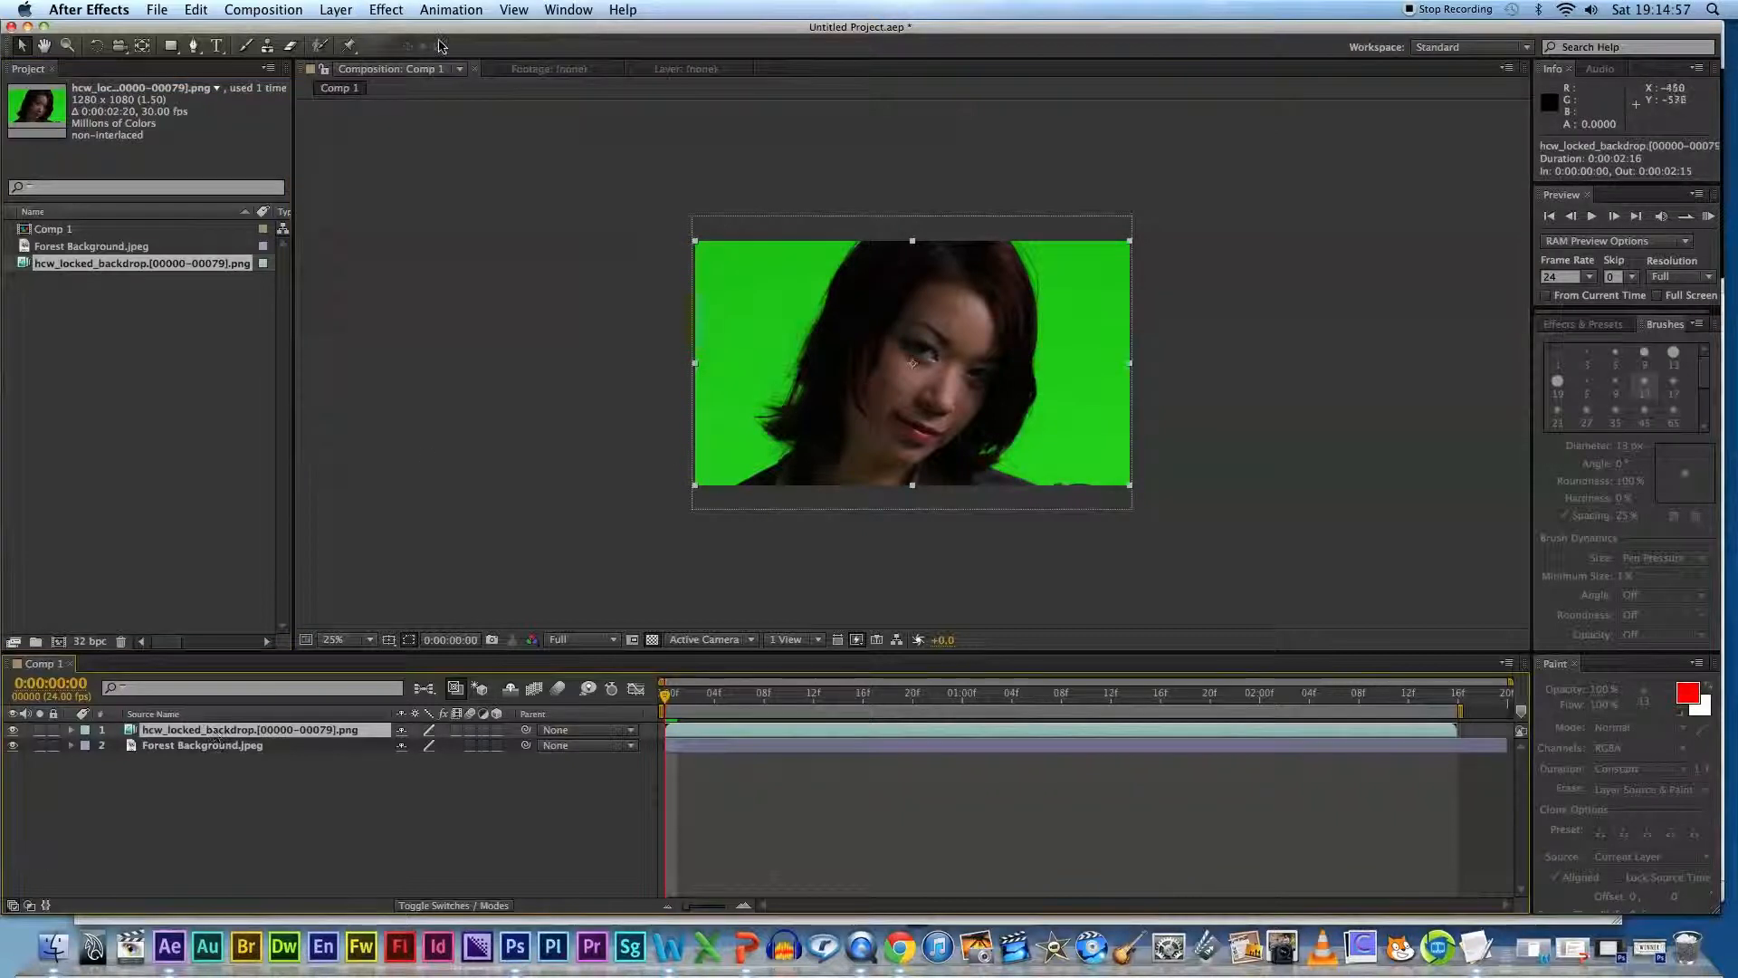
left_click(386, 9)
mouse_move(457, 234)
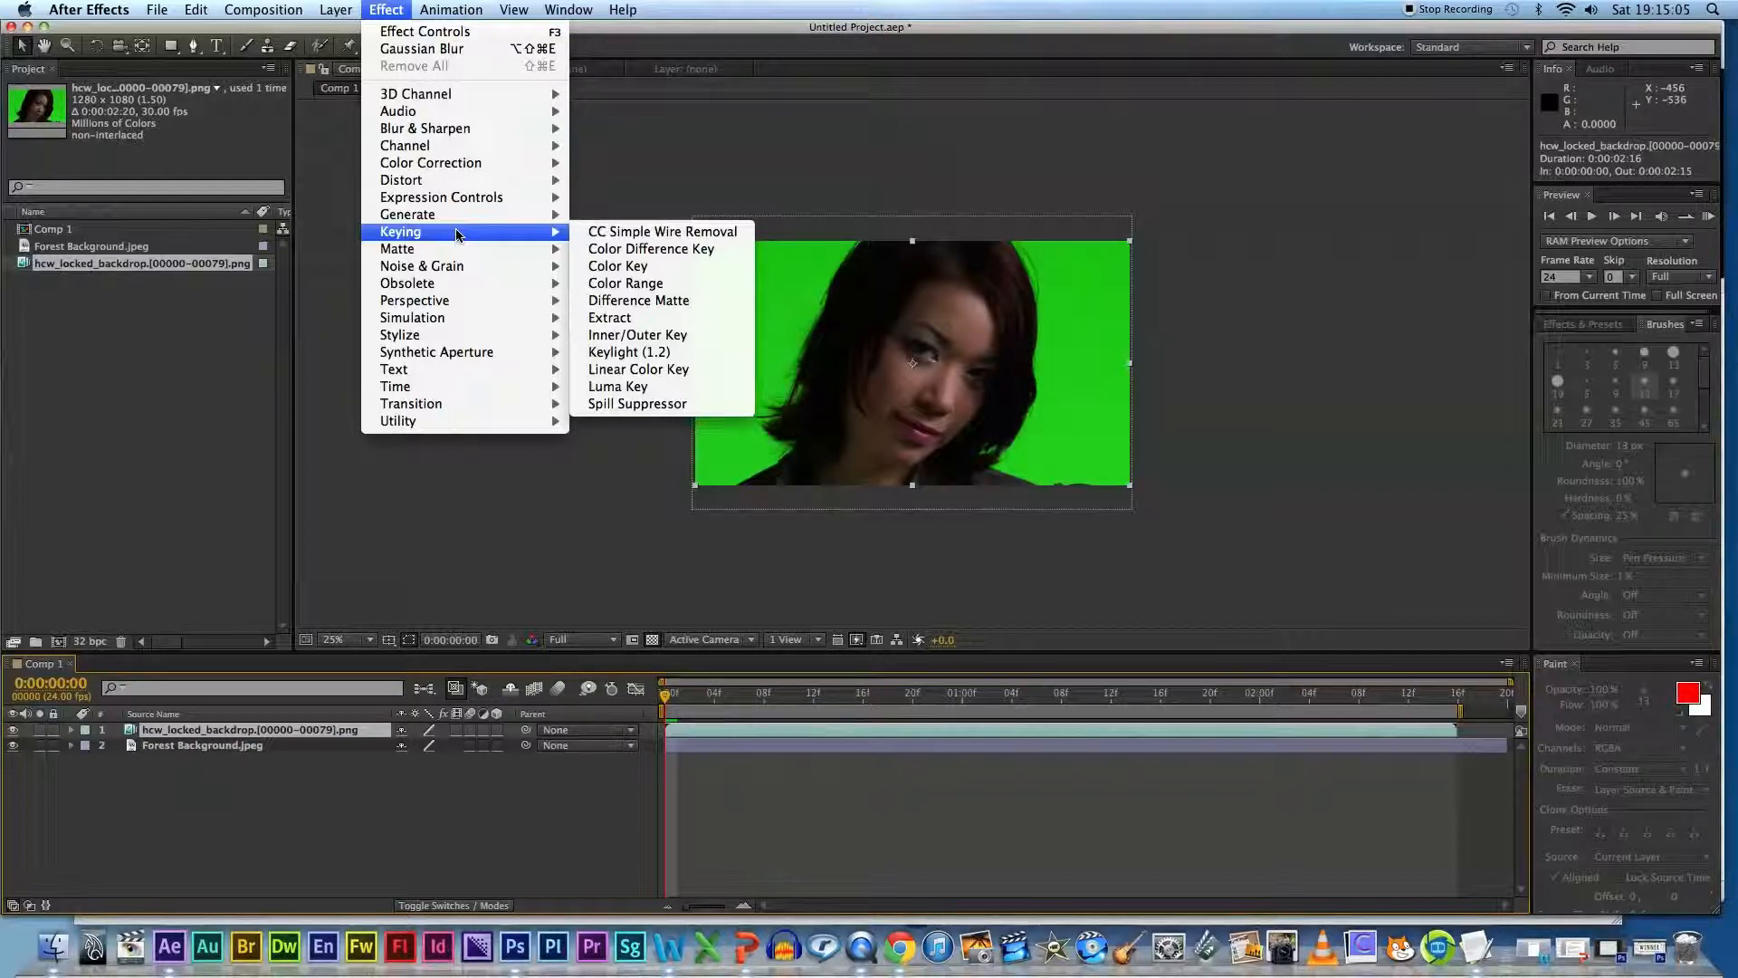
left_click(653, 353)
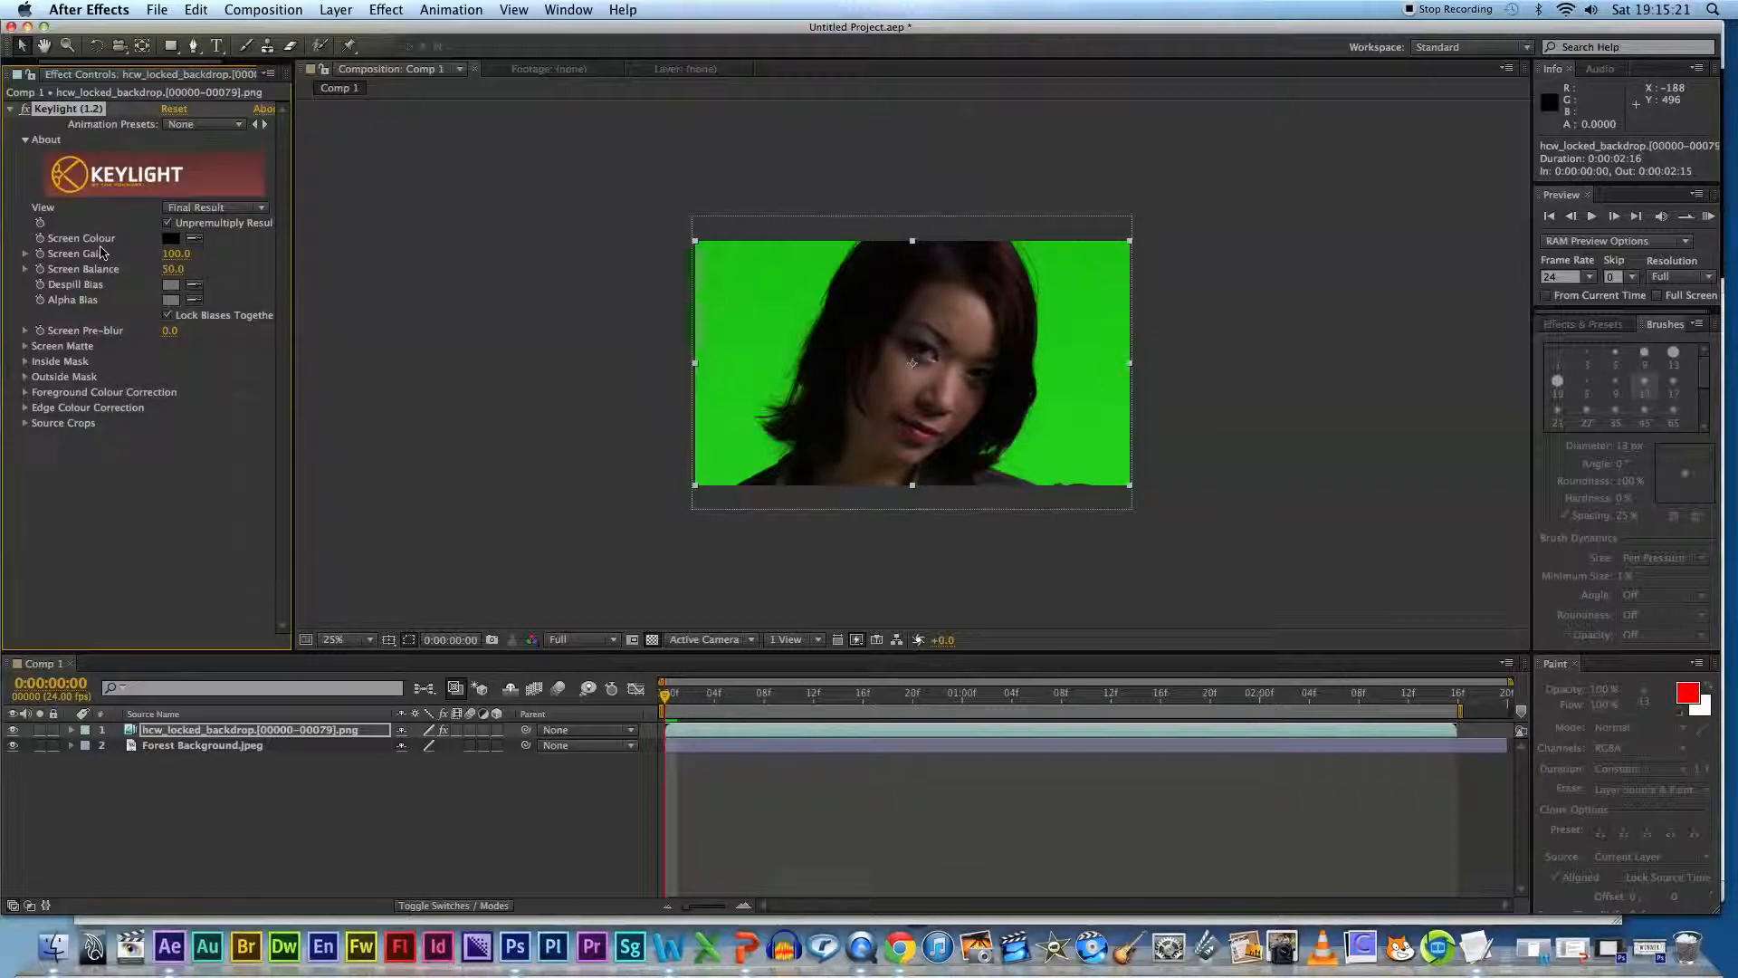
Step: Sample the green backdrop beside the woman's hair as Keylight's Screen Colour, keeping the current time at 0:00:00:00
left_click(194, 238)
left_click(799, 312)
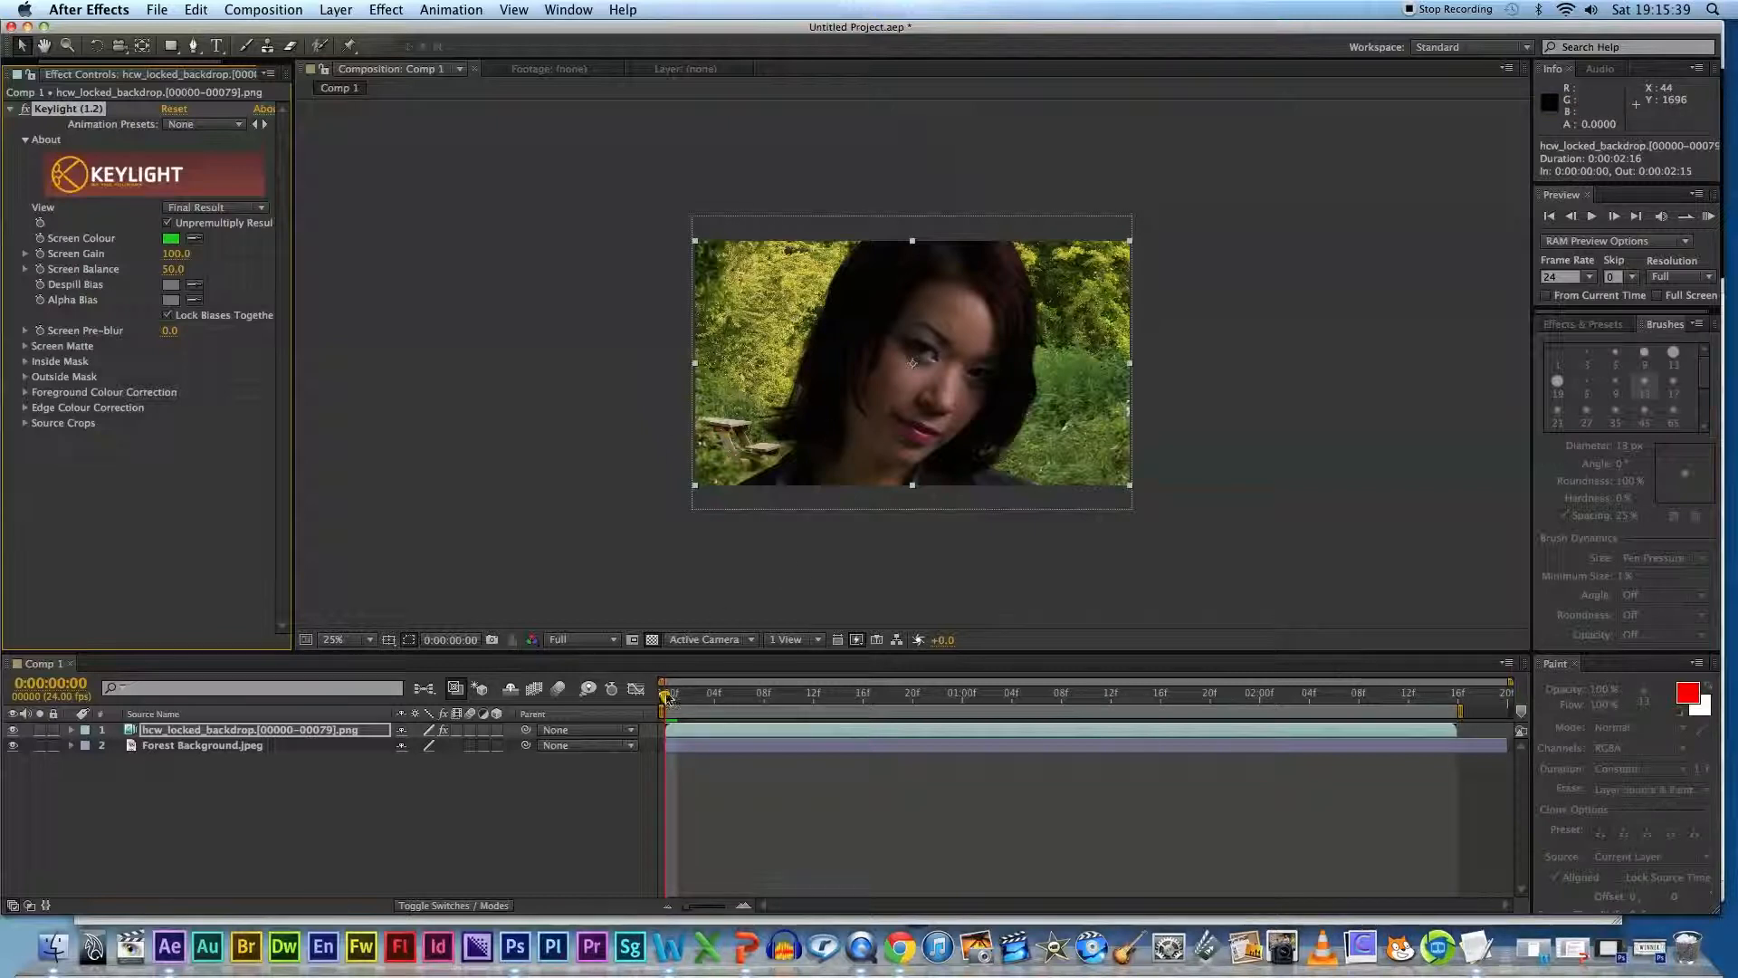
mouse_move(668, 696)
left_mouse_down()
mouse_move(967, 699)
mouse_move(635, 700)
left_mouse_up()
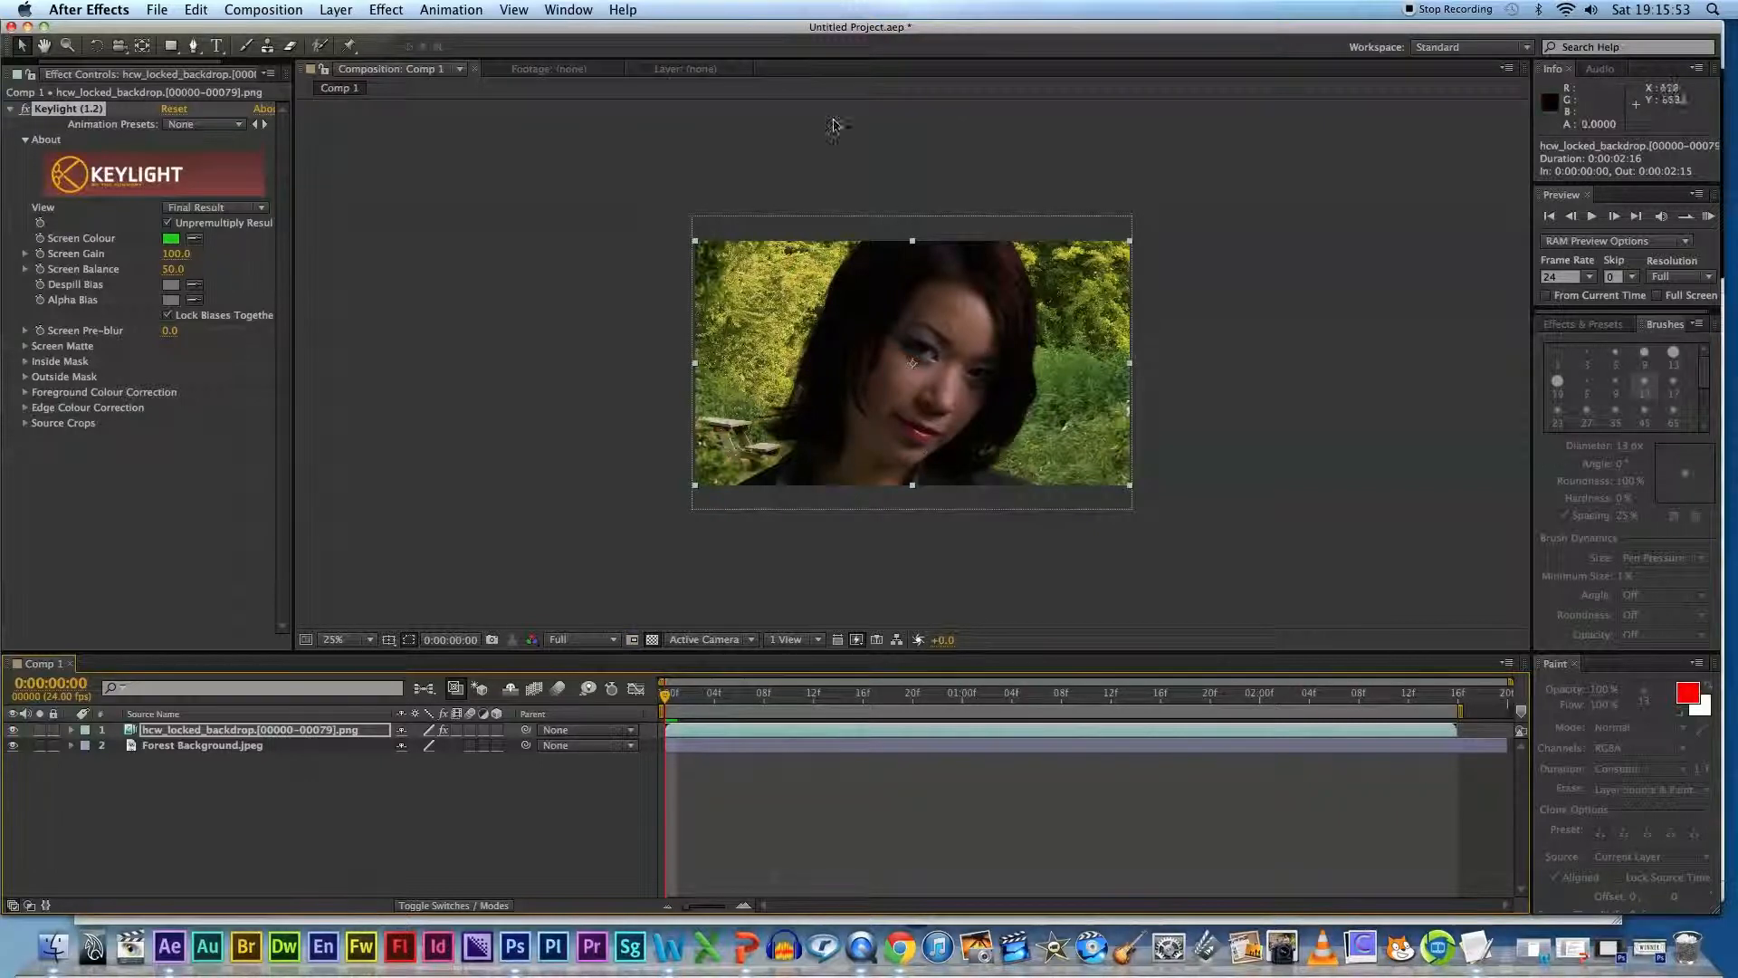
Step: Examine the keyed woman's hair, face and shoulder edges against the forest background up close
scroll(960, 330, "up", 1)
scroll(960, 329, "up", 2)
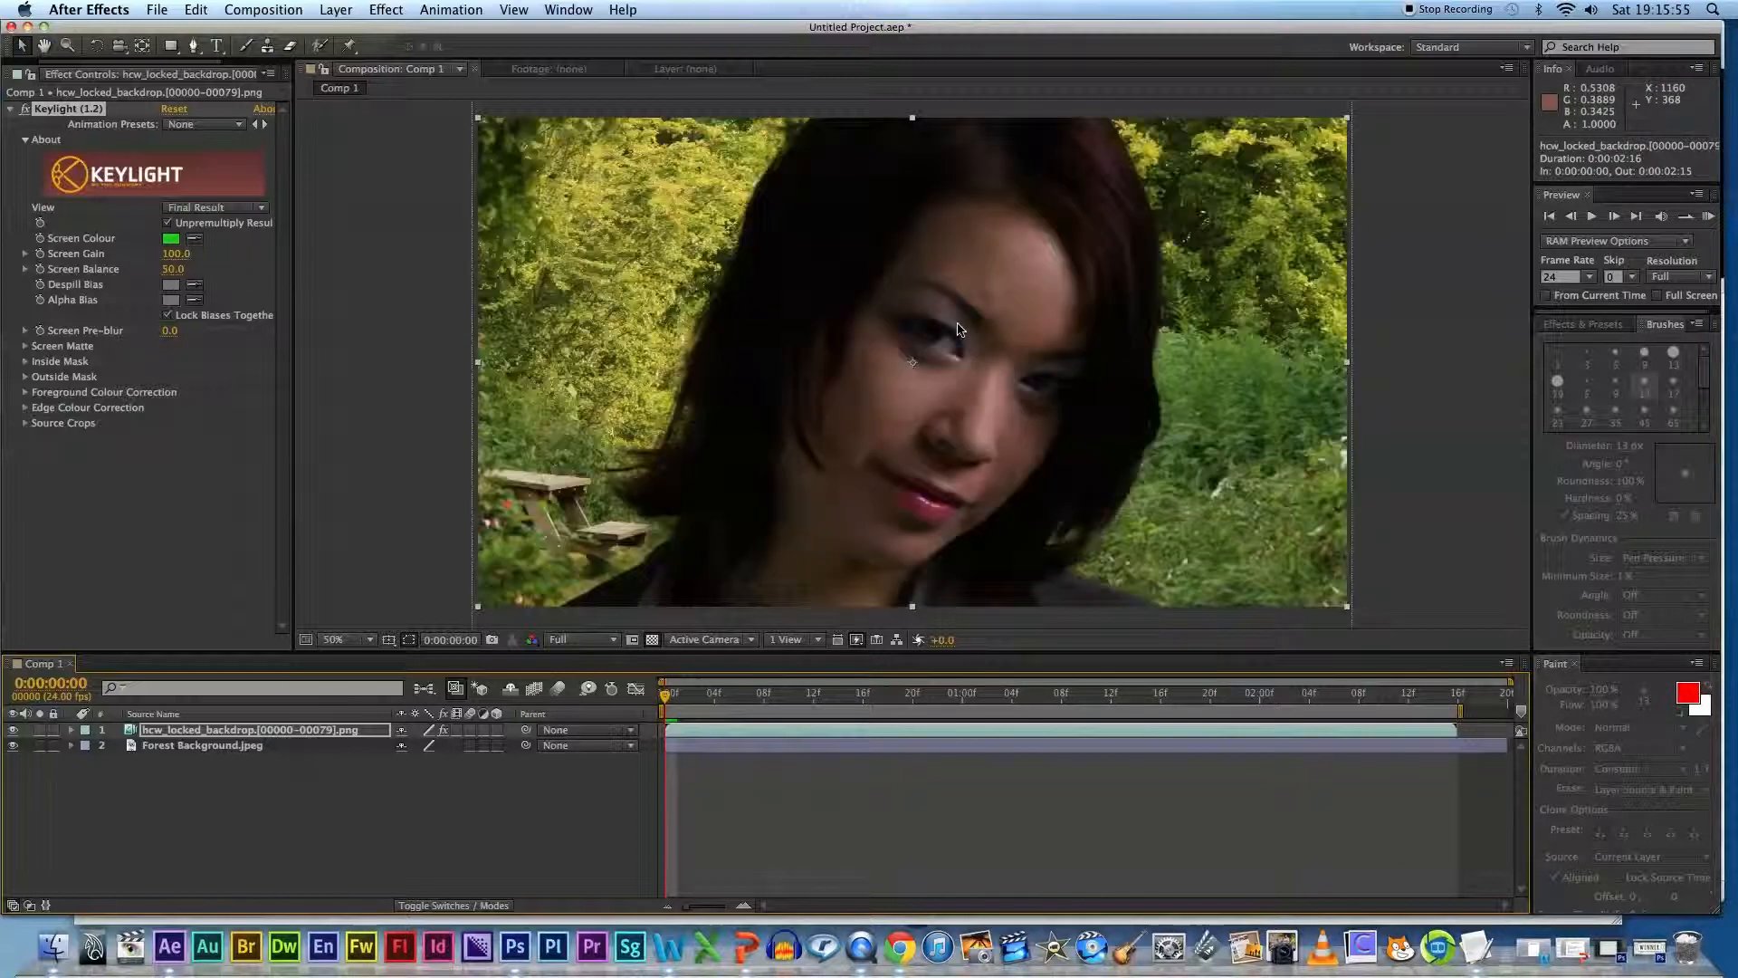
scroll(718, 315, "up", 2)
scroll(715, 312, "down", 2)
key("h")
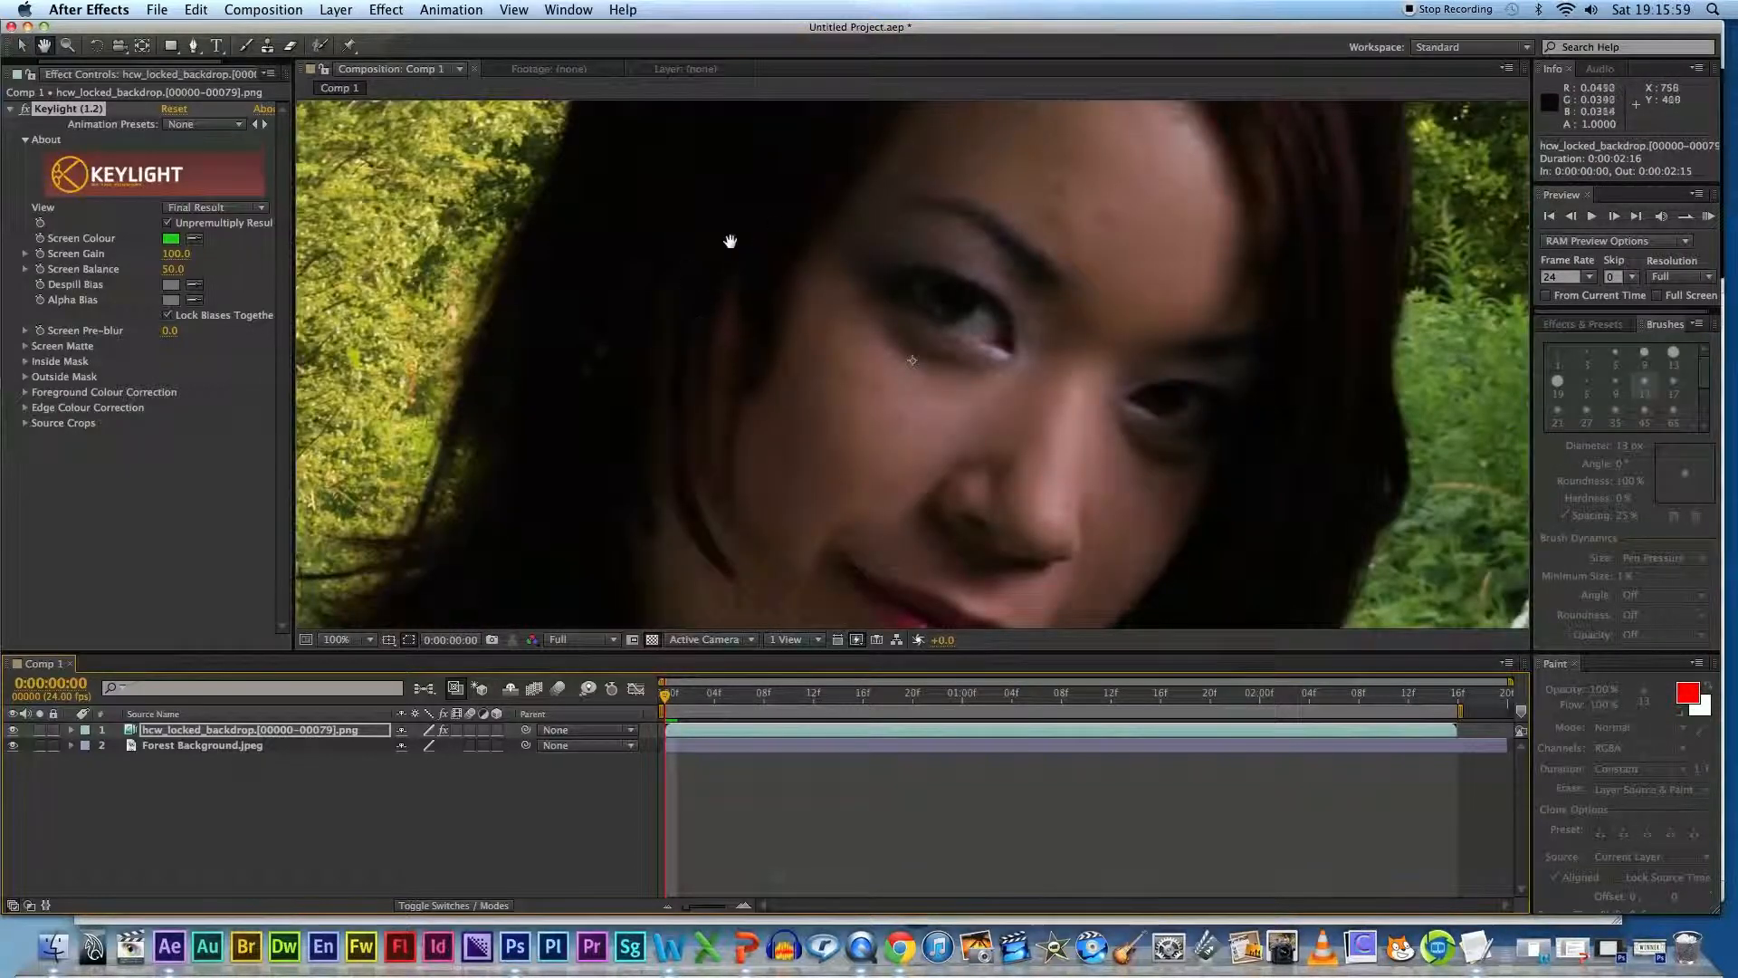
left_click_drag(621, 295, 888, 241)
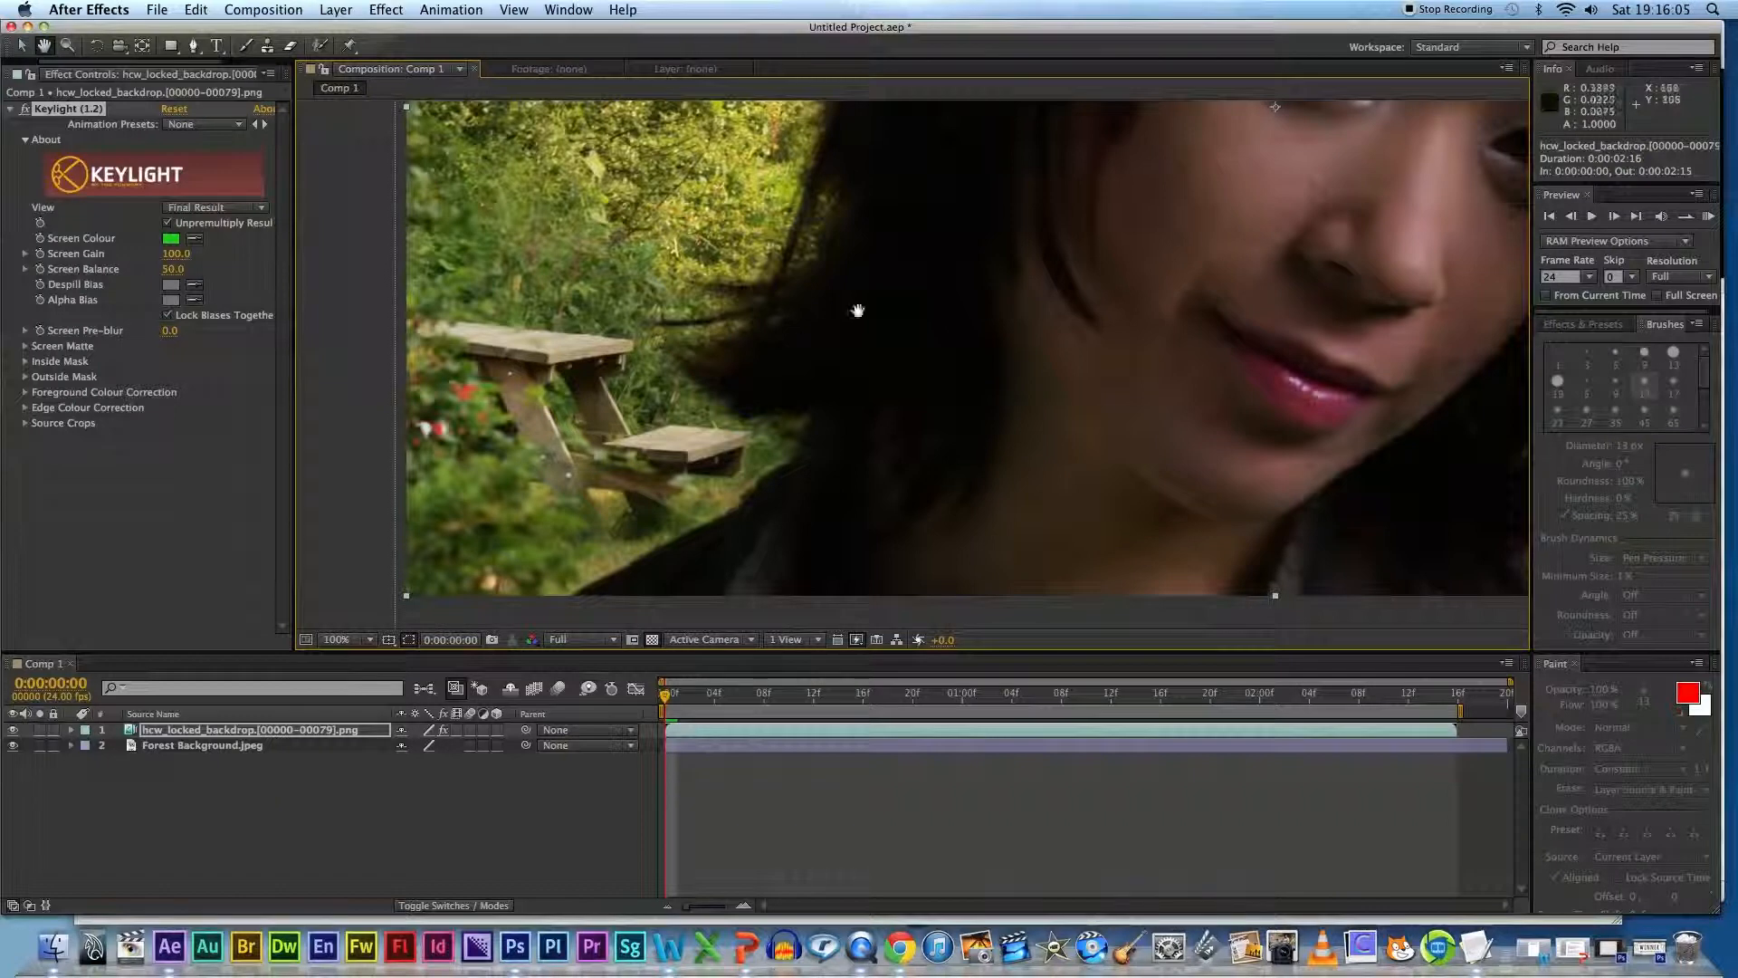
left_click_drag(1014, 395, 834, 447)
scroll(885, 350, "down", 4)
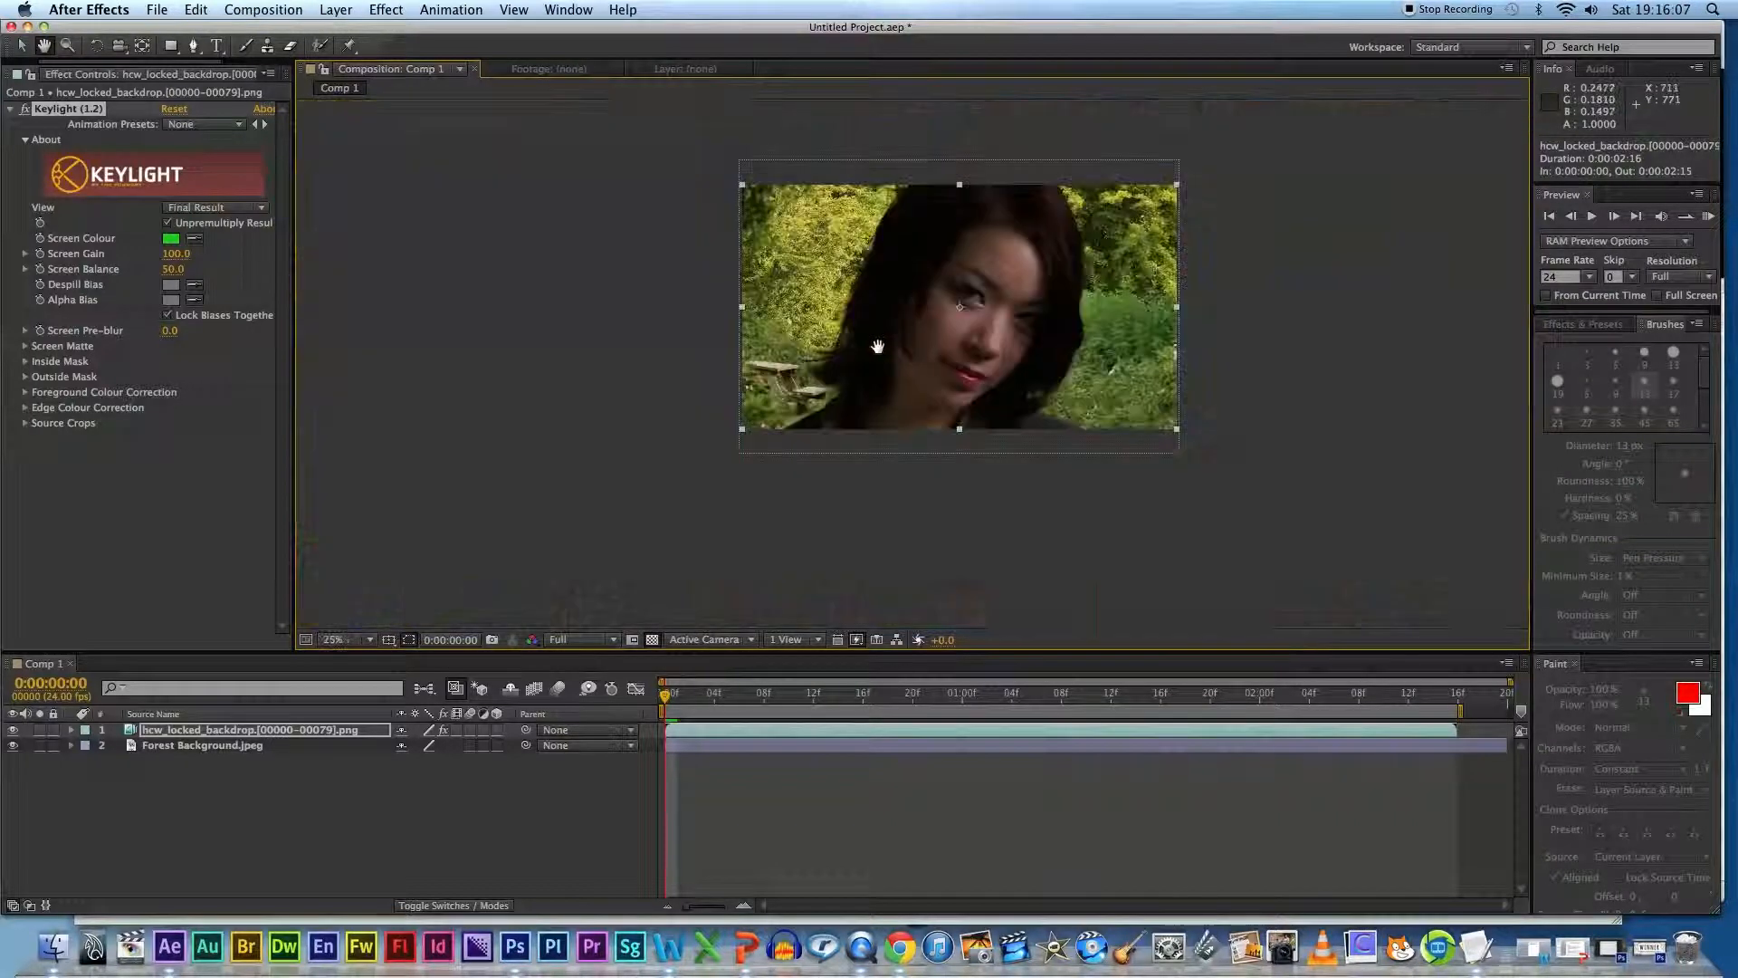
scroll(885, 349, "up", 2)
left_click_drag(895, 269, 834, 374)
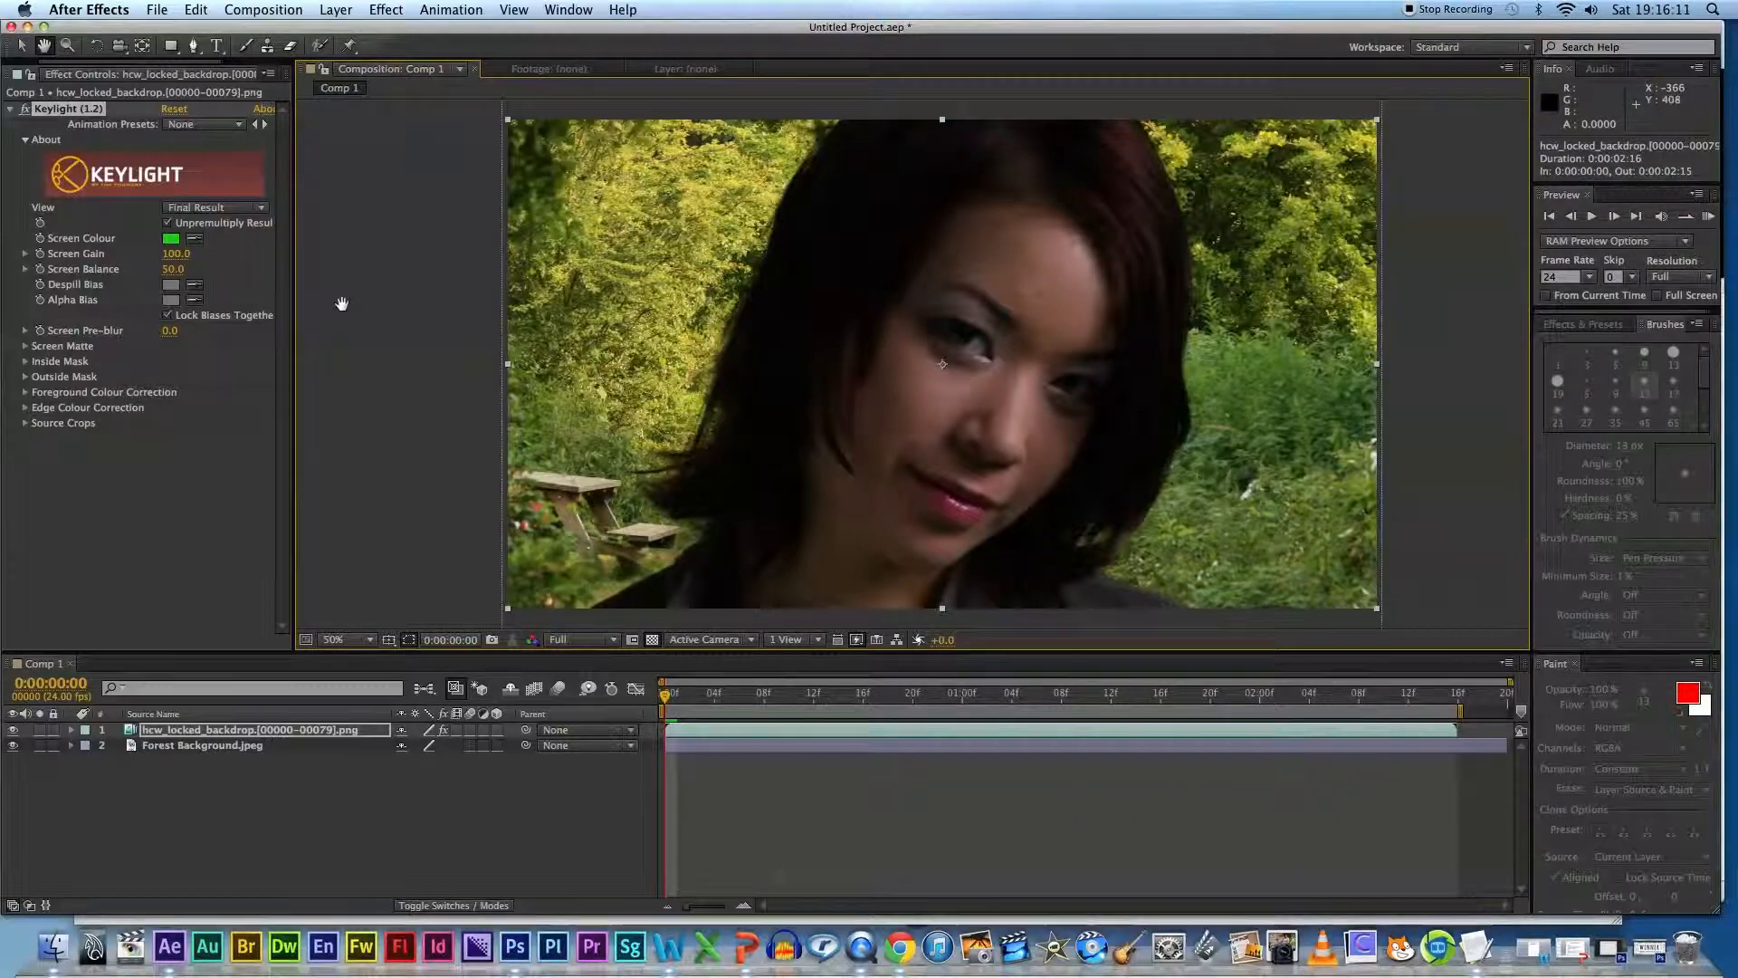
Step: Undock the Tools panel, group it with the Effect Controls and close it
left_click(215, 214)
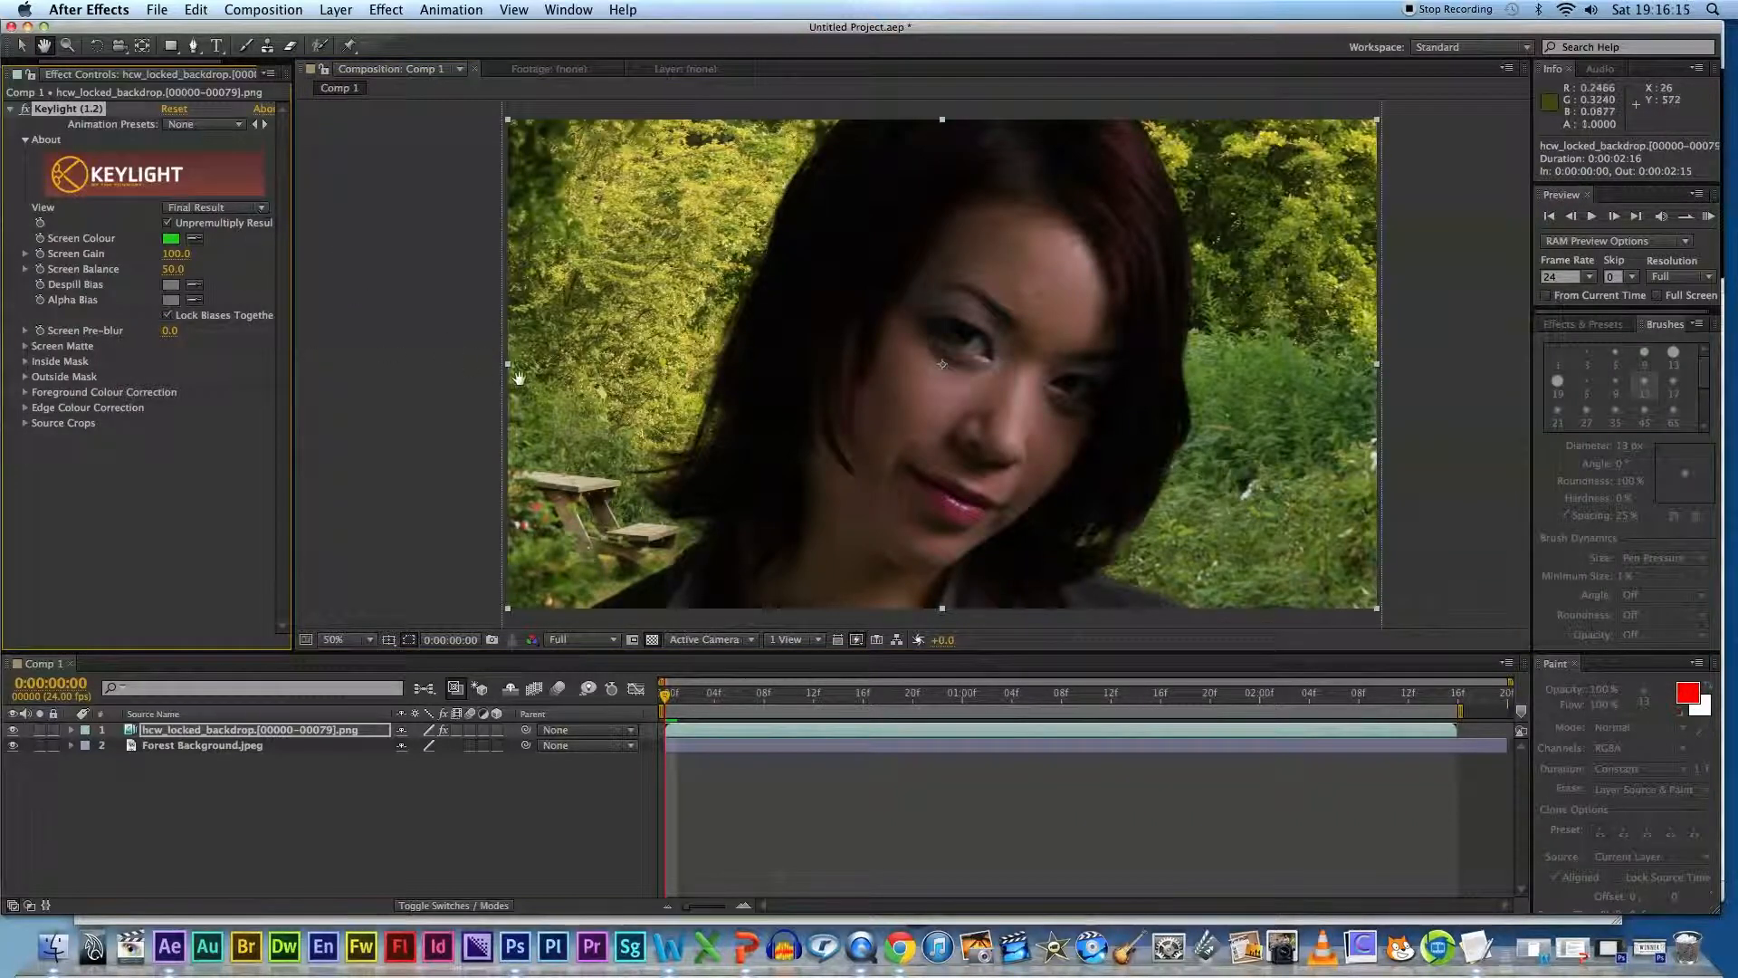
left_click_drag(7, 48, 37, 37)
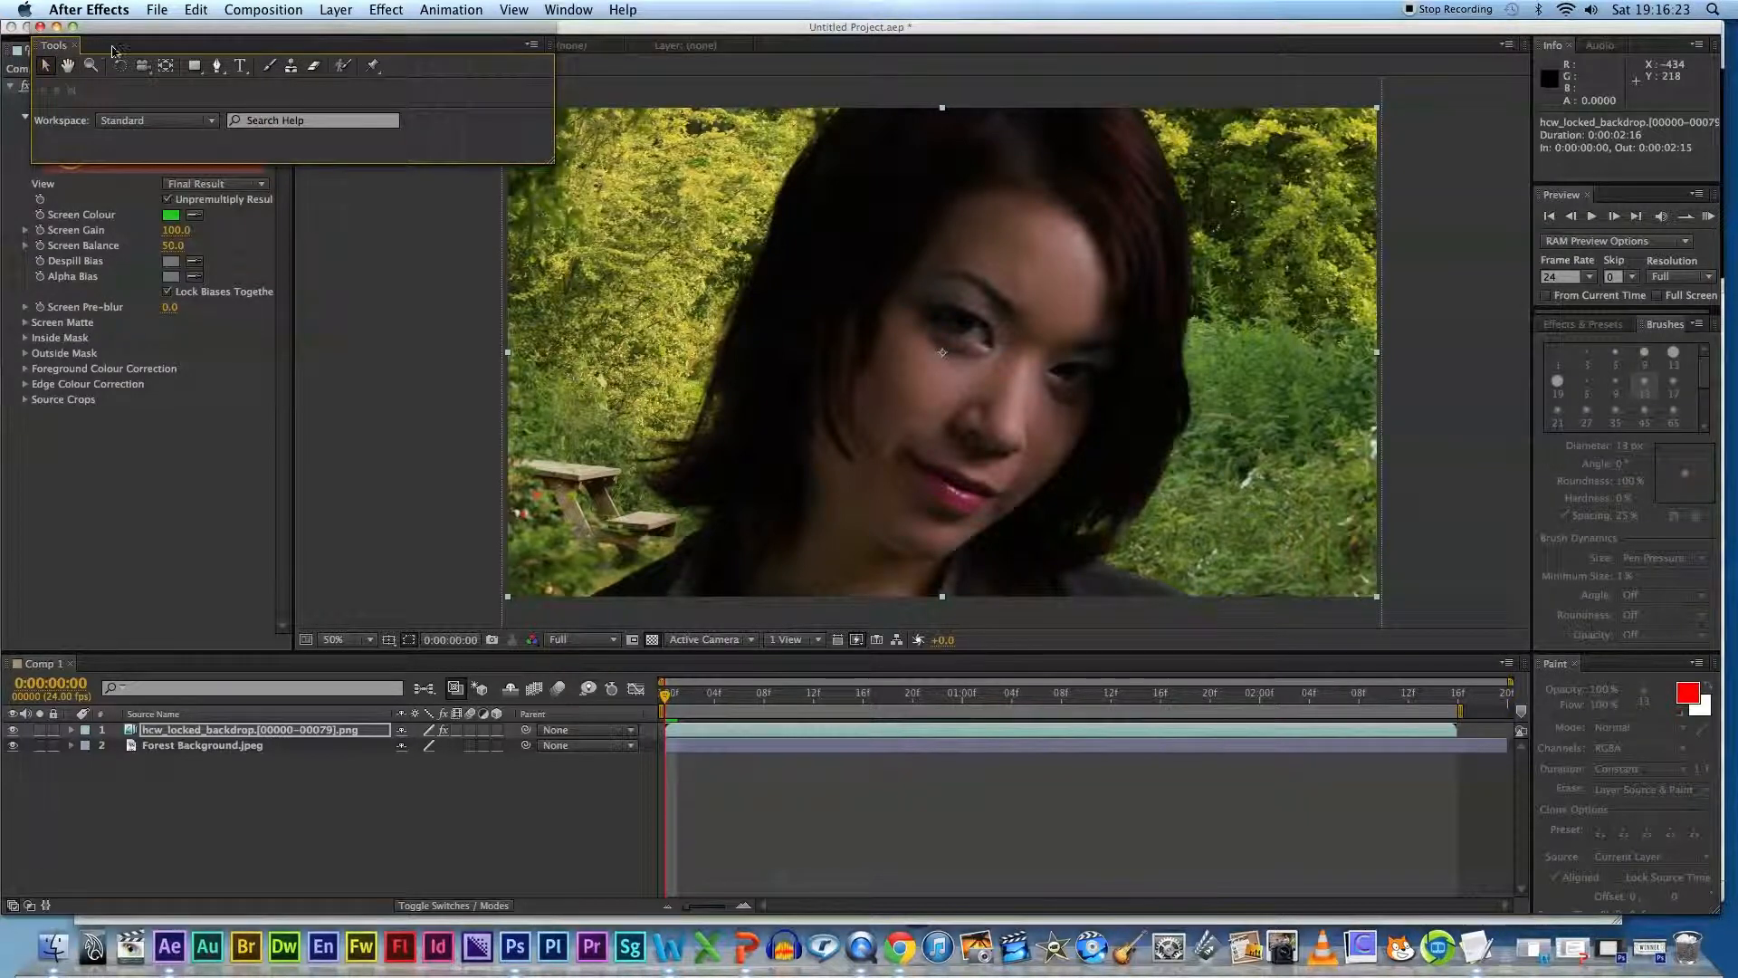
left_click_drag(56, 52, 181, 186)
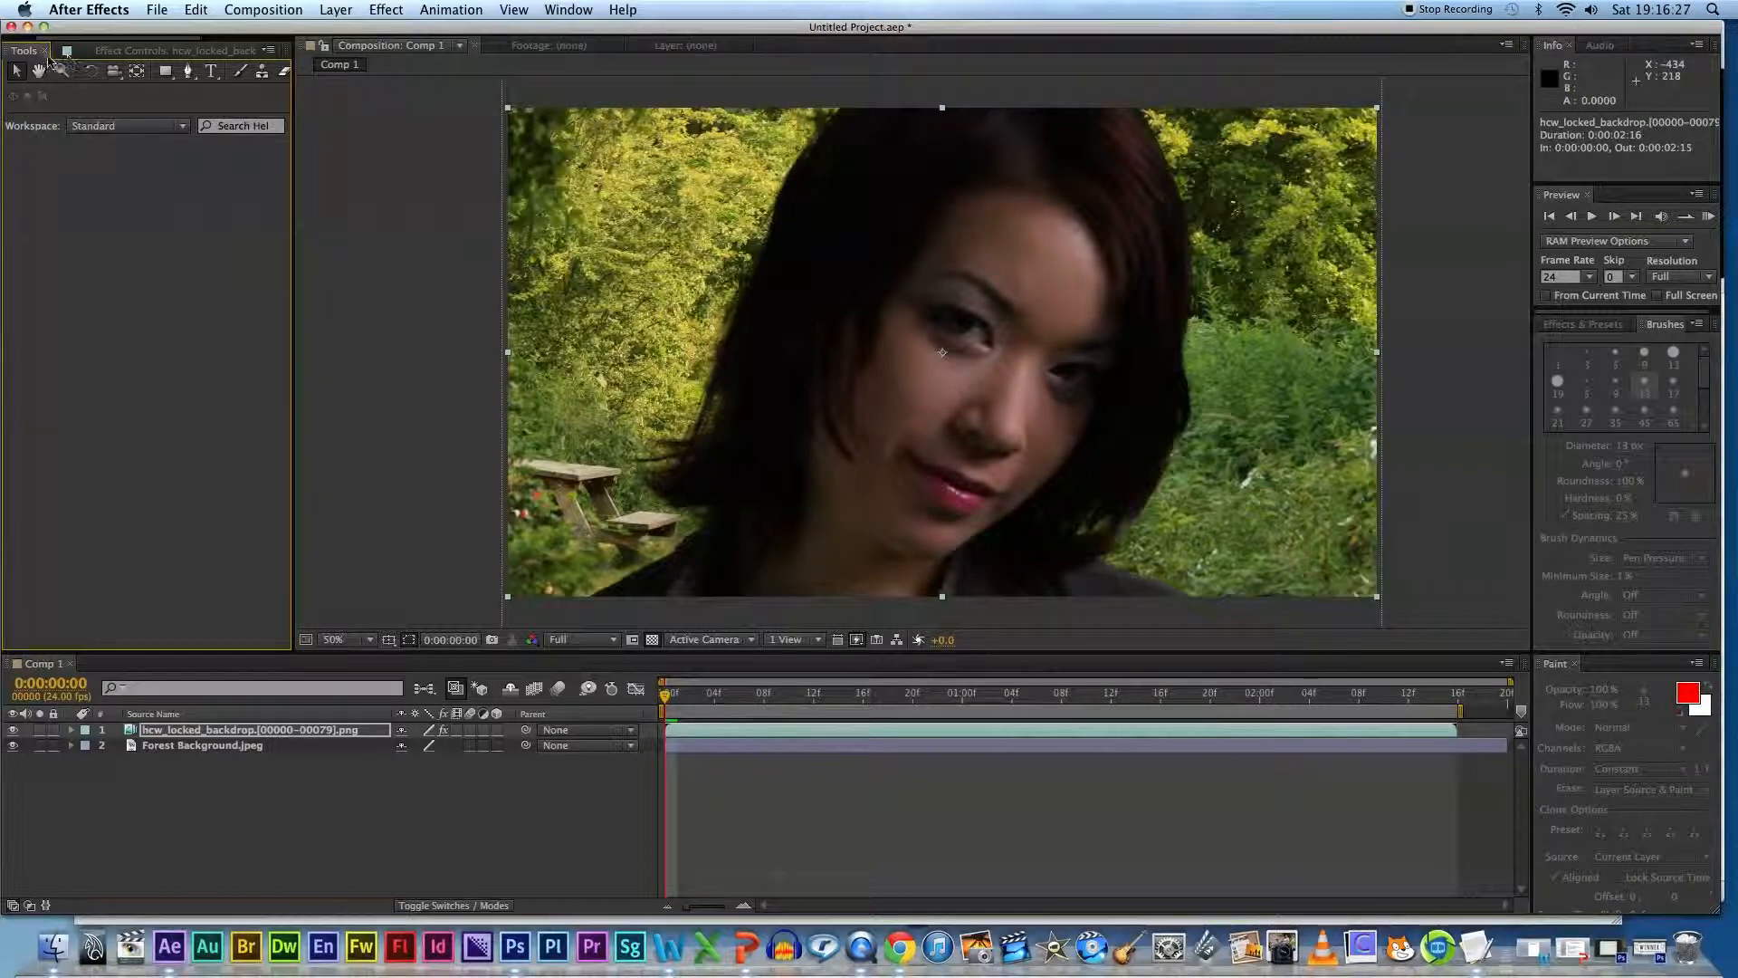
left_click(43, 52)
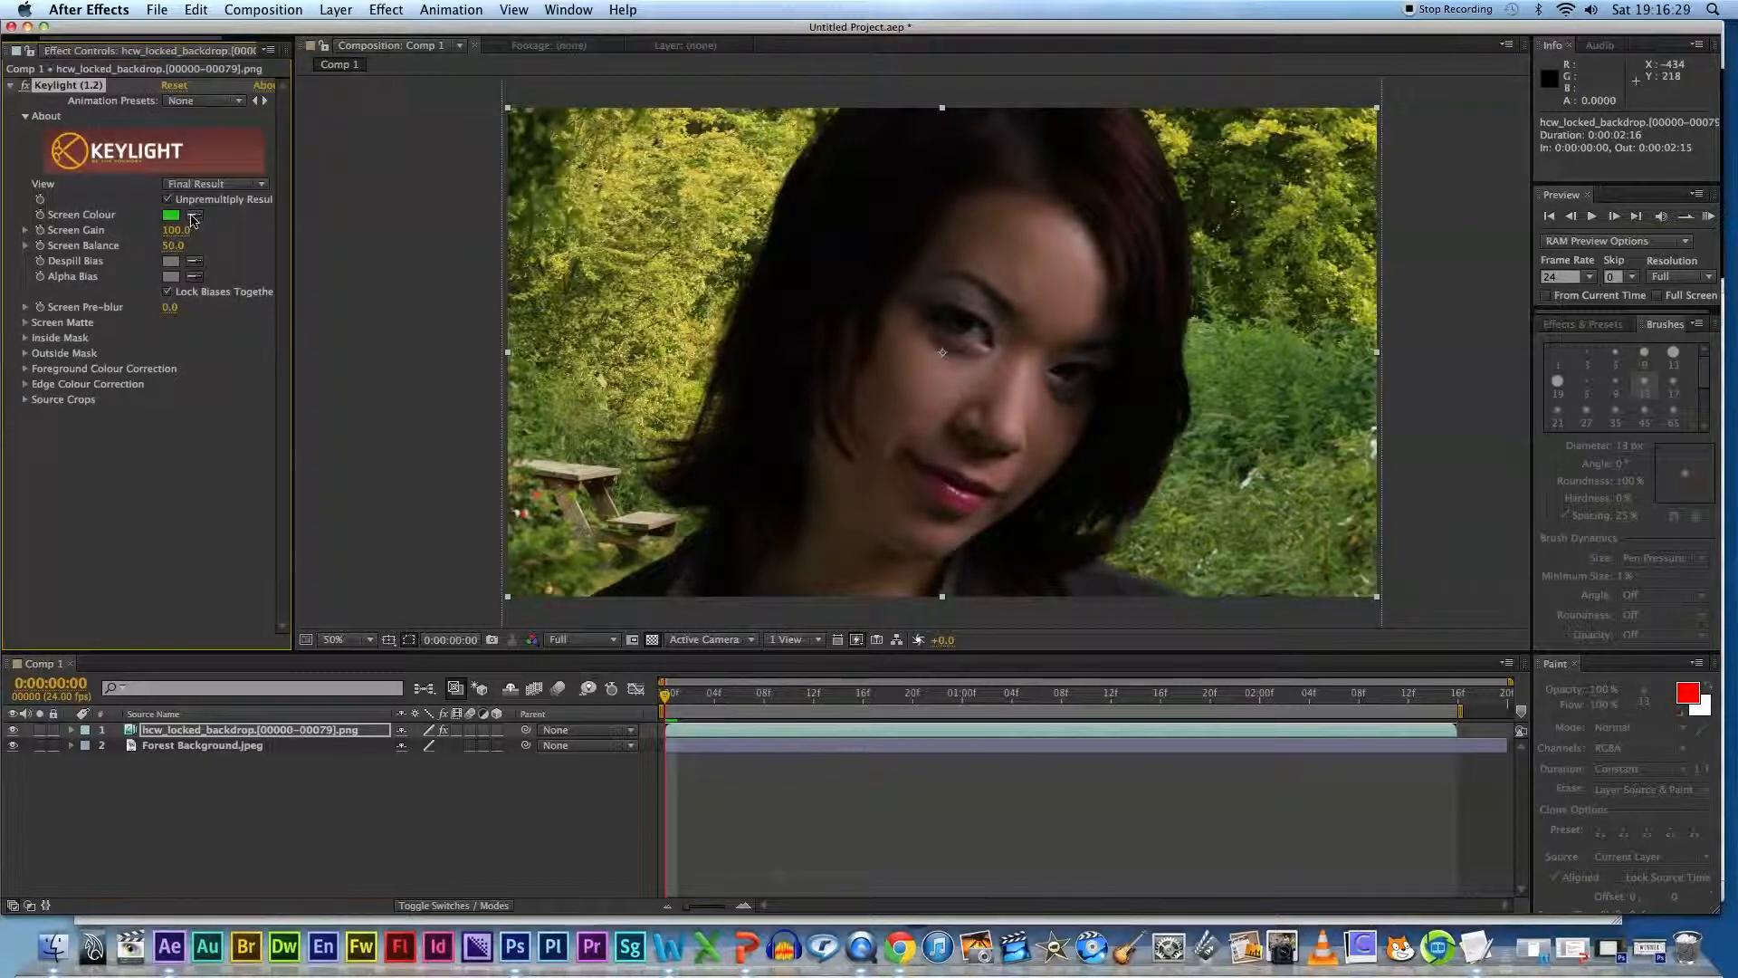
Step: Compare the original plate with the key by switching Keylight's view to Source and back to Final Result
left_click(214, 186)
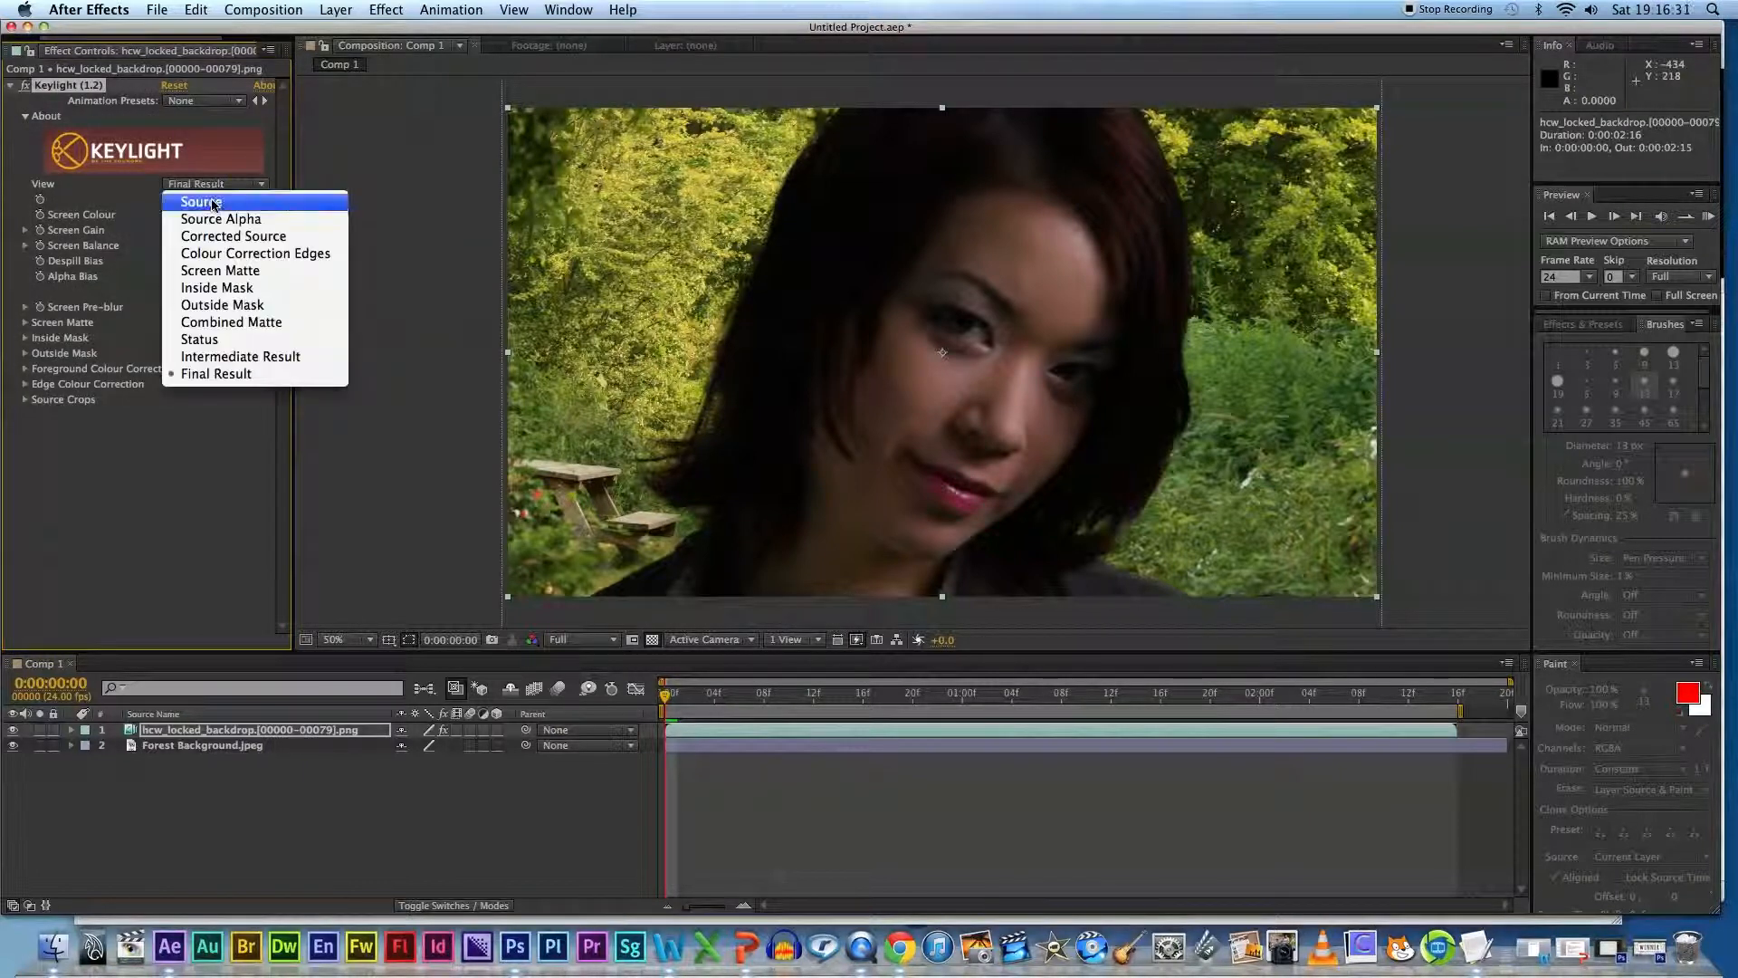
left_click(241, 196)
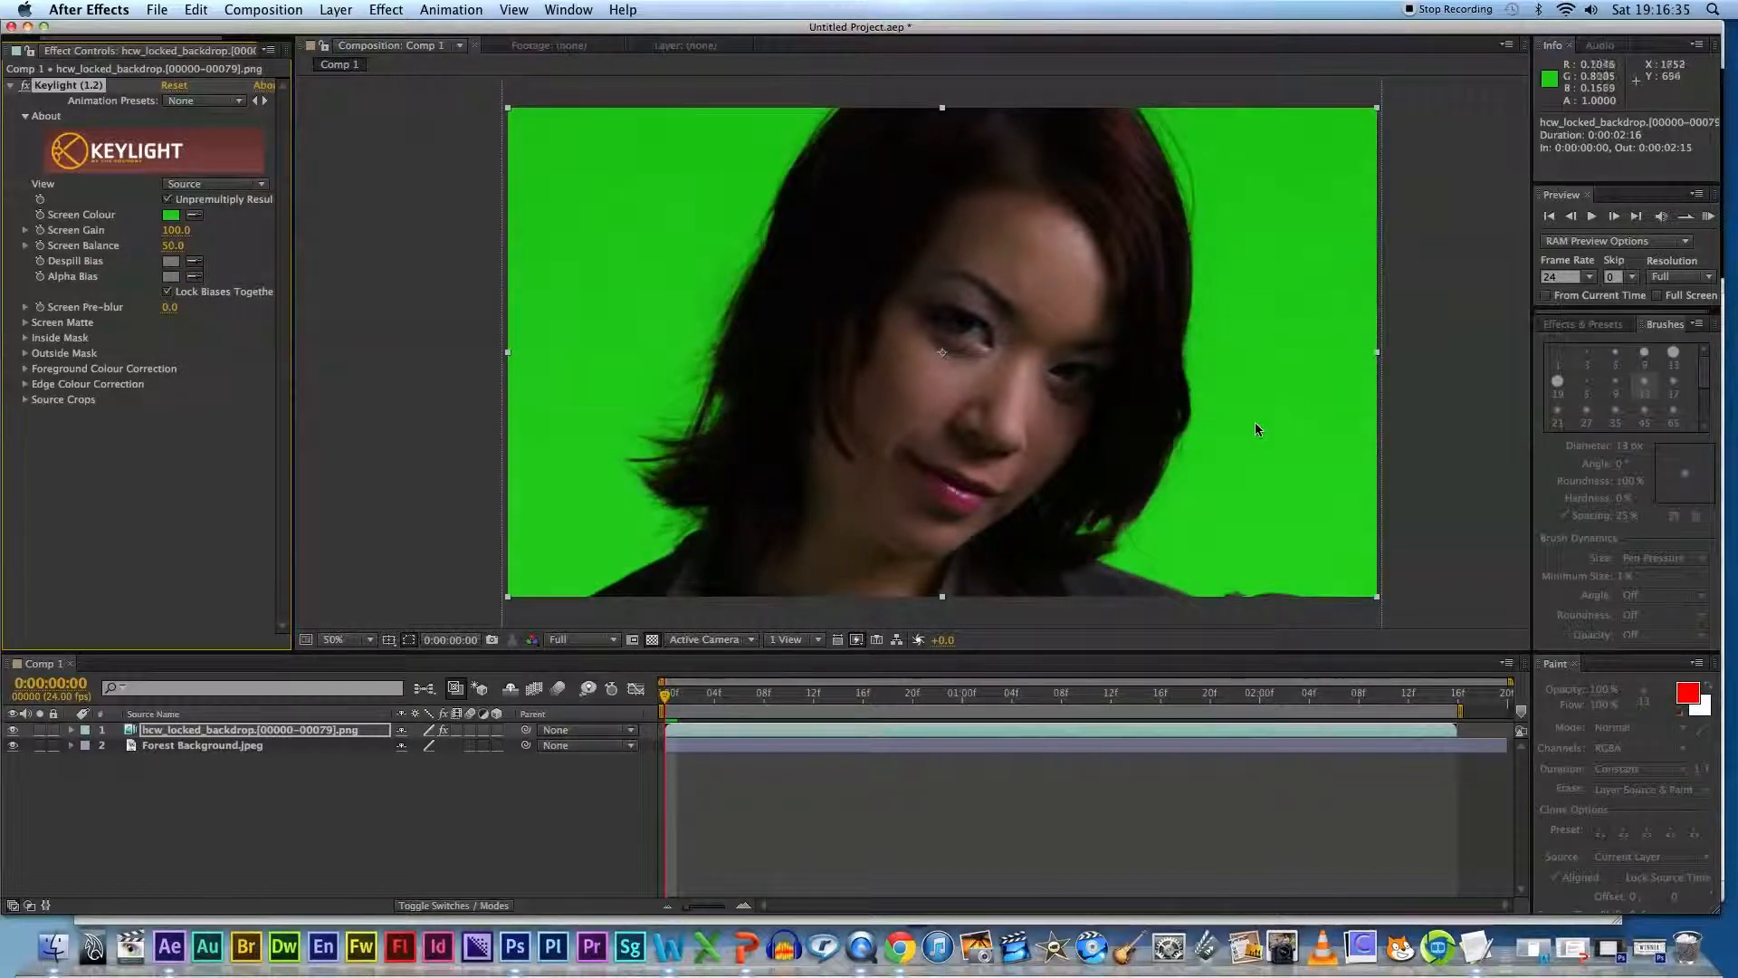
left_click(196, 184)
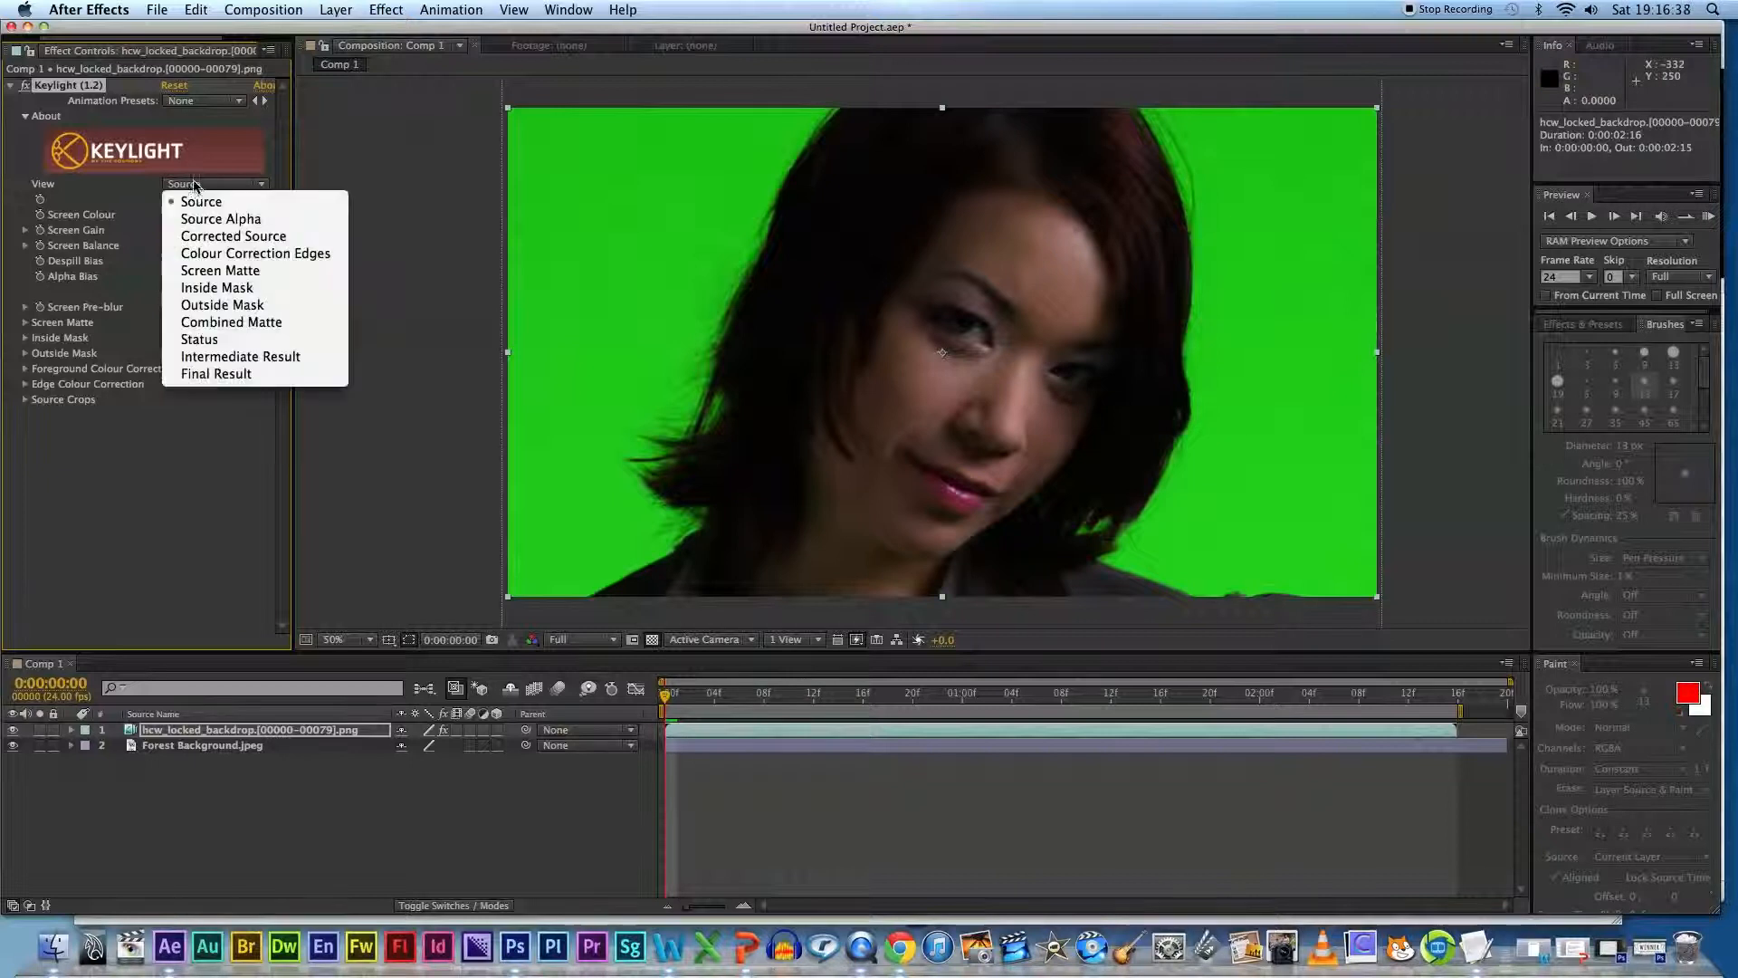
left_click(223, 373)
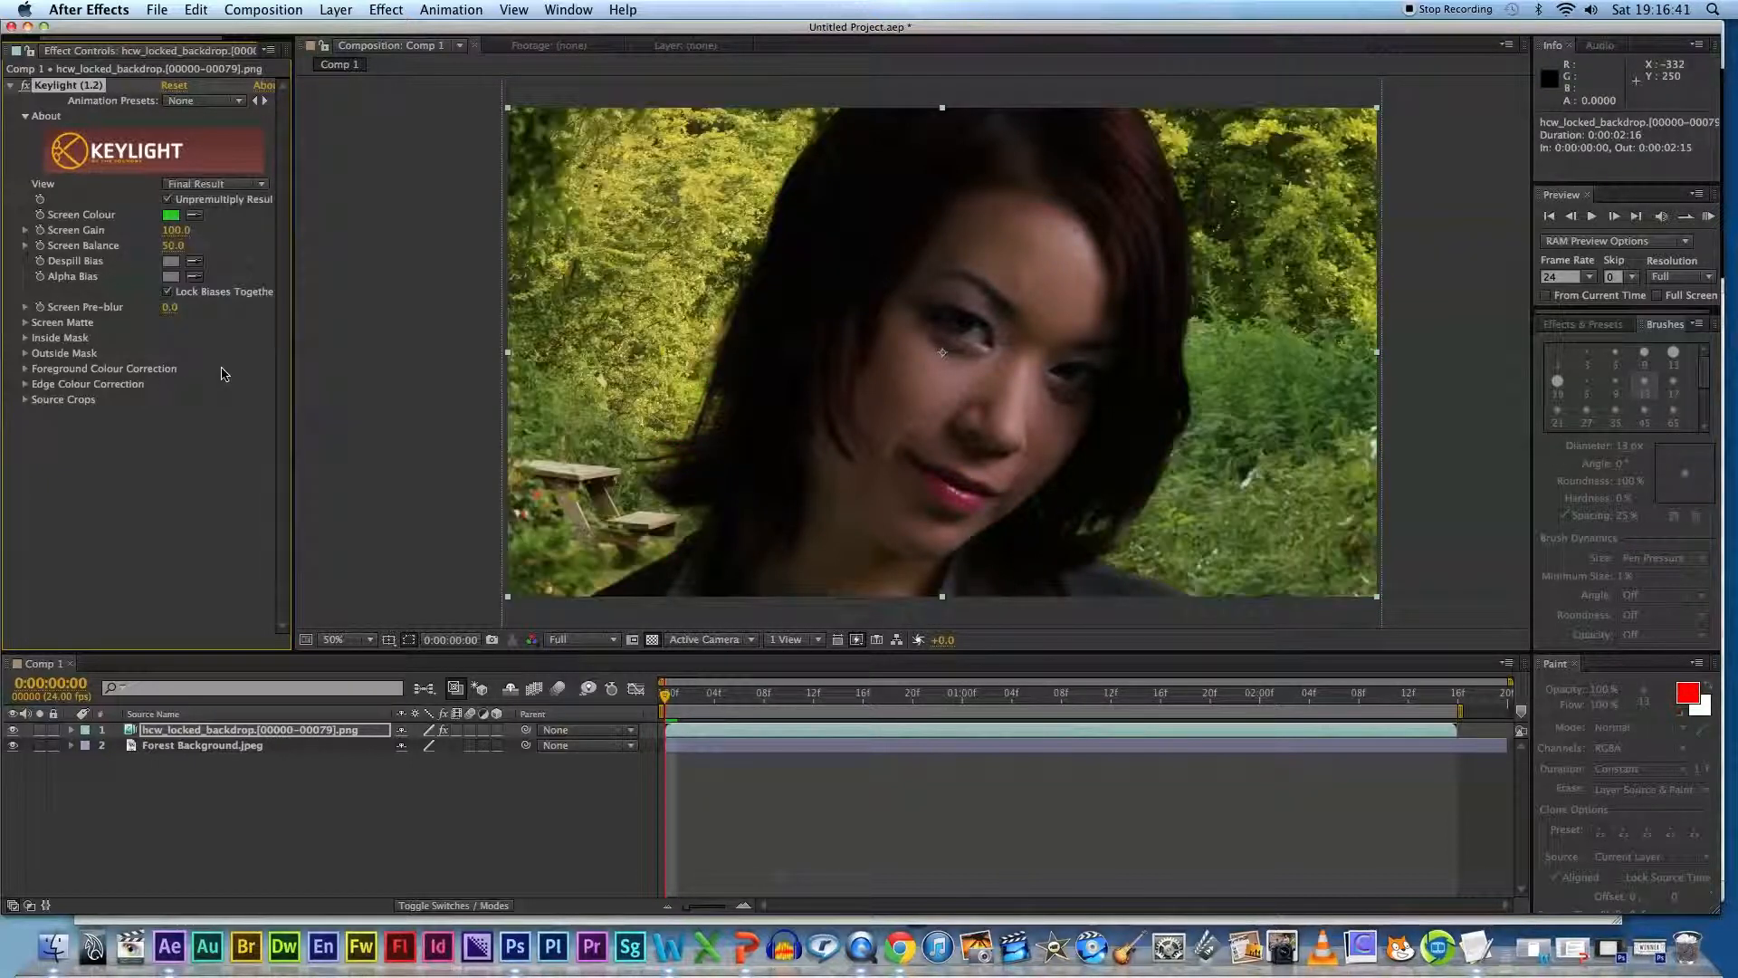
Step: Switch Keylight's view to Status and inspect the matte at 25% and 50% magnification
left_click(226, 185)
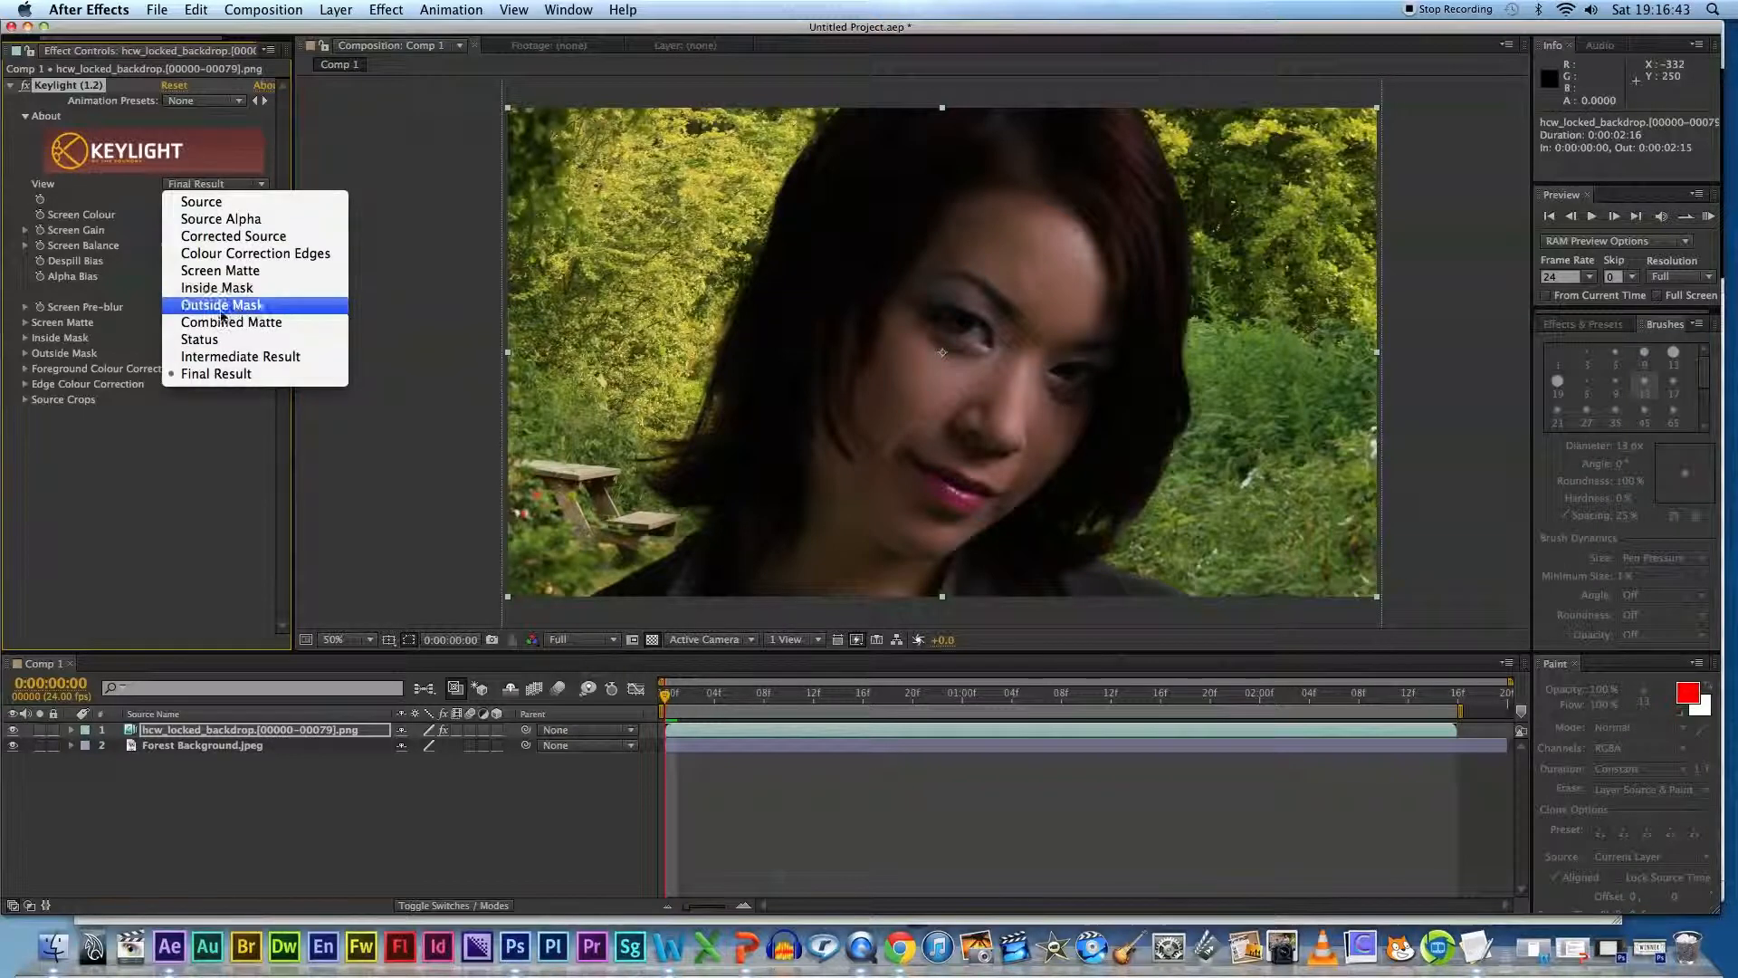
left_click(208, 339)
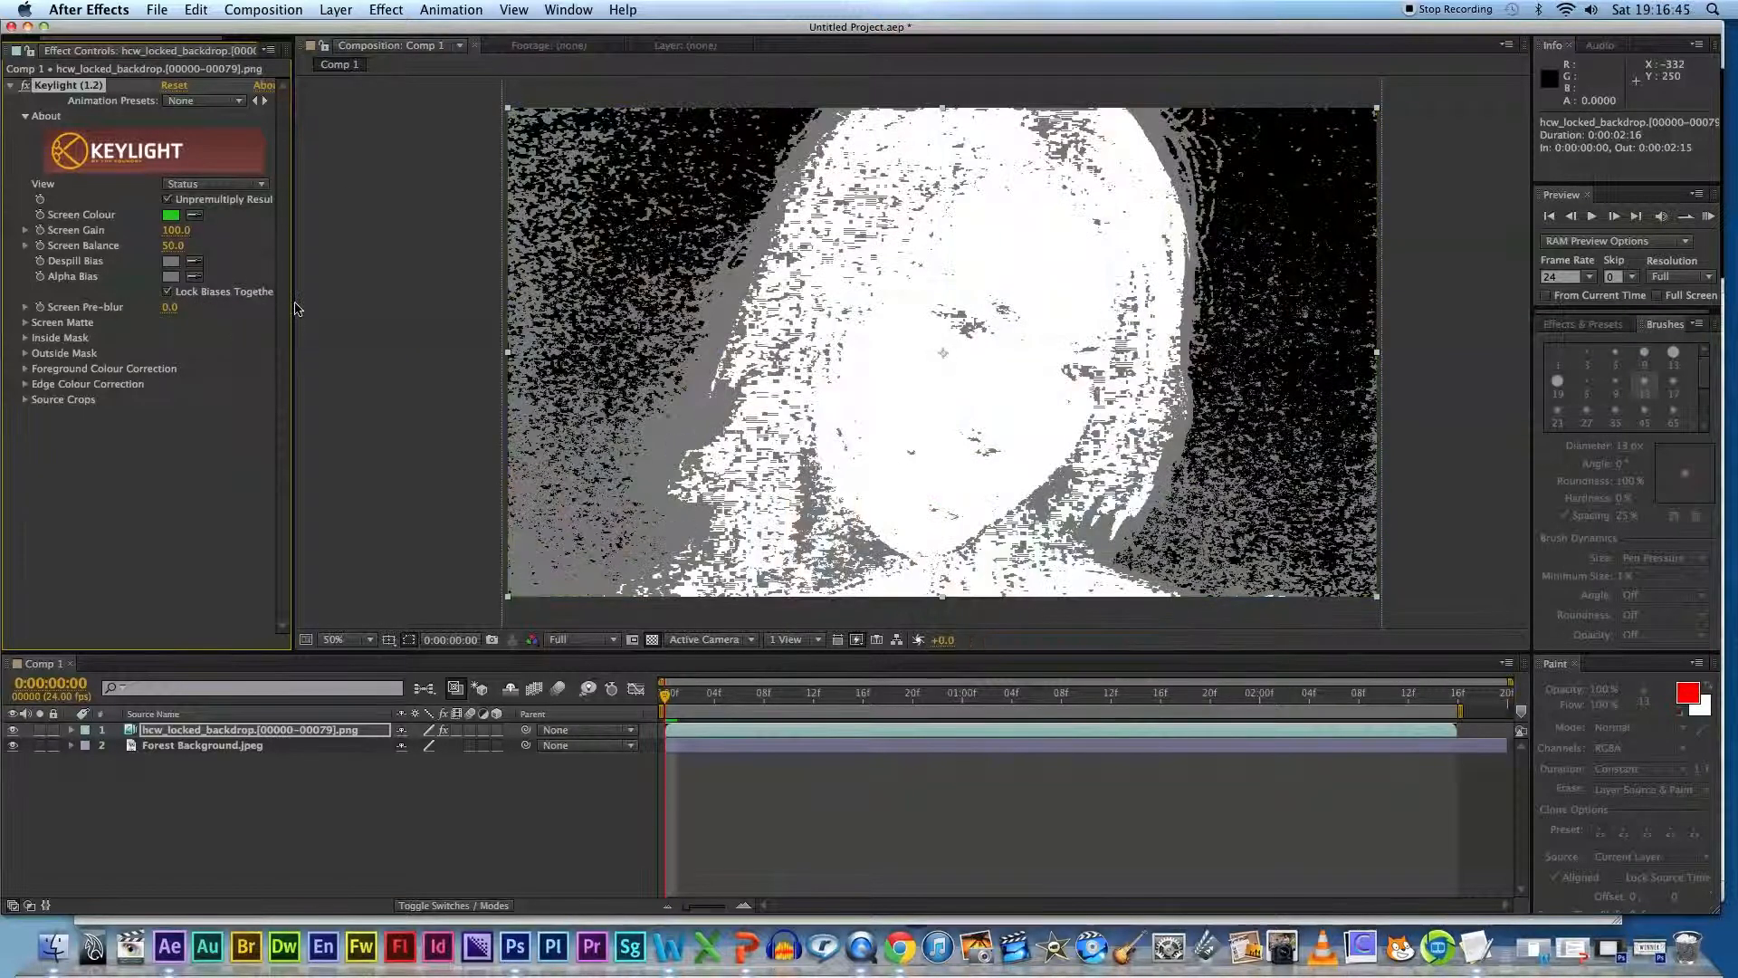
key("comma")
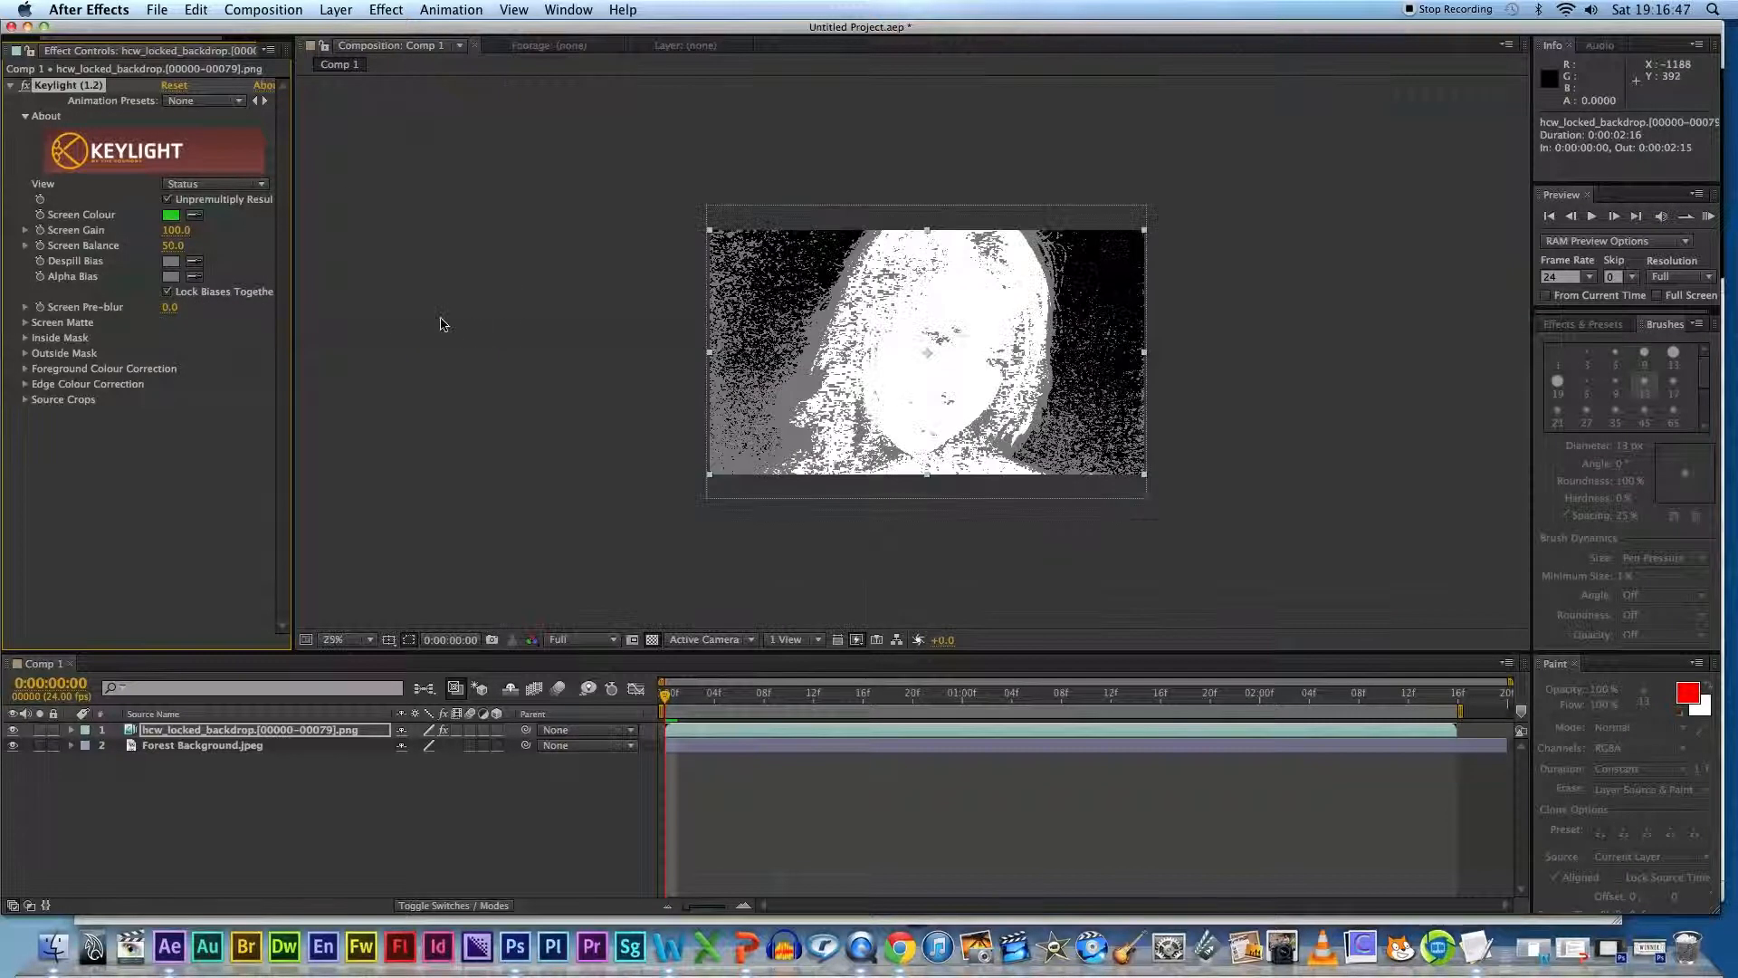
key("period")
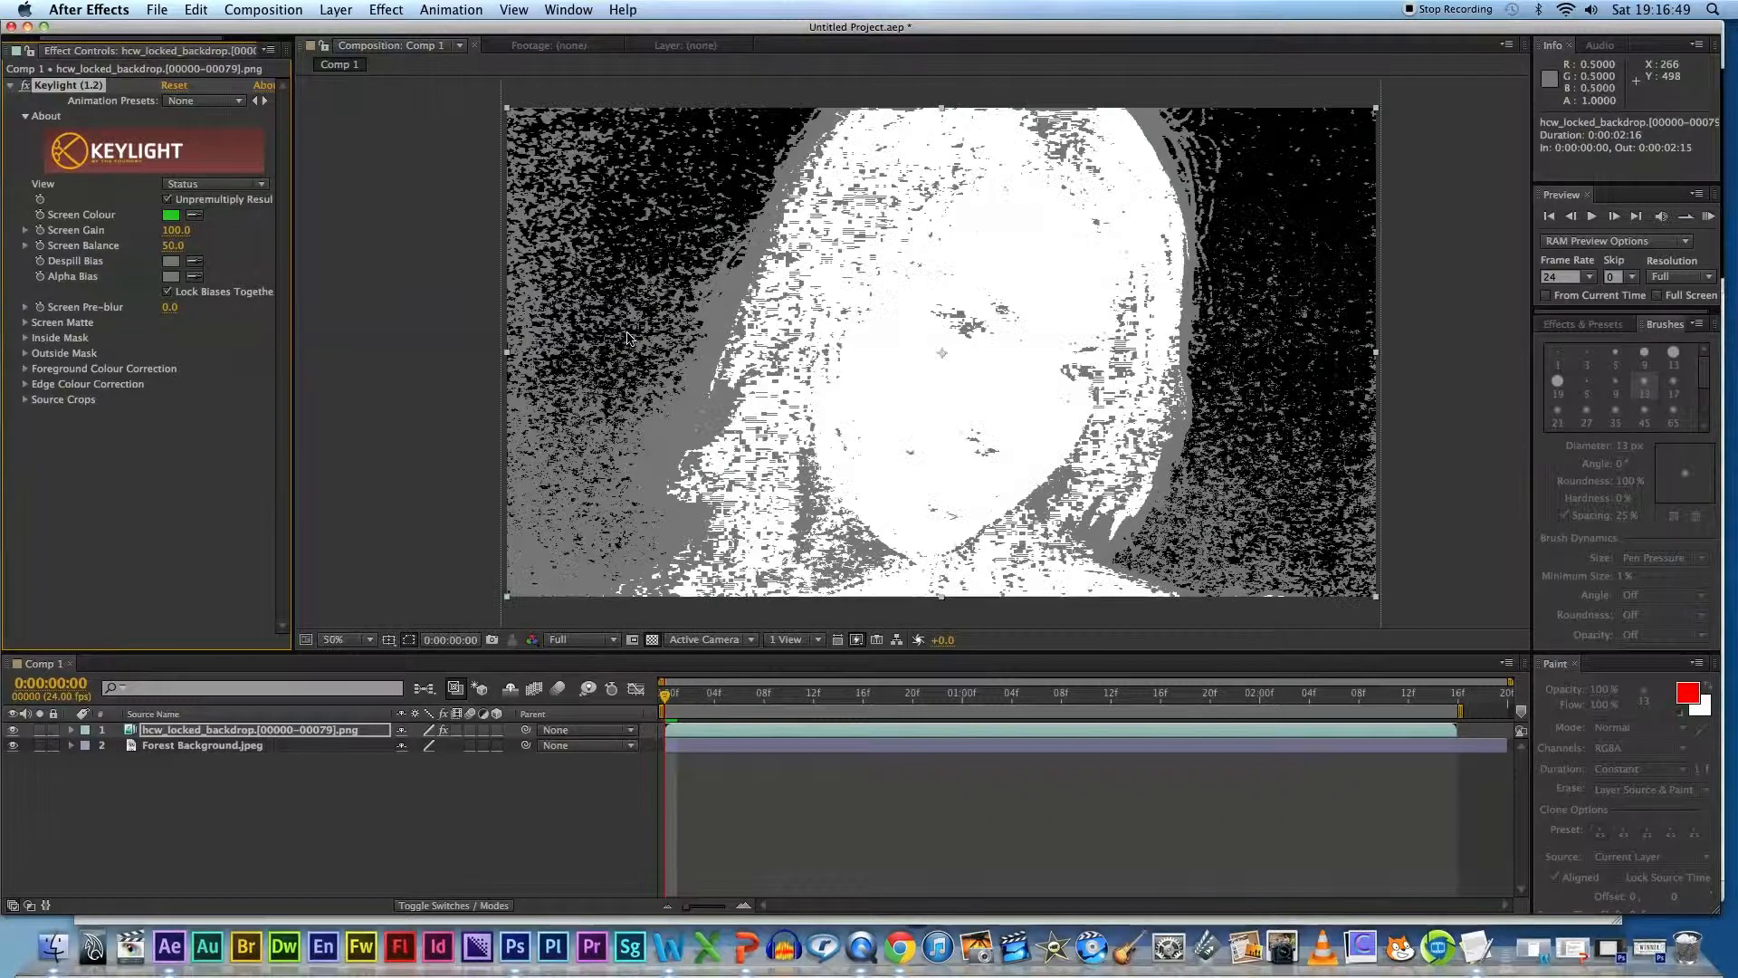
key("comma")
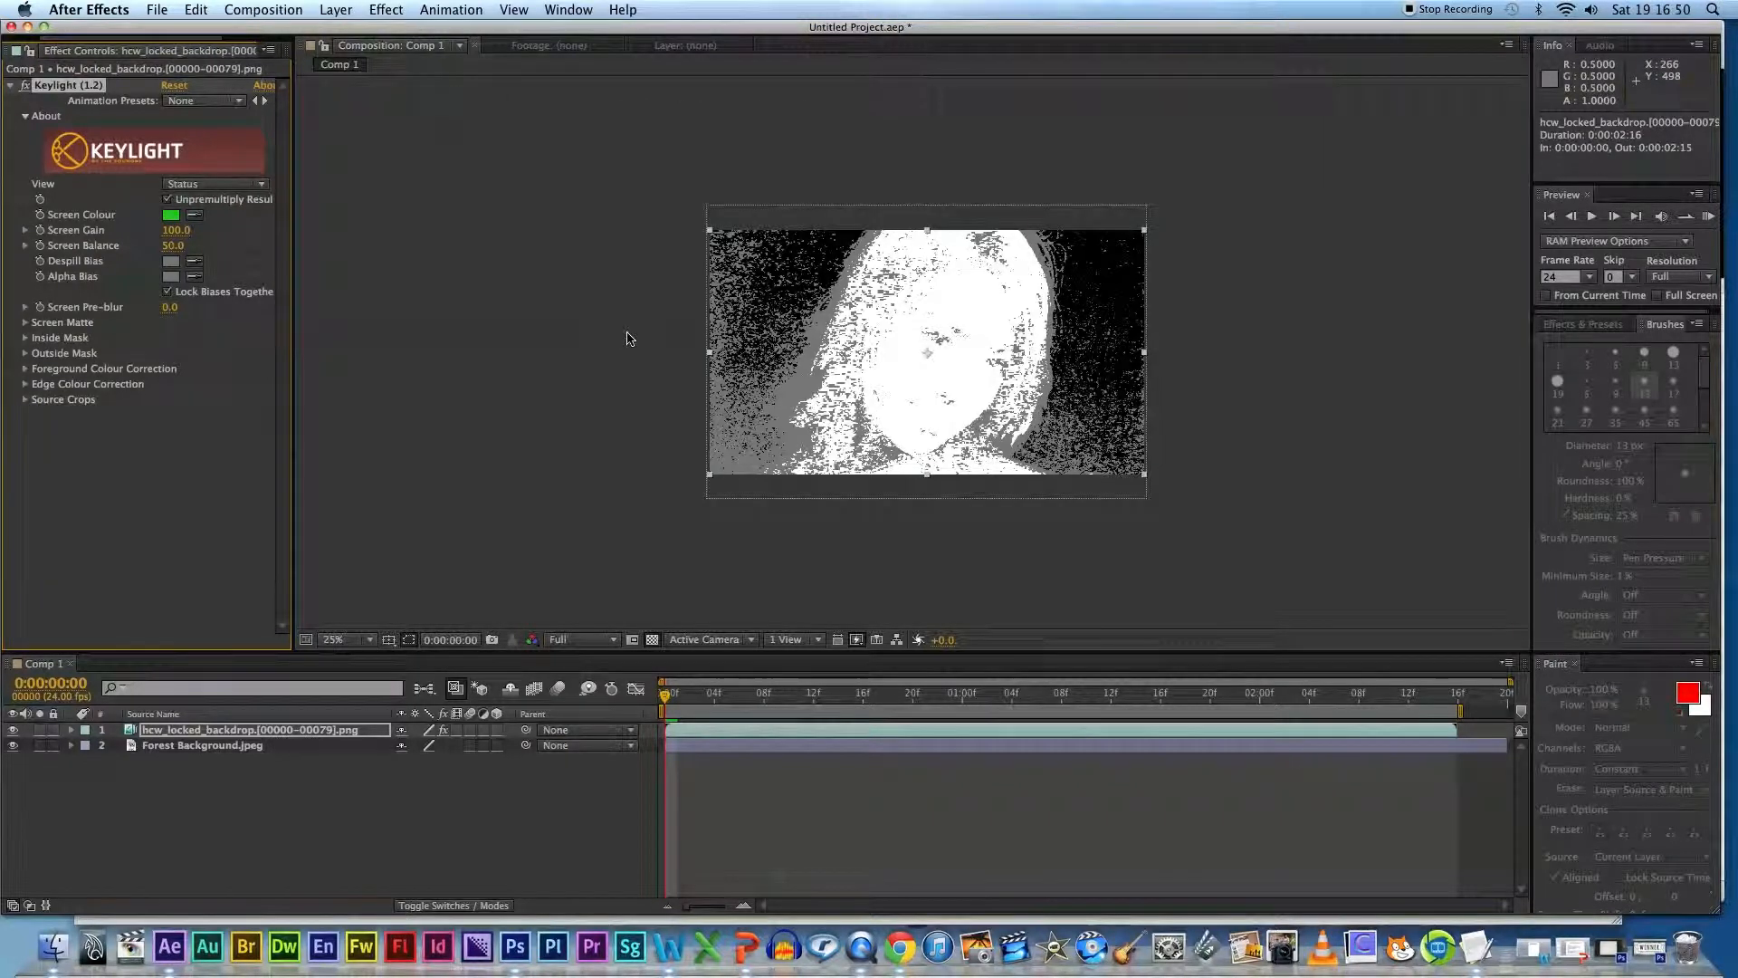
left_click(199, 185)
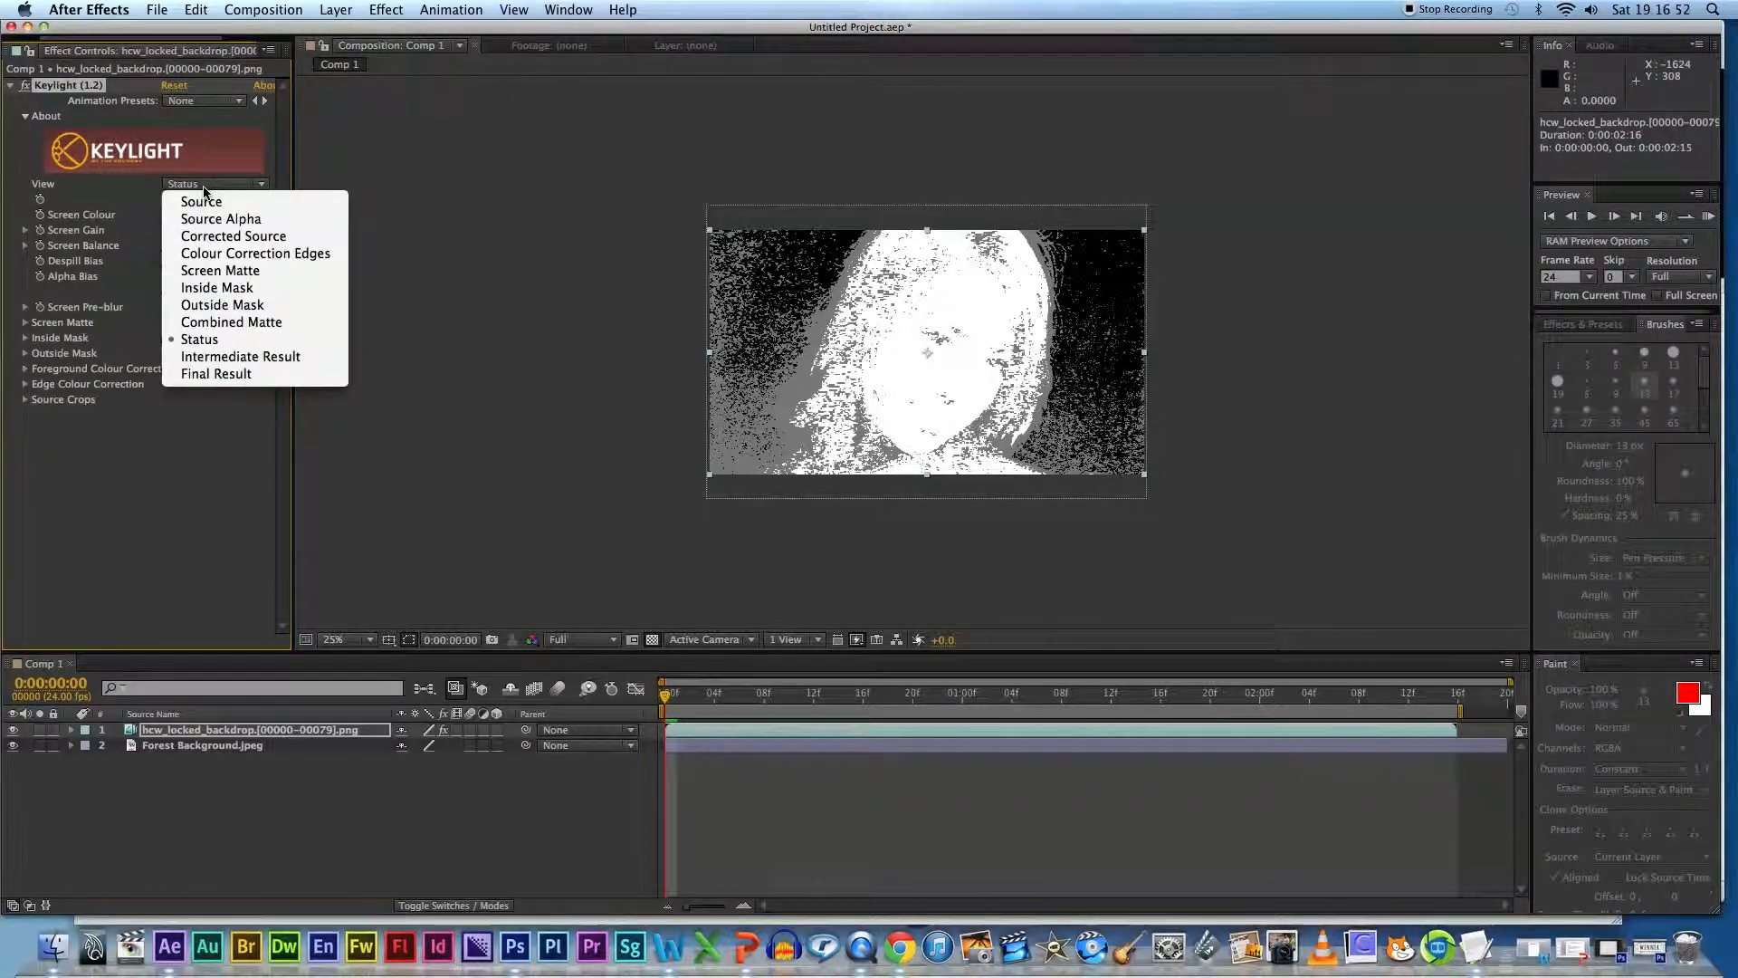
left_click(205, 339)
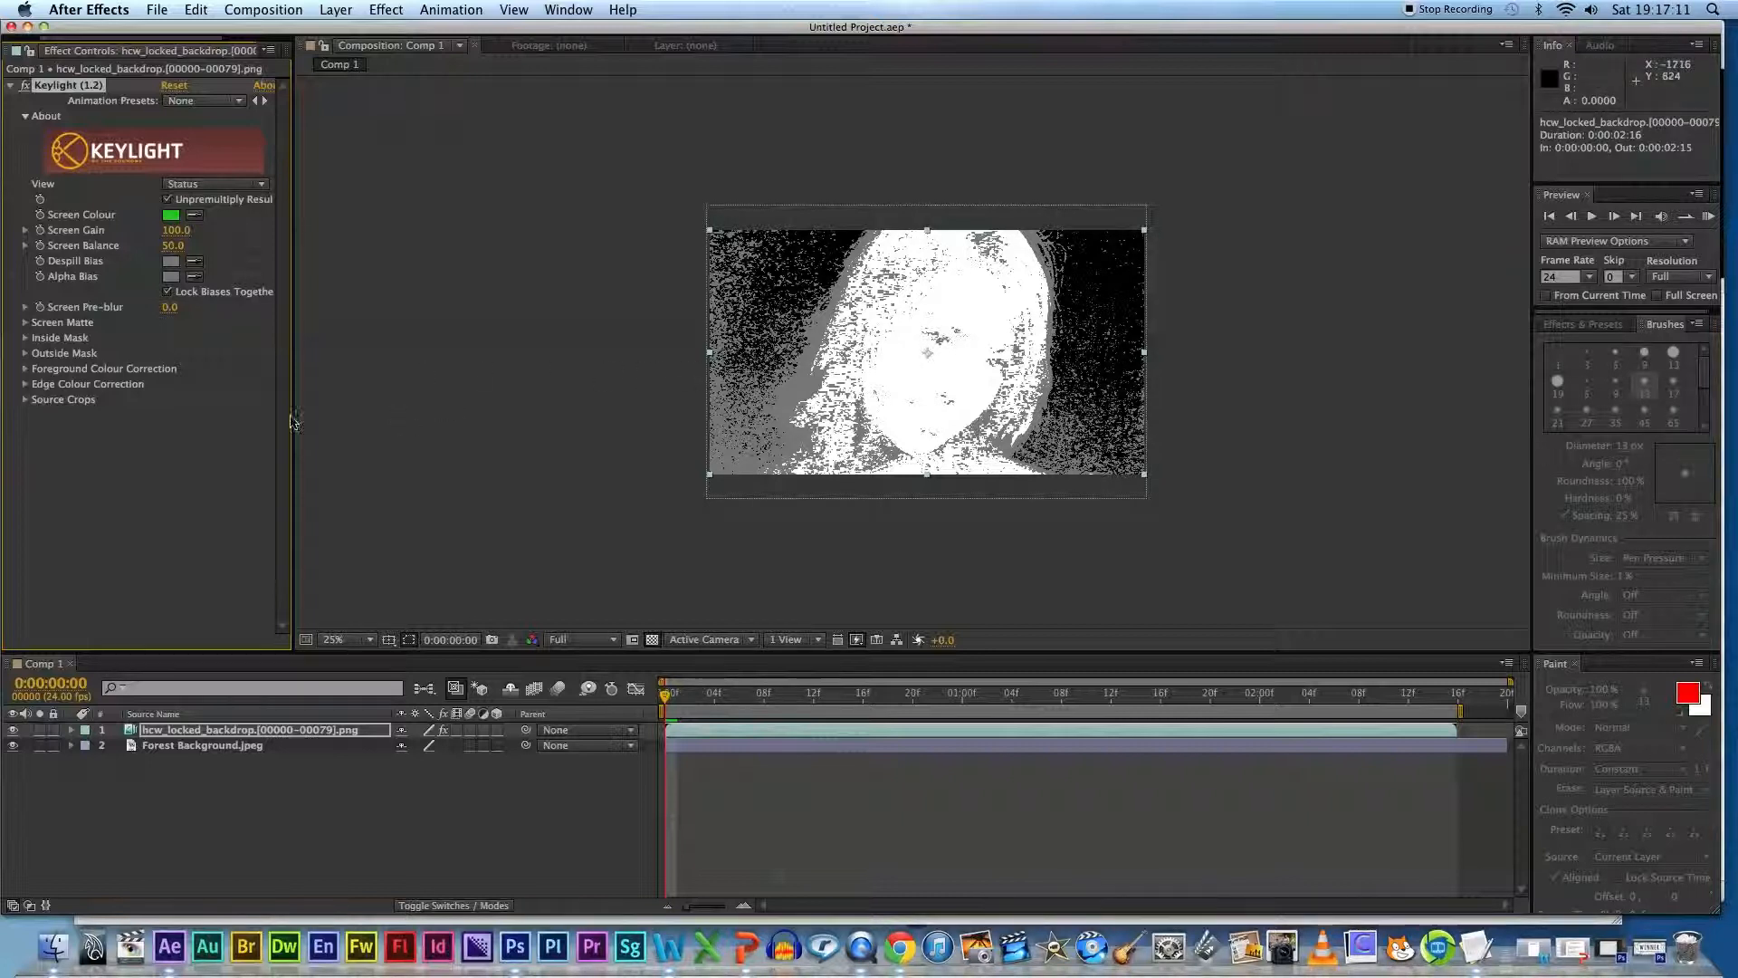
Step: Set Clip Black to 3.0 in Keylight's Screen Matte settings and return the view to Final Result
left_click(24, 322)
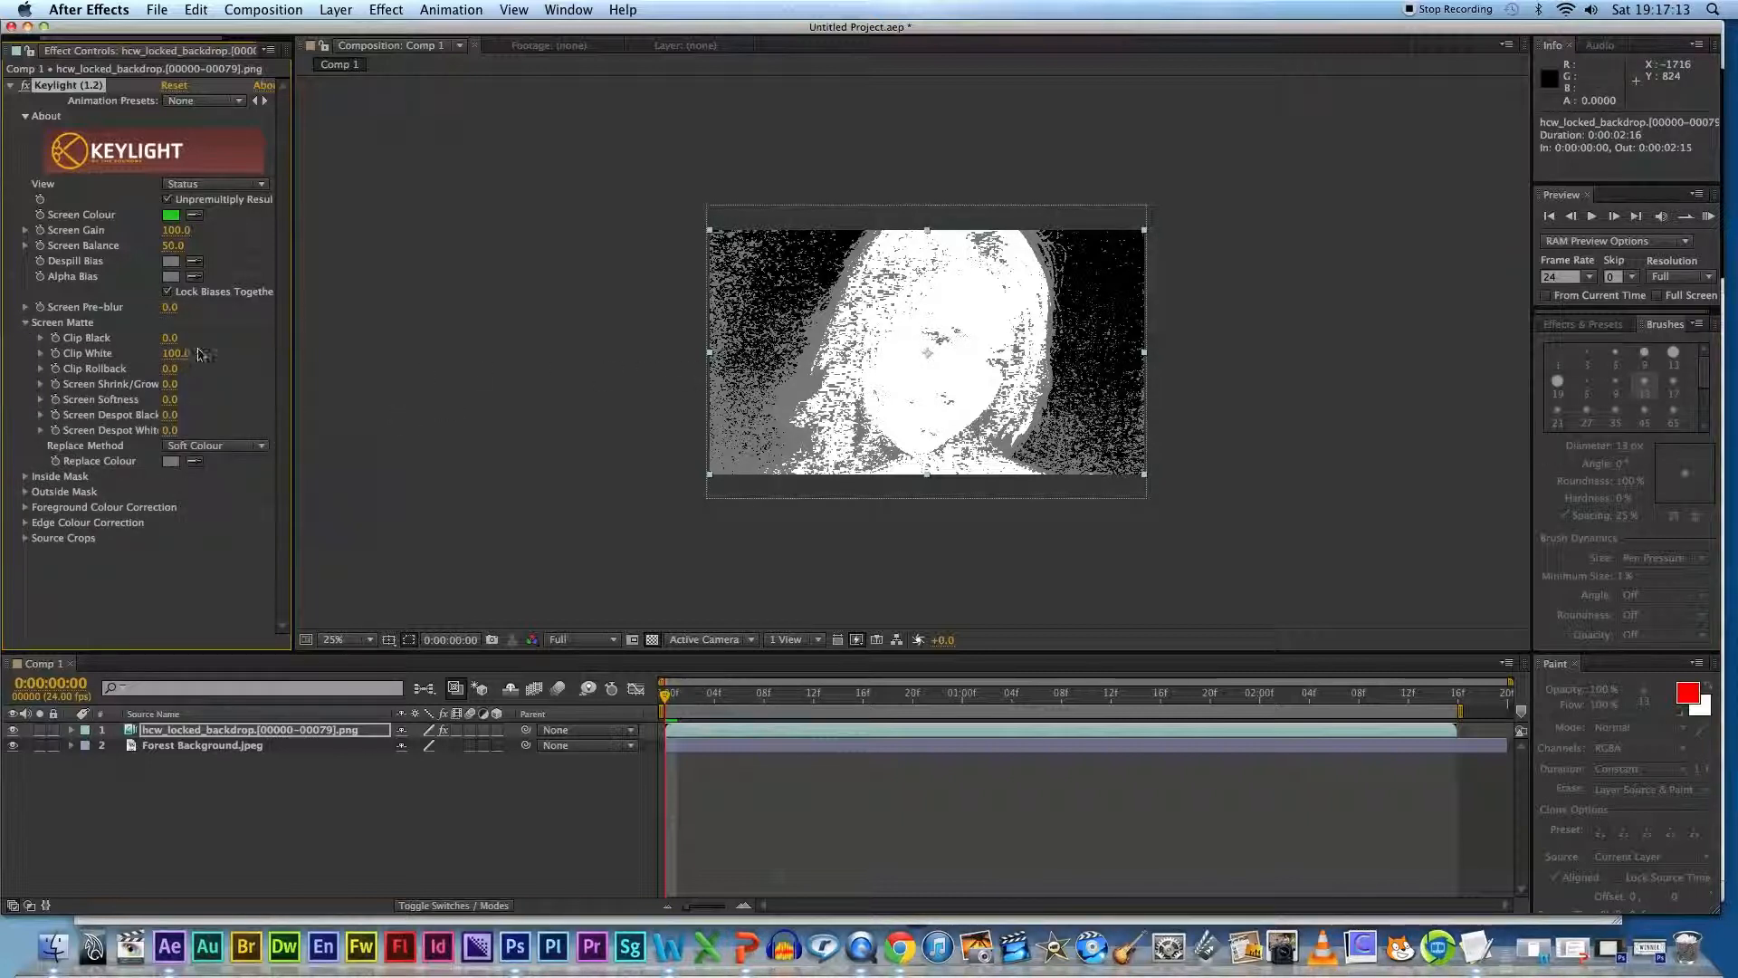
left_click_drag(174, 338, 172, 338)
left_click(201, 184)
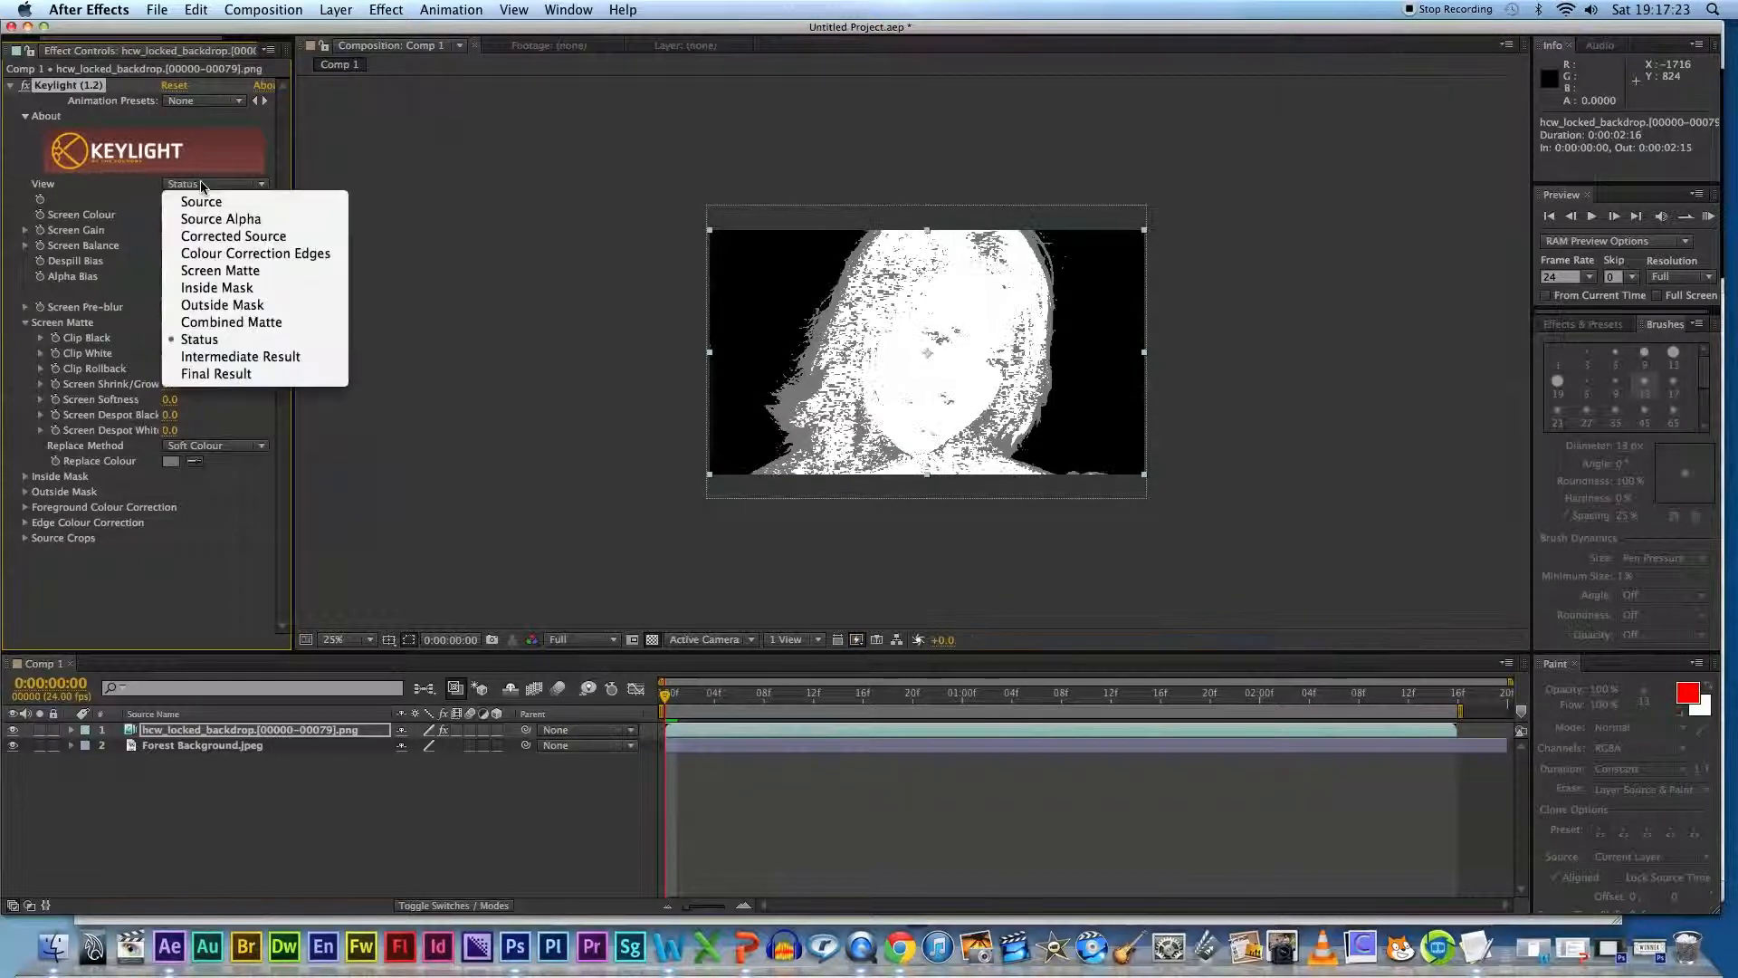
left_click(222, 374)
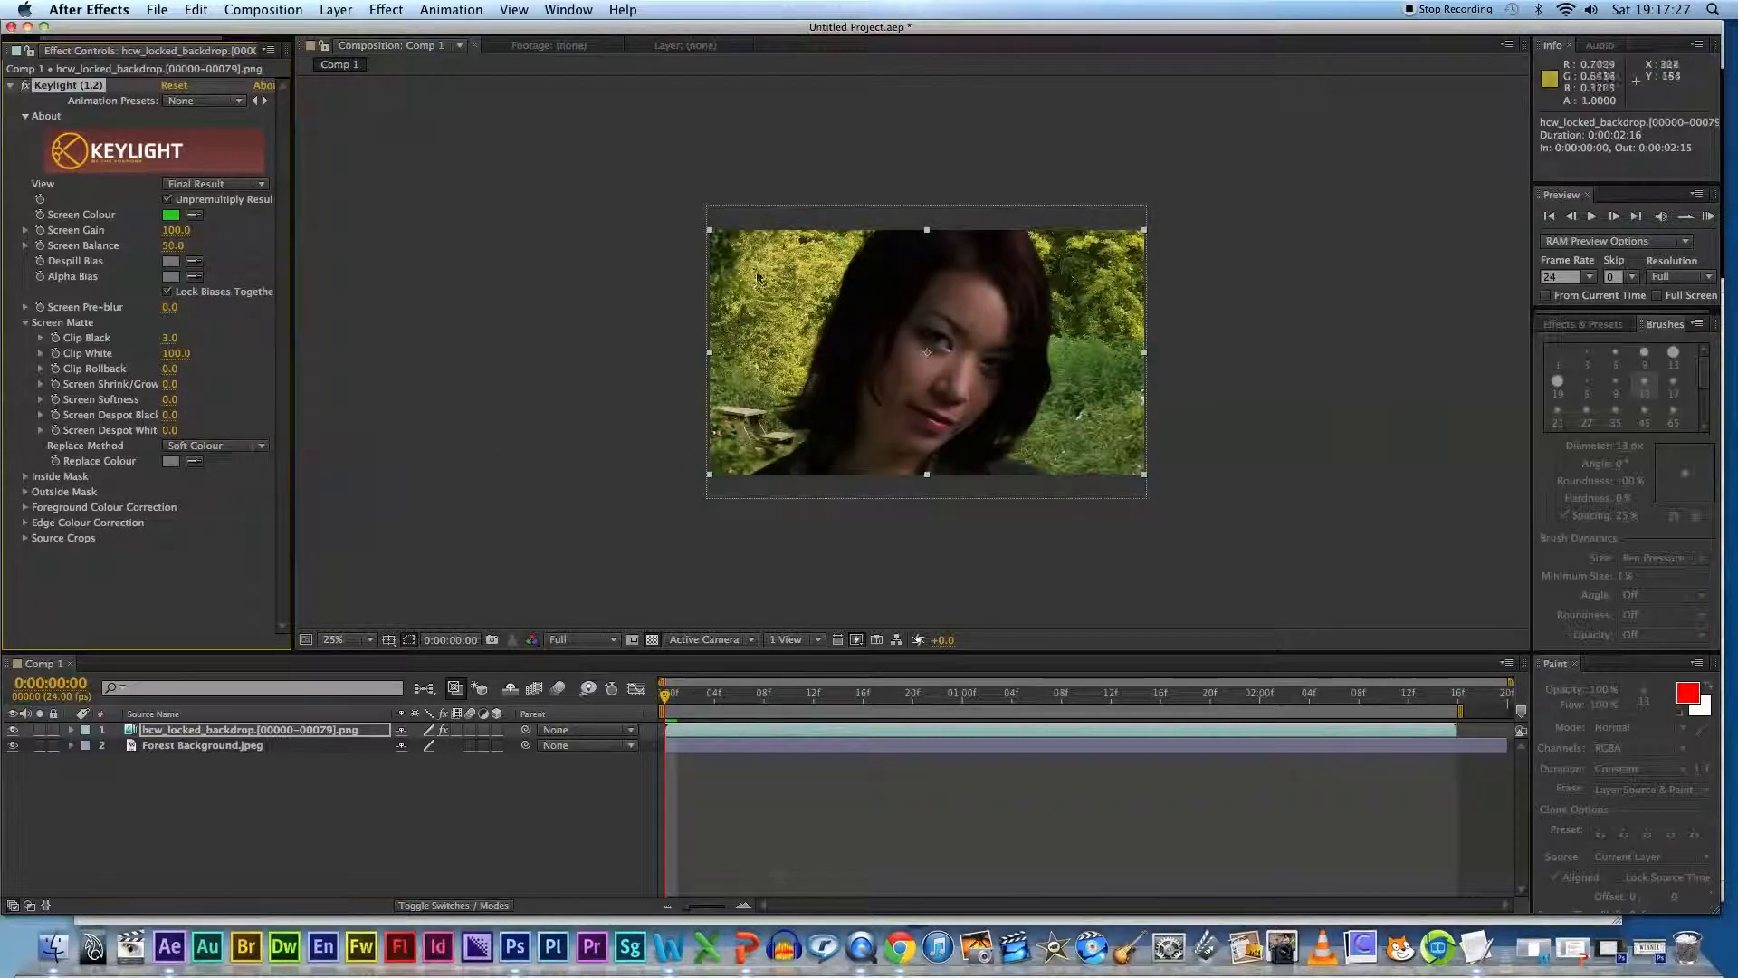
Step: Inspect the keyed hair edges against the forest at 50% and 100% magnification
key("period")
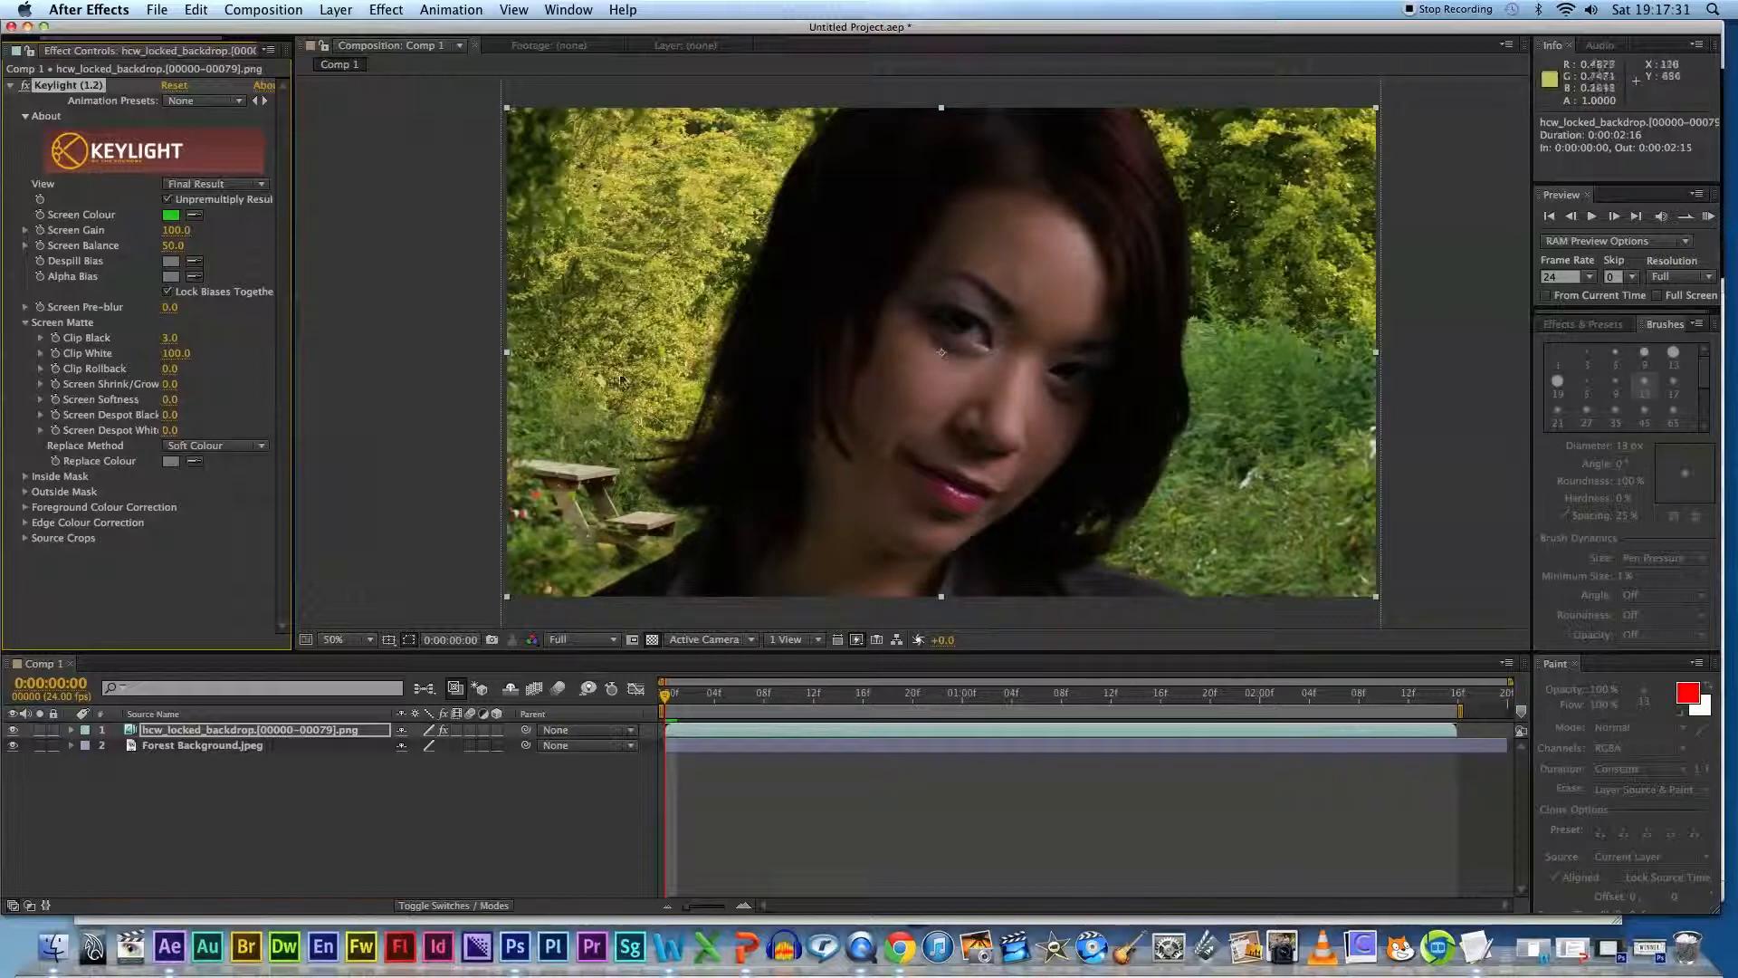
key("period")
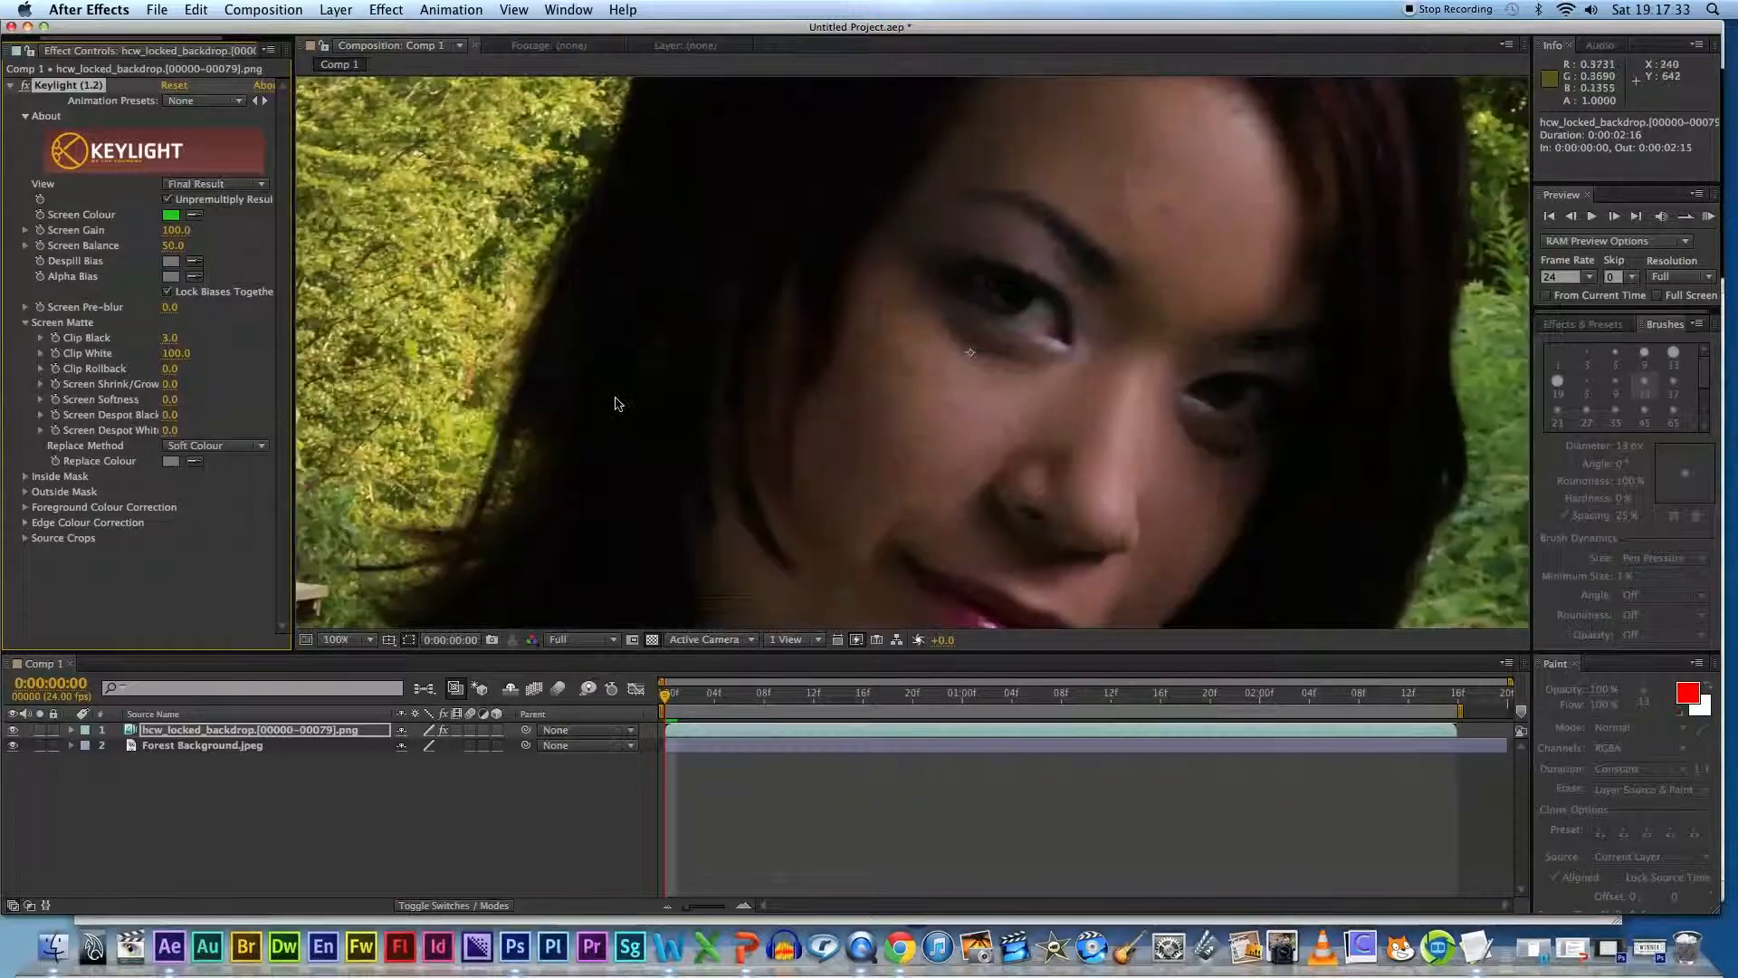
left_click_drag(621, 338, 683, 357)
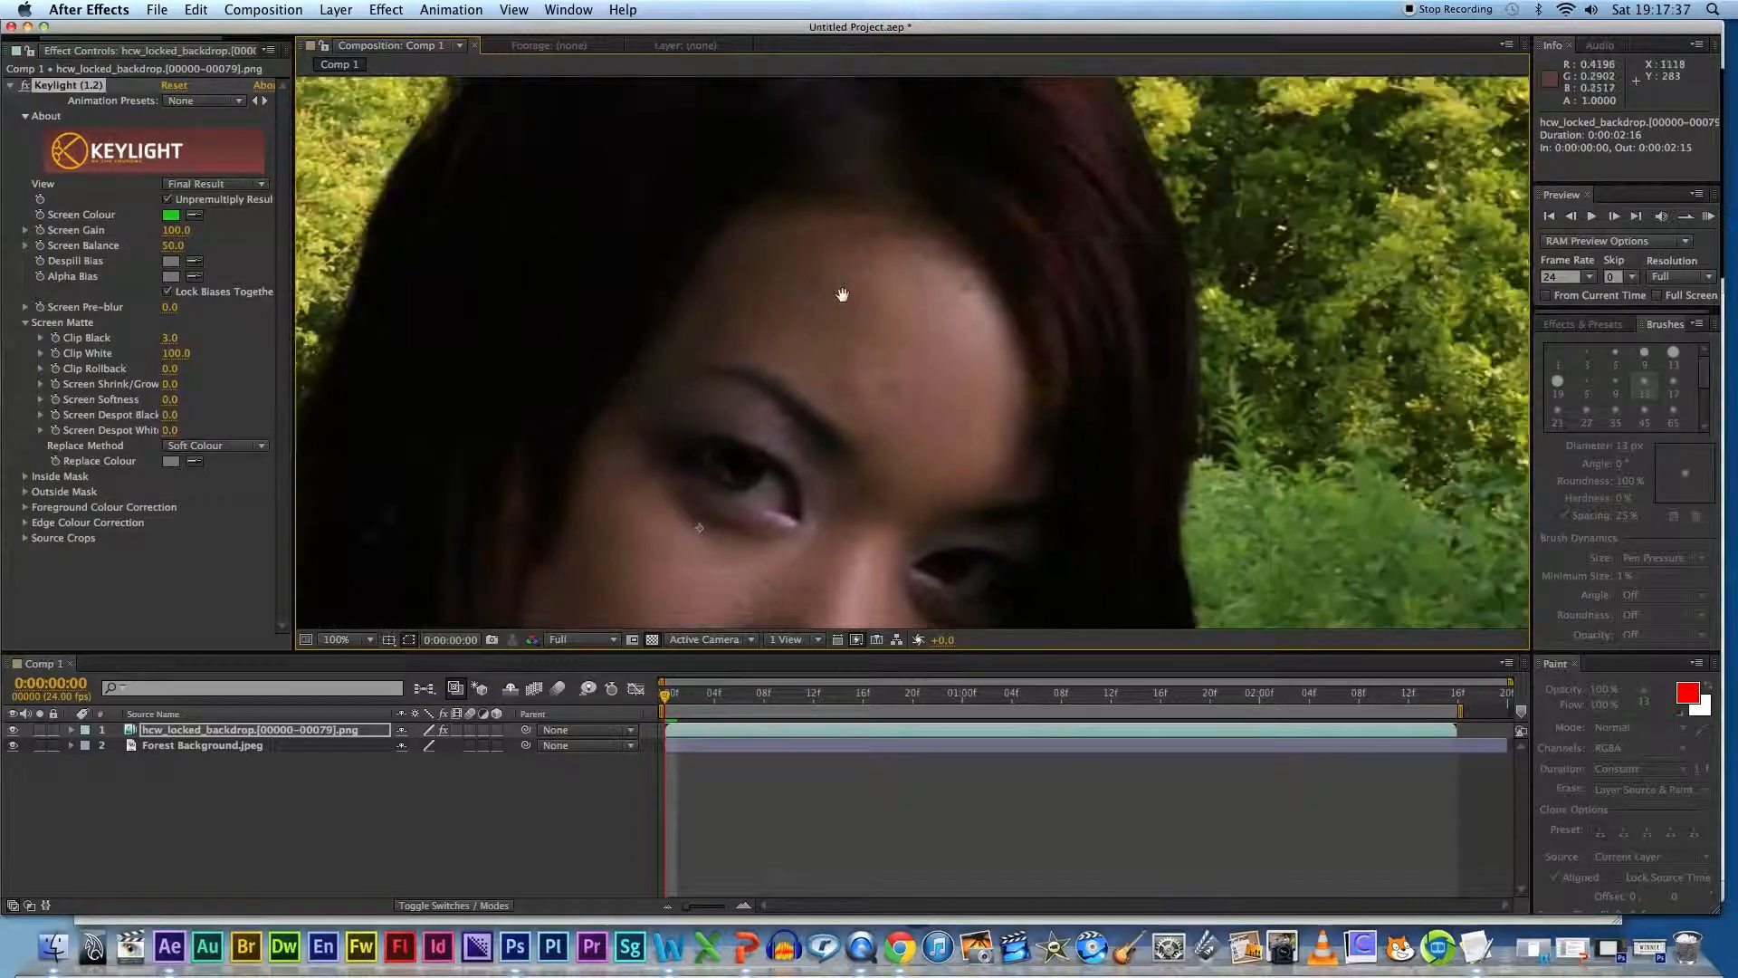
scroll(749, 357, "down", 3)
left_click_drag(794, 285, 879, 283)
key("period")
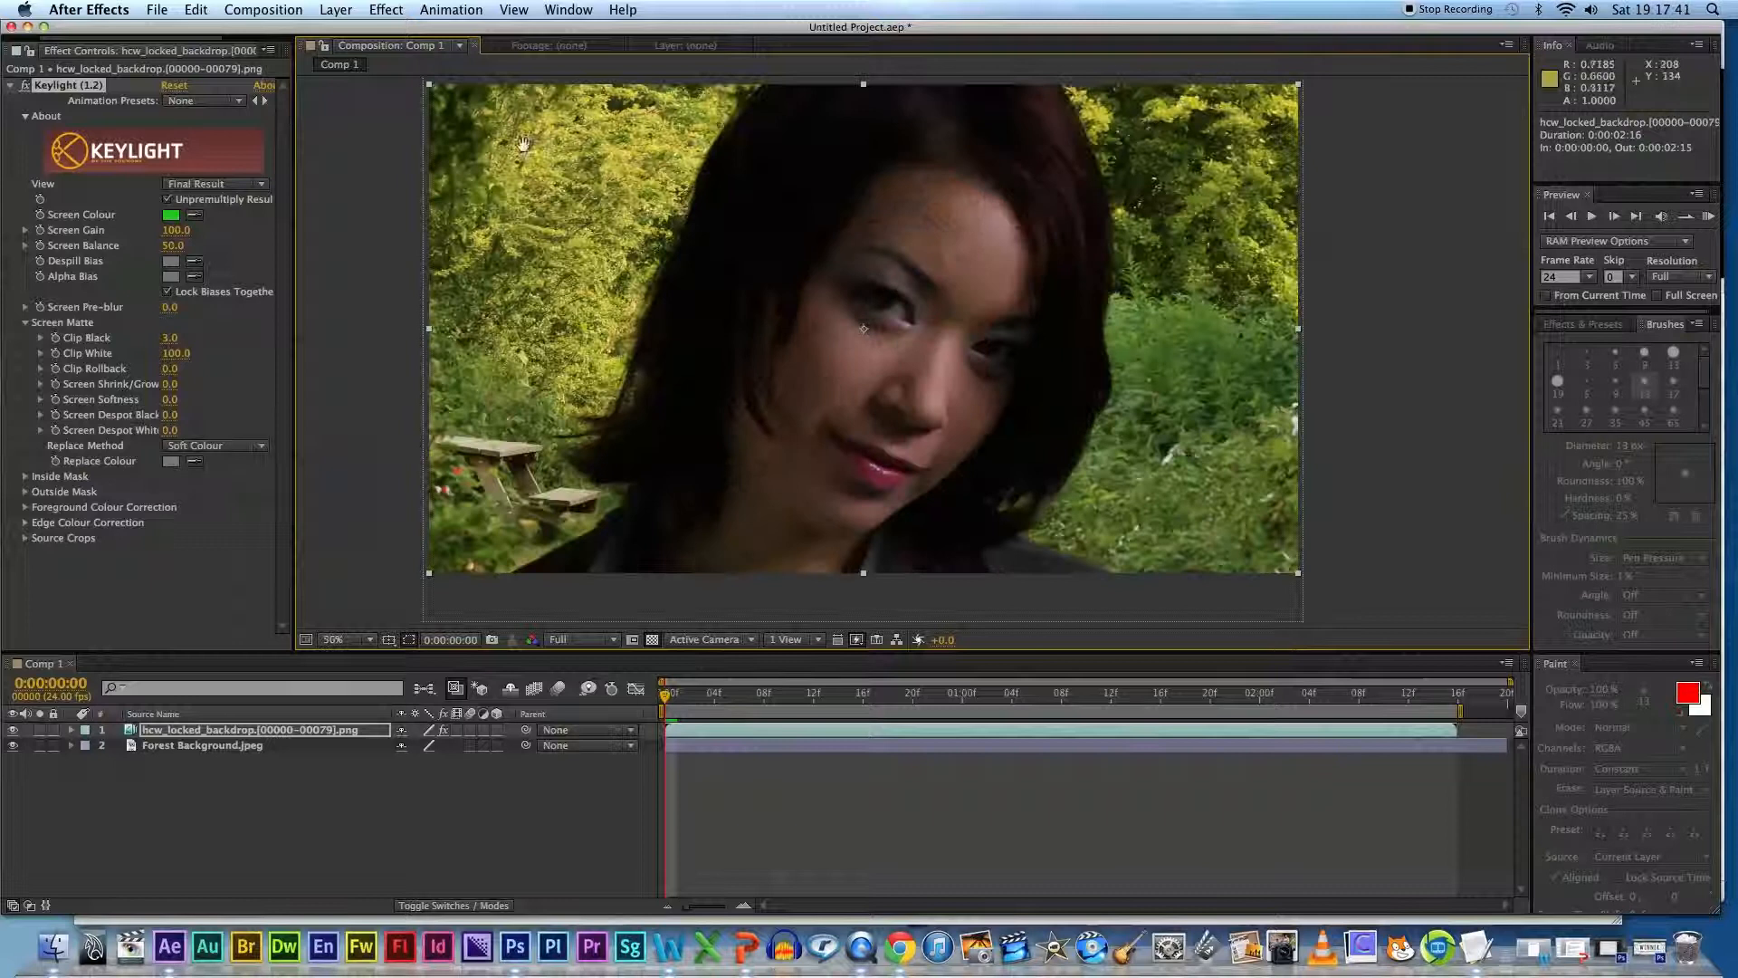
Step: Reset the Standard workspace to its original layout
right_click(190, 54)
left_click(203, 594)
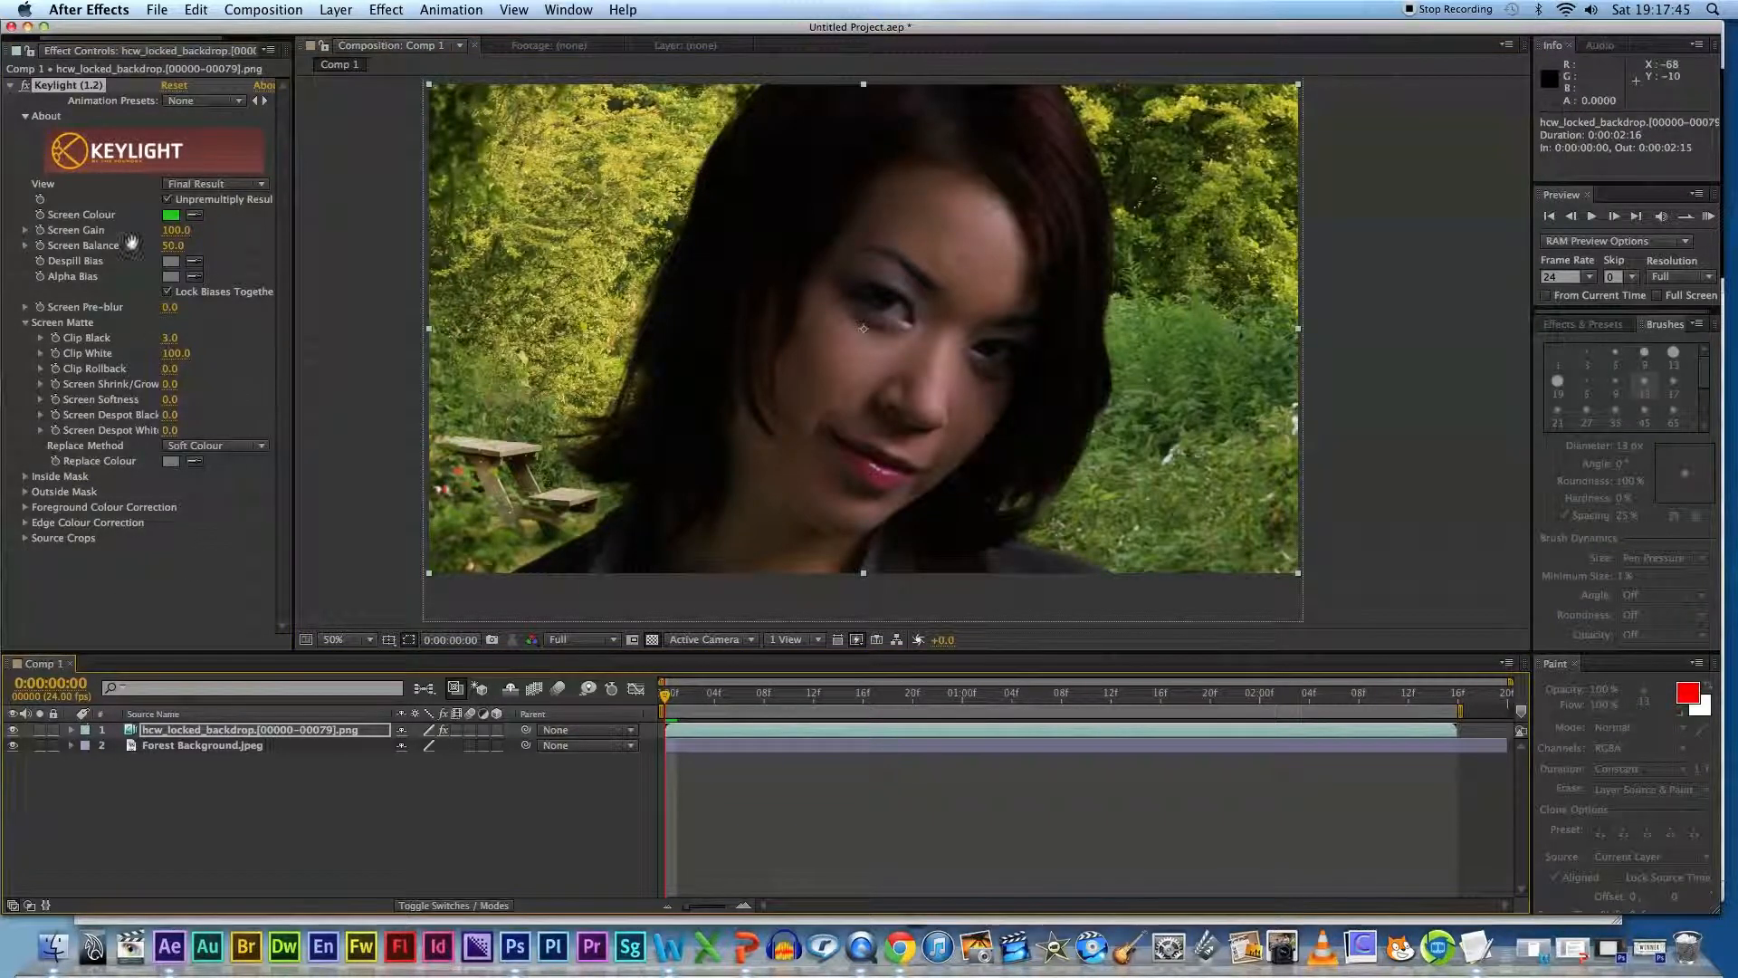
right_click(176, 56)
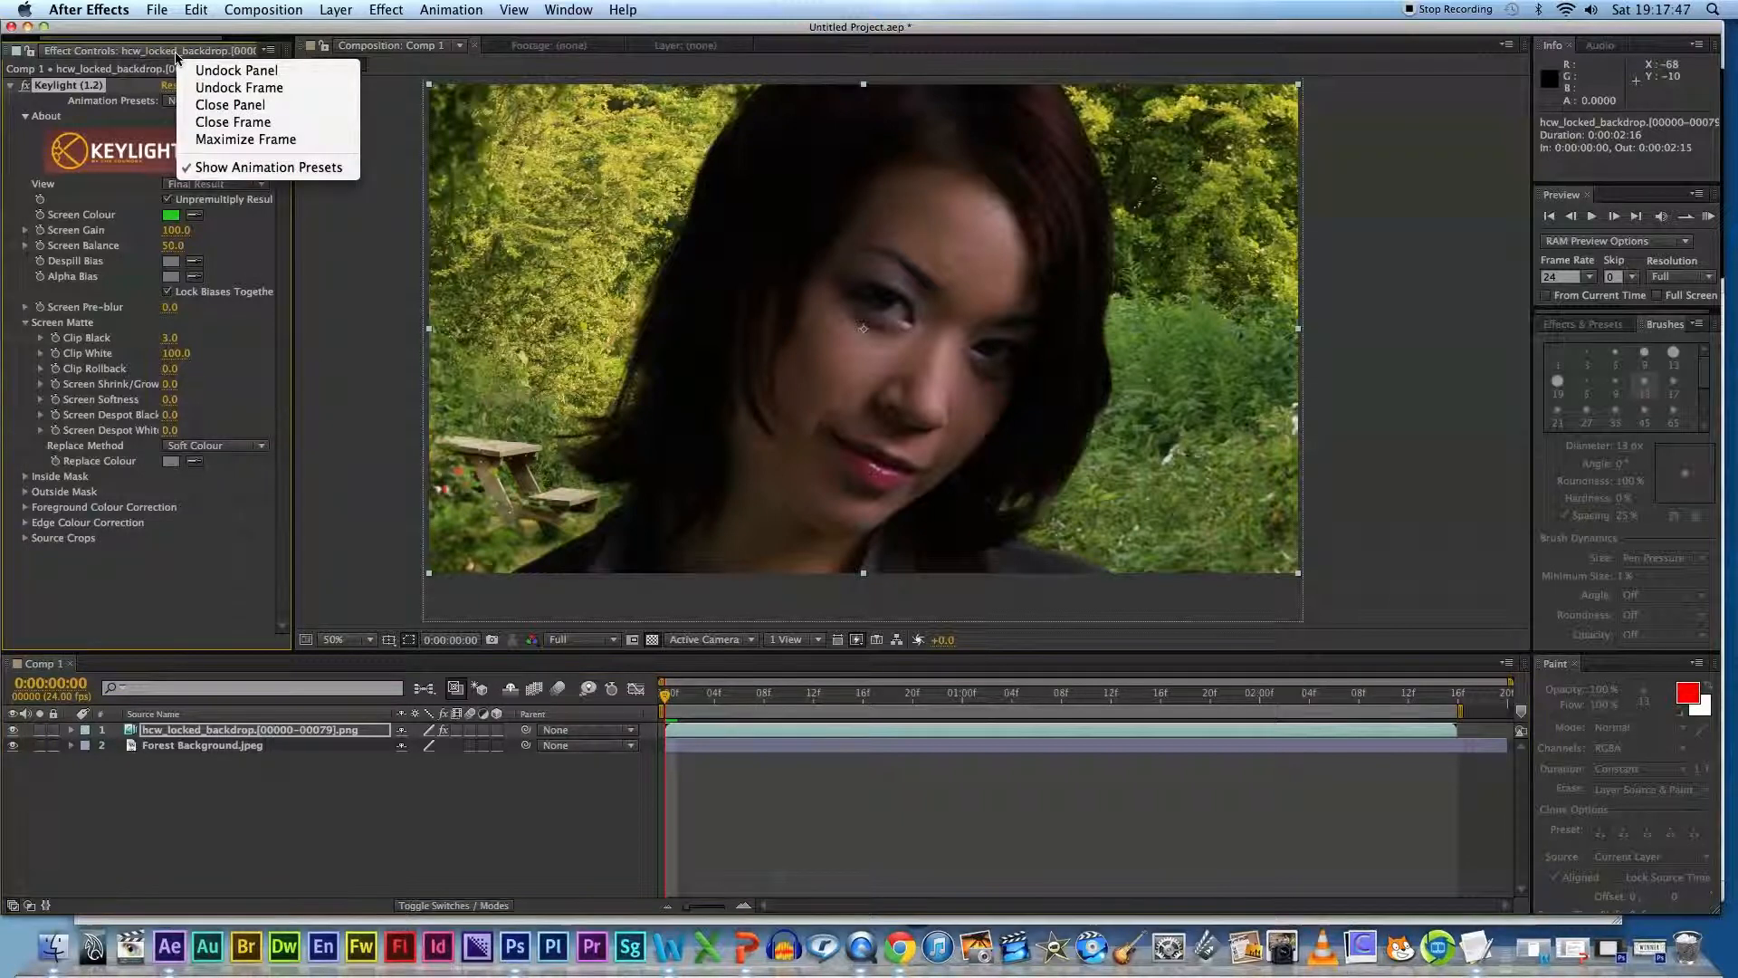
left_click(552, 6)
left_click(565, 9)
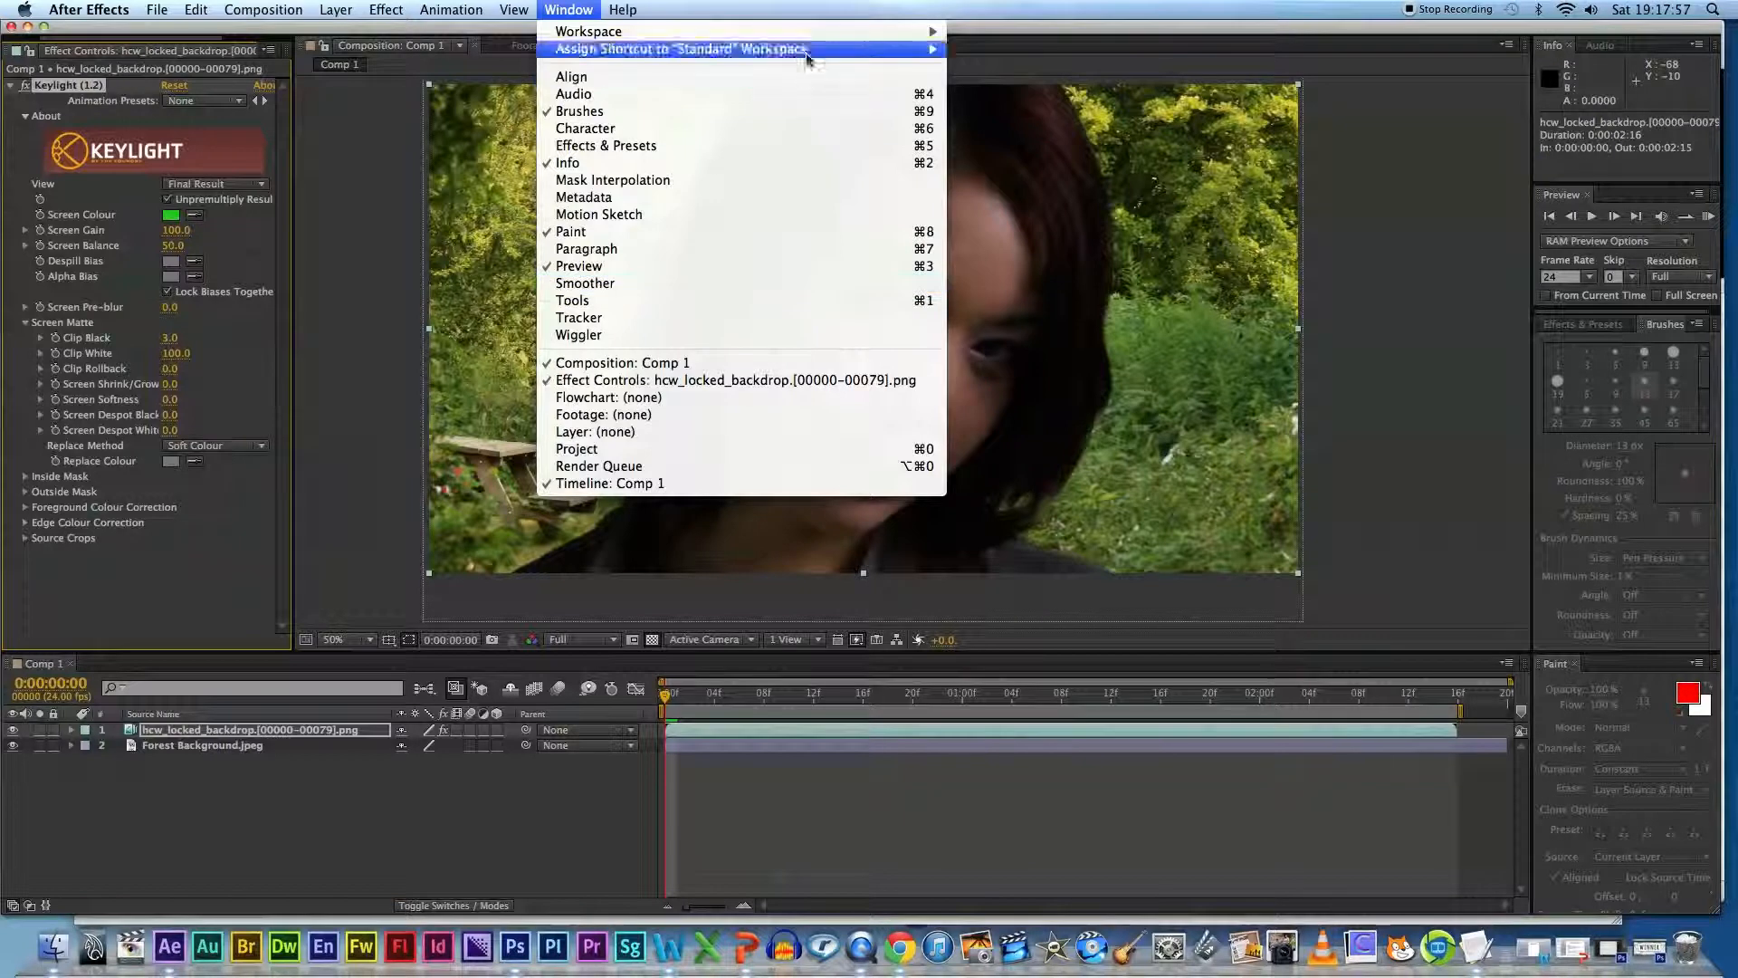
mouse_move(847, 32)
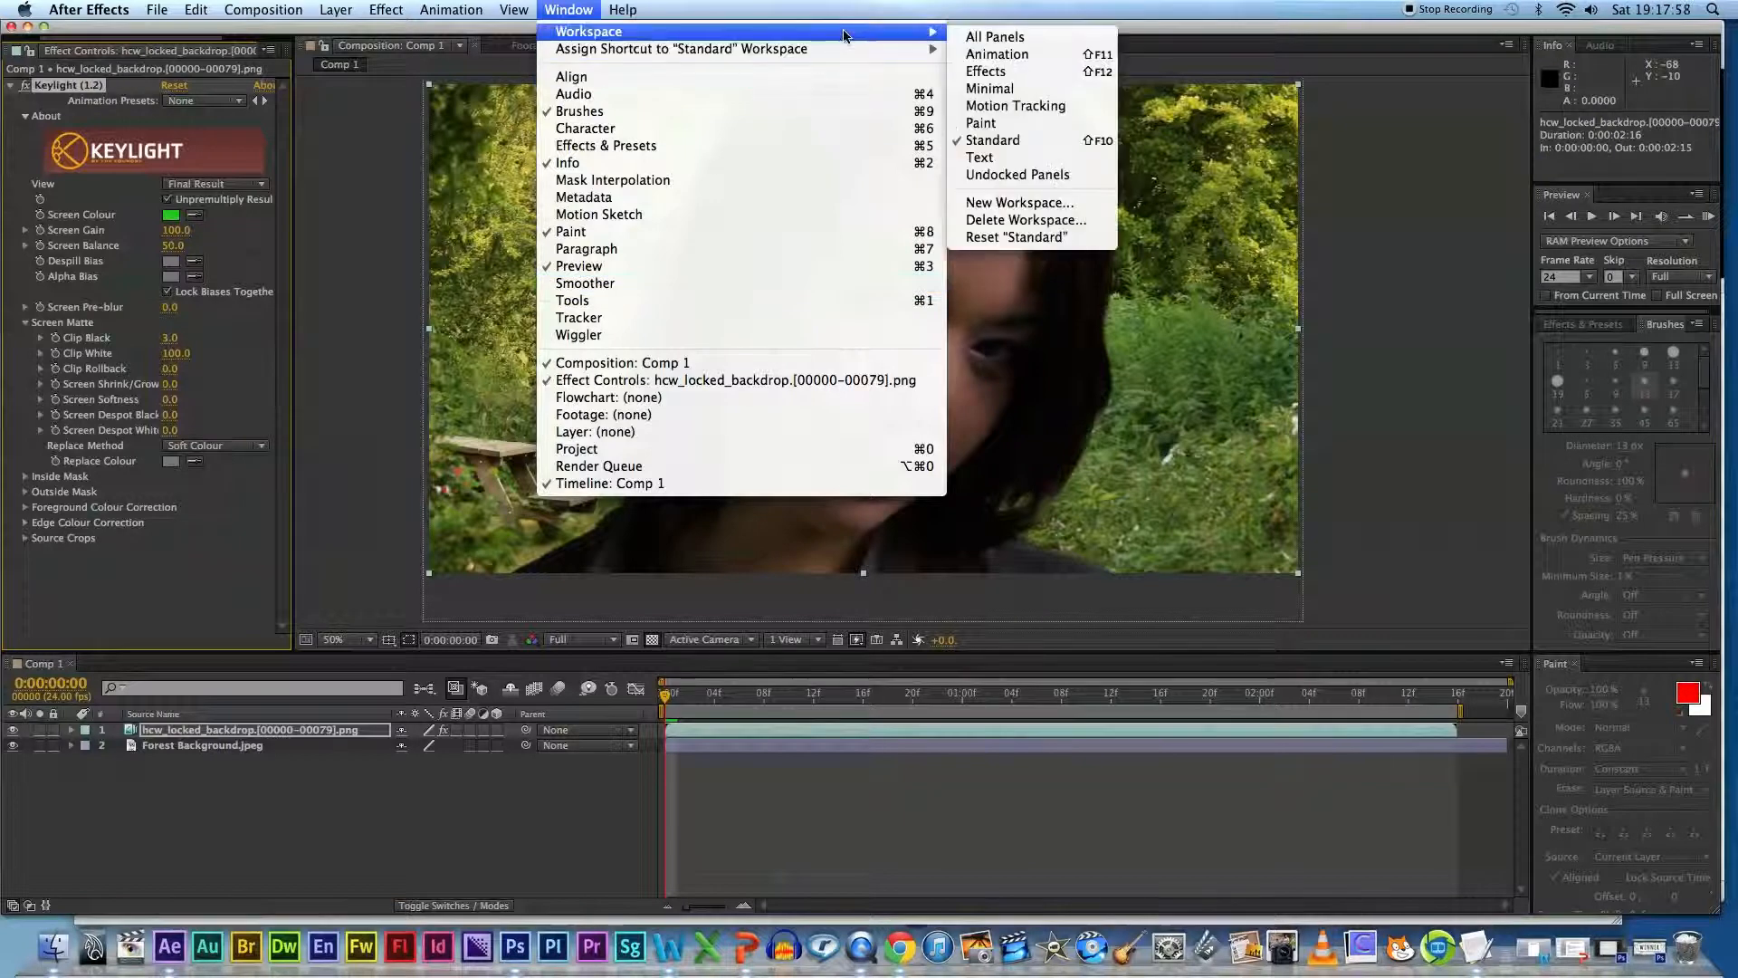
left_click(1016, 237)
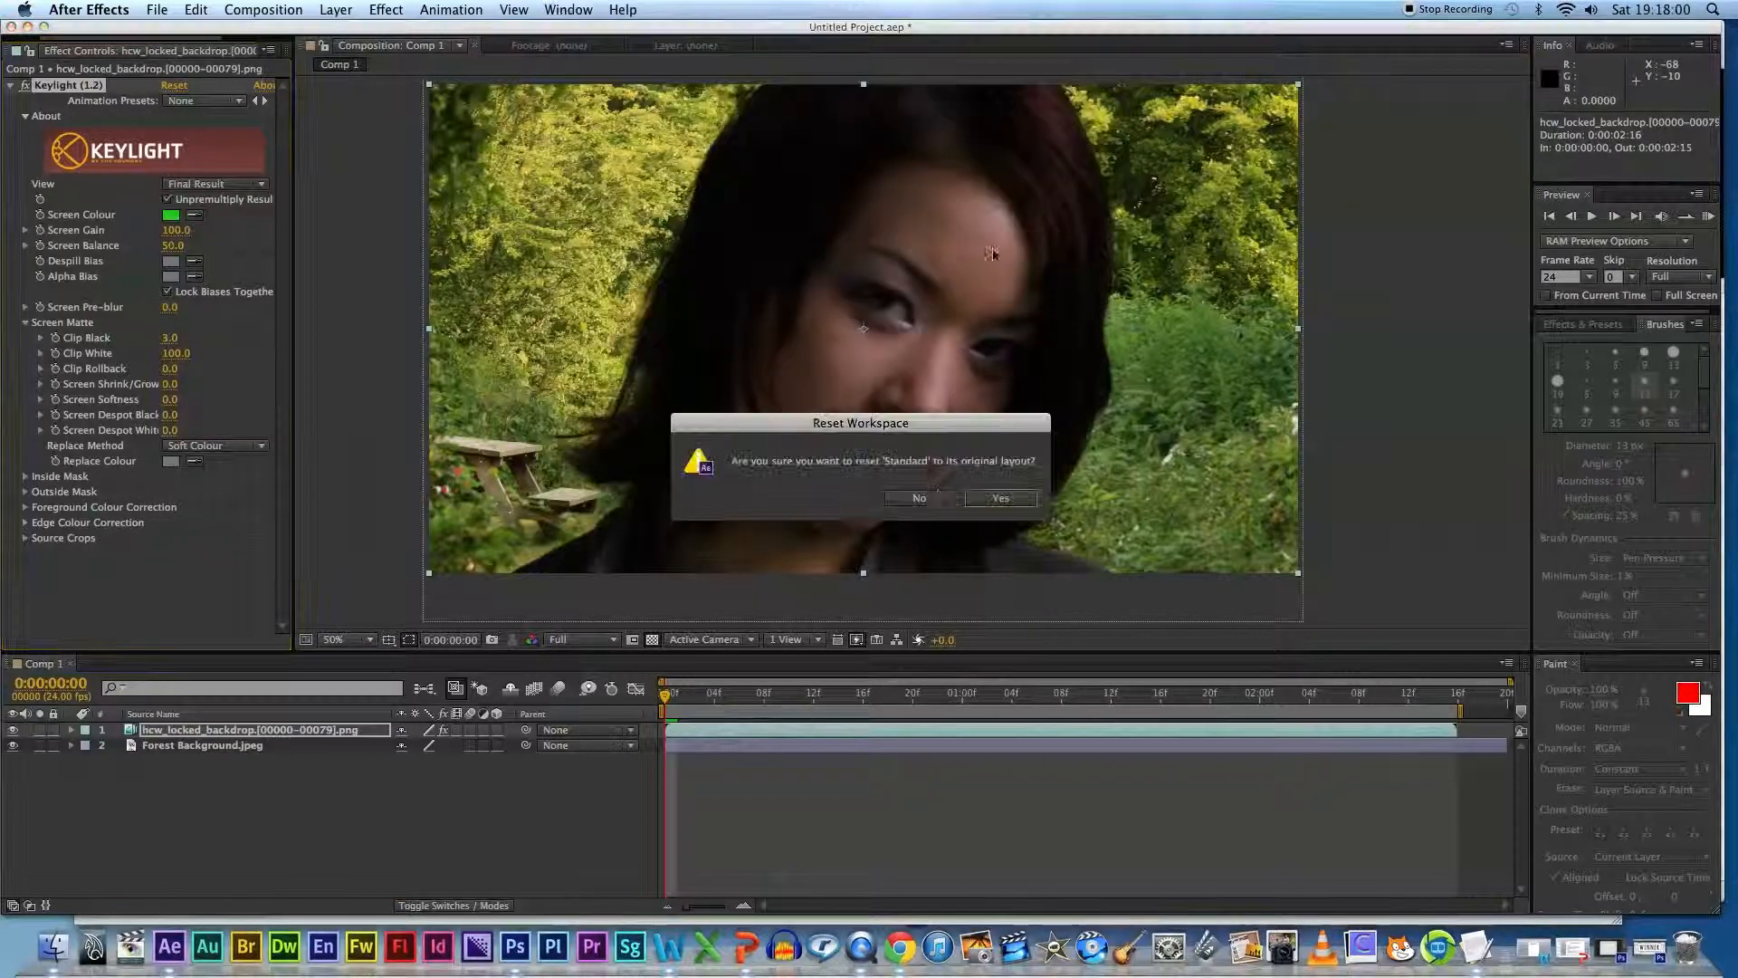
left_click(1001, 498)
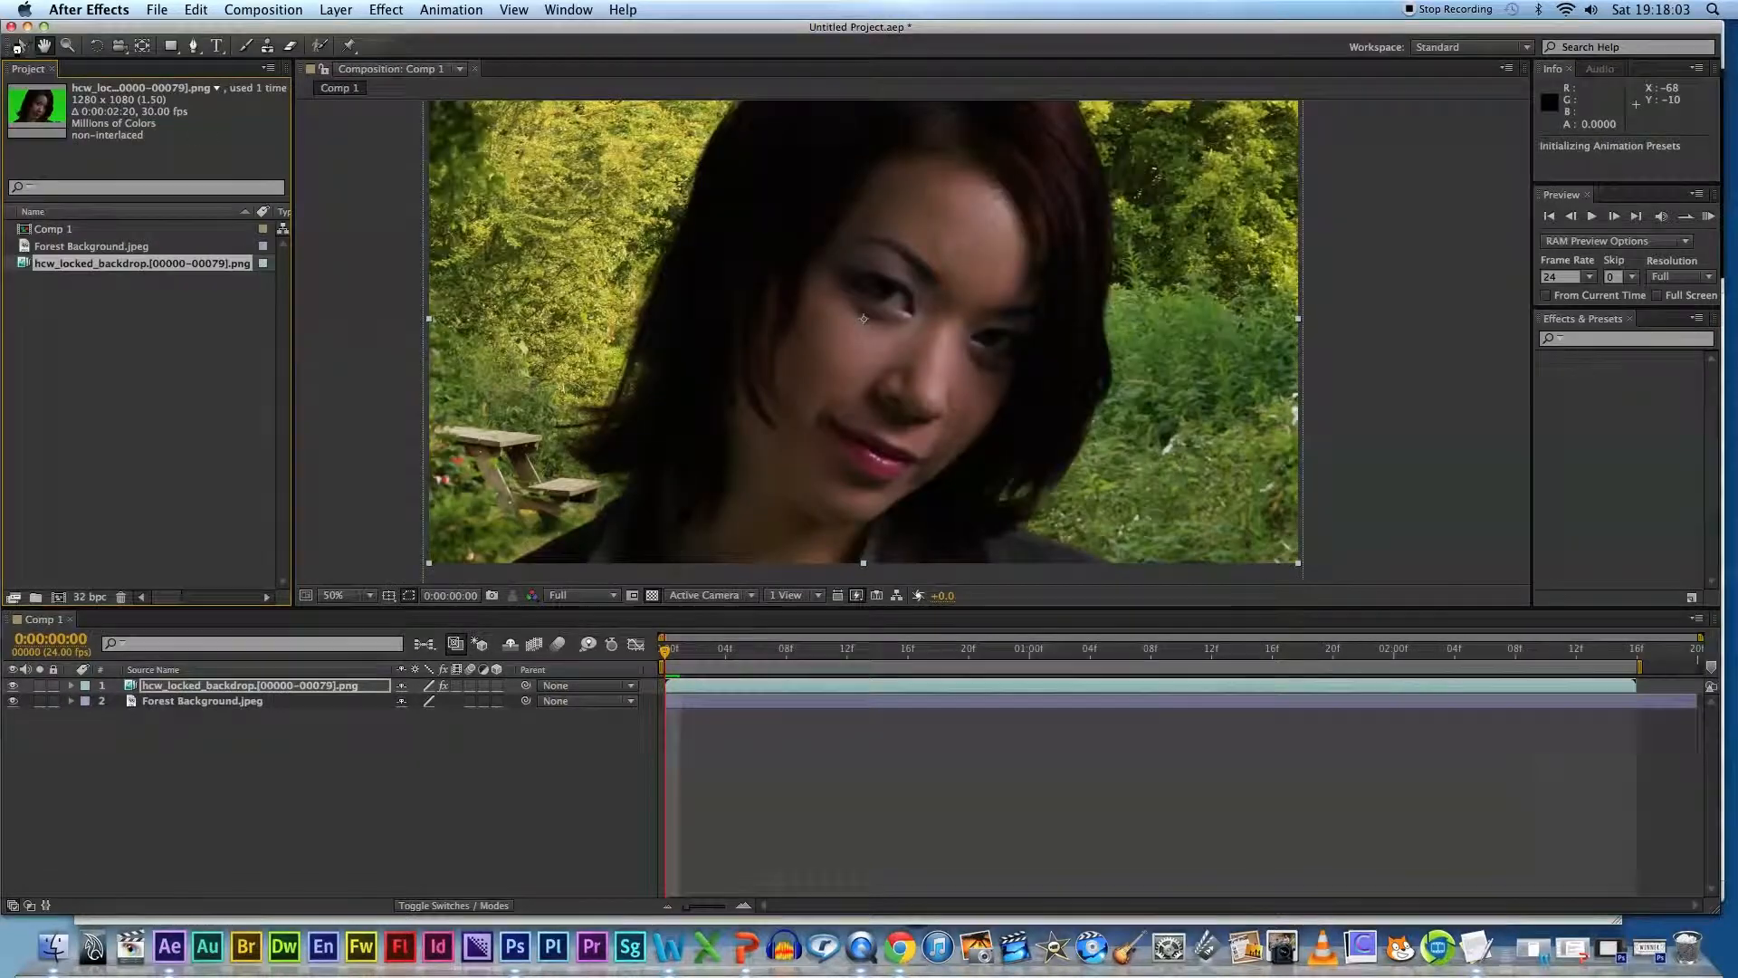
Step: Expand the close-up layer in the timeline and check its applied effects
left_click(71, 686)
left_click(87, 702)
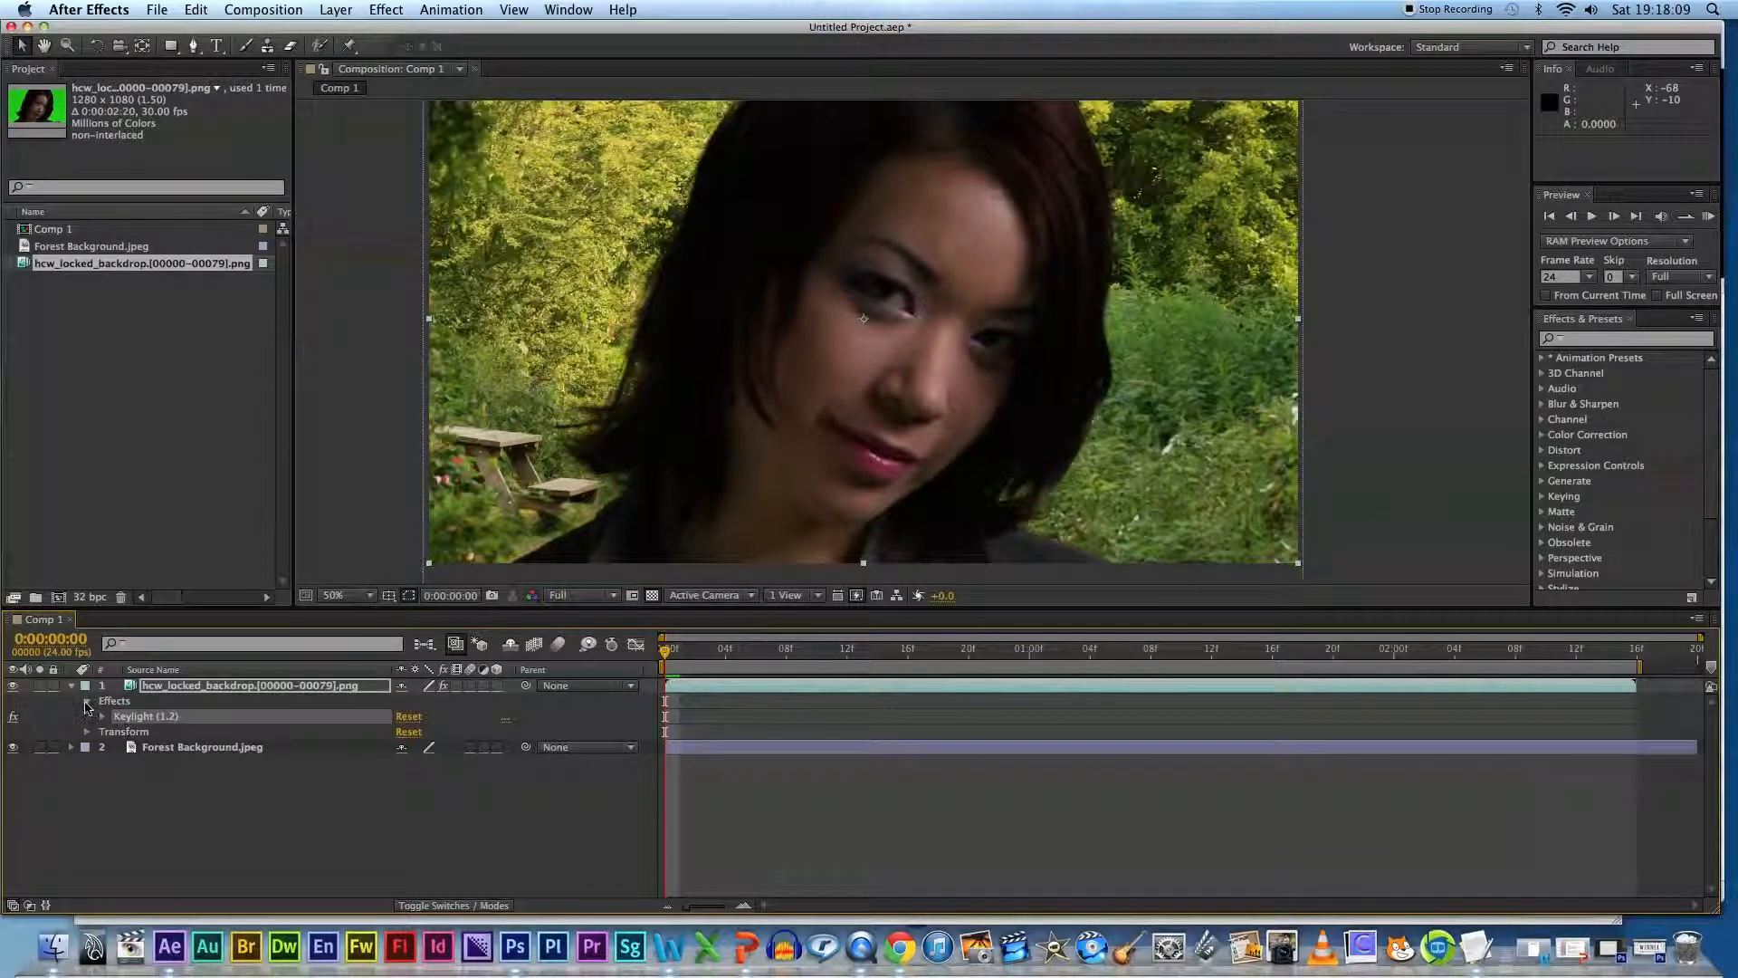
left_click(87, 703)
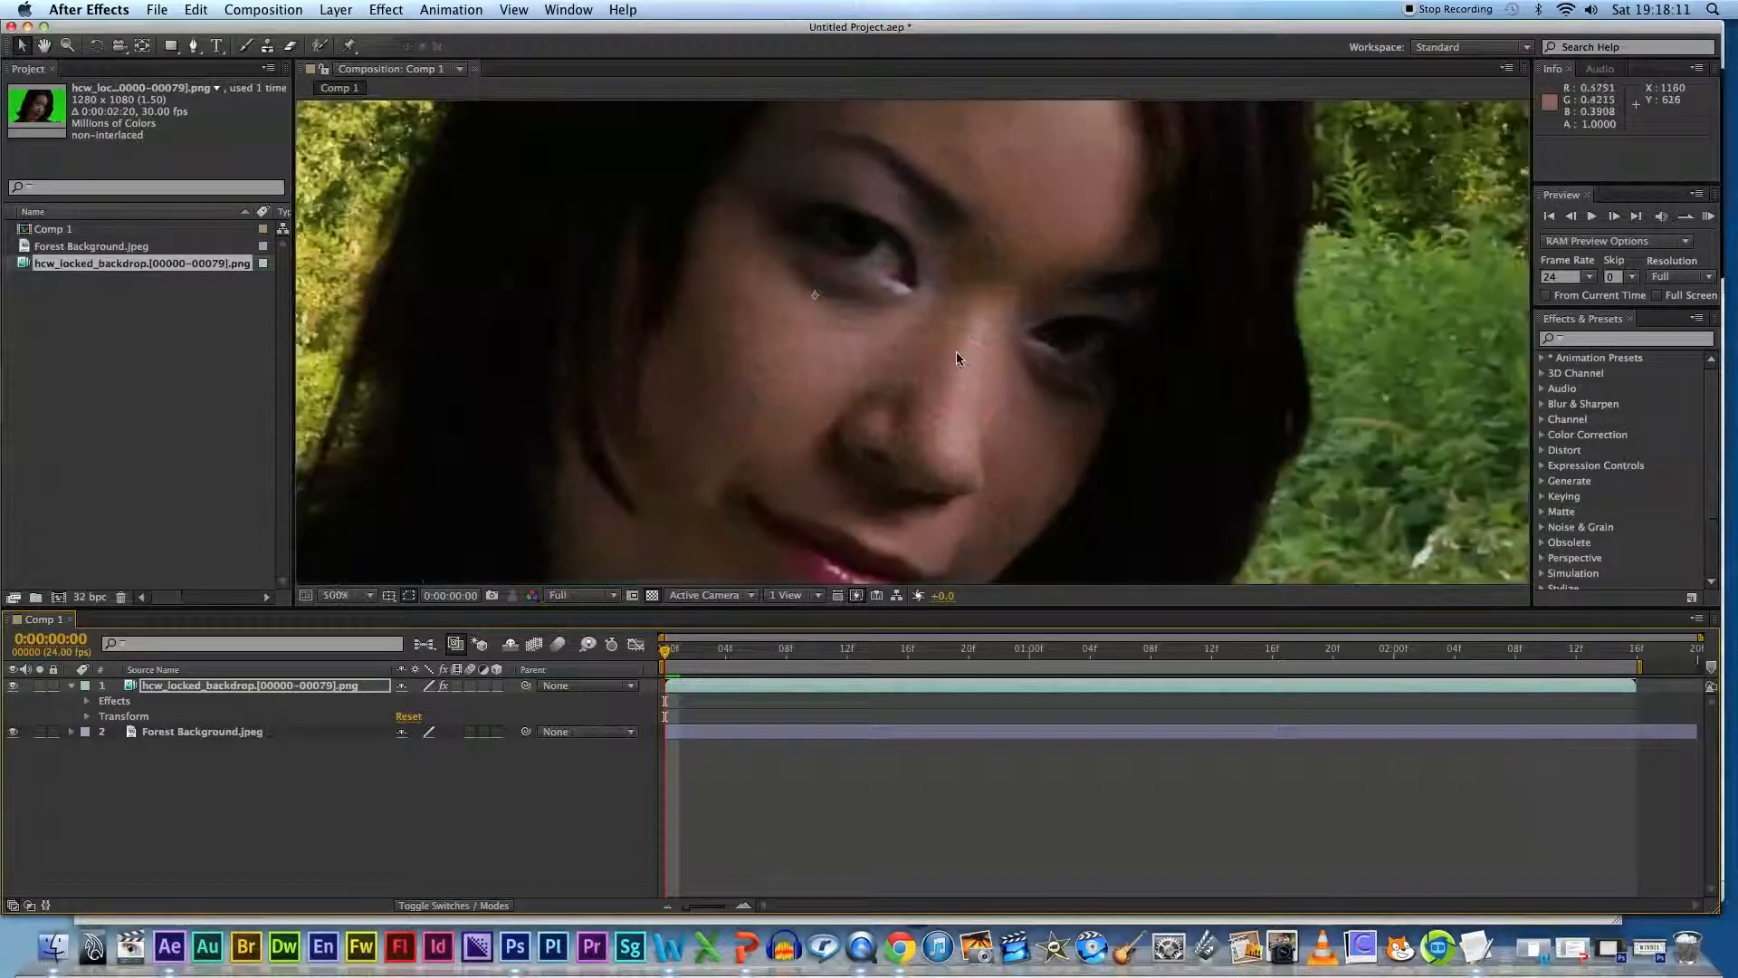
Step: Move the keyed close-up layer horizontally to about position 1336, 540 to uncover the forest path, and collapse its timeline properties
key("comma")
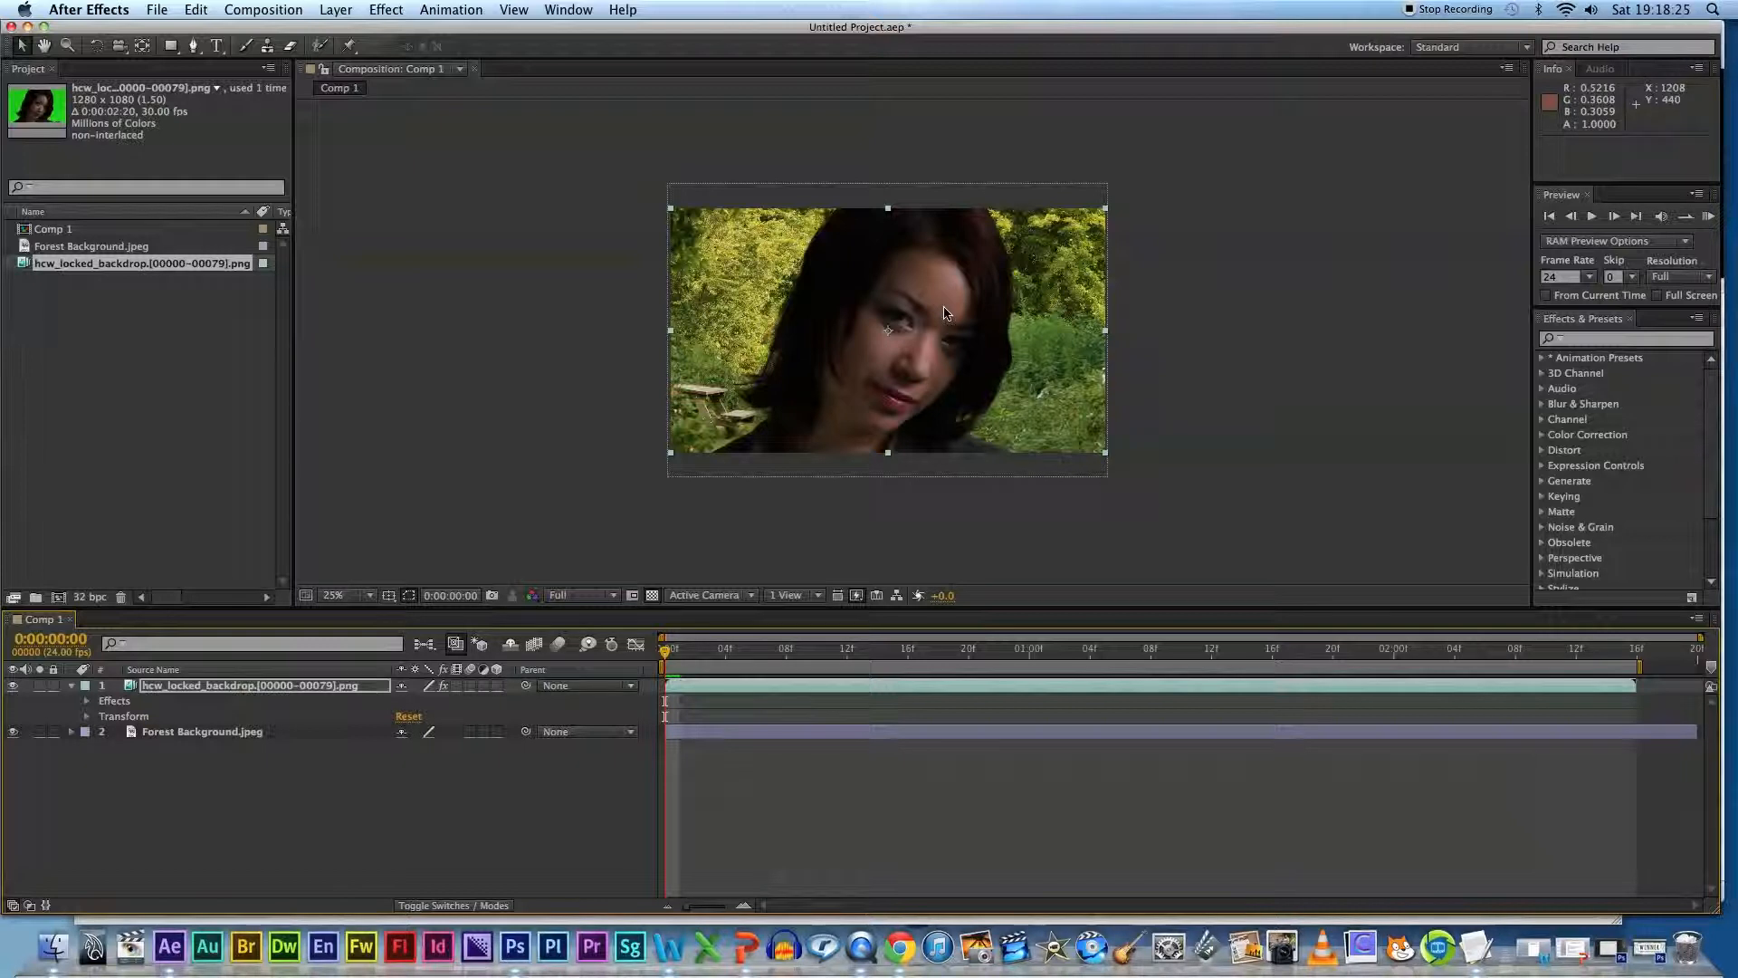
left_click(711, 381)
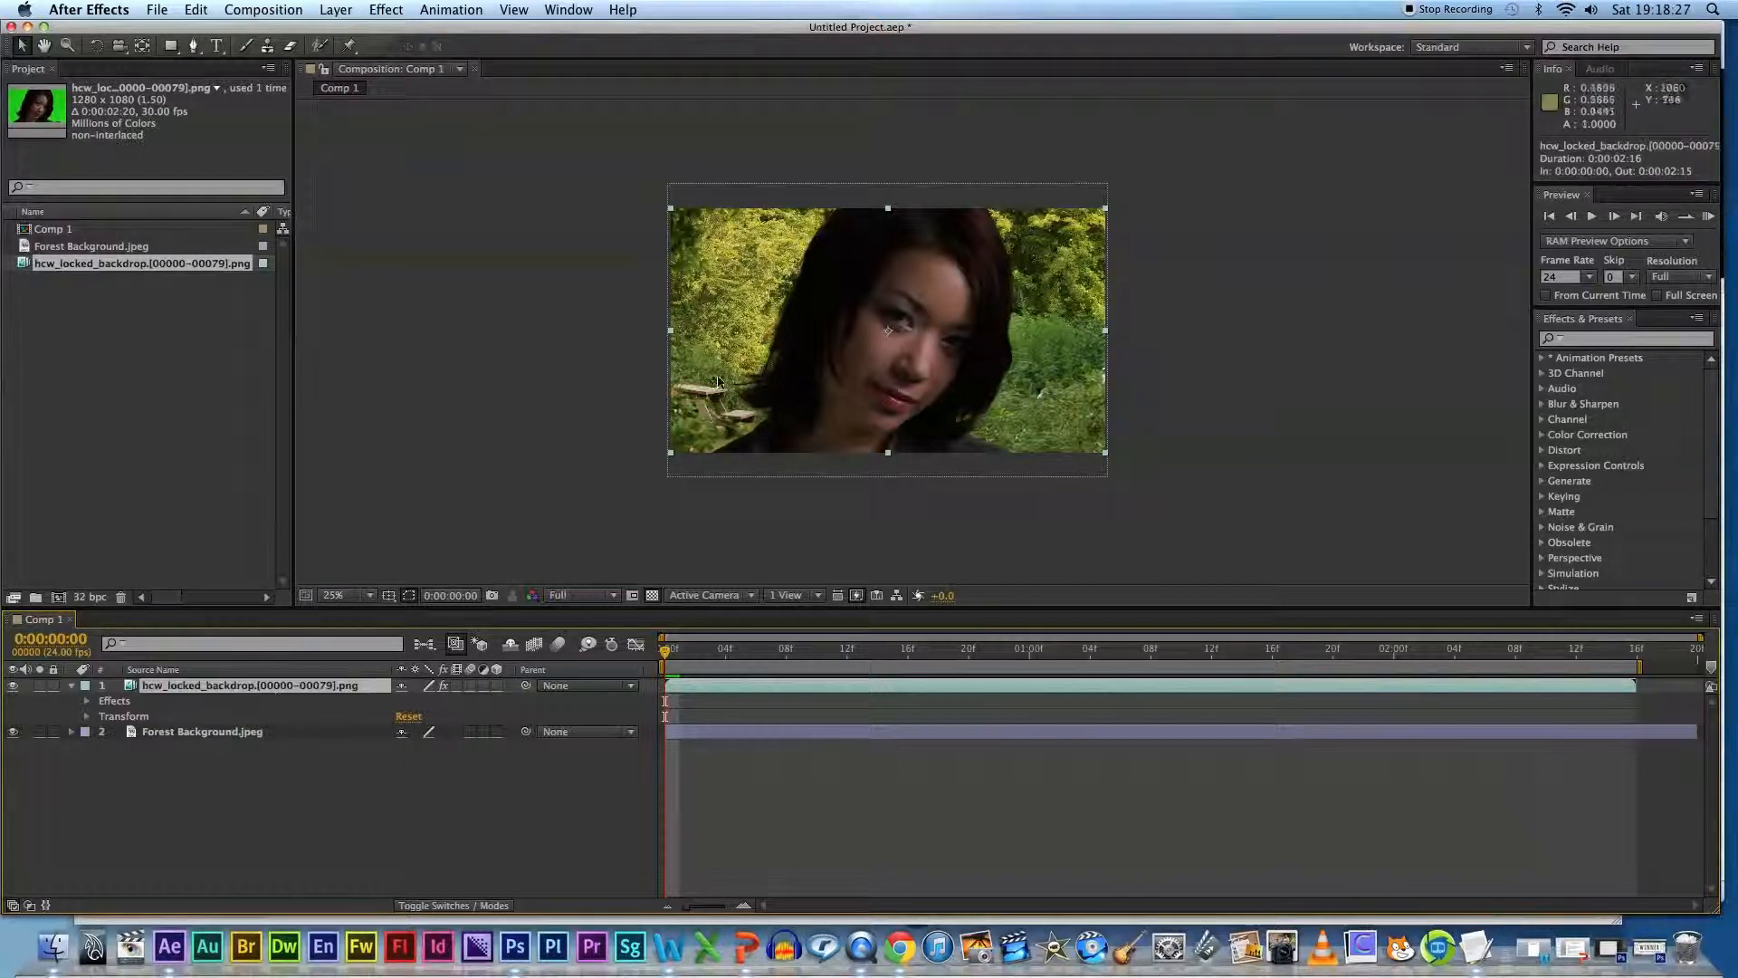
left_click_drag(939, 303, 1025, 294)
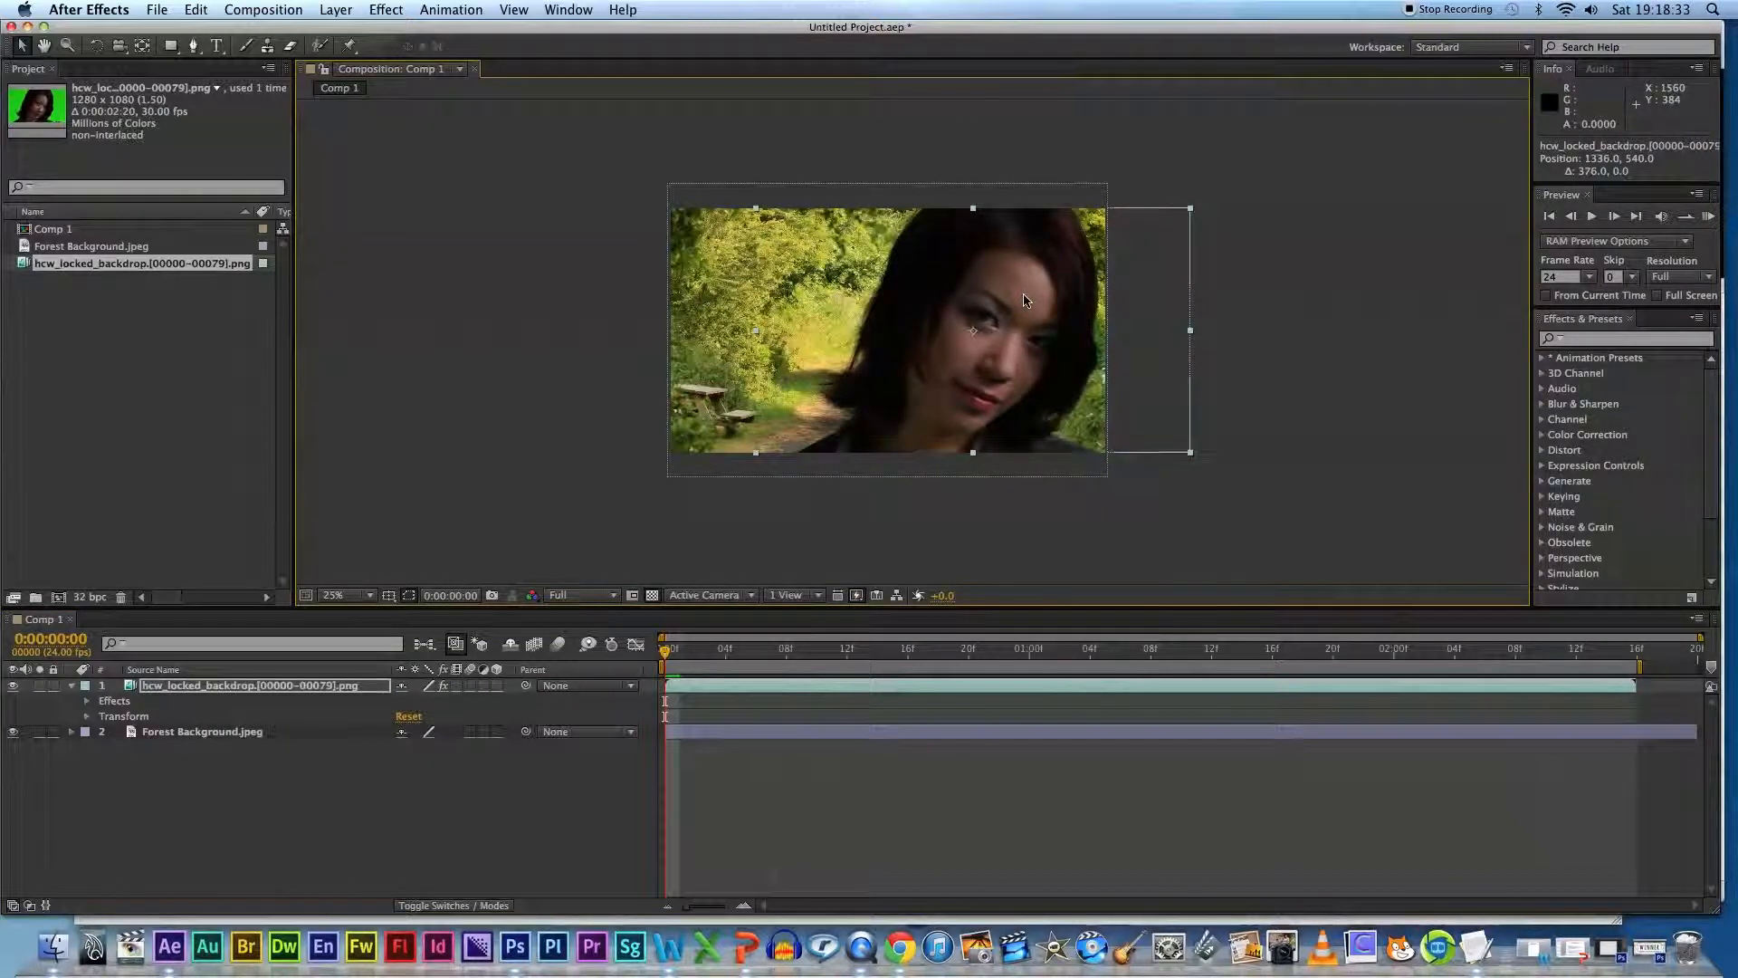
left_click(1286, 270)
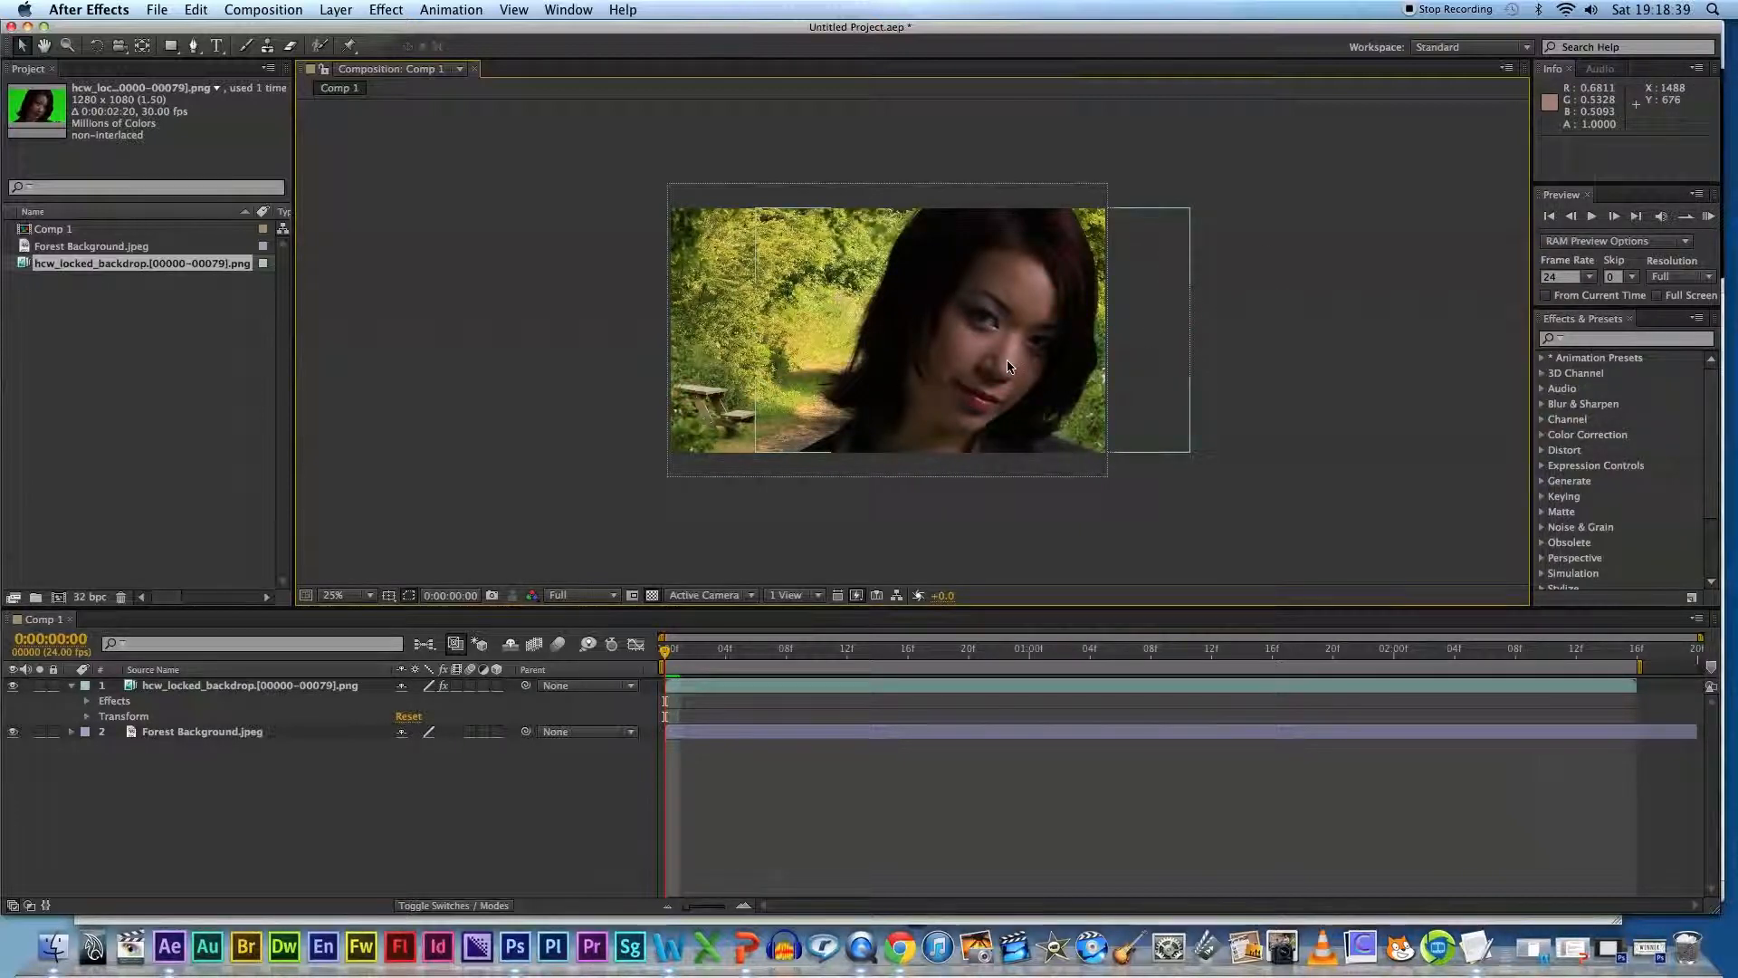
left_click(71, 687)
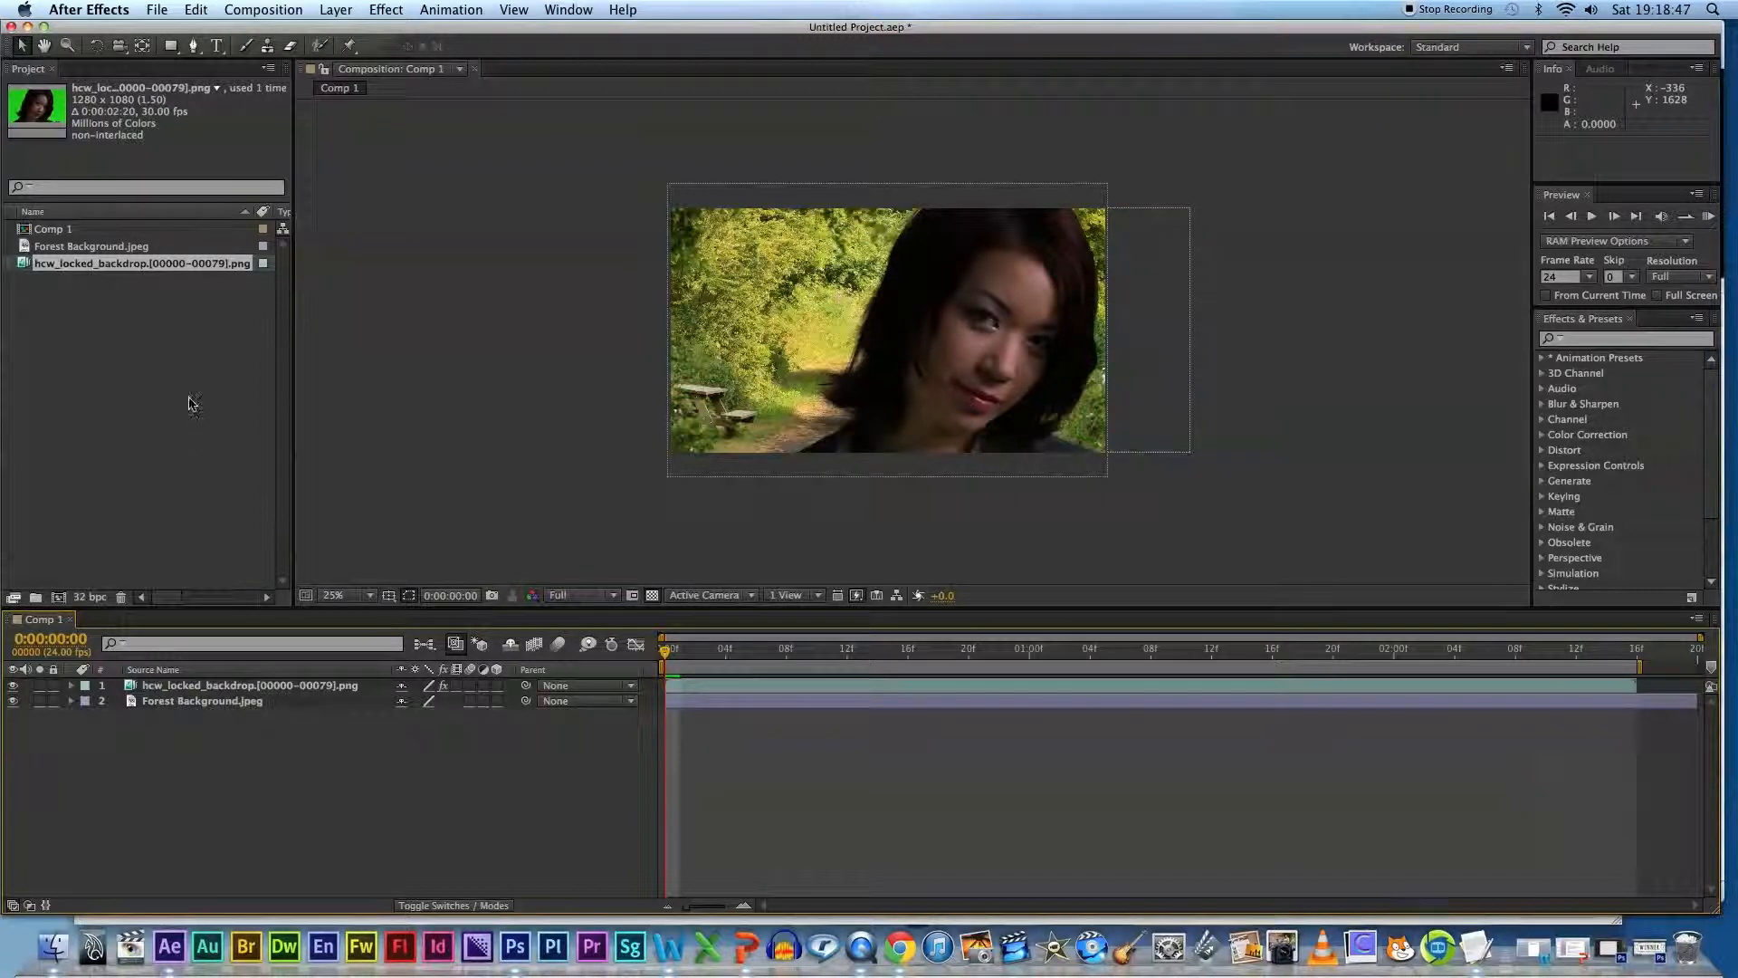
Step: Apply a Gaussian Blur effect to the Forest Background.jpeg layer
left_click(194, 438)
left_click(196, 704)
left_click(195, 703)
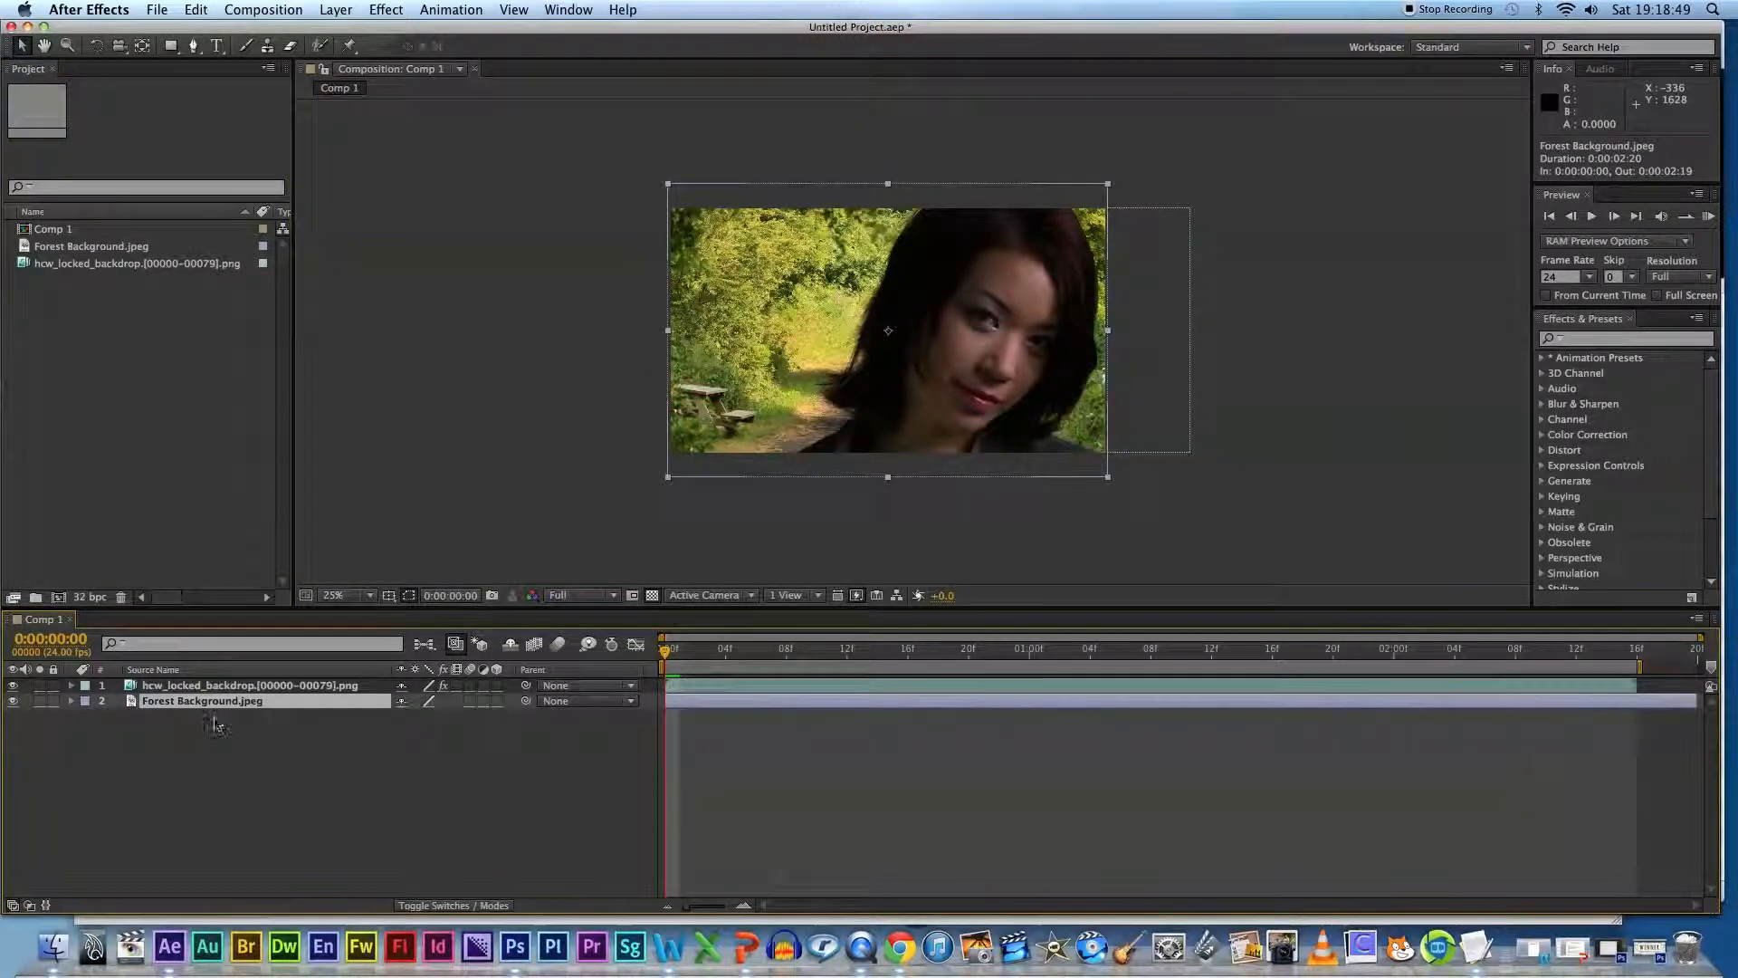
key("period")
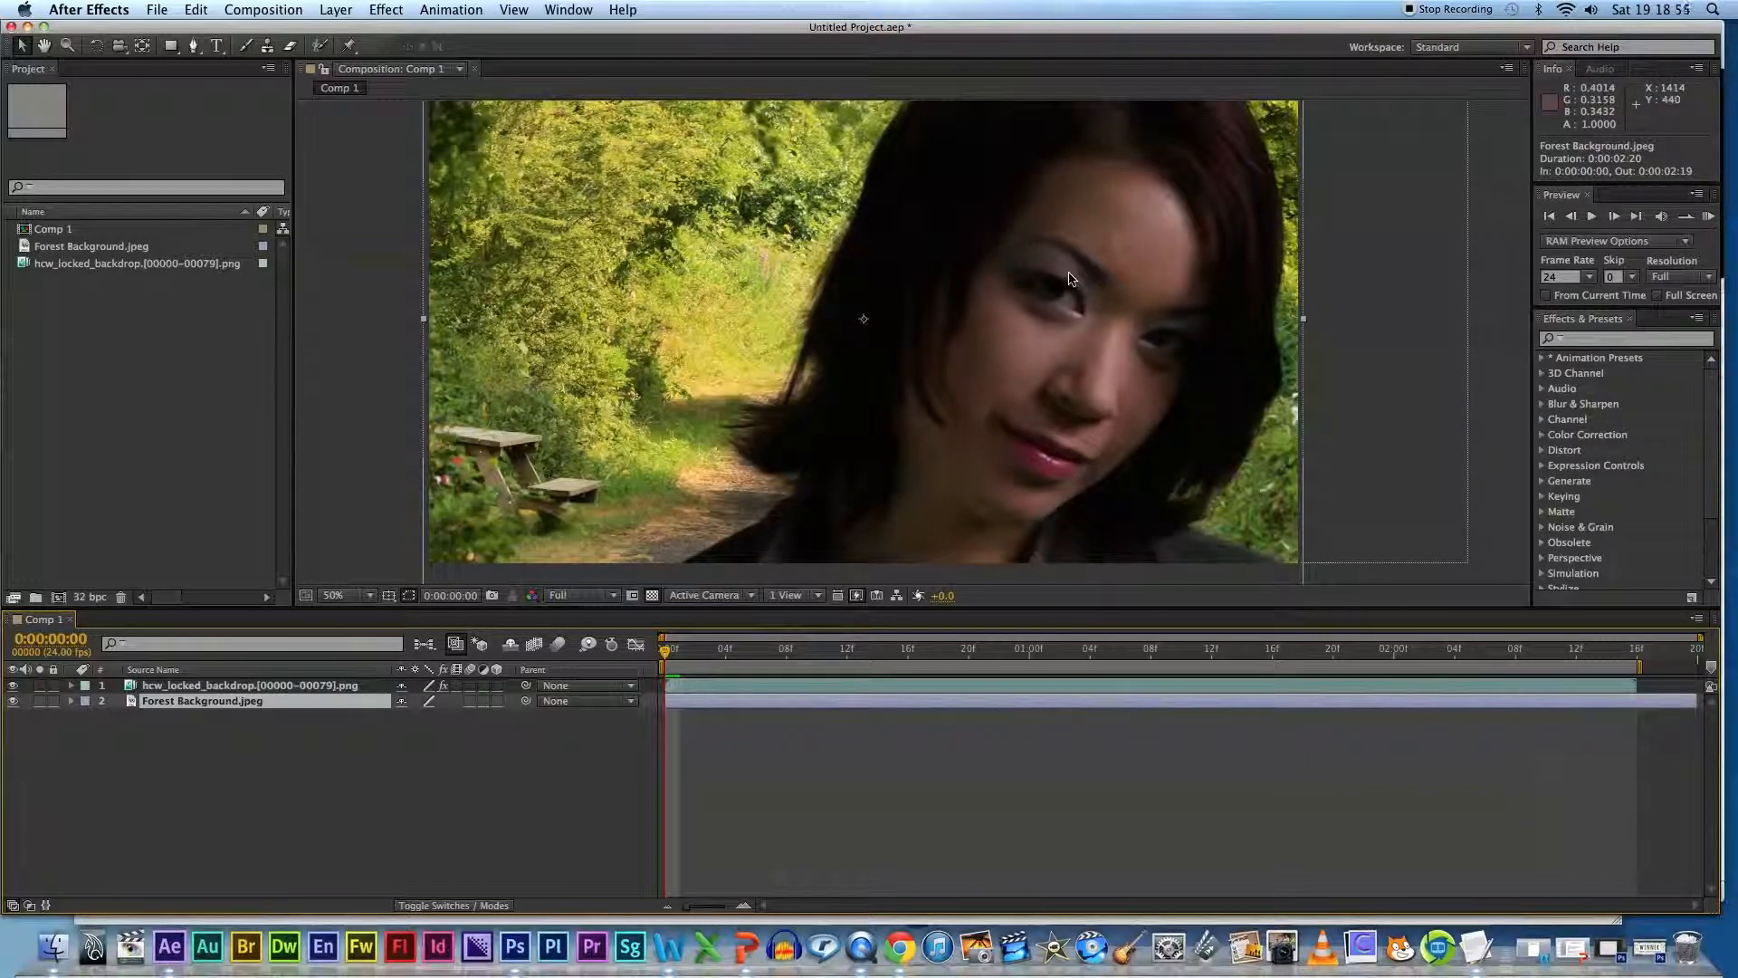
left_click(386, 10)
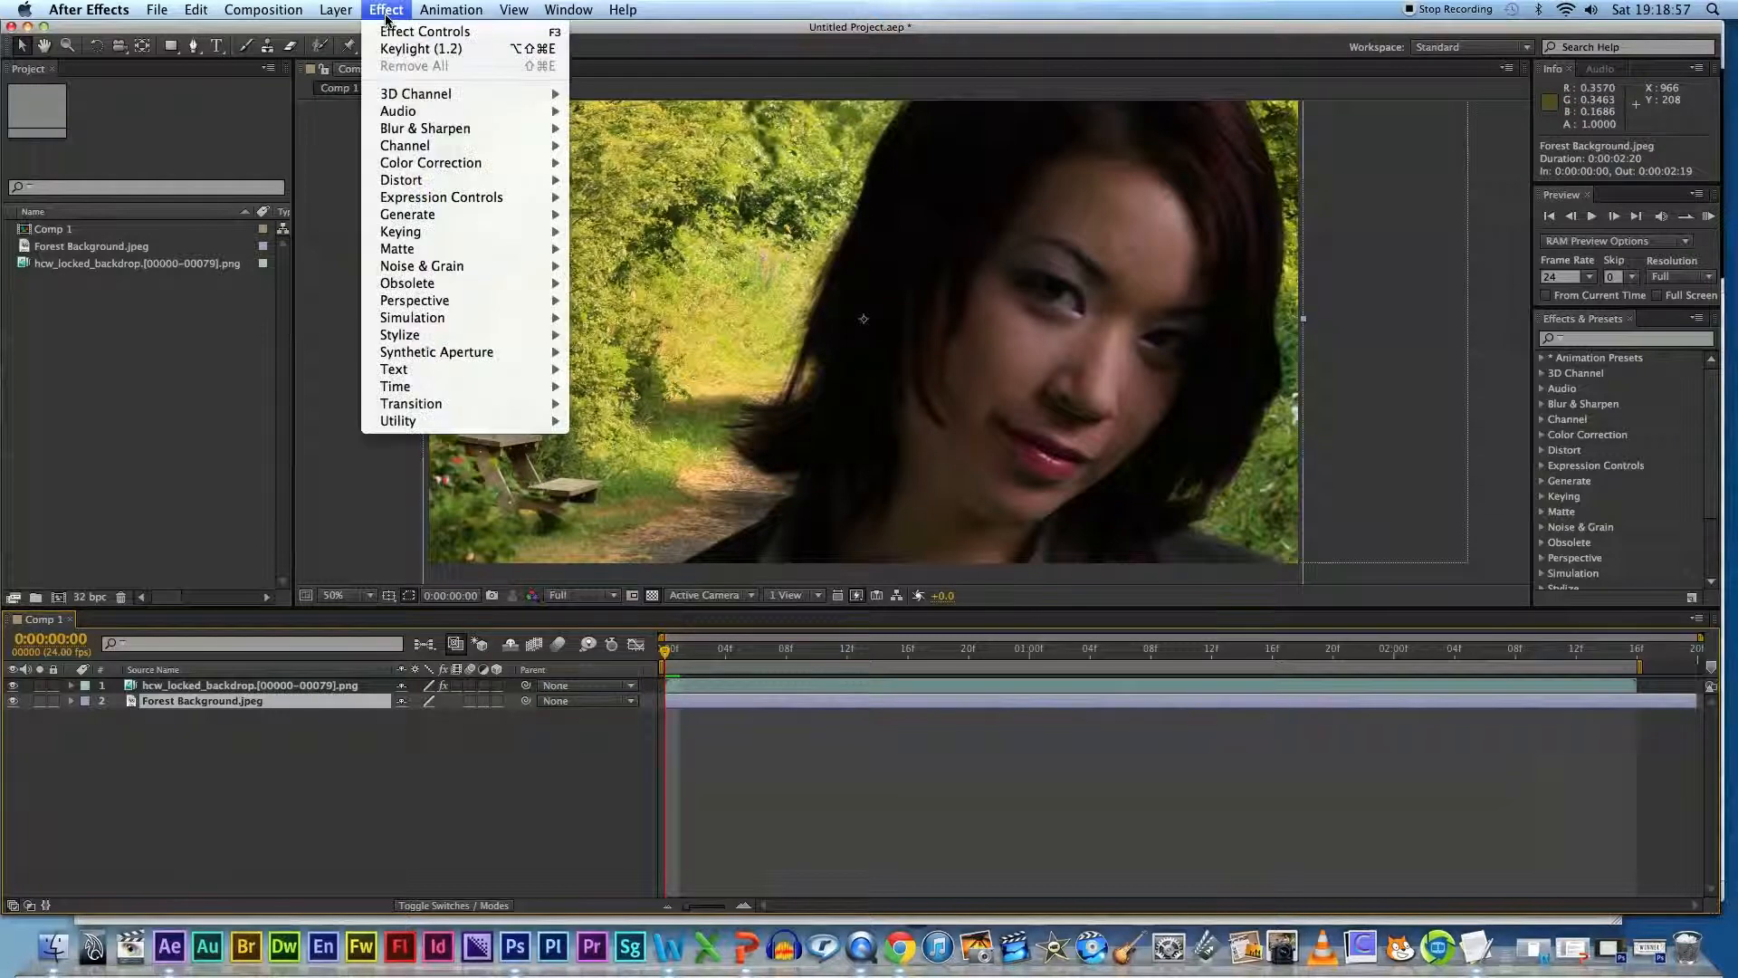
mouse_move(478, 249)
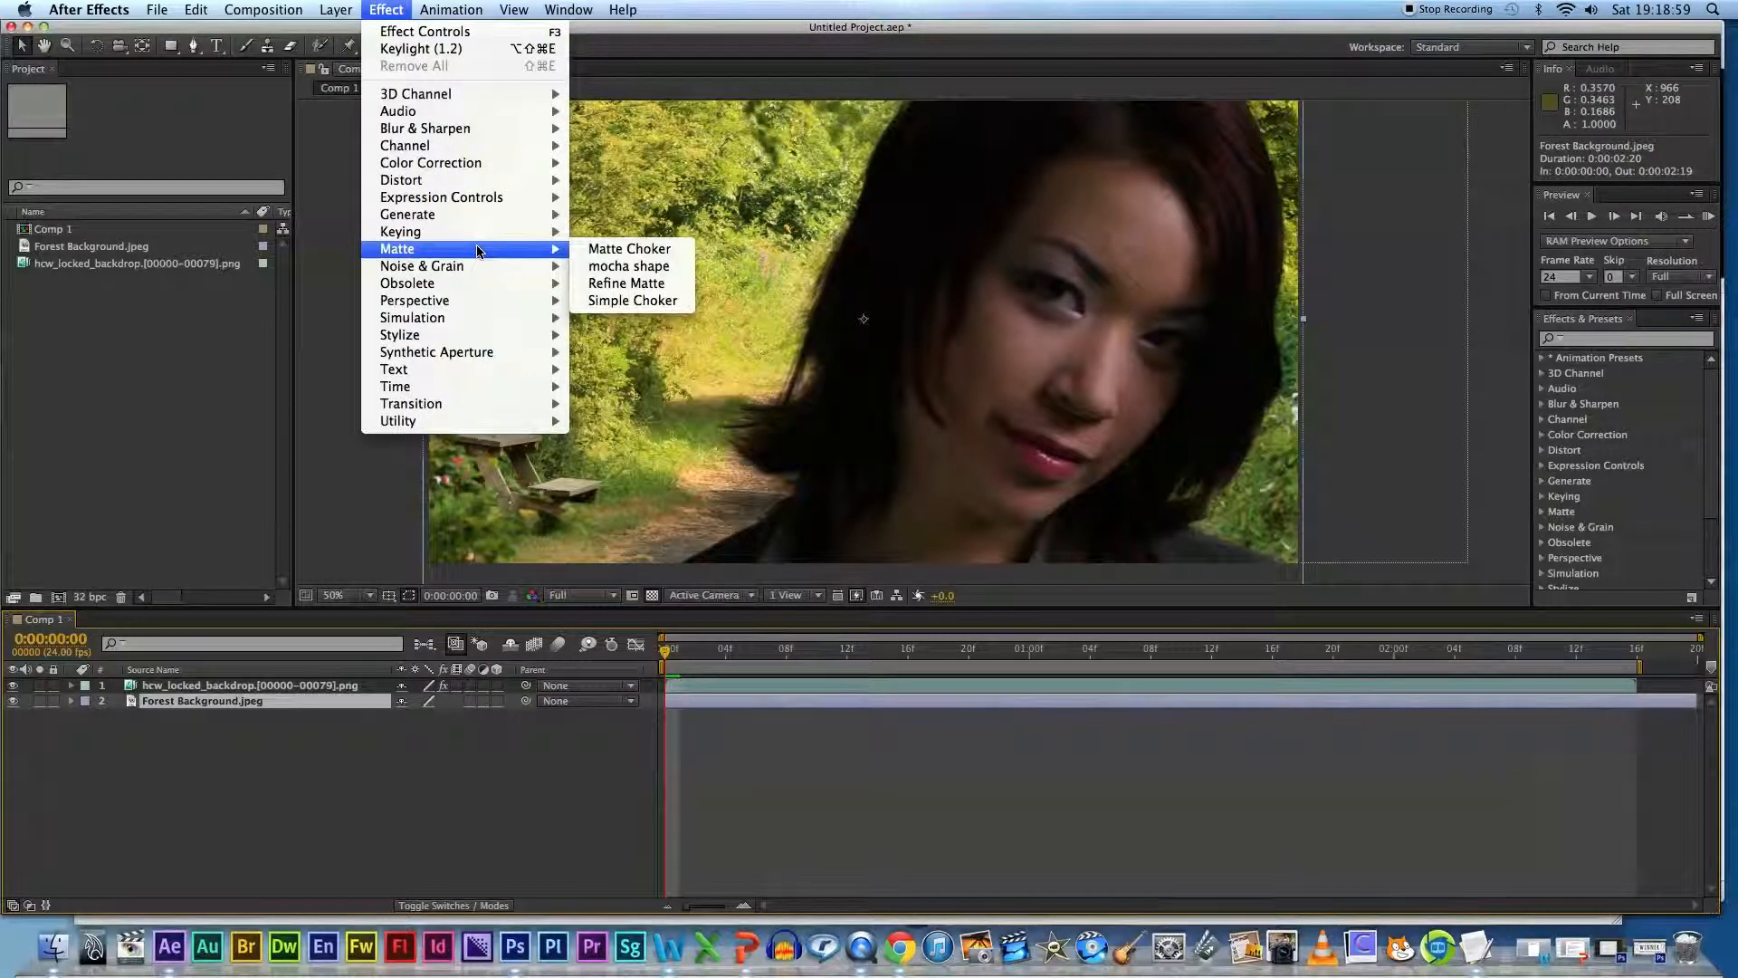
mouse_move(471, 128)
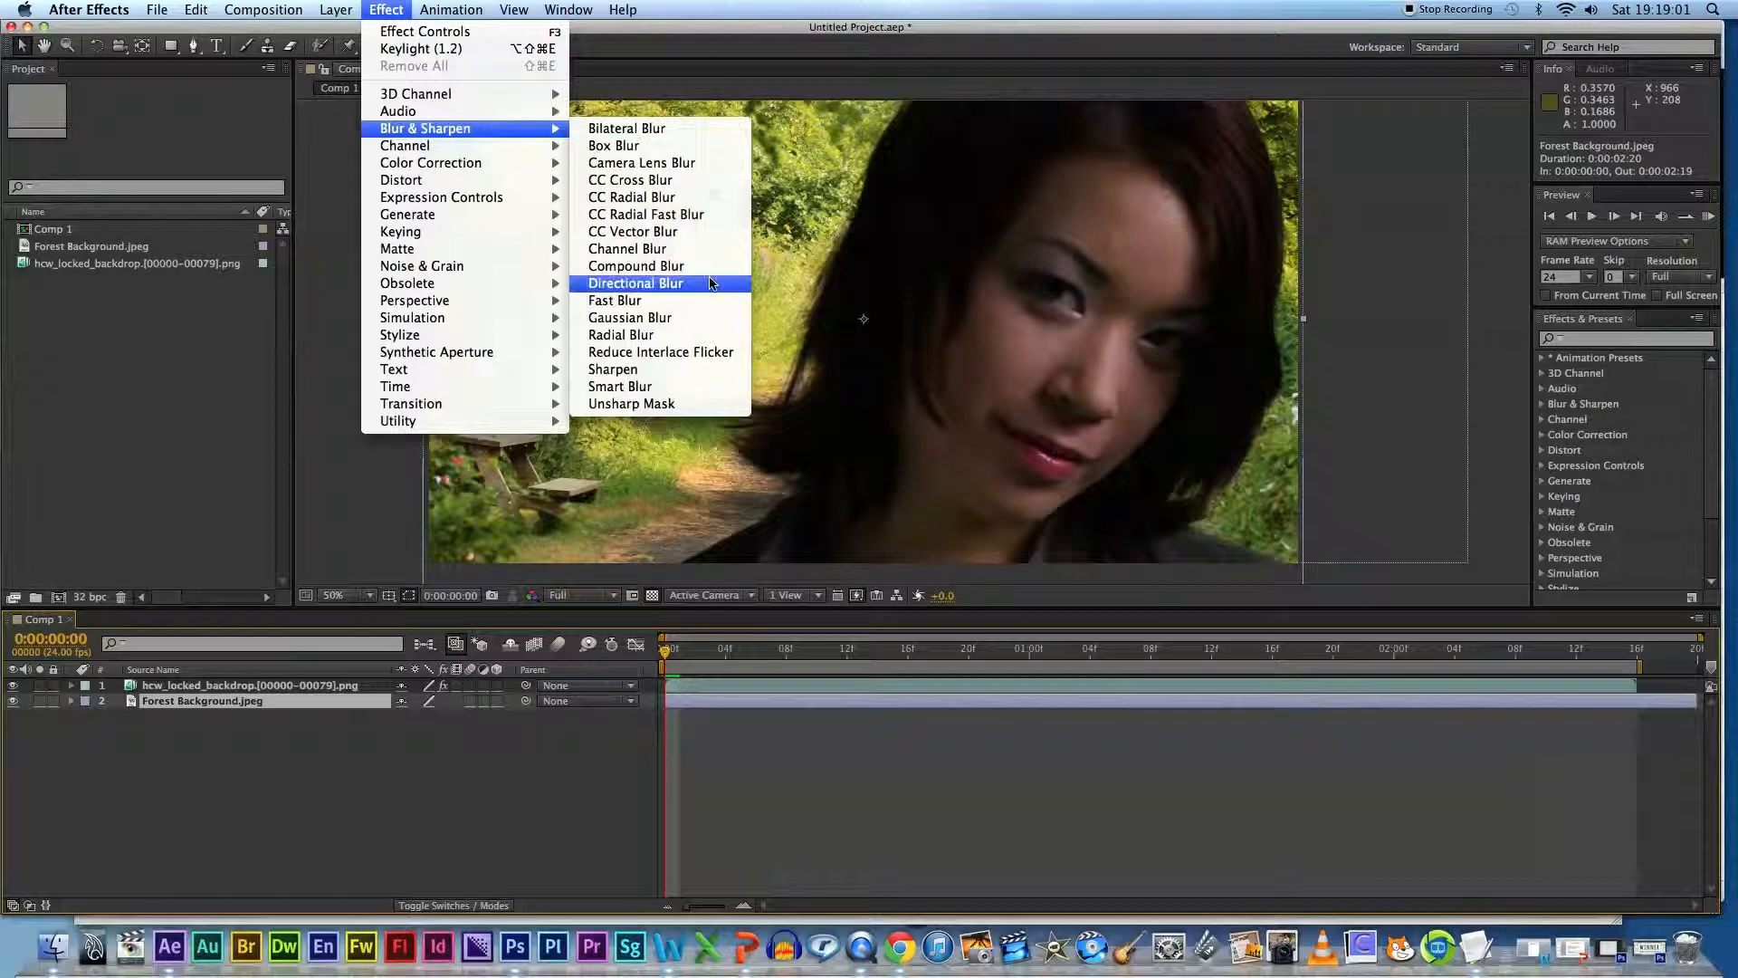
left_click(668, 319)
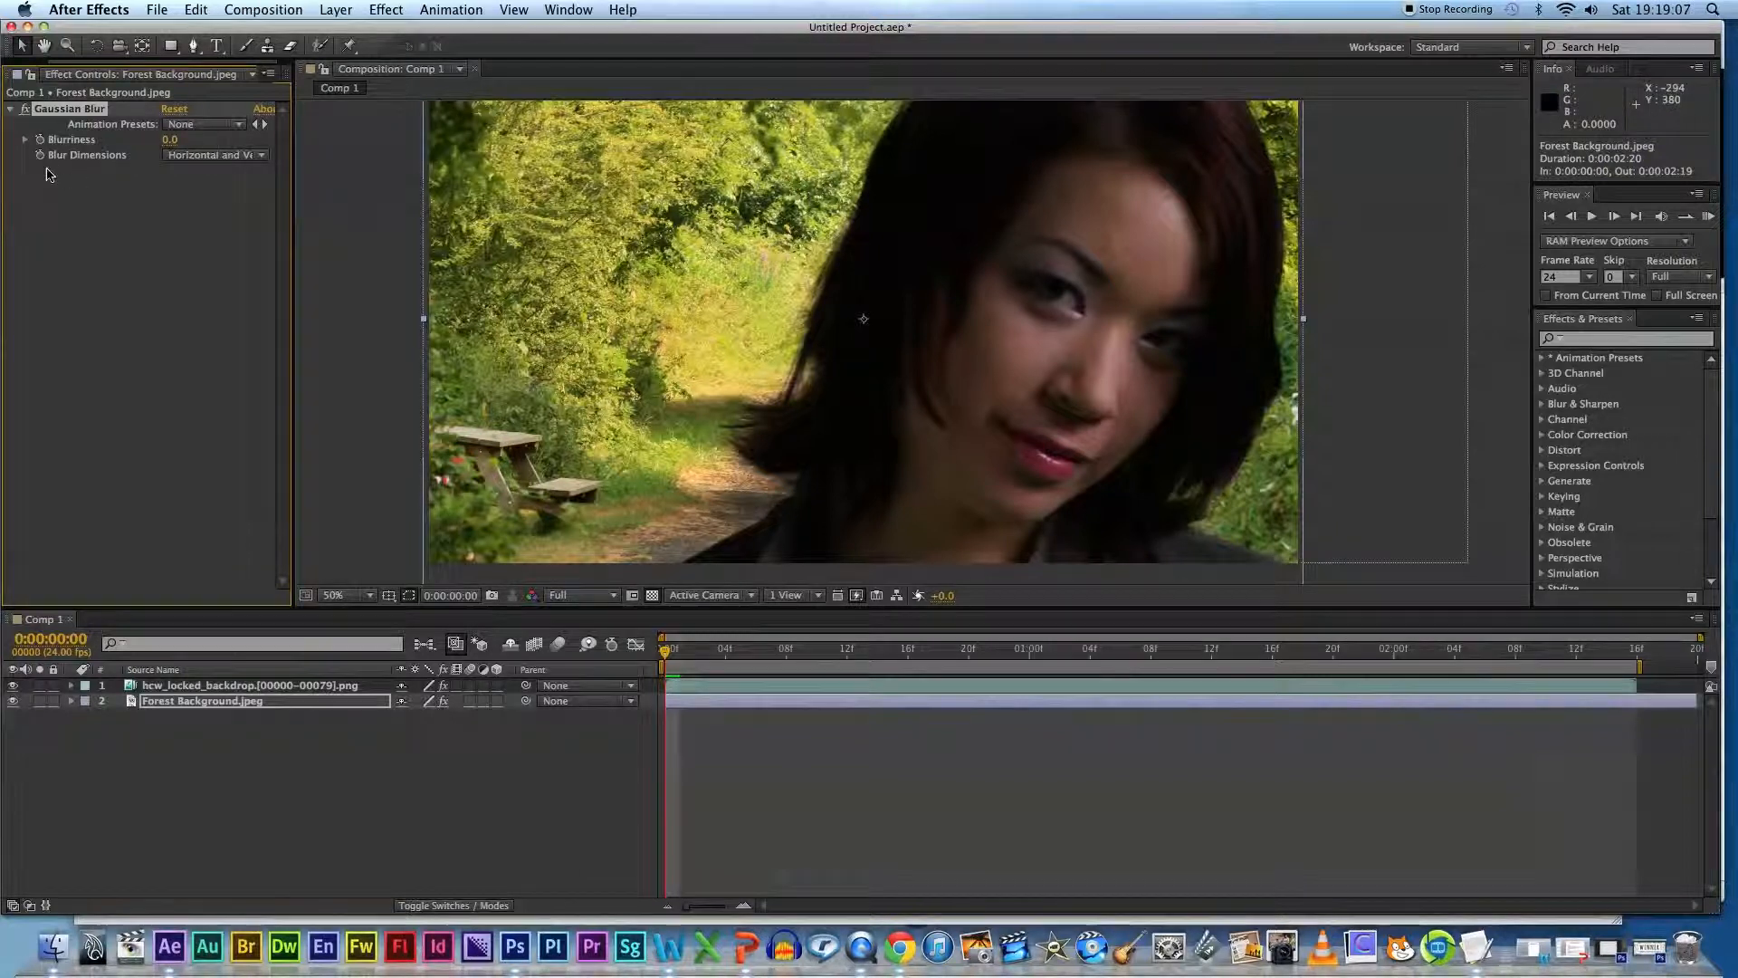
Step: Expand the Forest Background layer in the timeline to show the Gaussian Blur properties, with Transform collapsed
left_click(72, 702)
left_click(88, 731)
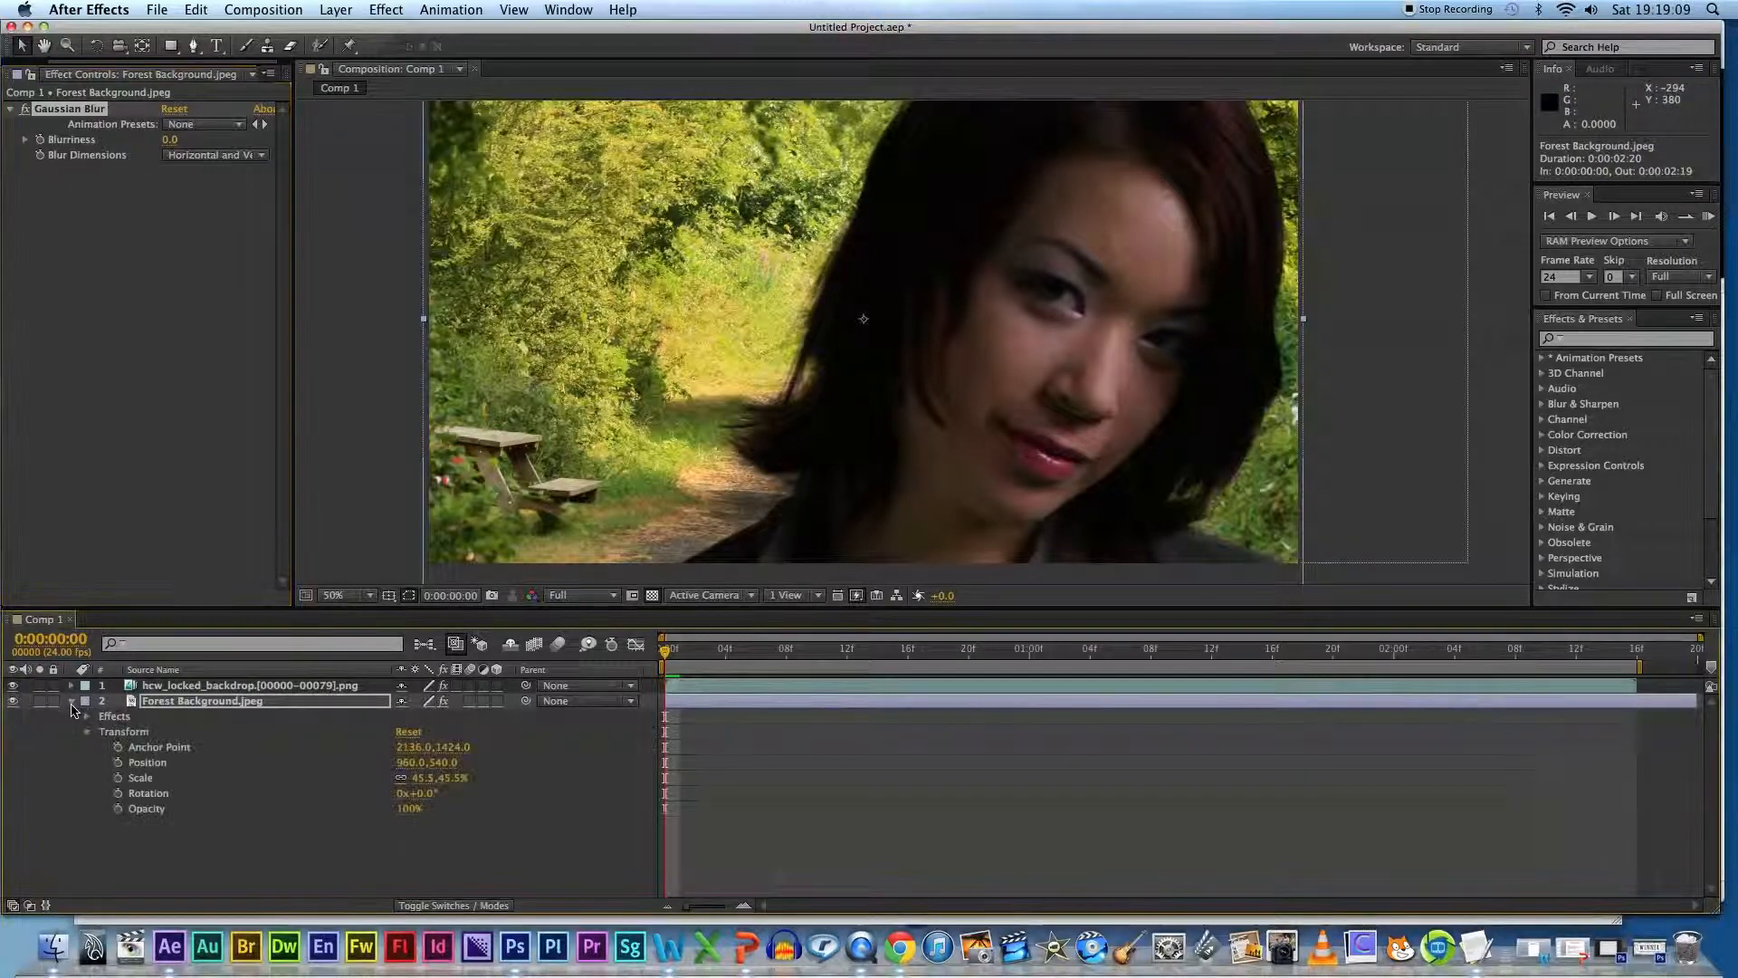
left_click(88, 731)
left_click(87, 716)
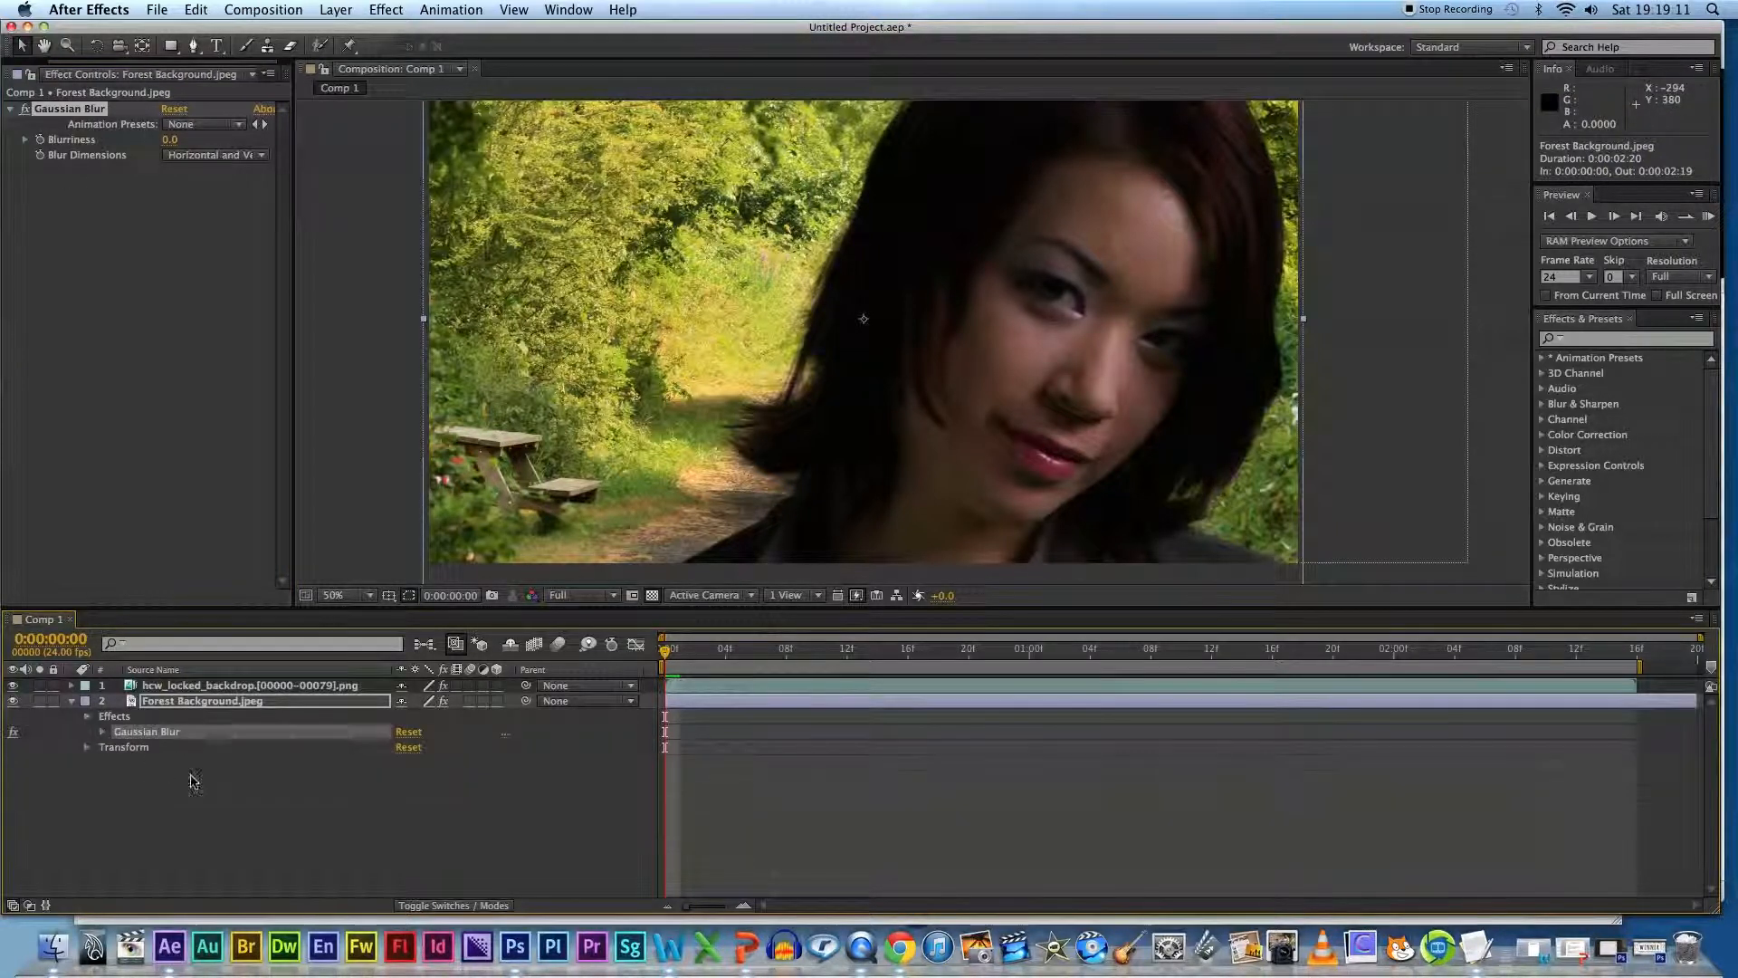
left_click(101, 733)
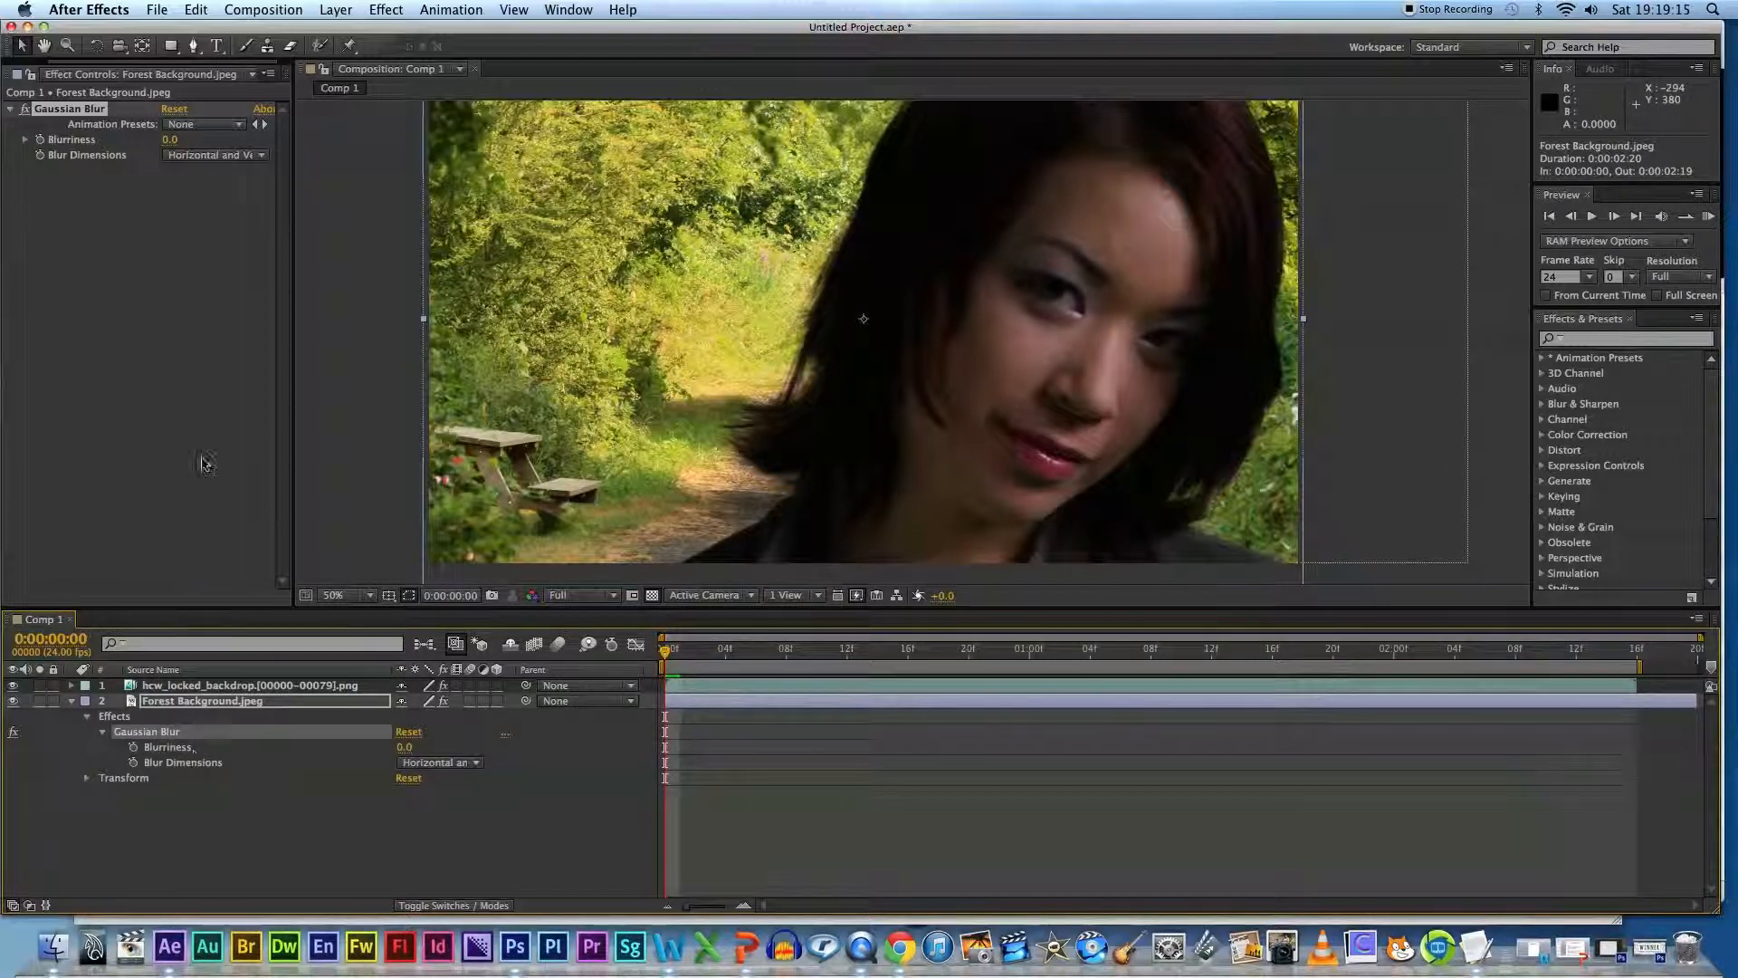
Step: Raise the Gaussian Blur's Blurriness on the forest background to 20.7
left_click_drag(173, 146, 240, 143)
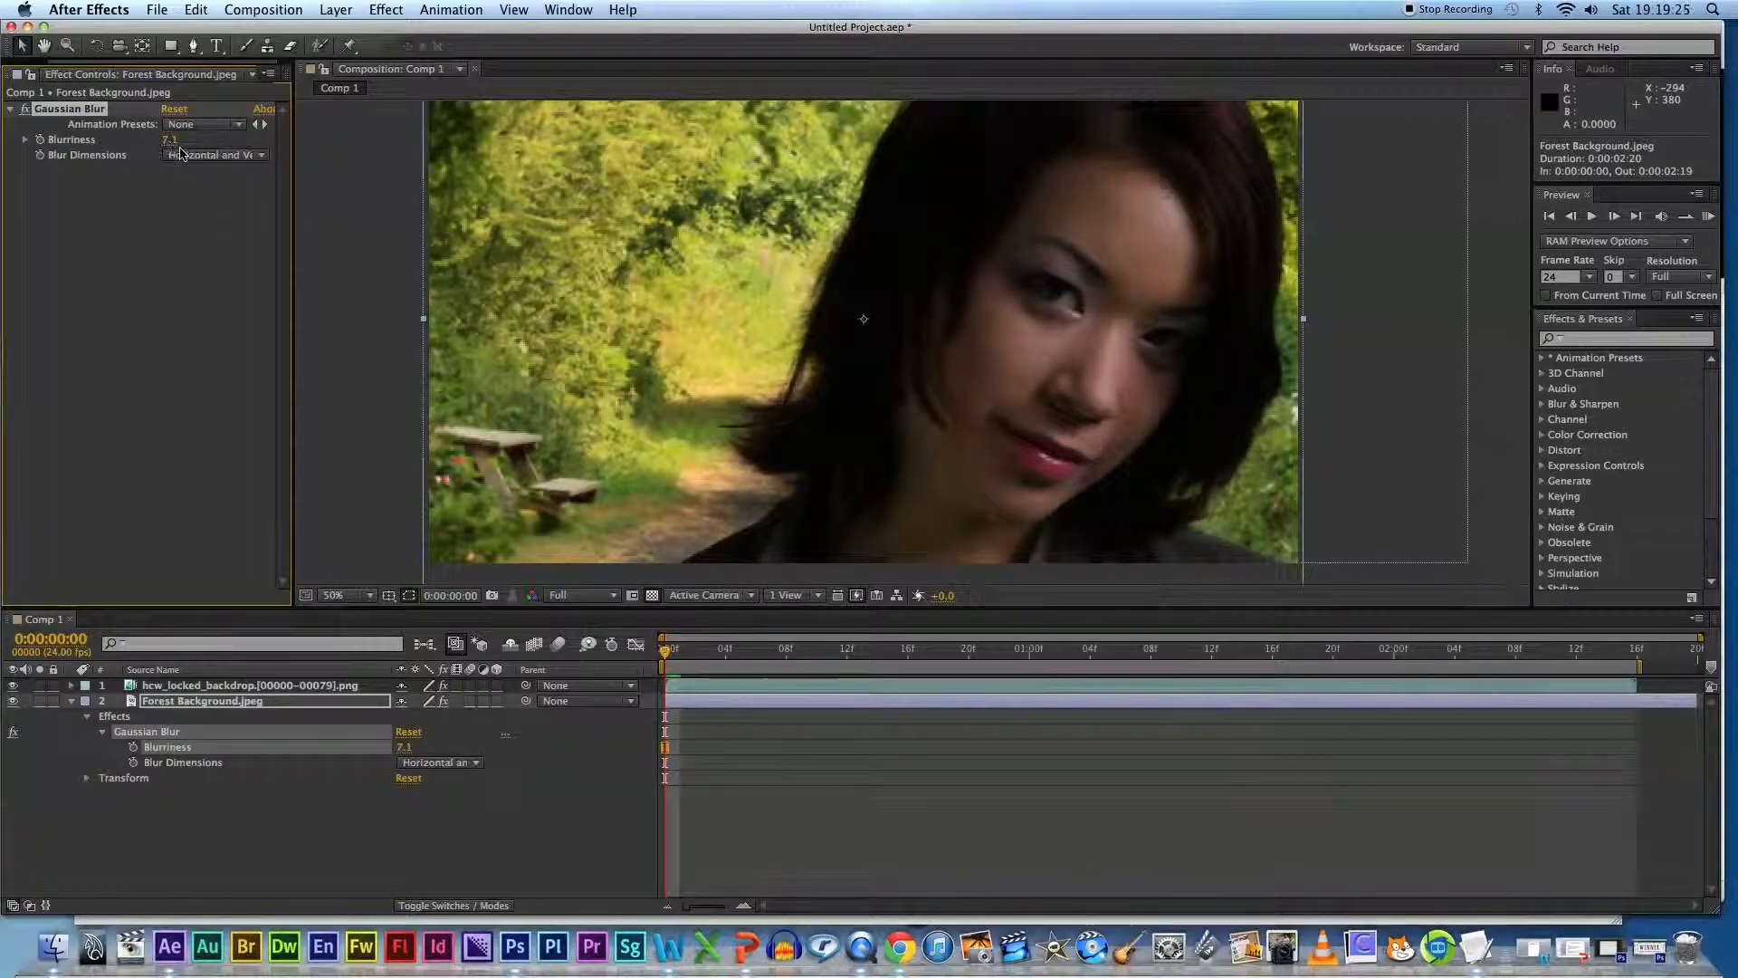
left_click_drag(171, 140, 226, 143)
left_click_drag(176, 145, 239, 145)
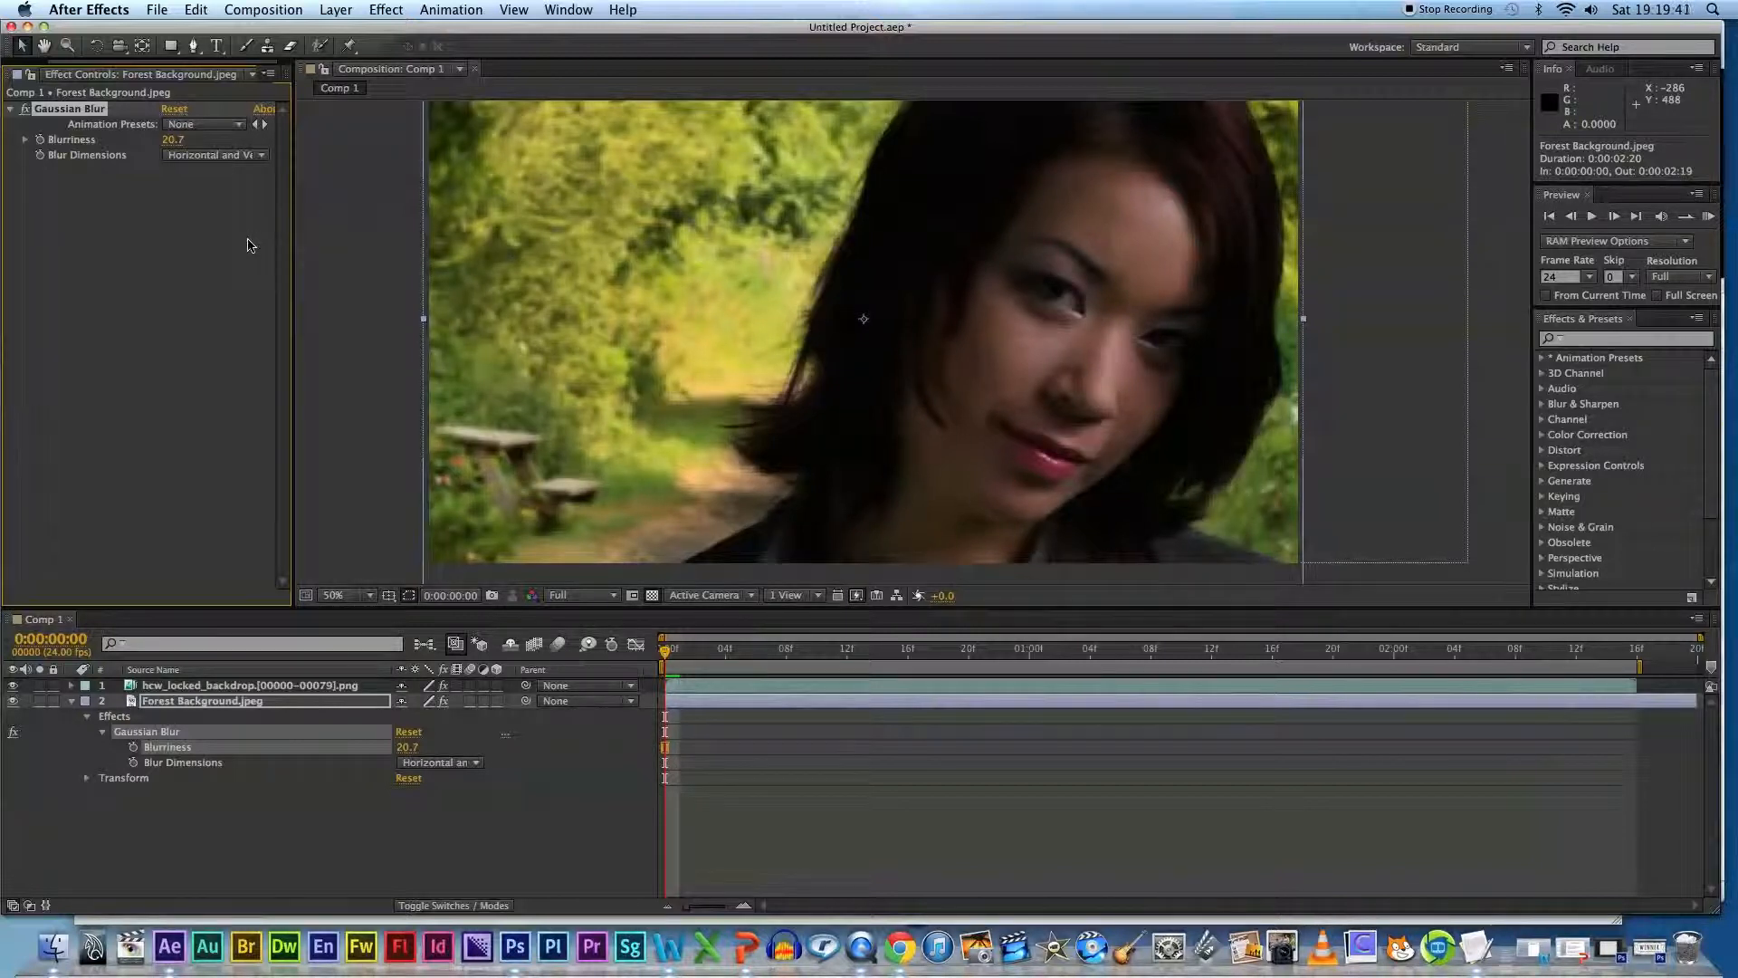
Step: Run a RAM preview of the composition at 25% magnification, stopping the rendering early to play the cached frames
key("comma")
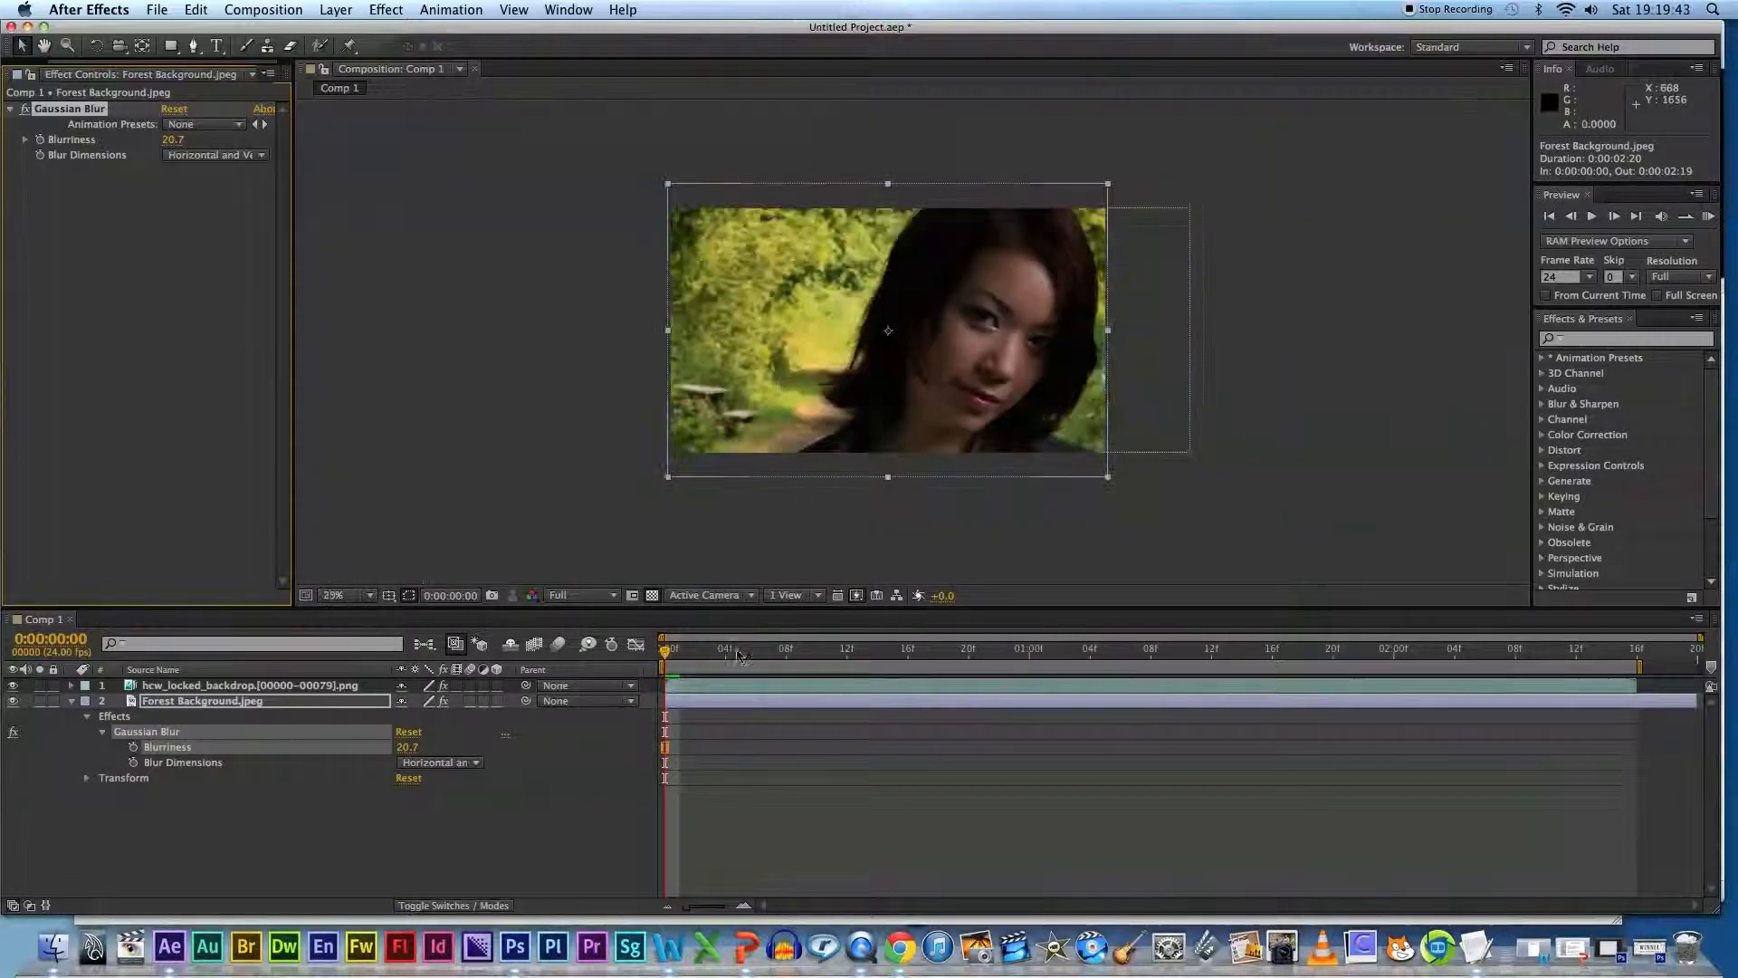
left_click(280, 13)
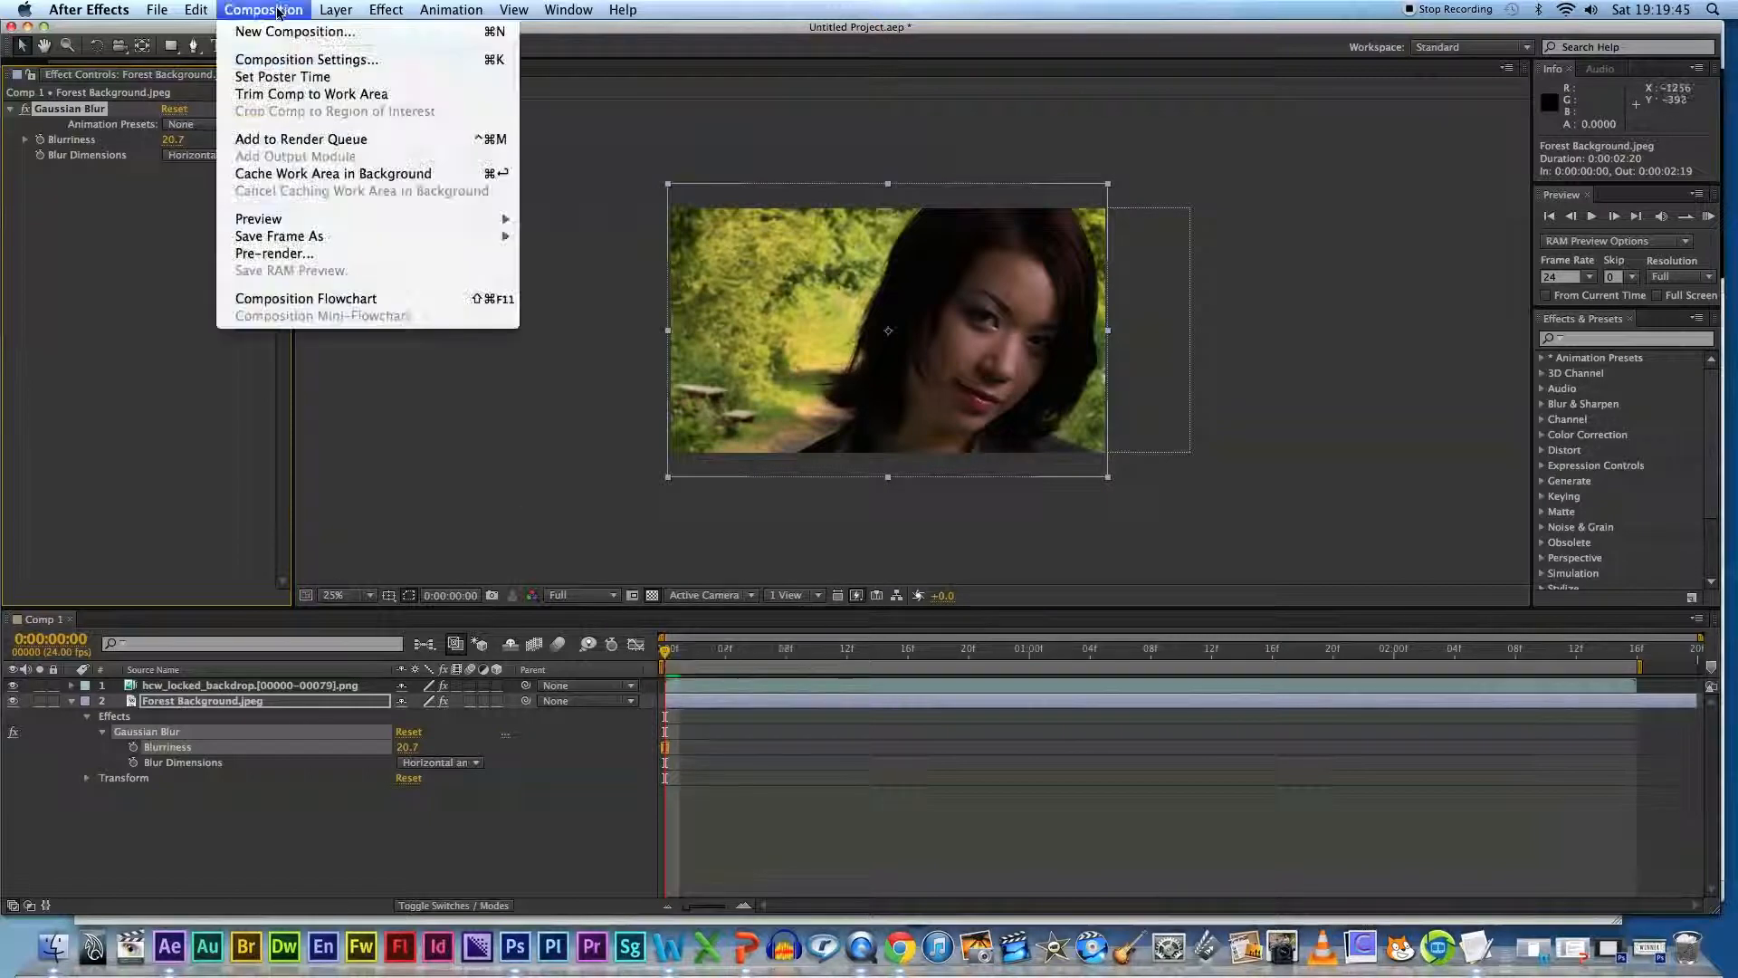
mouse_move(453, 219)
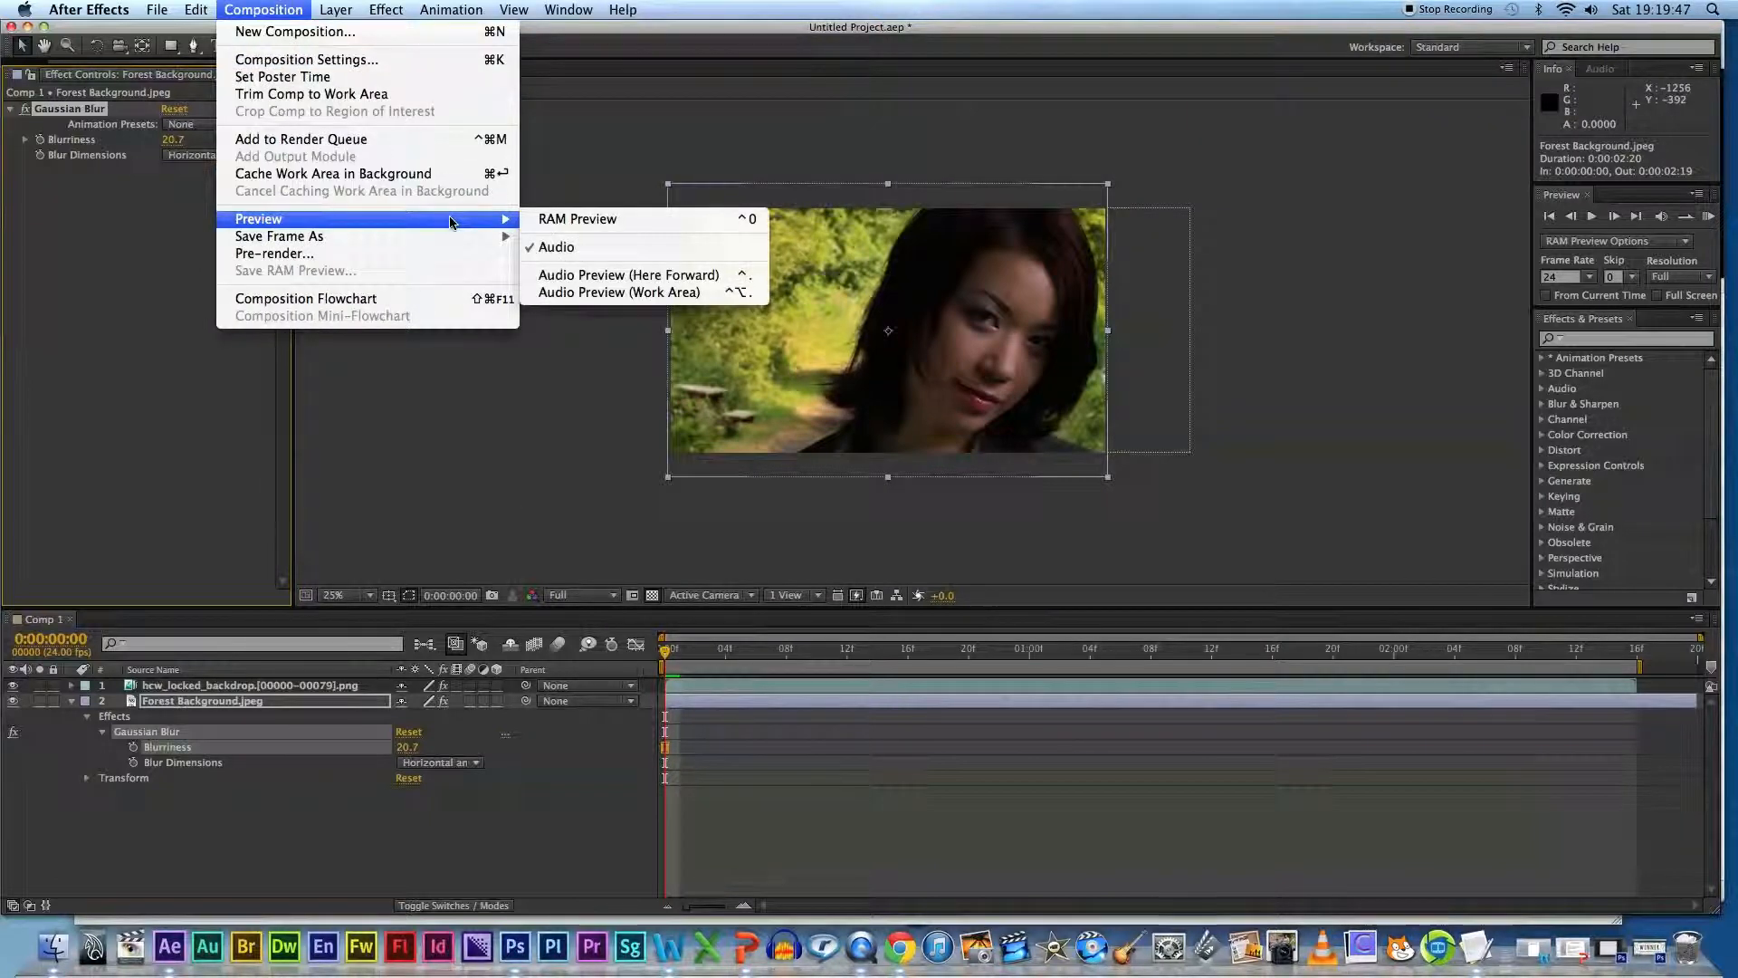
left_click(576, 220)
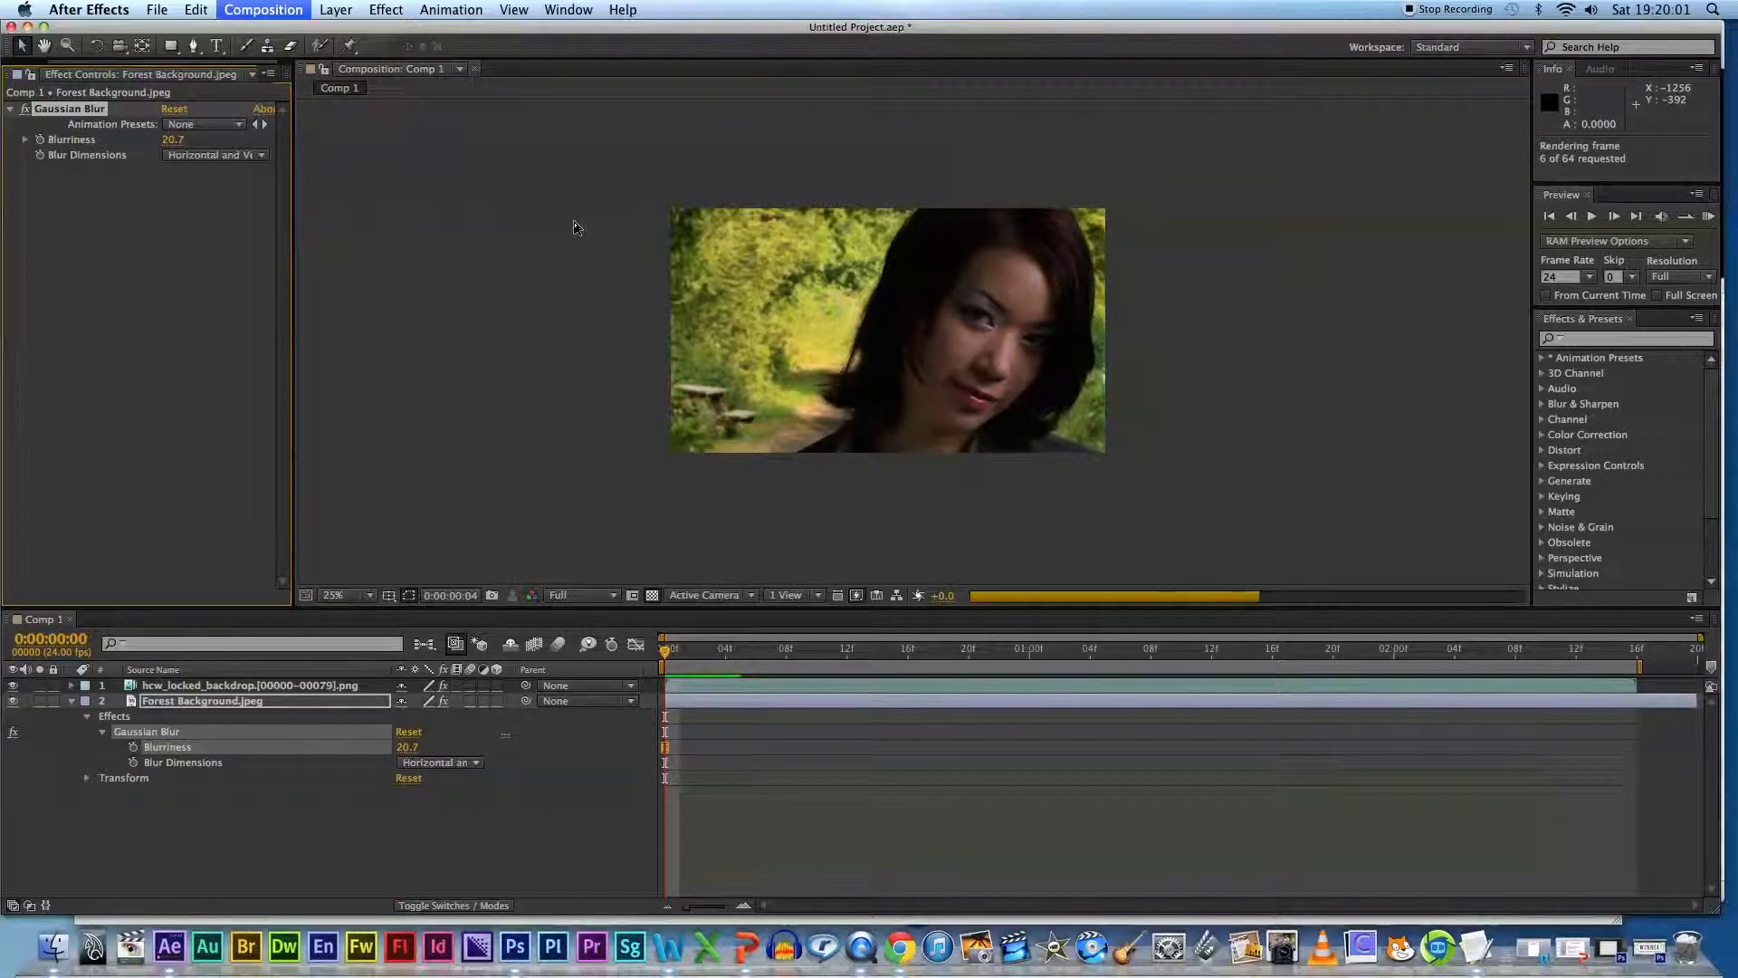
left_click(742, 666)
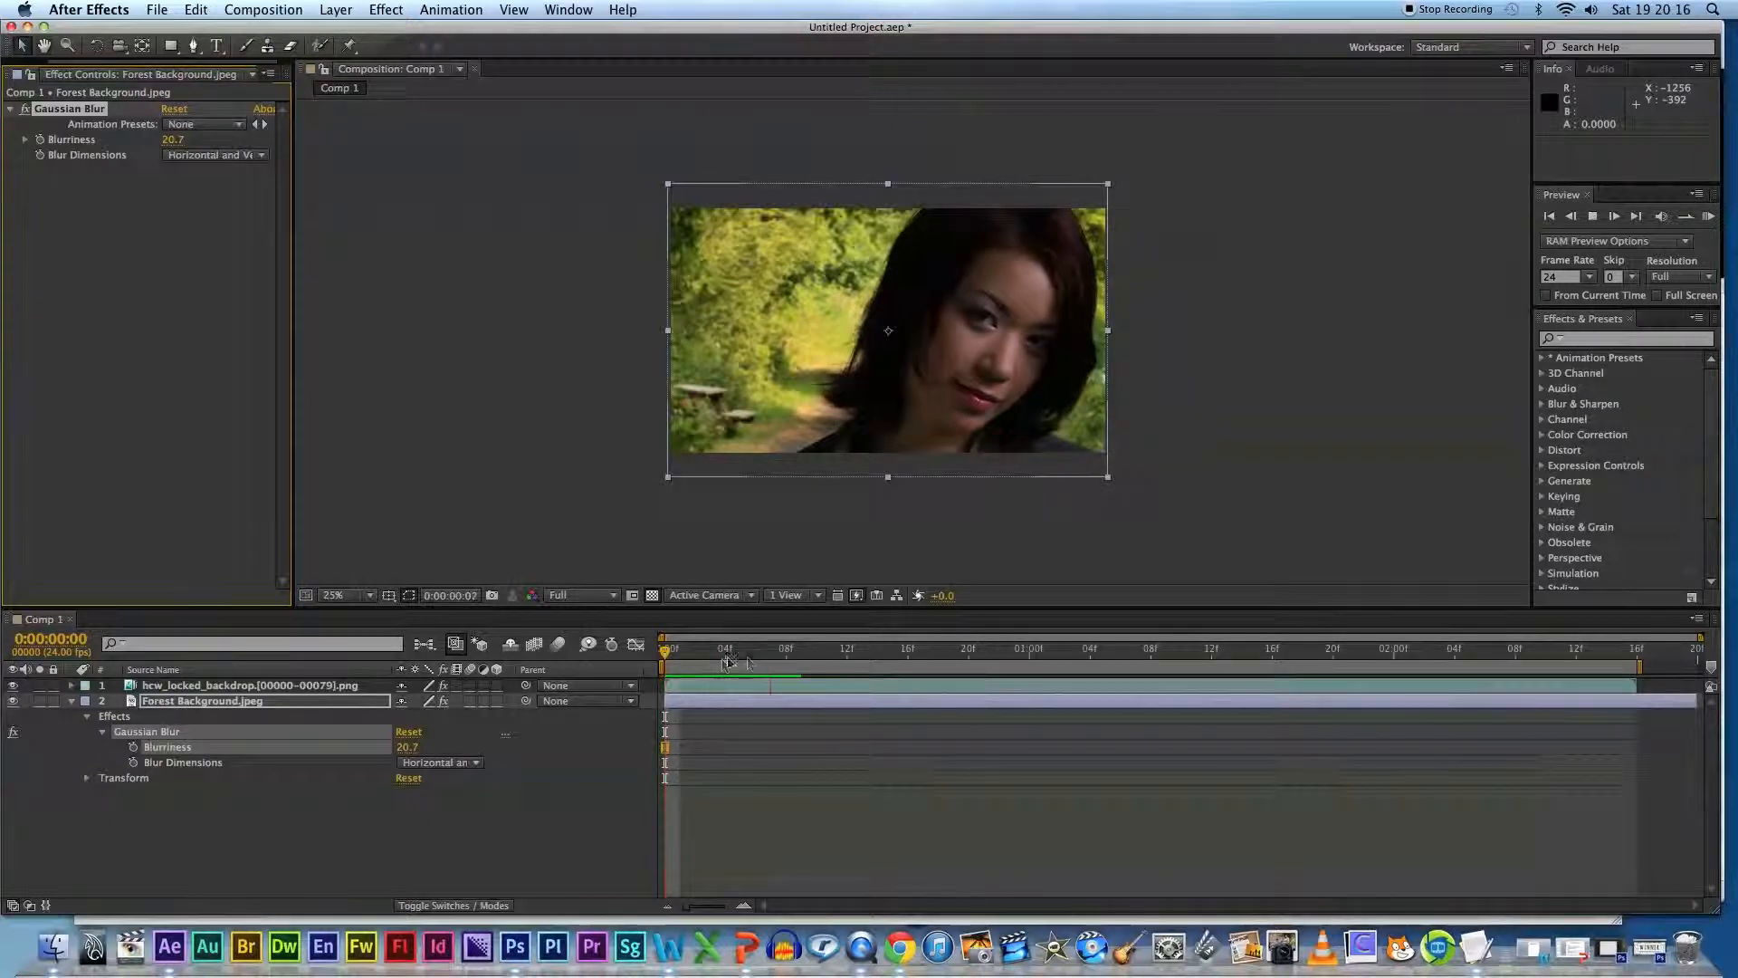
key("space")
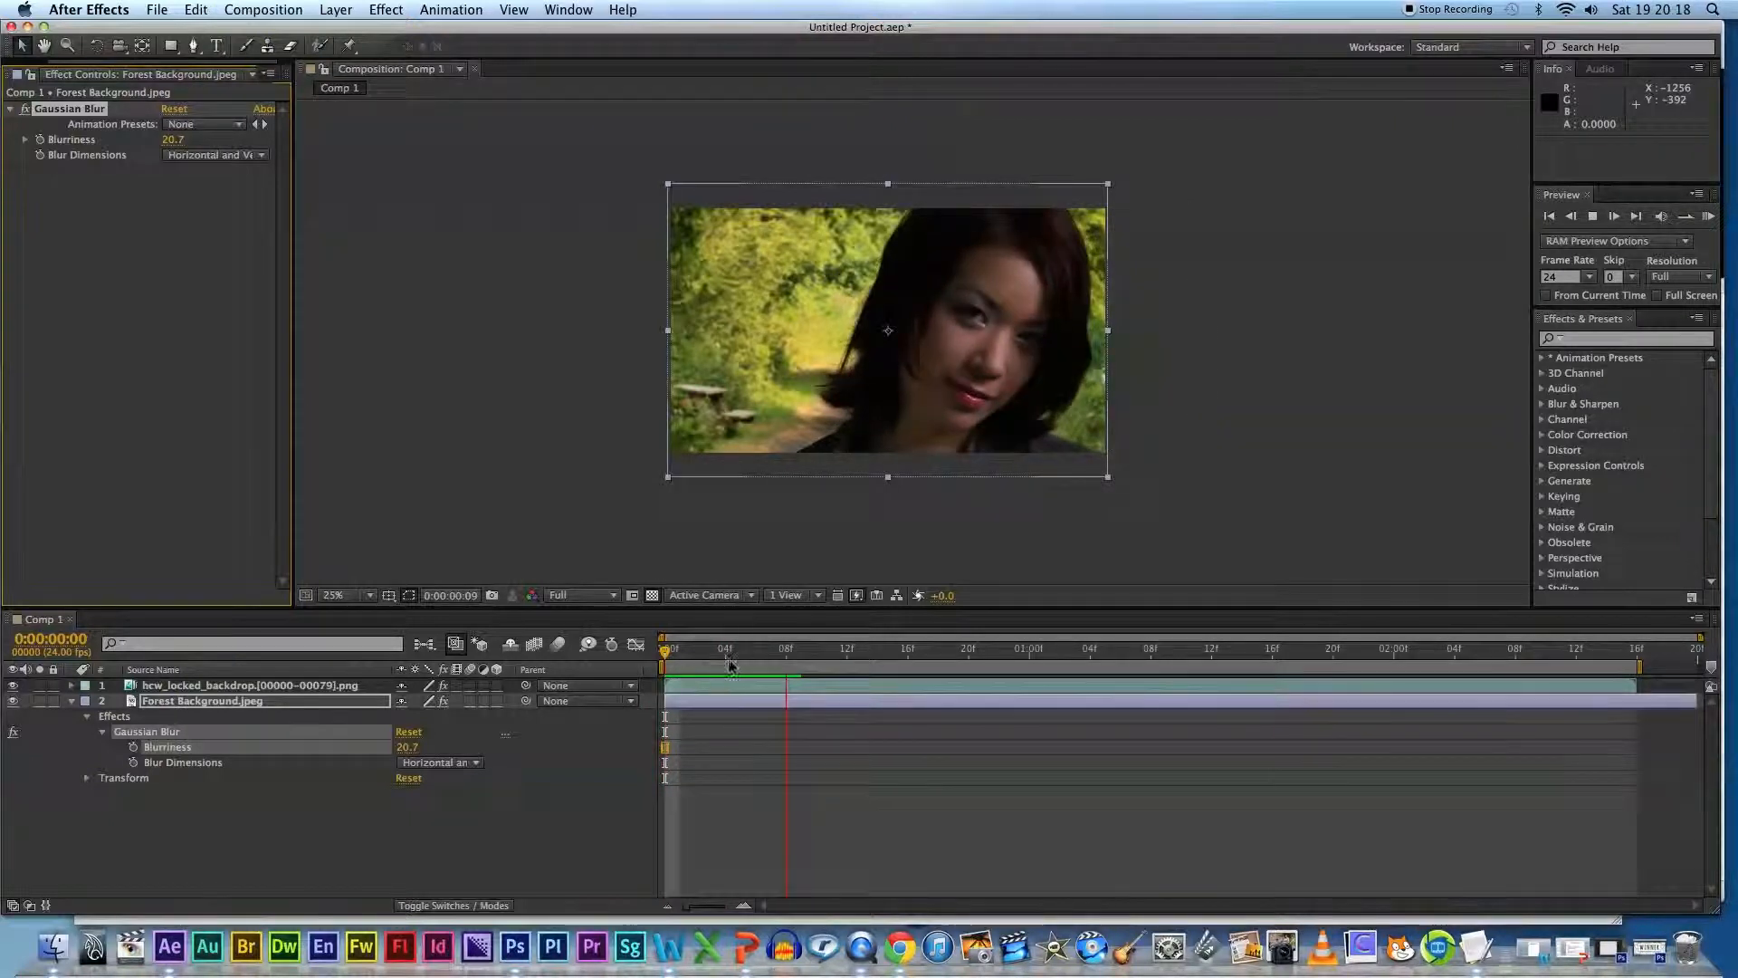
Step: Scrub the timeline to frame 6 and back to 0:00:00:00 to check the composite in motion
left_click(605, 668)
left_click_drag(671, 661, 756, 672)
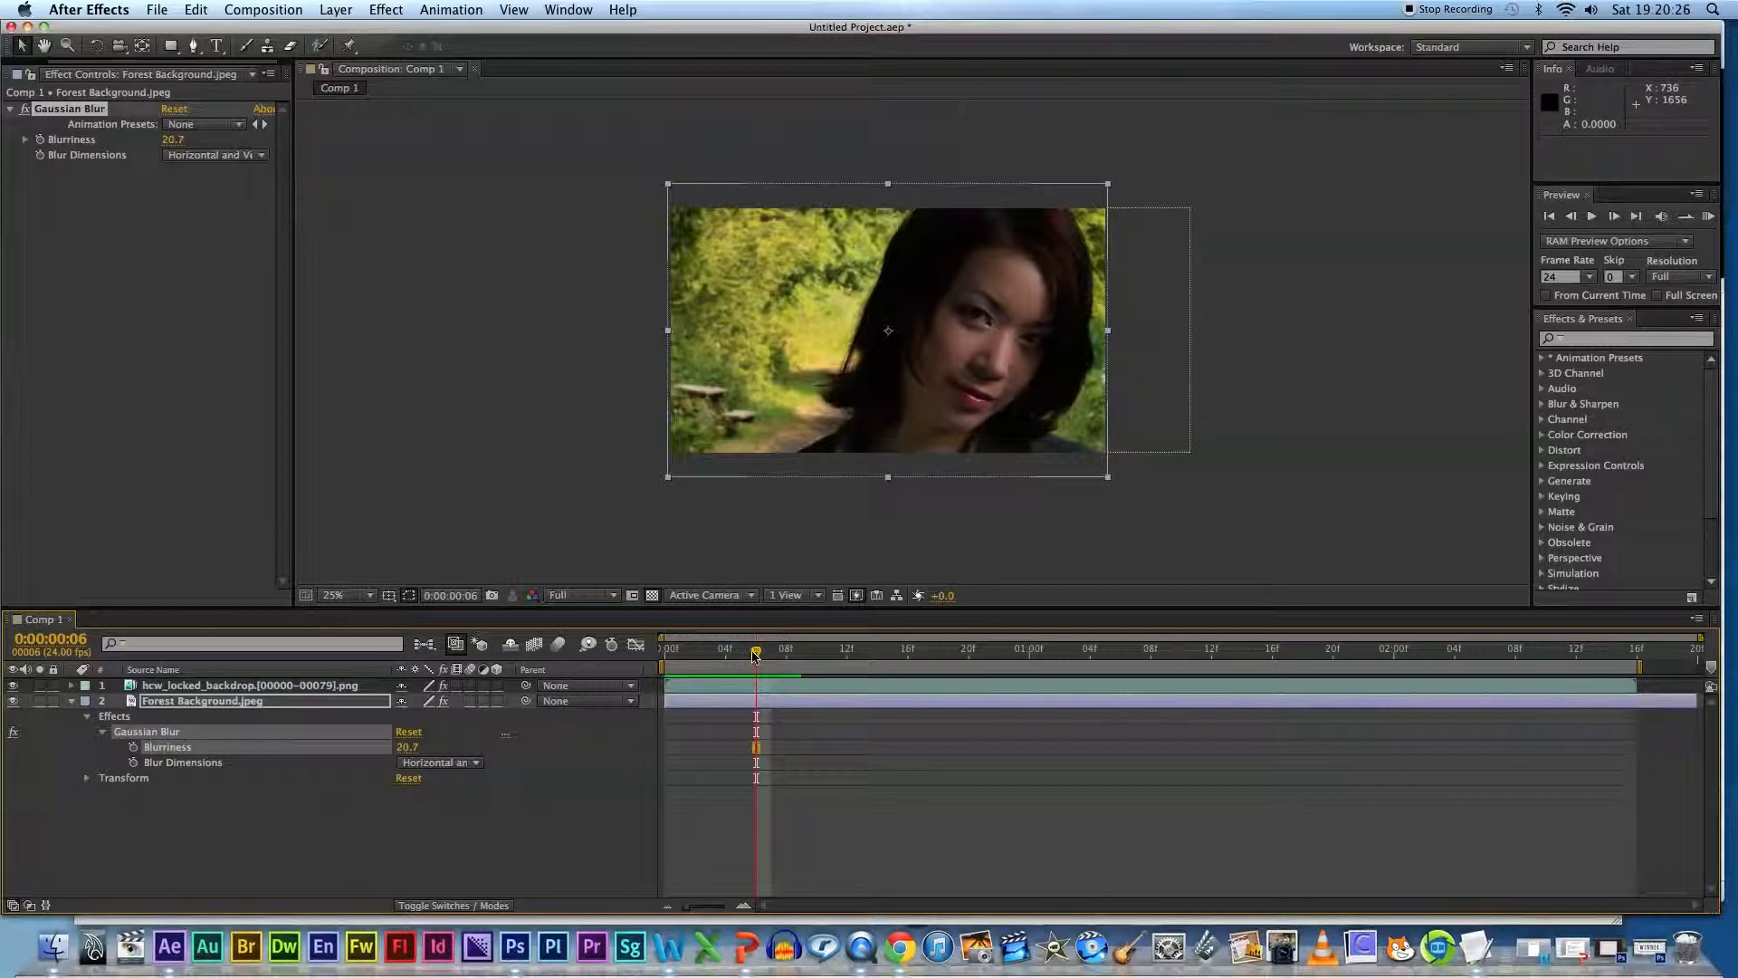
left_click_drag(756, 654, 666, 650)
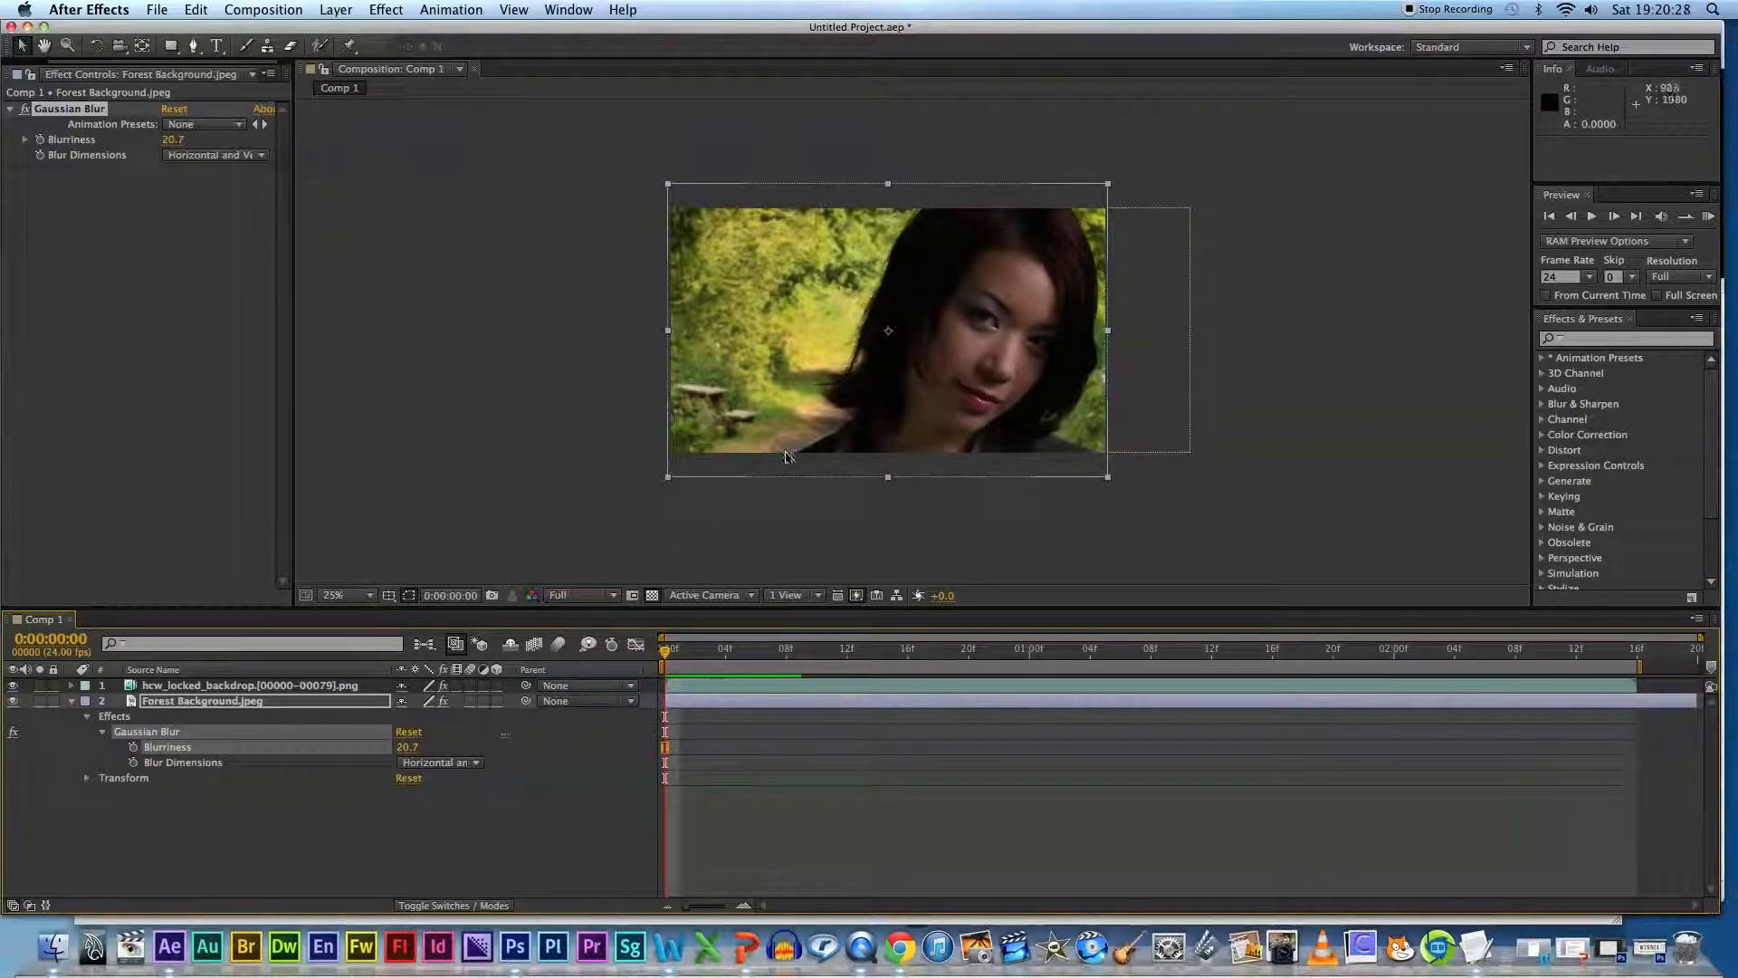